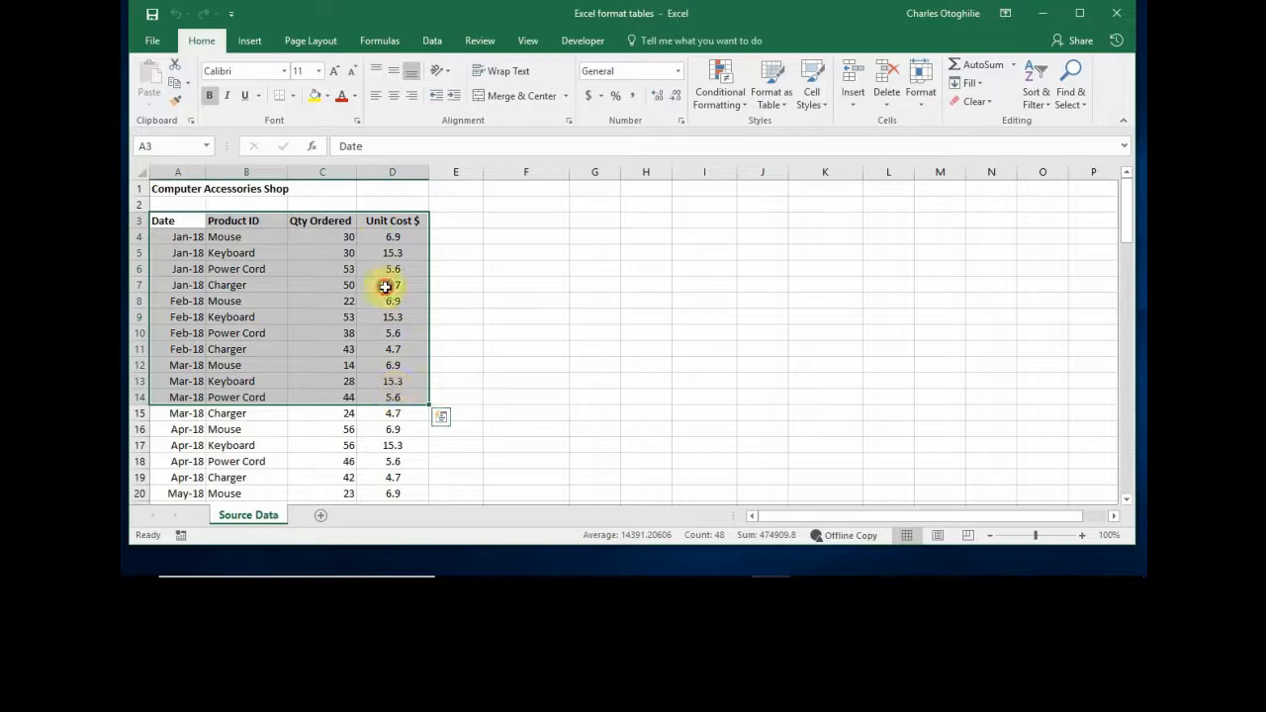
Examine the Computer Accessories Shop data on the Source Data sheet, including its dates, products, quantities ordered and unit costs.
click(386, 284)
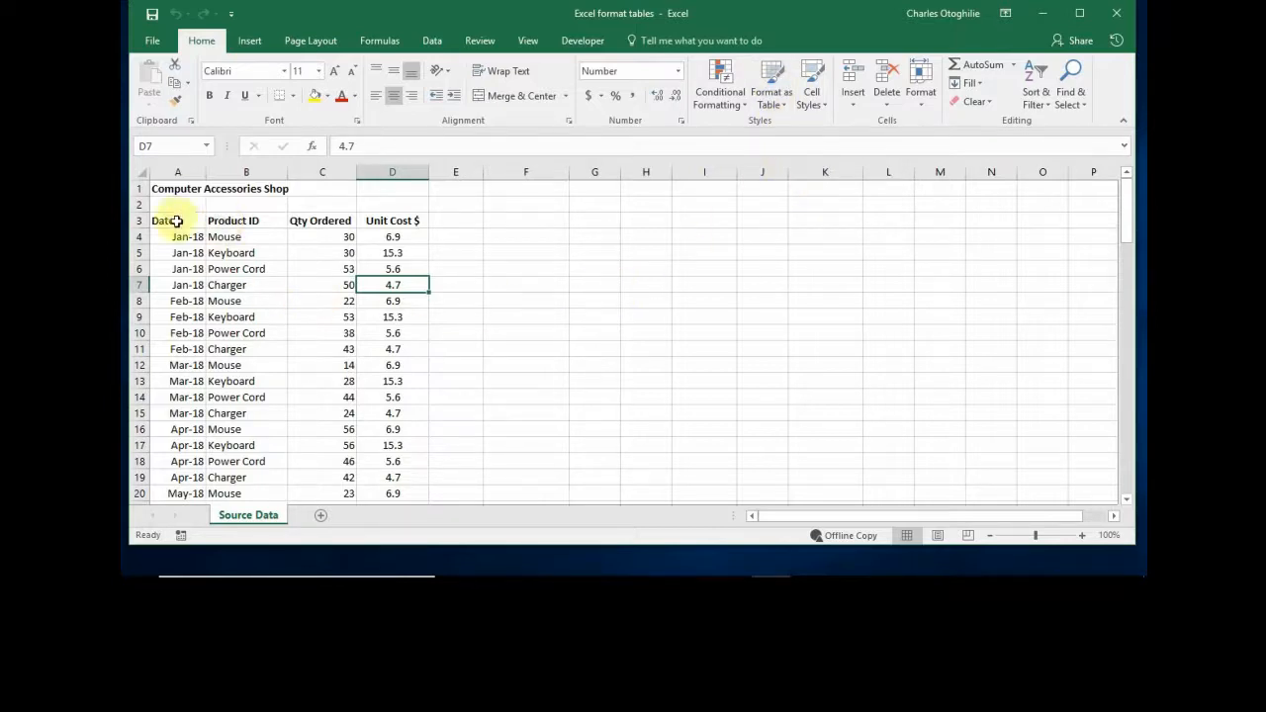
drag(169, 219, 399, 376)
click(316, 314)
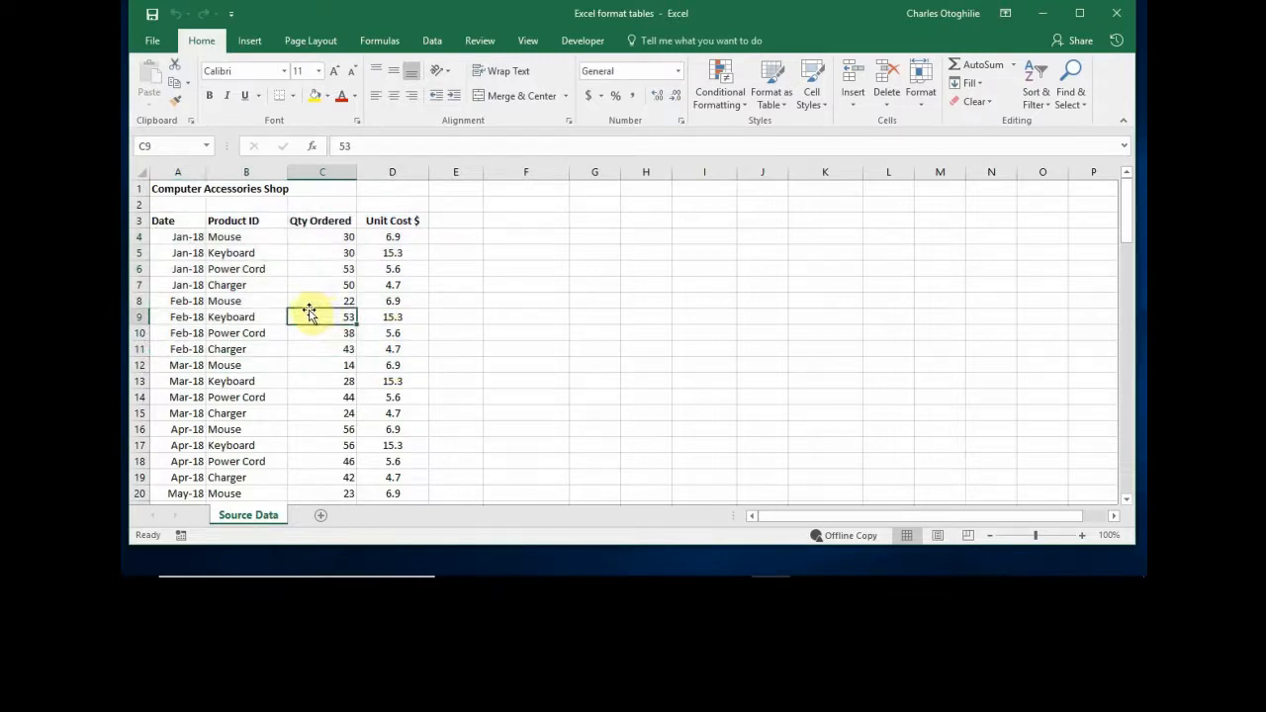
click(372, 269)
click(305, 254)
click(231, 269)
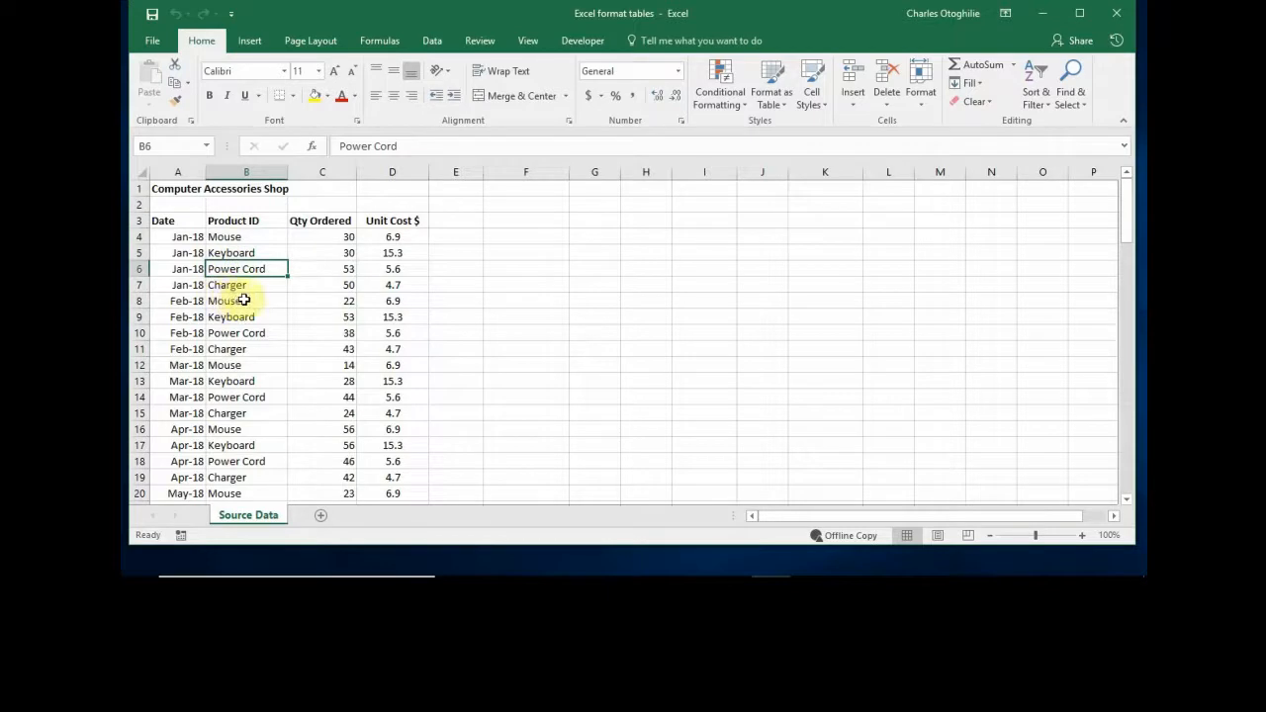
click(351, 273)
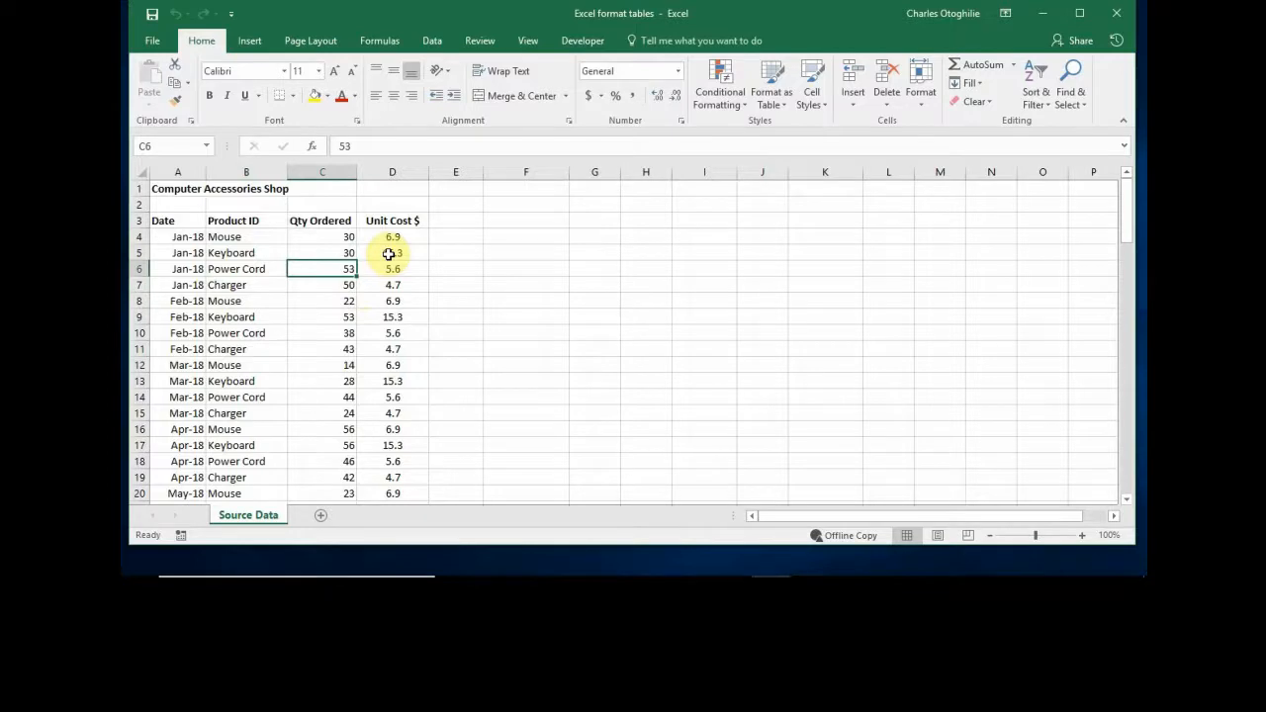
click(389, 254)
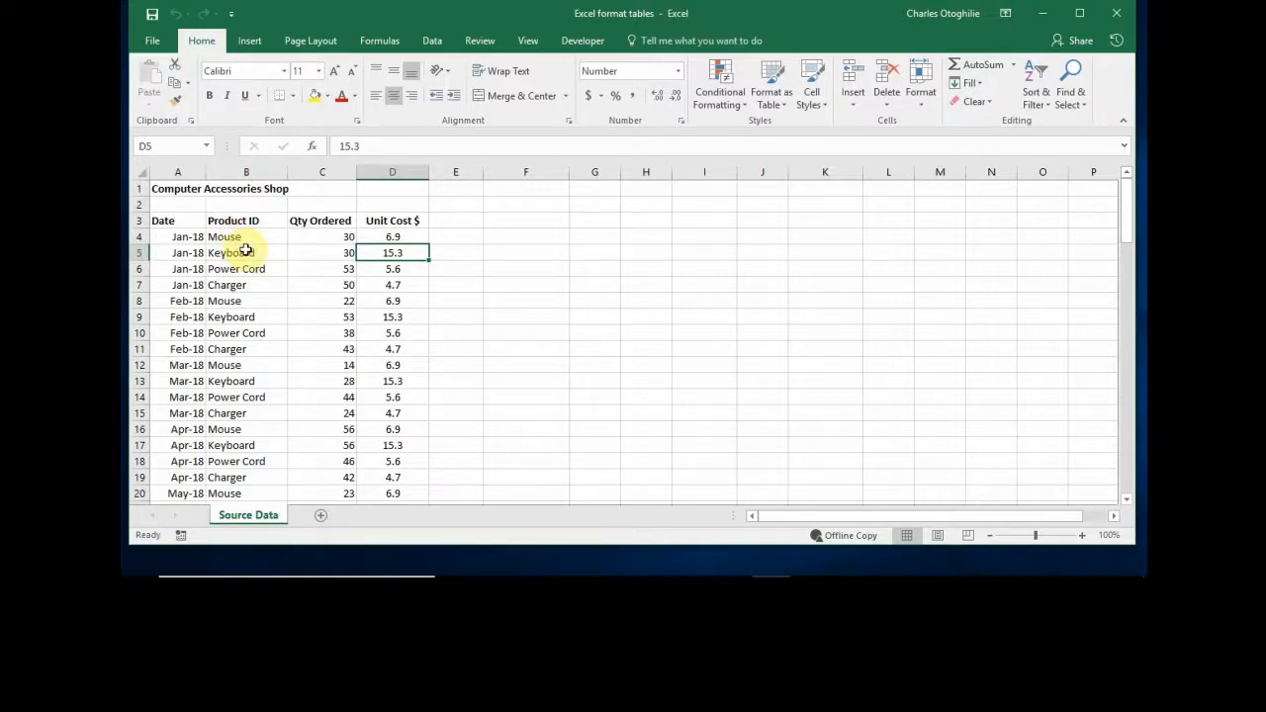
click(186, 188)
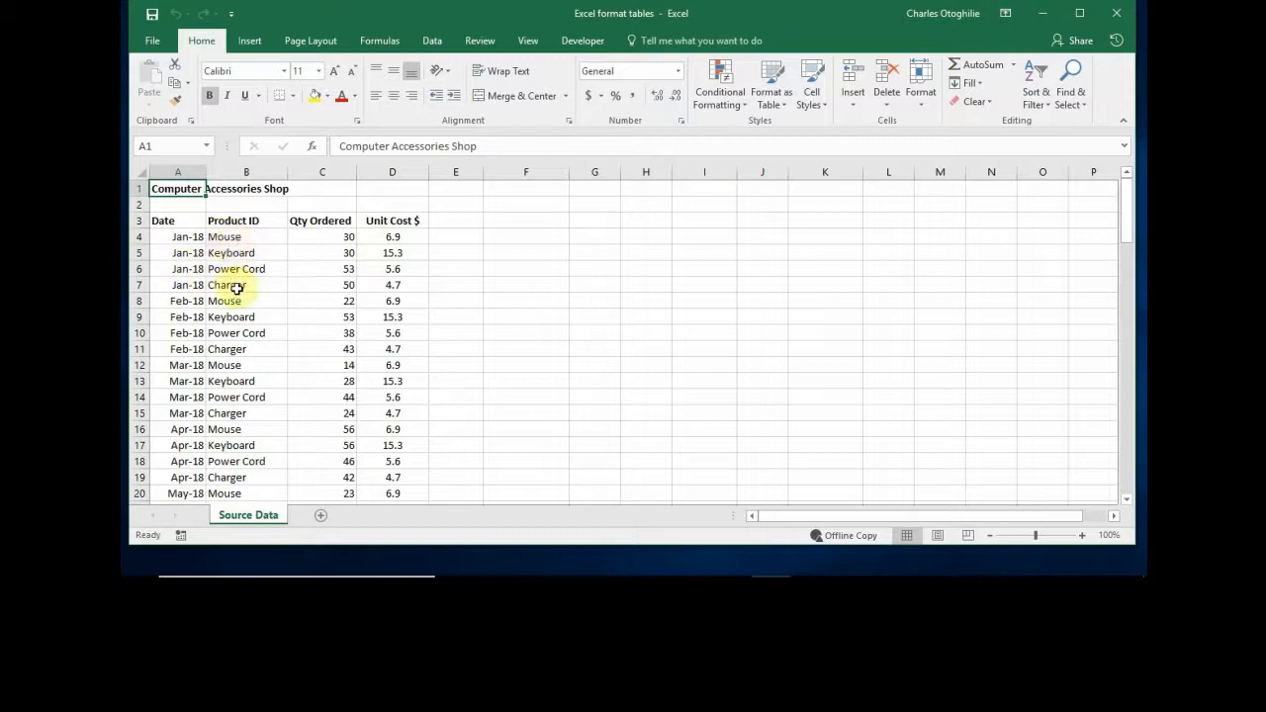
click(241, 238)
click(247, 256)
click(245, 269)
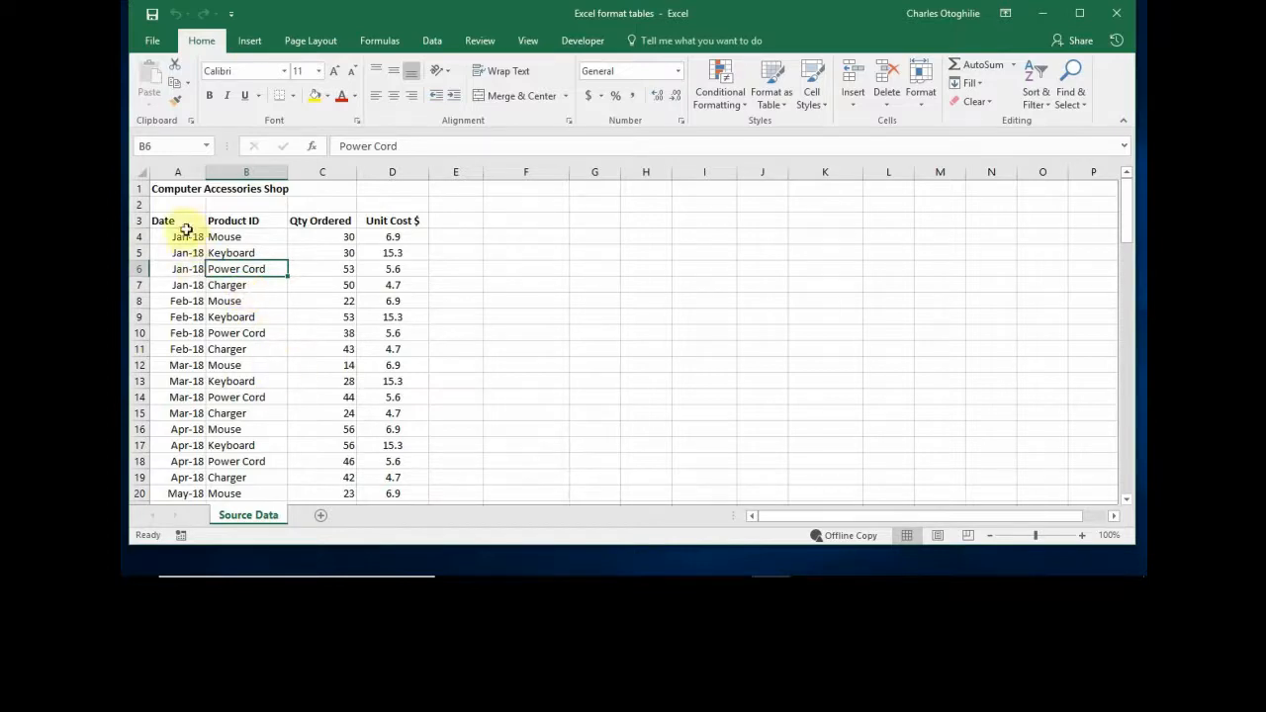
drag(187, 226, 370, 327)
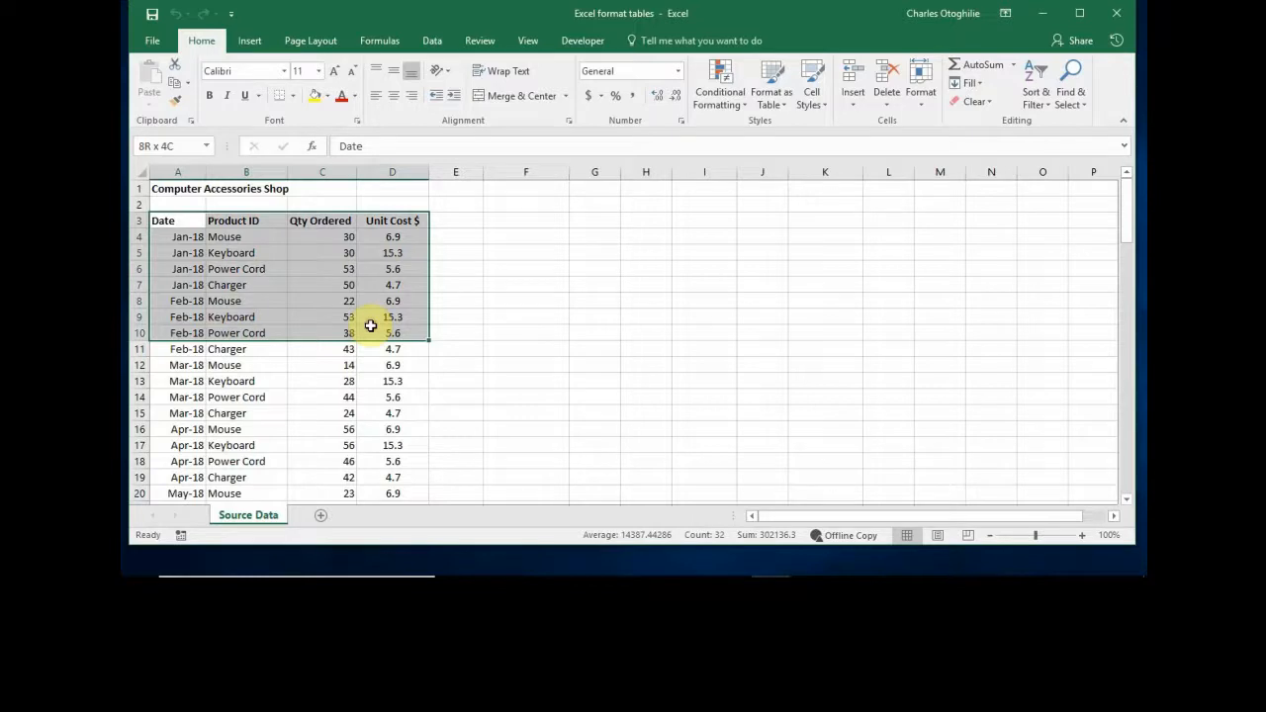
click(262, 271)
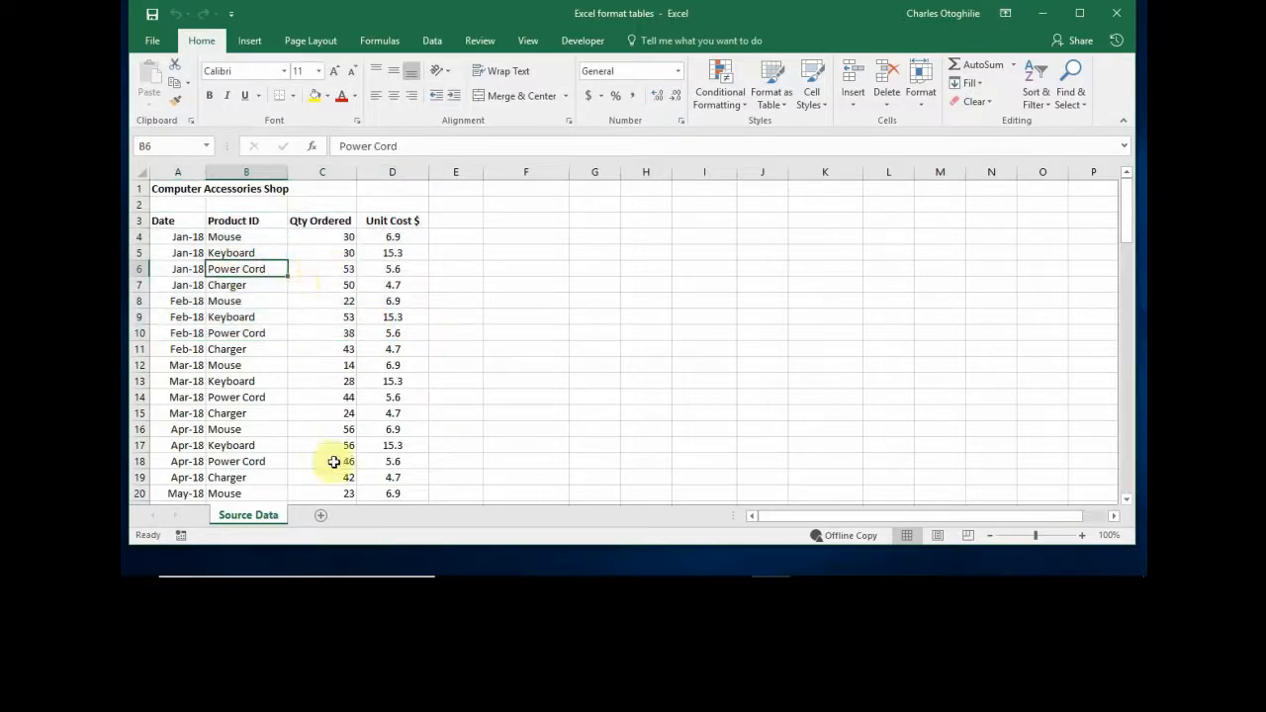
Add a new worksheet after Source Data and name it Data Storage.
click(324, 516)
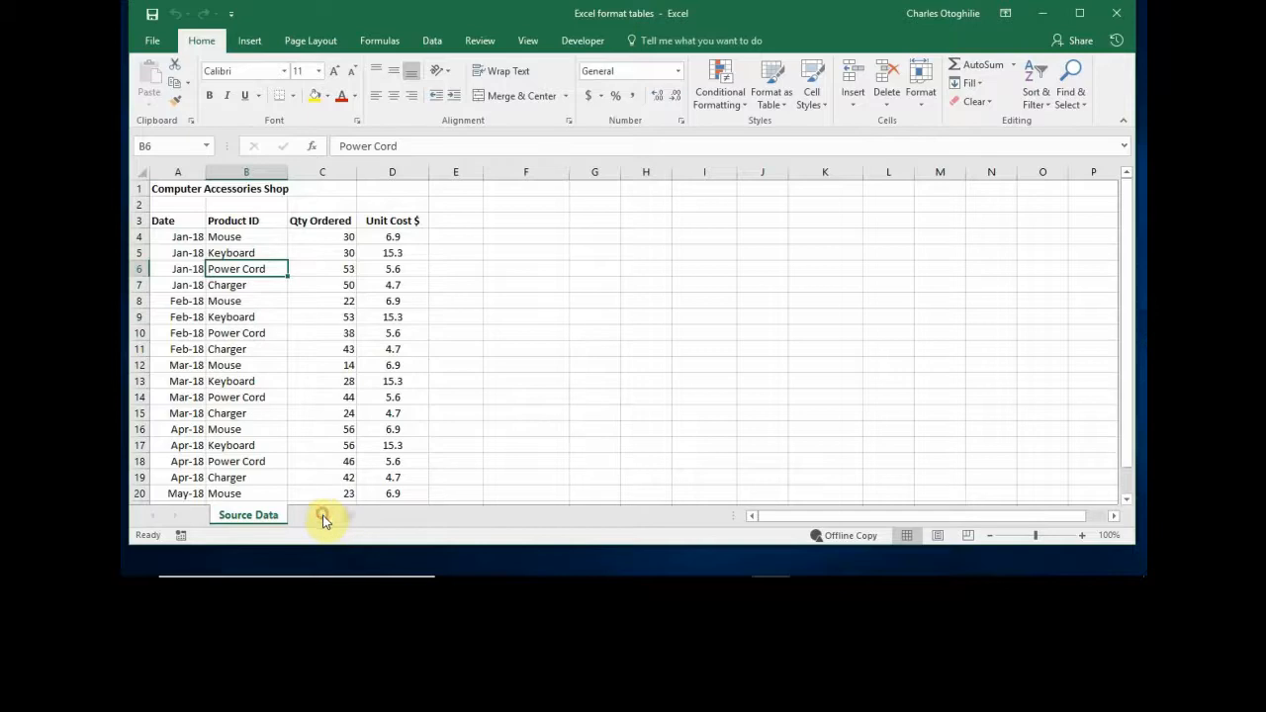
right_click(323, 515)
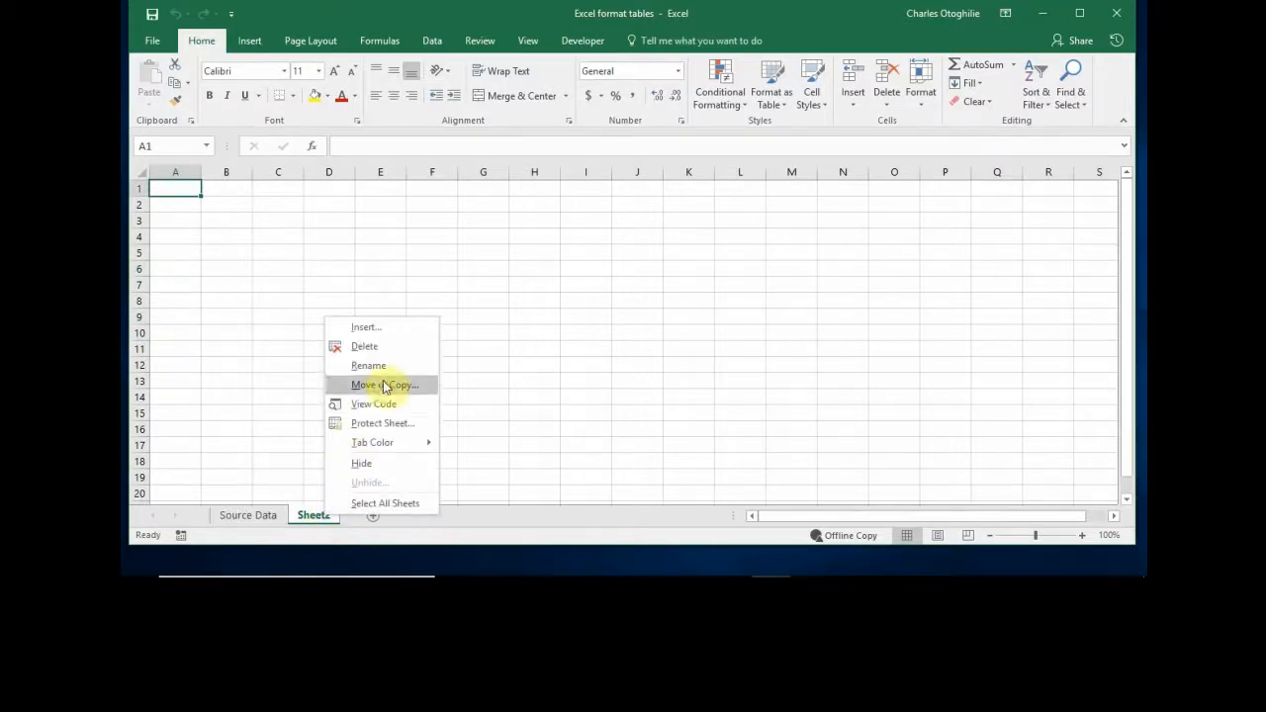
click(378, 367)
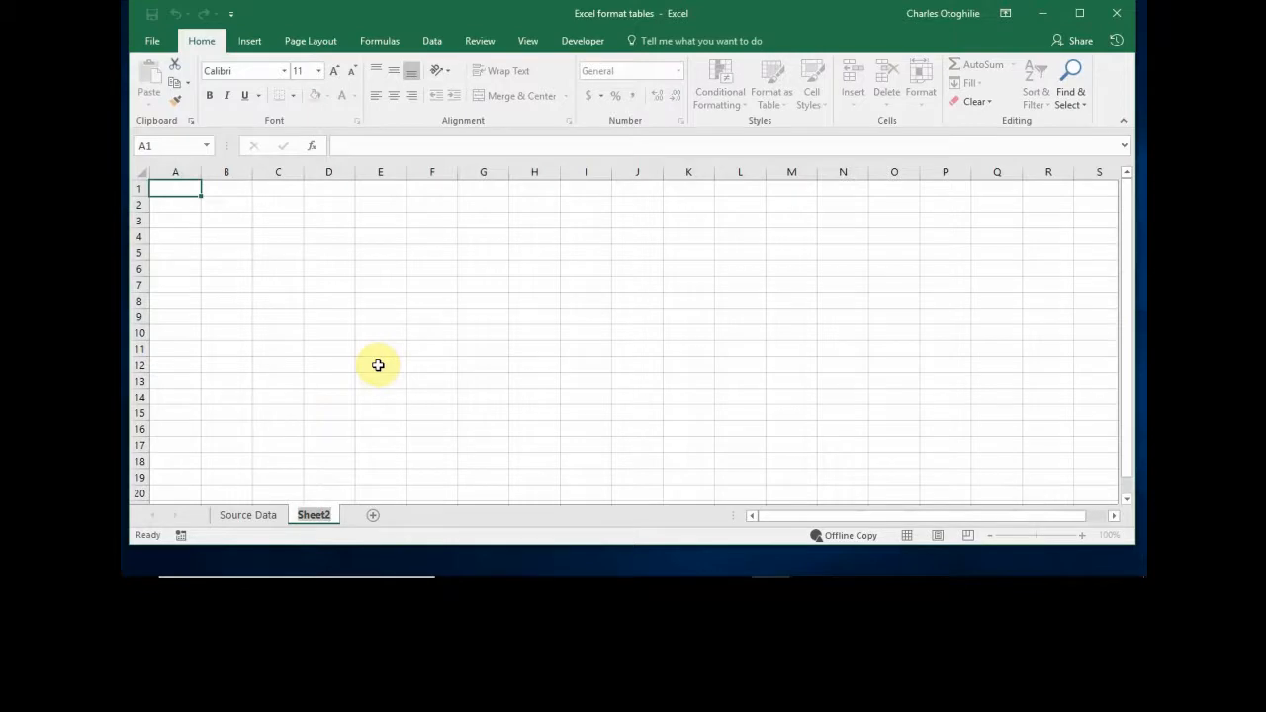
text(Data SD)
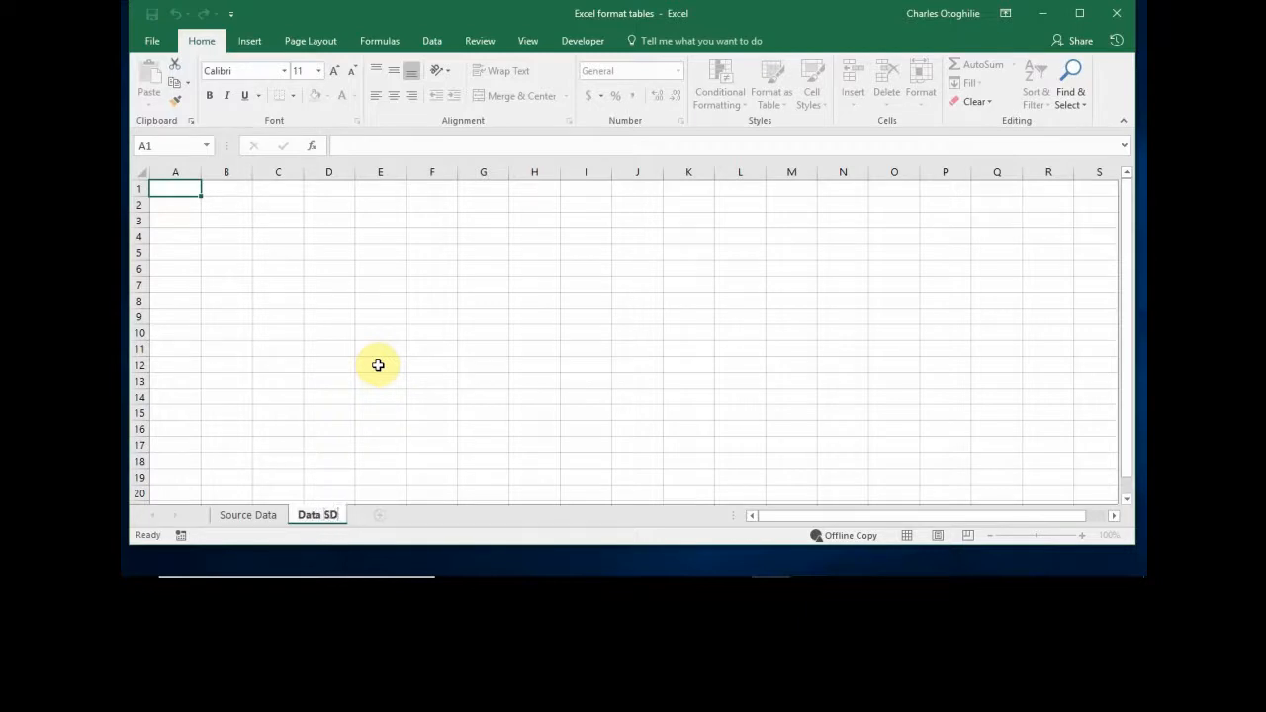
key(BackSpace)
text(torage)
key(Return)
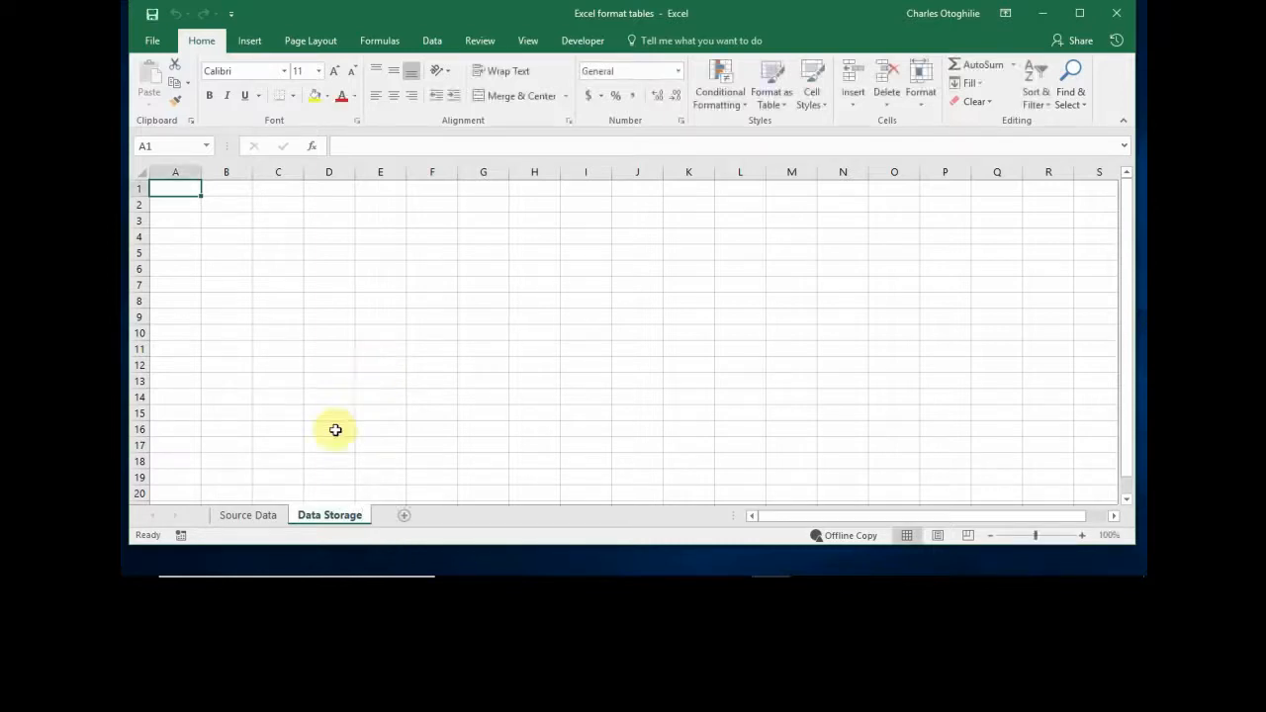
Copy the headers and January rows in A3:D7 of Source Data to cell A2 of the Data Storage sheet.
click(258, 521)
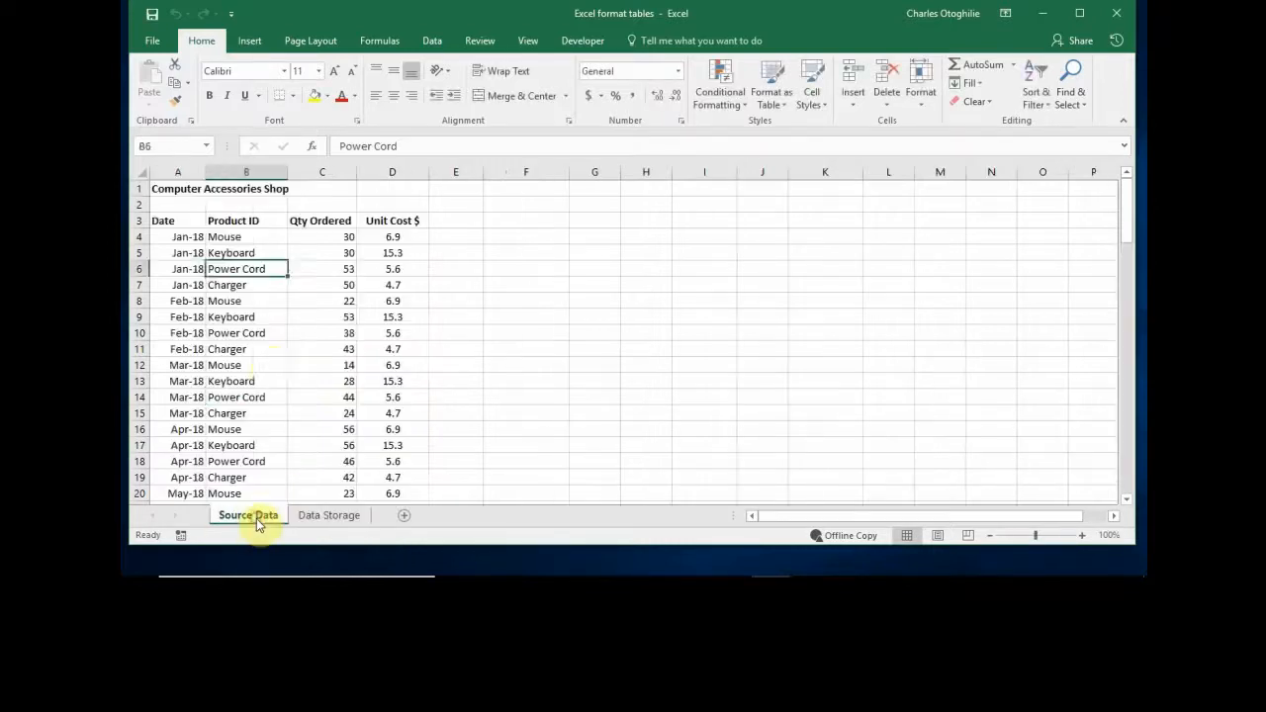
click(256, 395)
drag(162, 221, 387, 287)
key(ctrl+c)
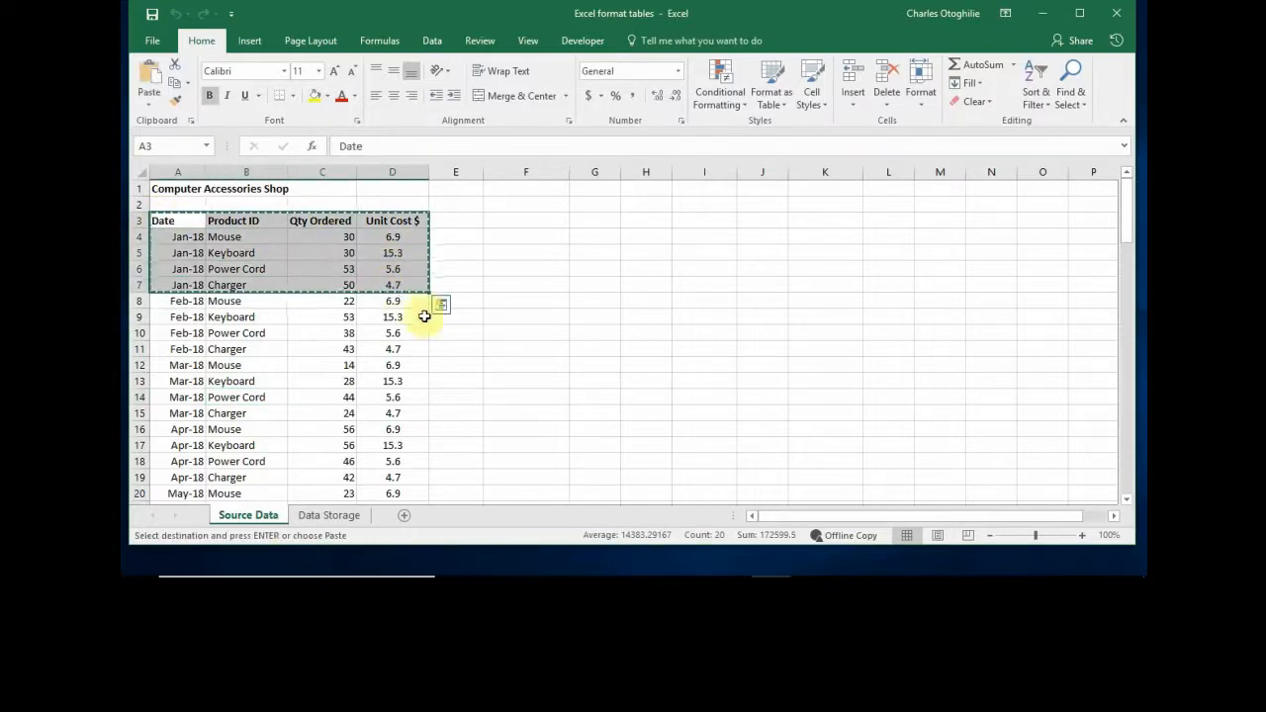
click(331, 516)
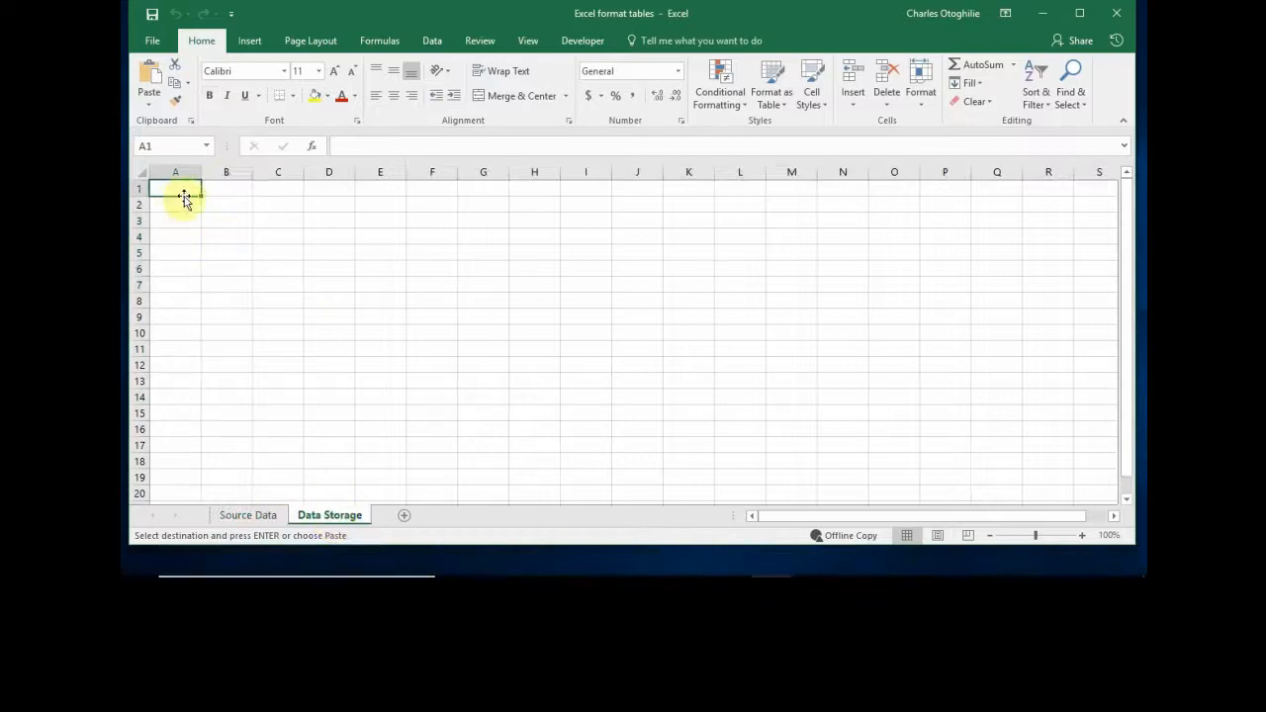
click(172, 204)
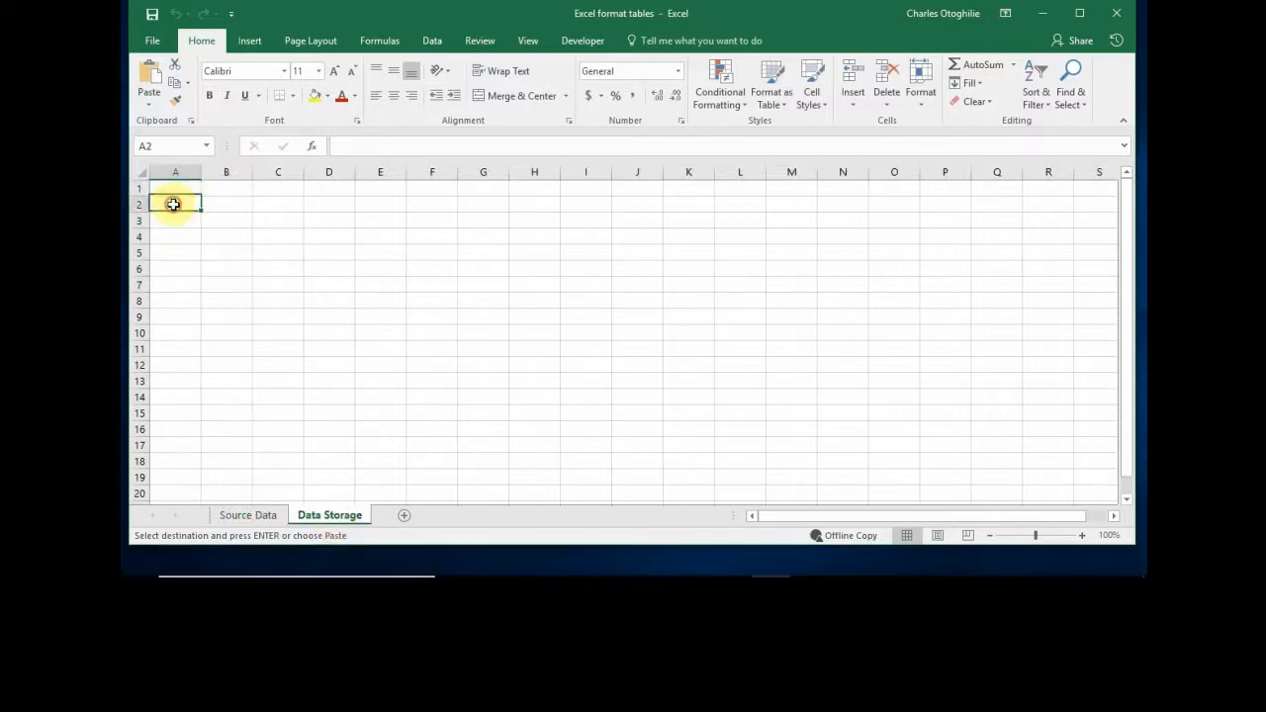
key(ctrl+v)
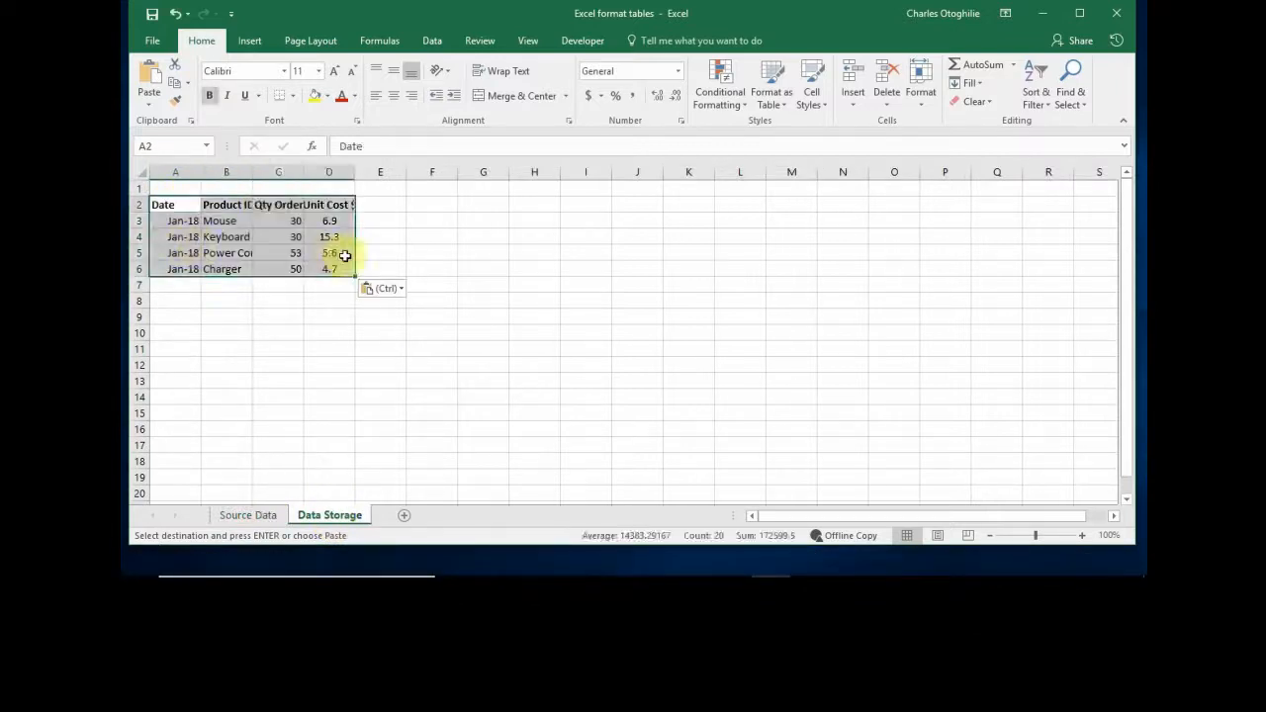
click(483, 203)
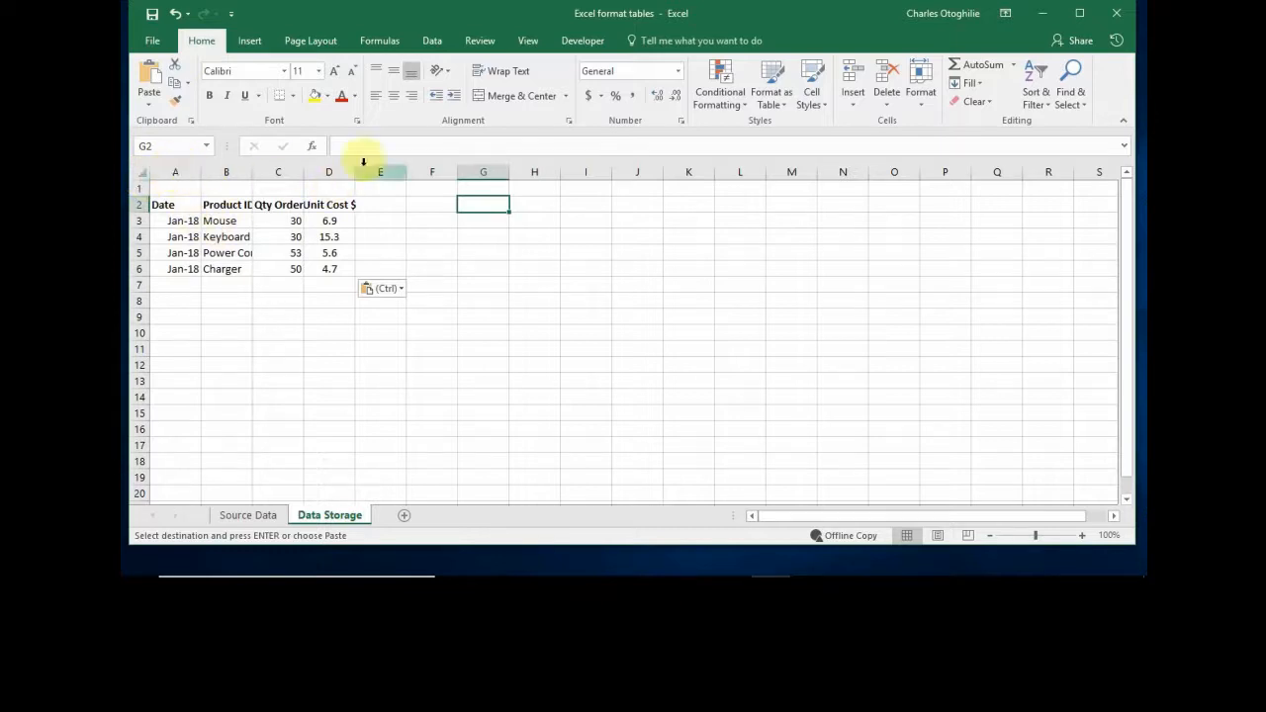
Autofit all columns on the Data Storage sheet, and widen columns A to D for extra room around the data.
click(145, 176)
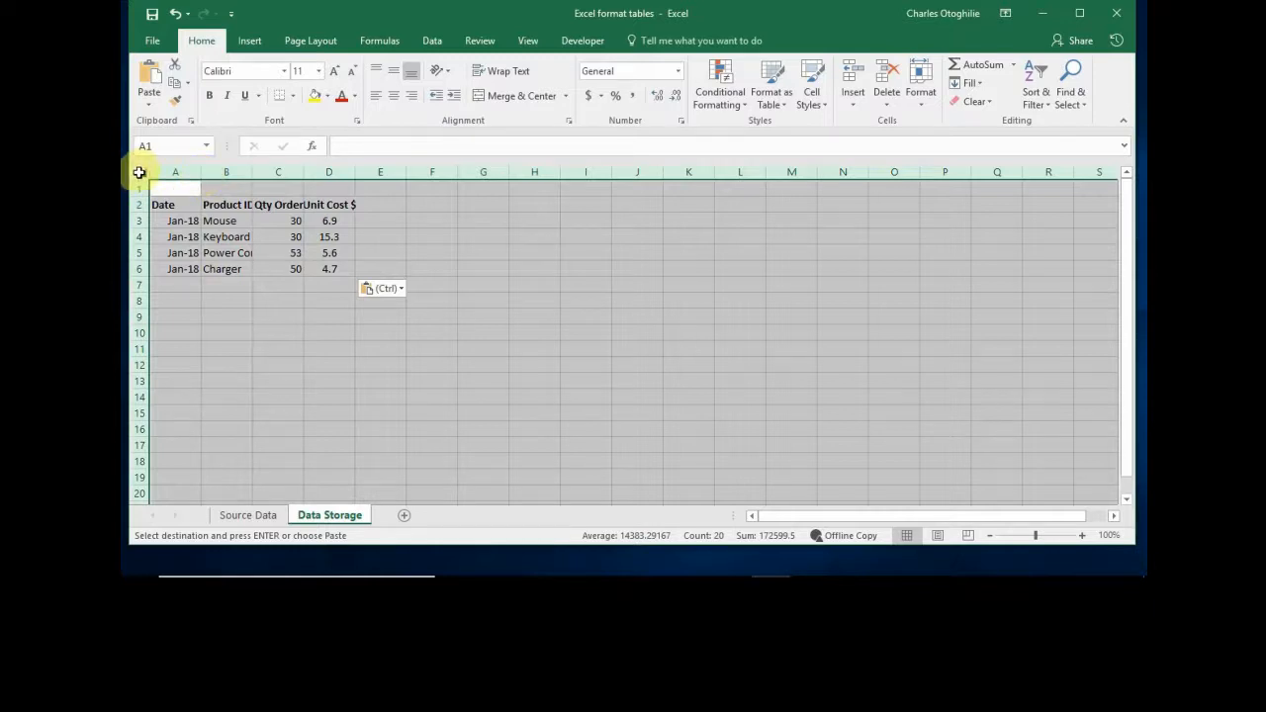
double_click(200, 173)
click(206, 221)
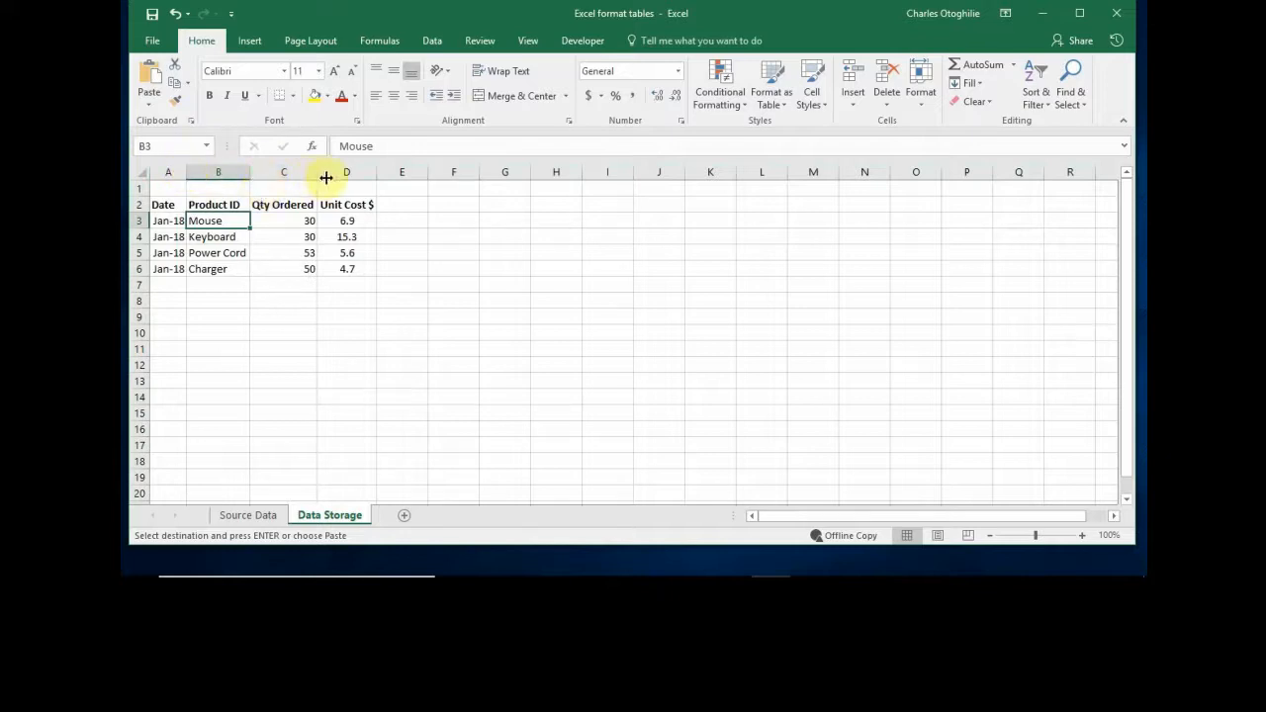
drag(190, 171, 479, 175)
click(236, 255)
Center the Date header and the January dates beneath it in A2:A6.
drag(208, 221, 204, 268)
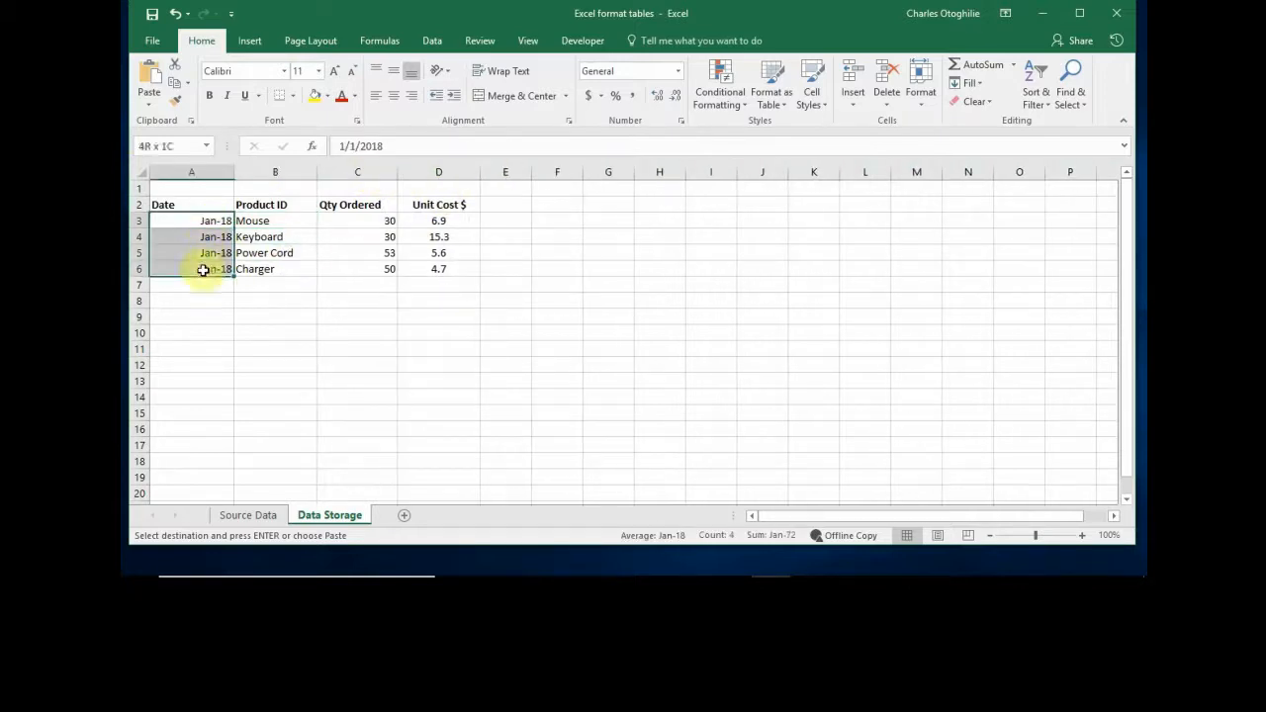
click(393, 96)
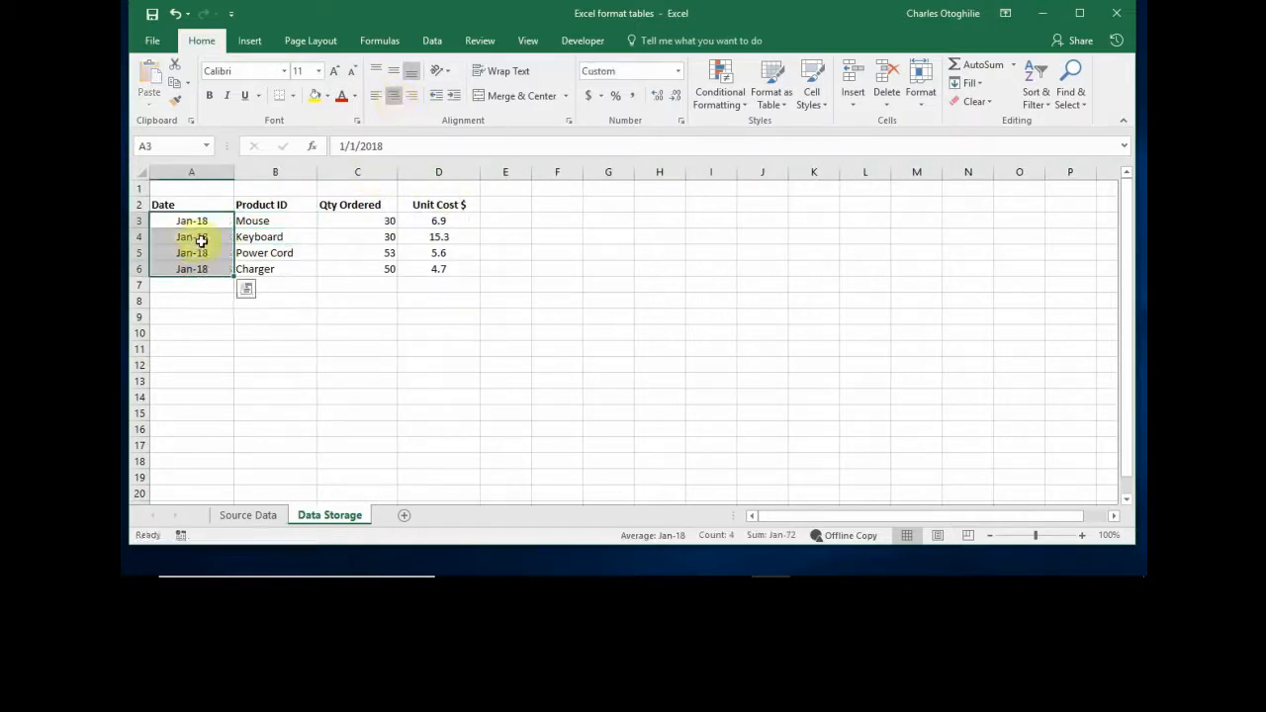
click(186, 209)
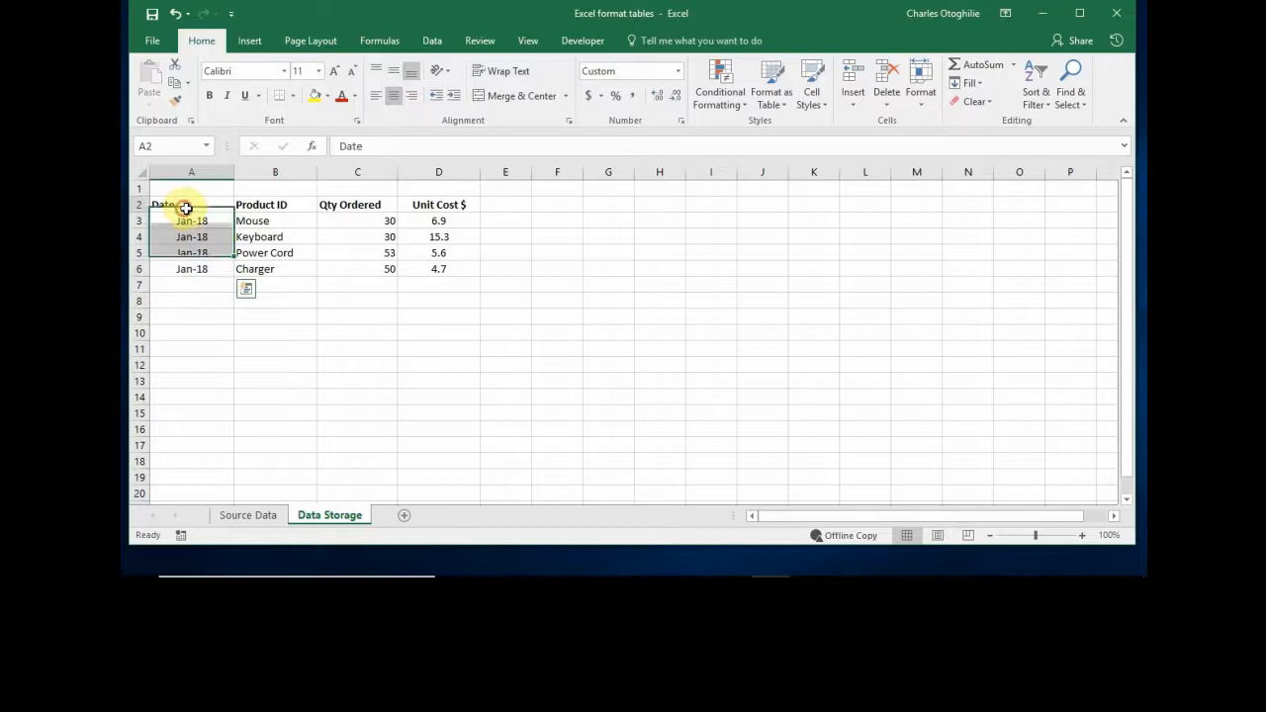
click(393, 95)
click(266, 262)
click(410, 255)
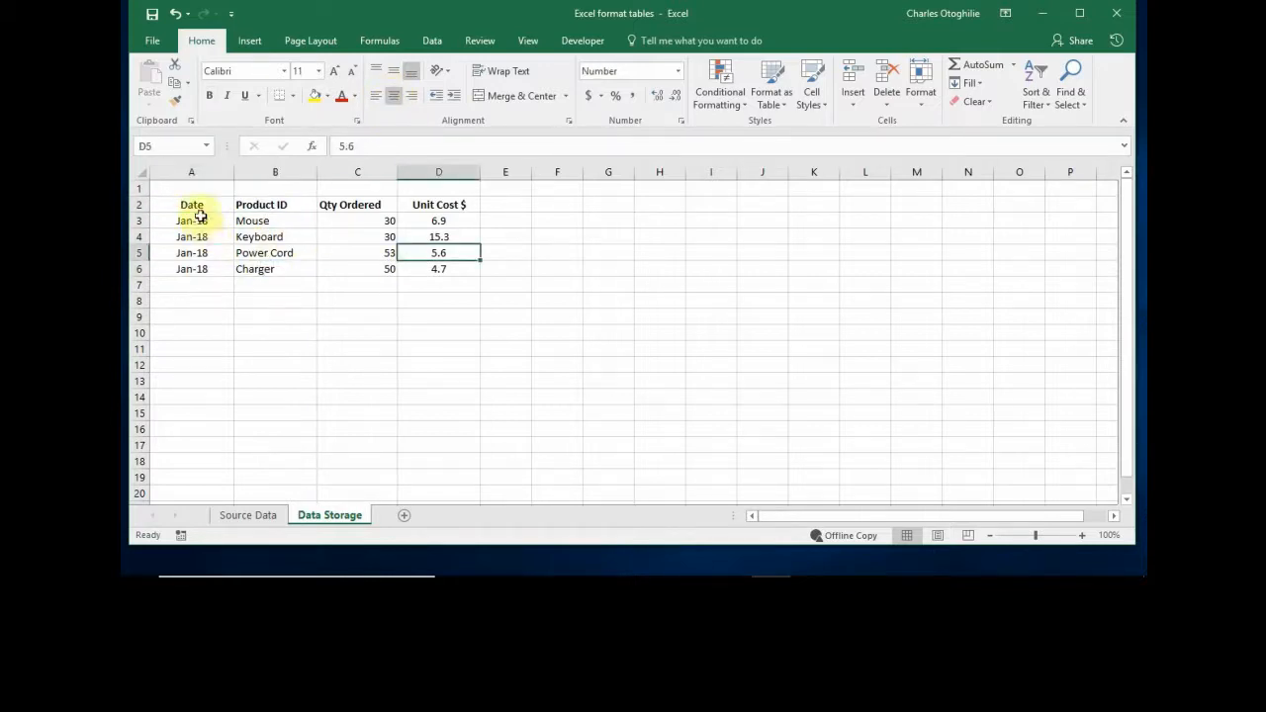
Review the copied January block in A2:D6, checking its products, quantities ordered and unit costs.
drag(192, 206, 412, 266)
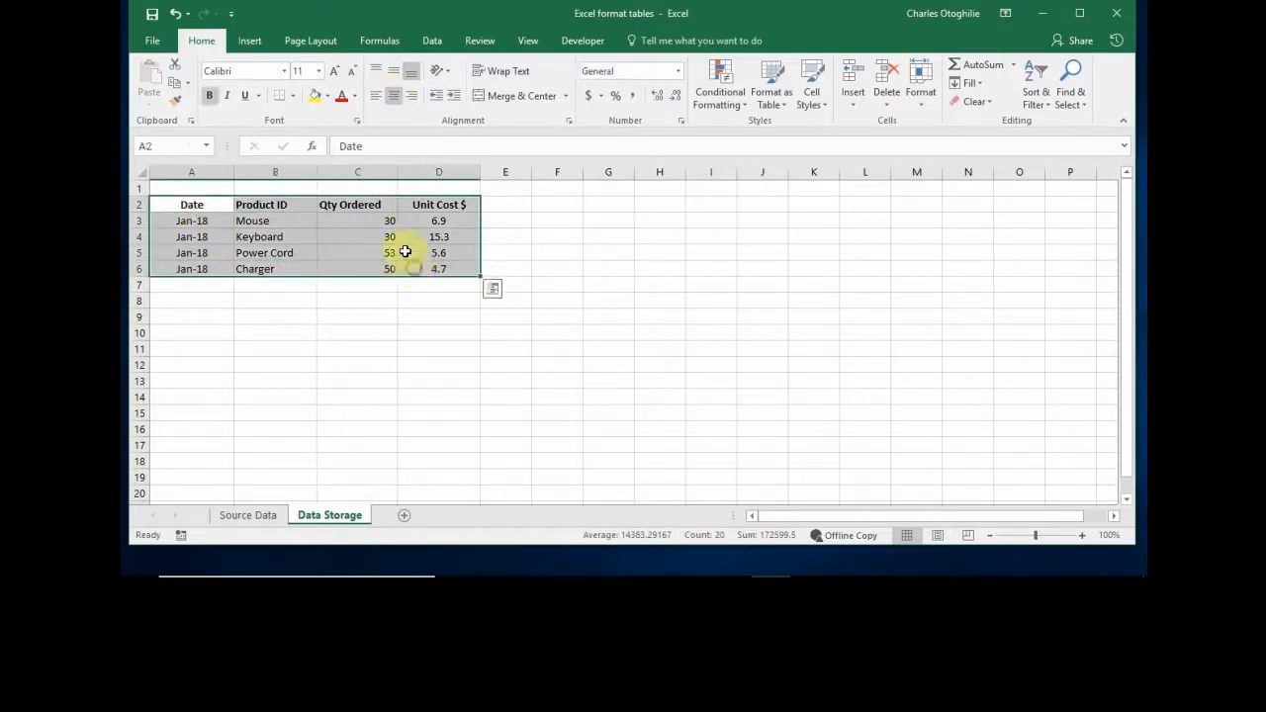
click(404, 252)
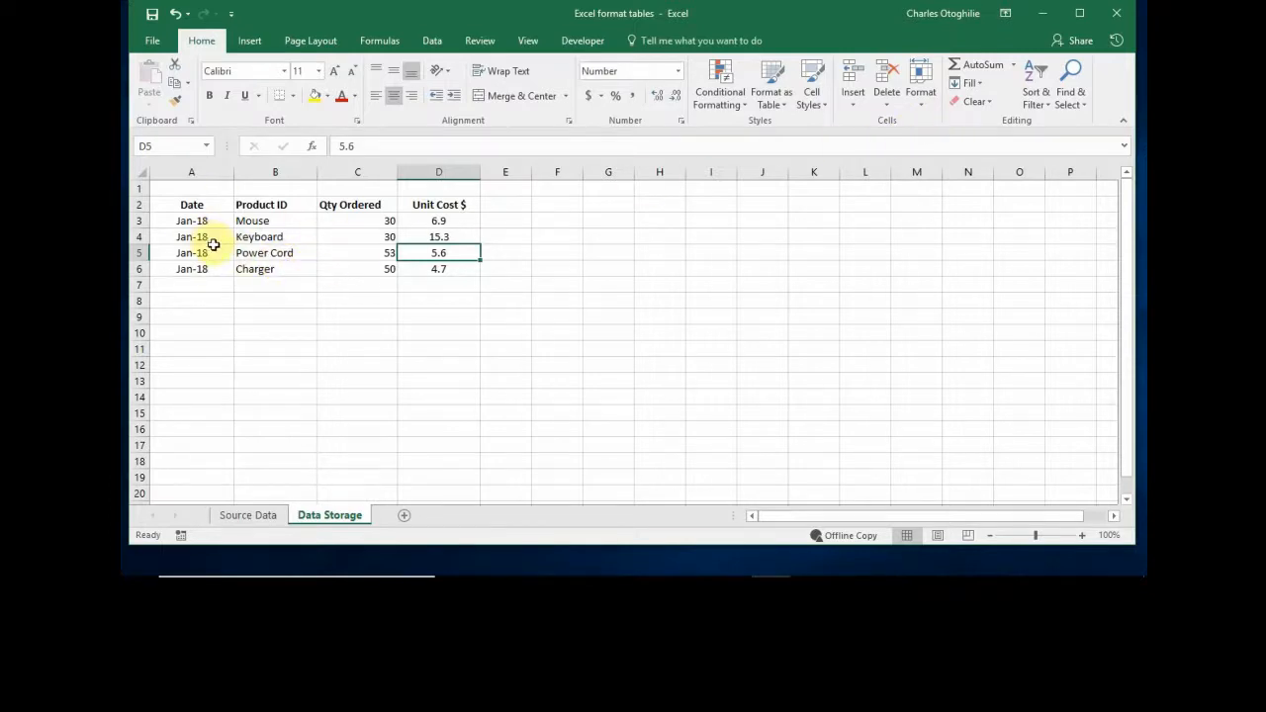
click(266, 234)
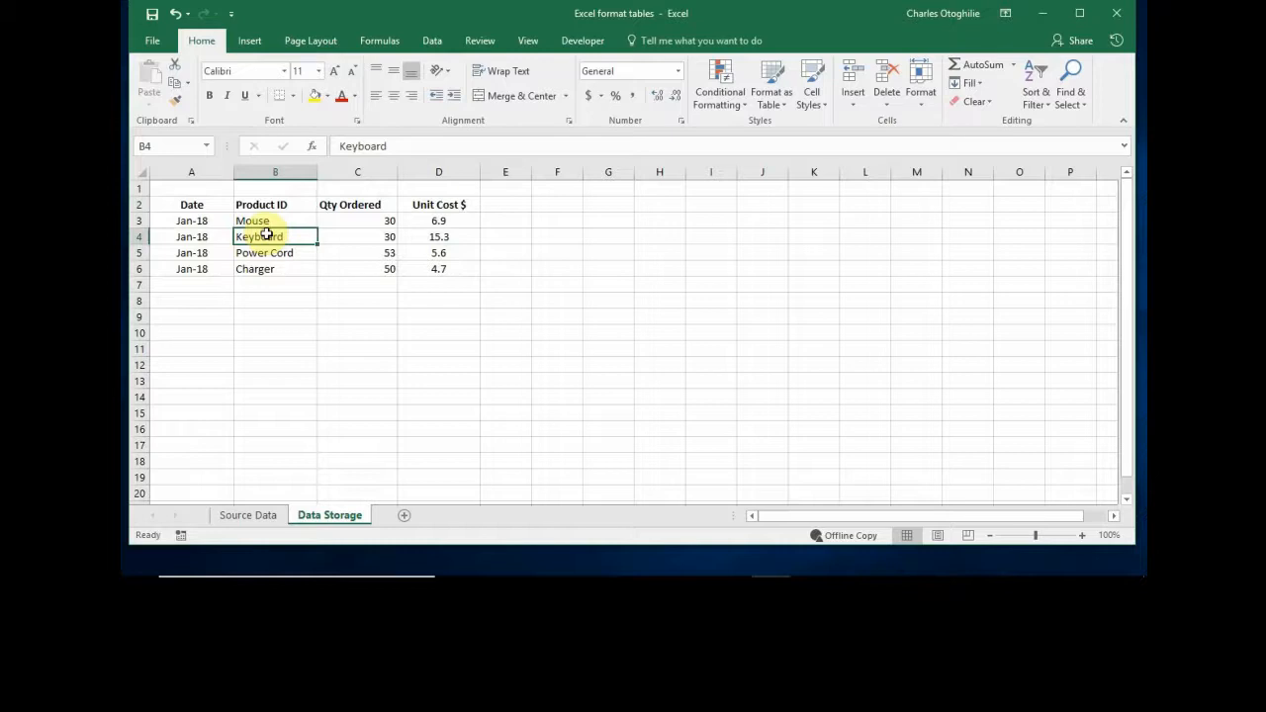
click(359, 237)
click(430, 223)
click(309, 224)
click(282, 236)
click(254, 267)
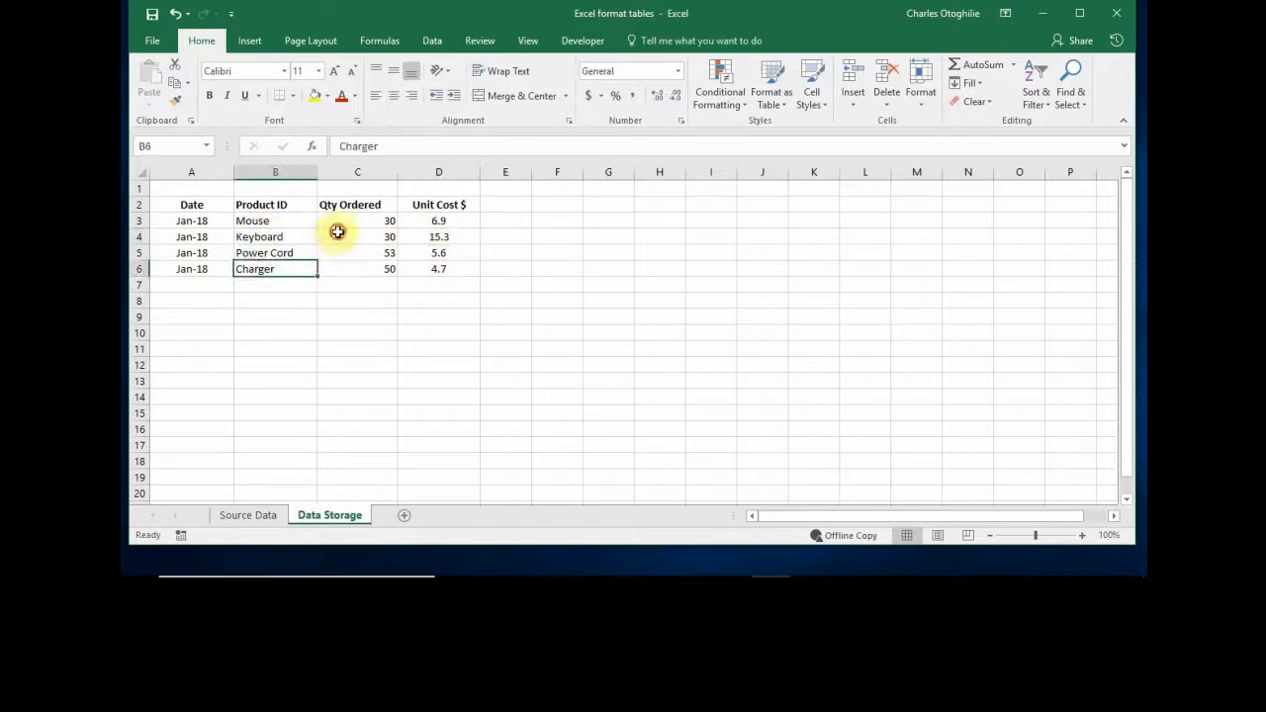
click(333, 233)
Format the January data in A2:D6 as a table with an orange light style that has a solid header row, keeping its headers.
click(257, 220)
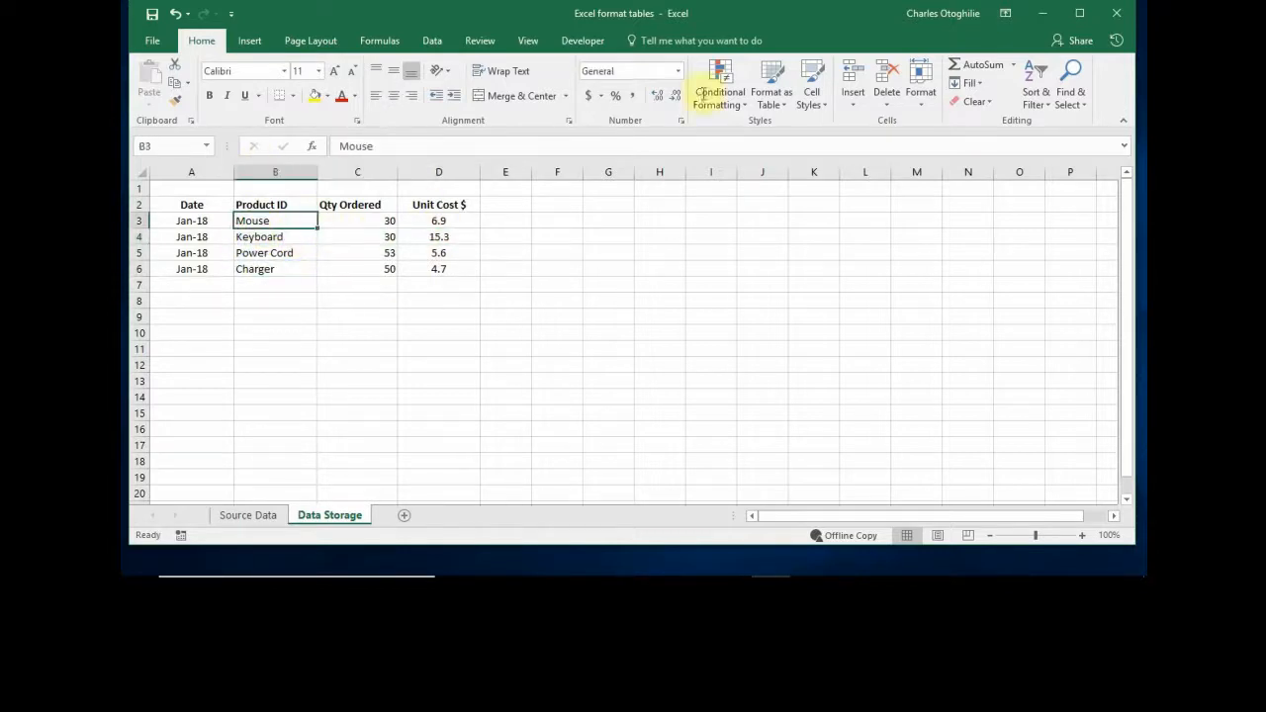
click(783, 100)
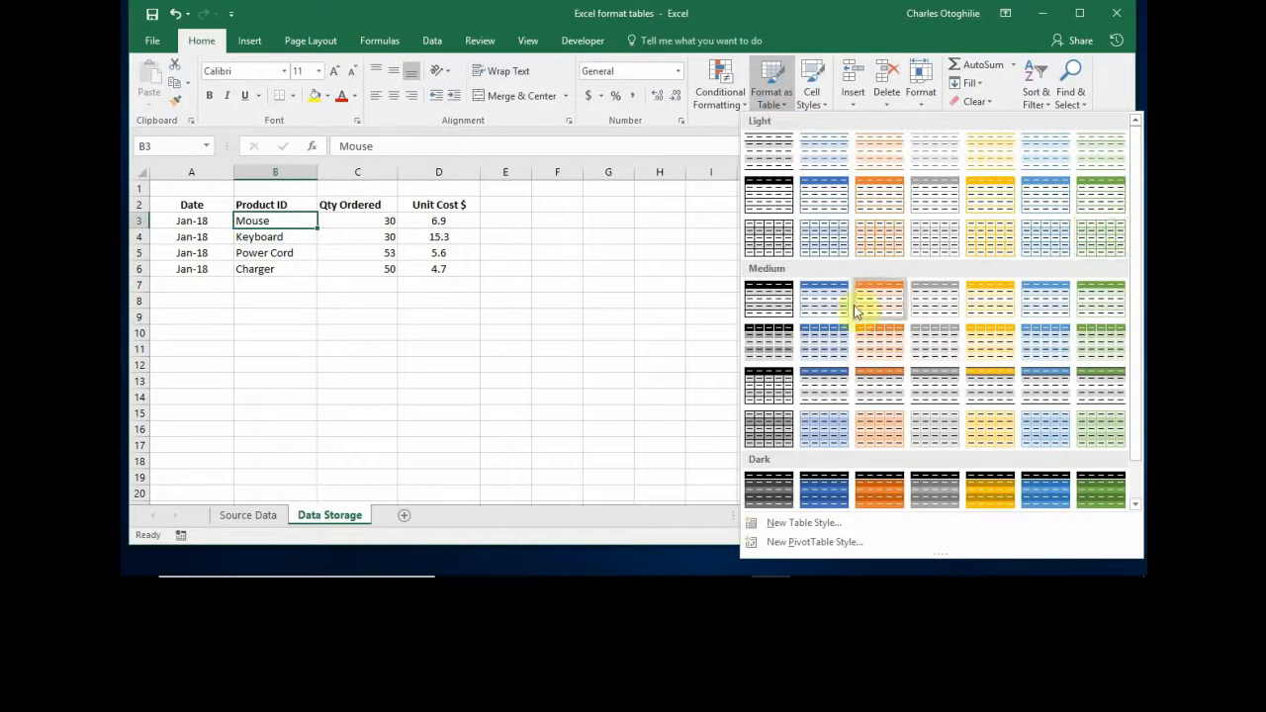
click(885, 203)
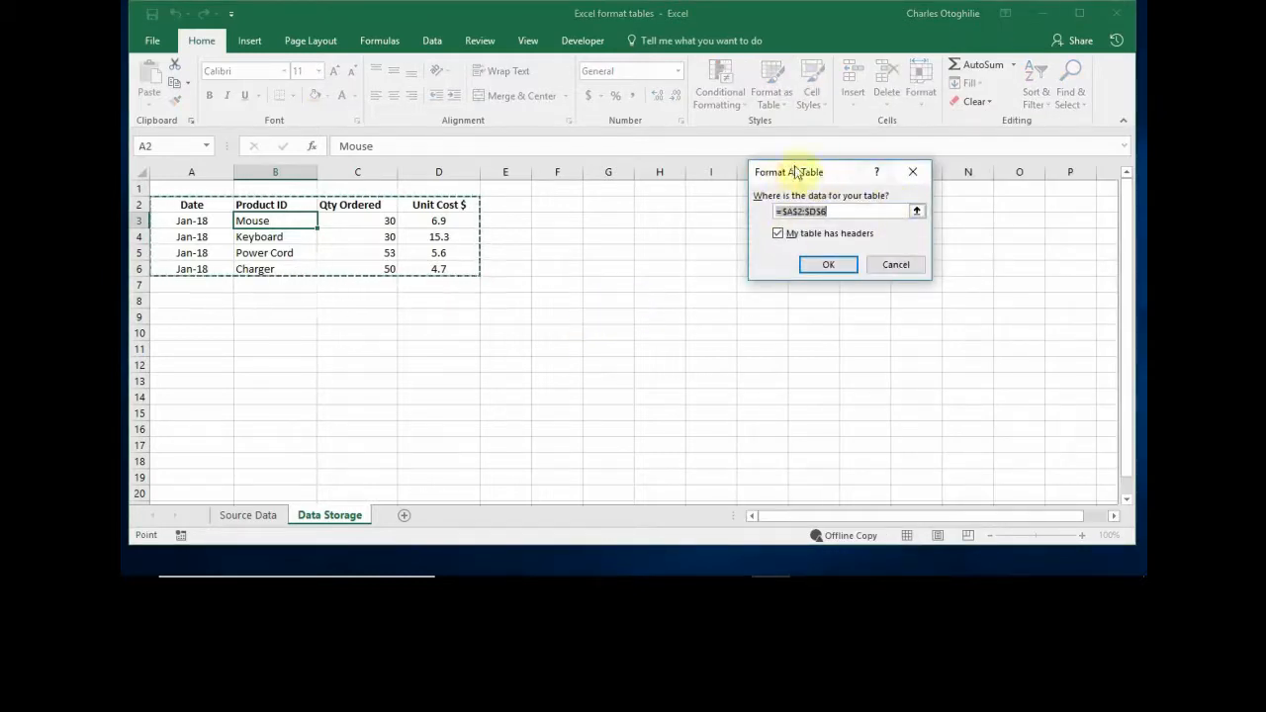
drag(839, 170, 614, 214)
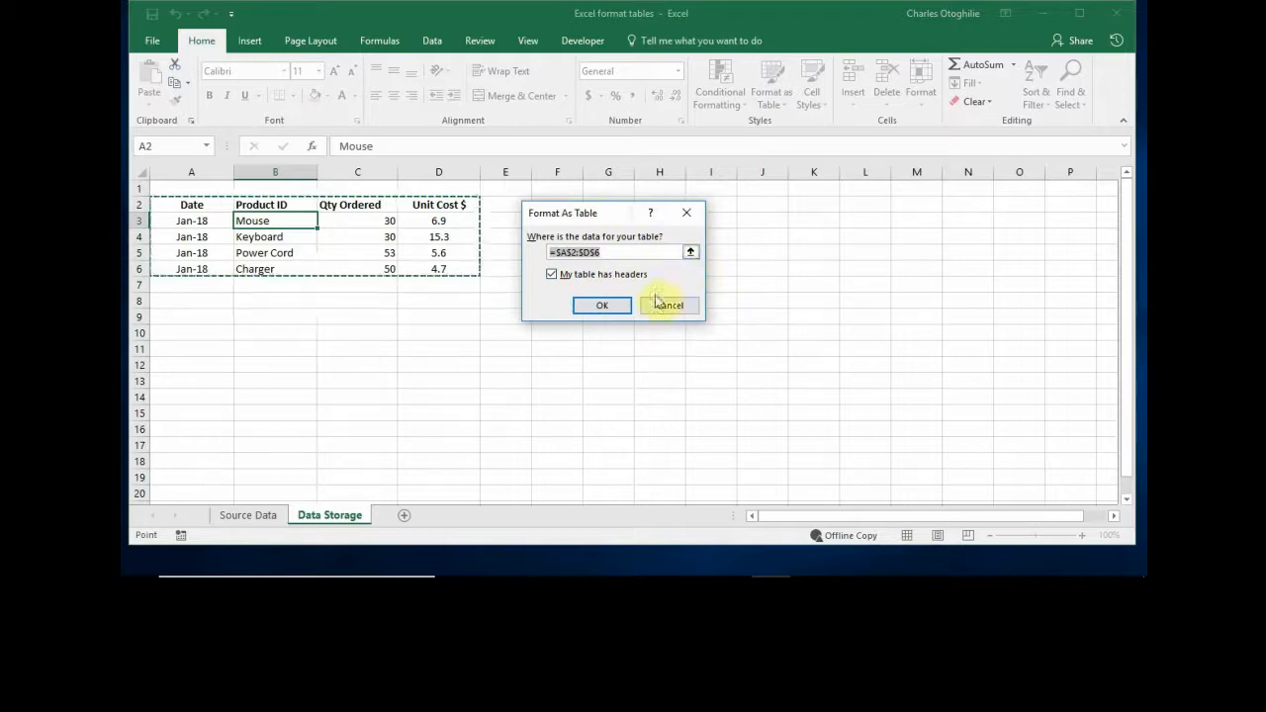
click(551, 275)
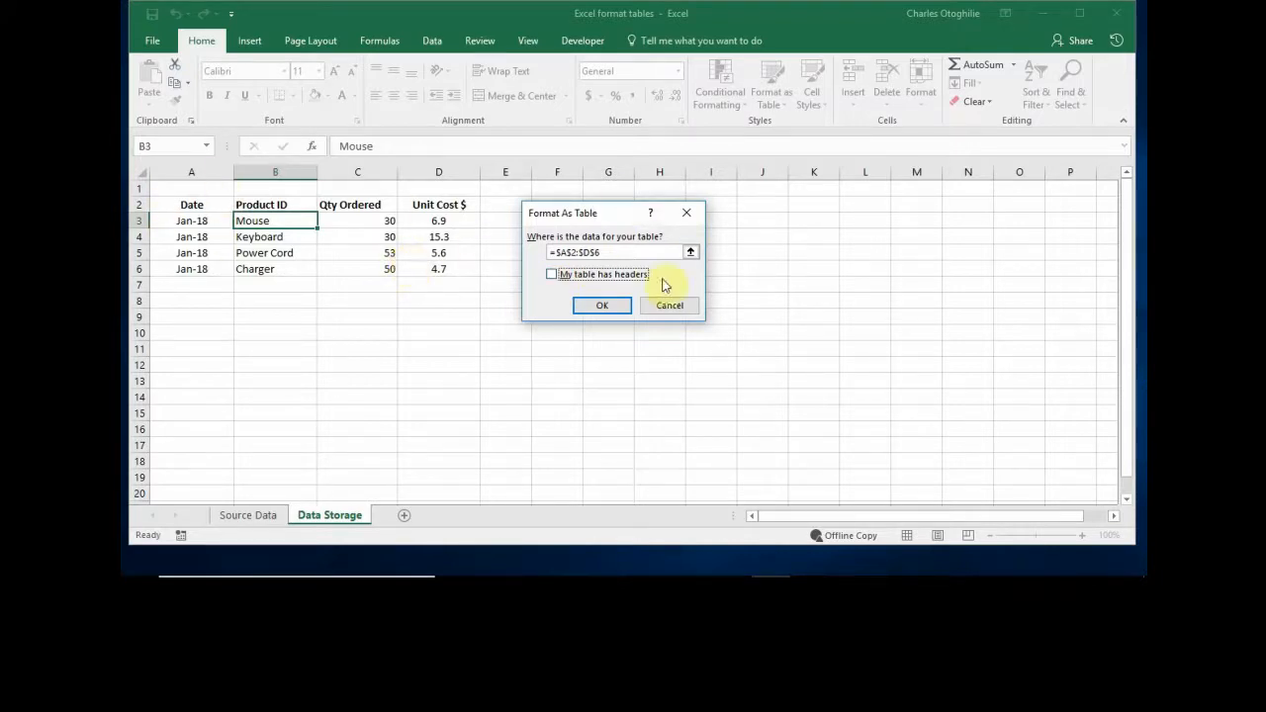
click(552, 275)
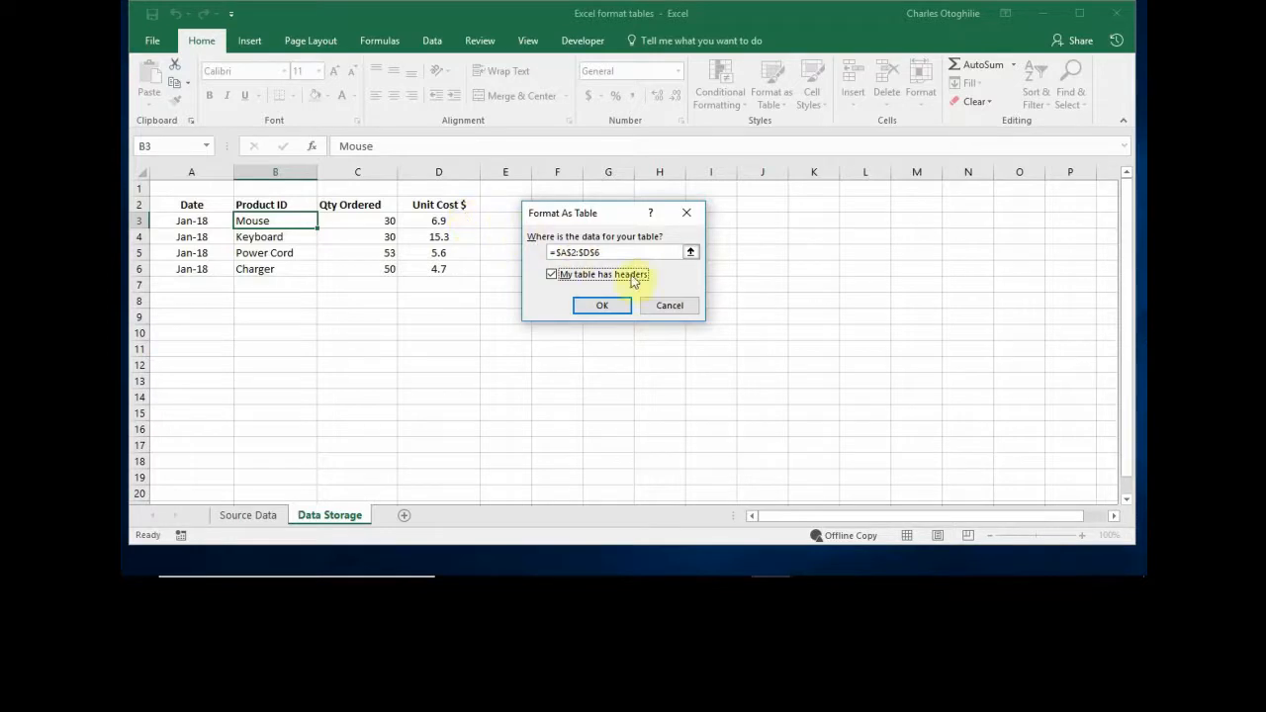
click(603, 306)
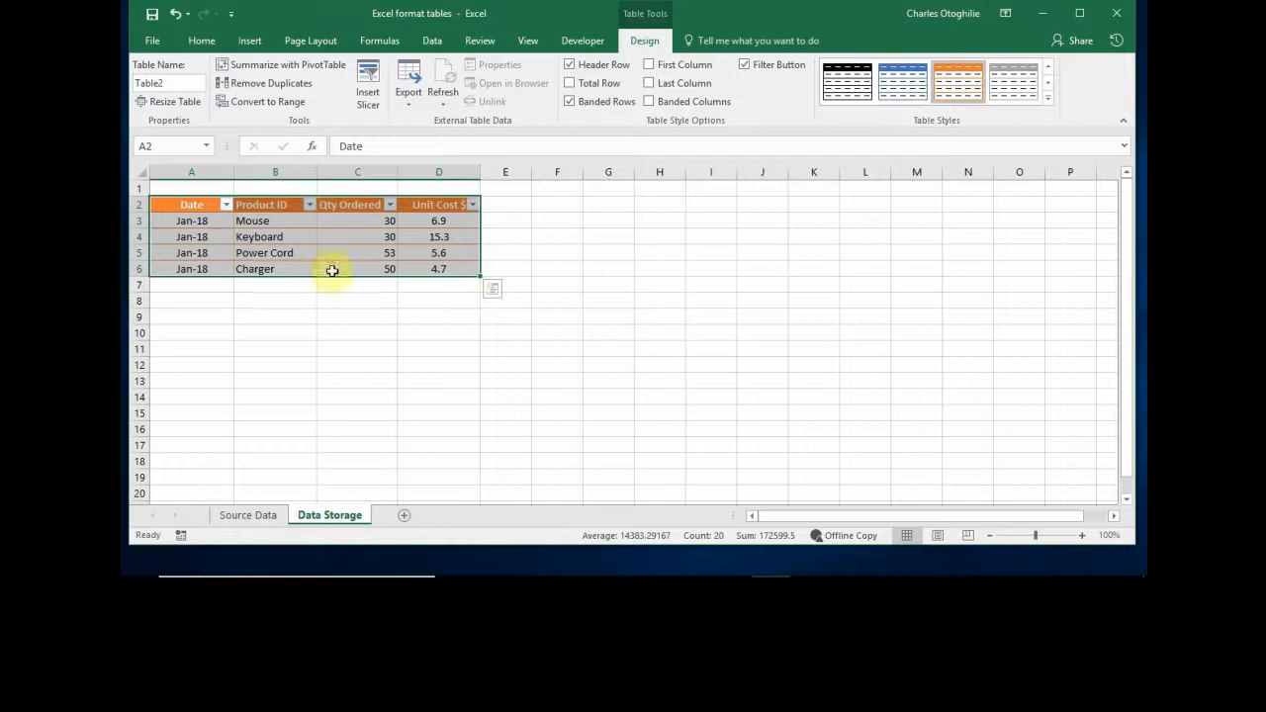
Inspect the new table's headers and January rows, comparing the table tools offered with cells inside and outside it selected.
click(262, 236)
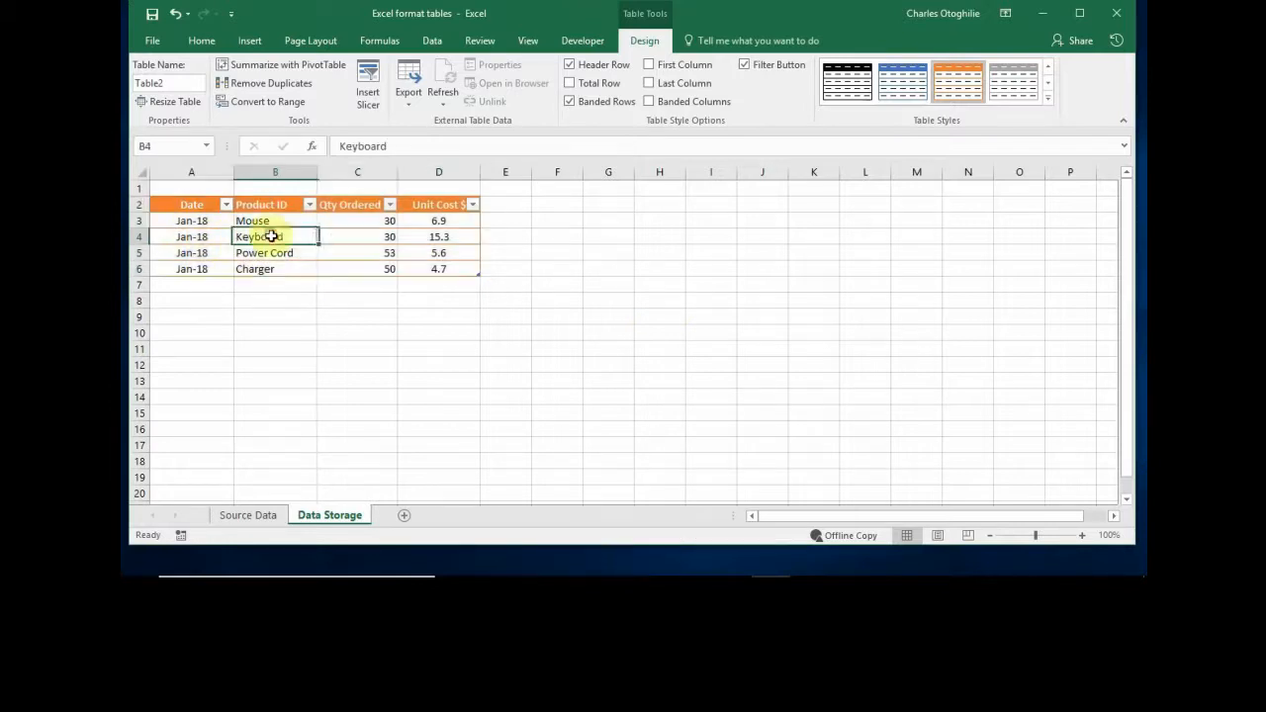
click(193, 220)
click(297, 236)
click(381, 236)
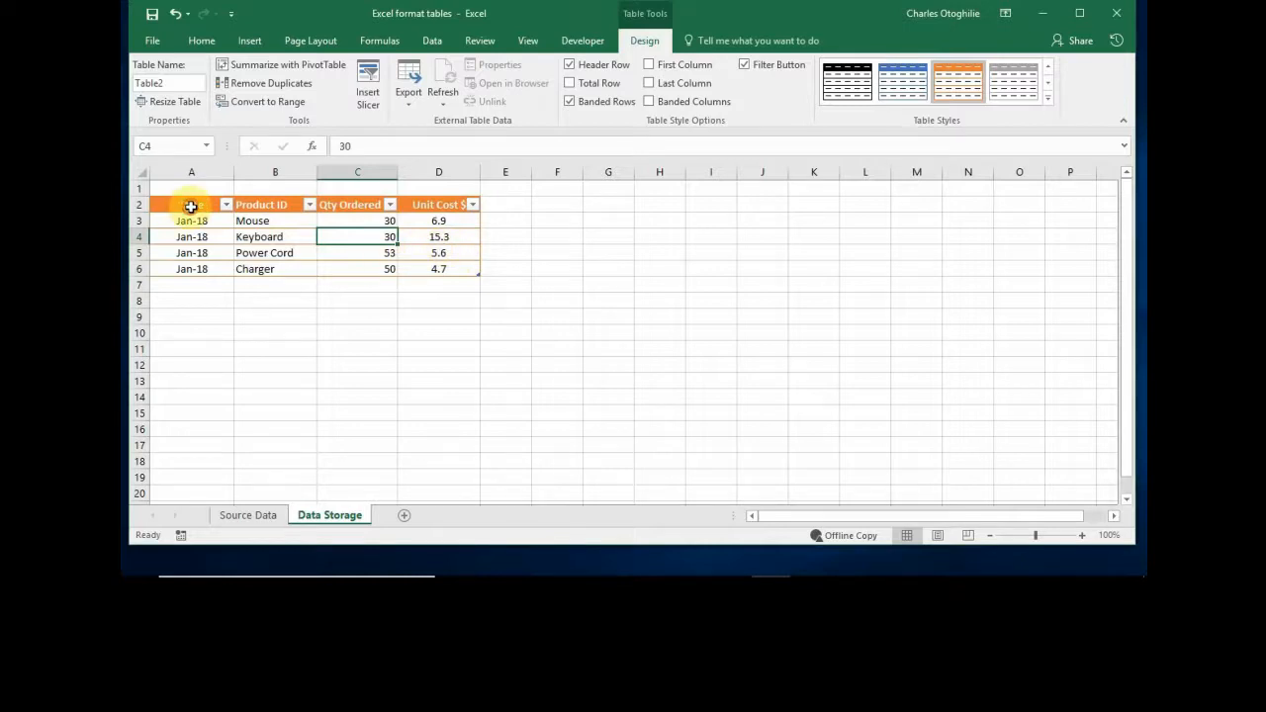
drag(191, 206, 447, 267)
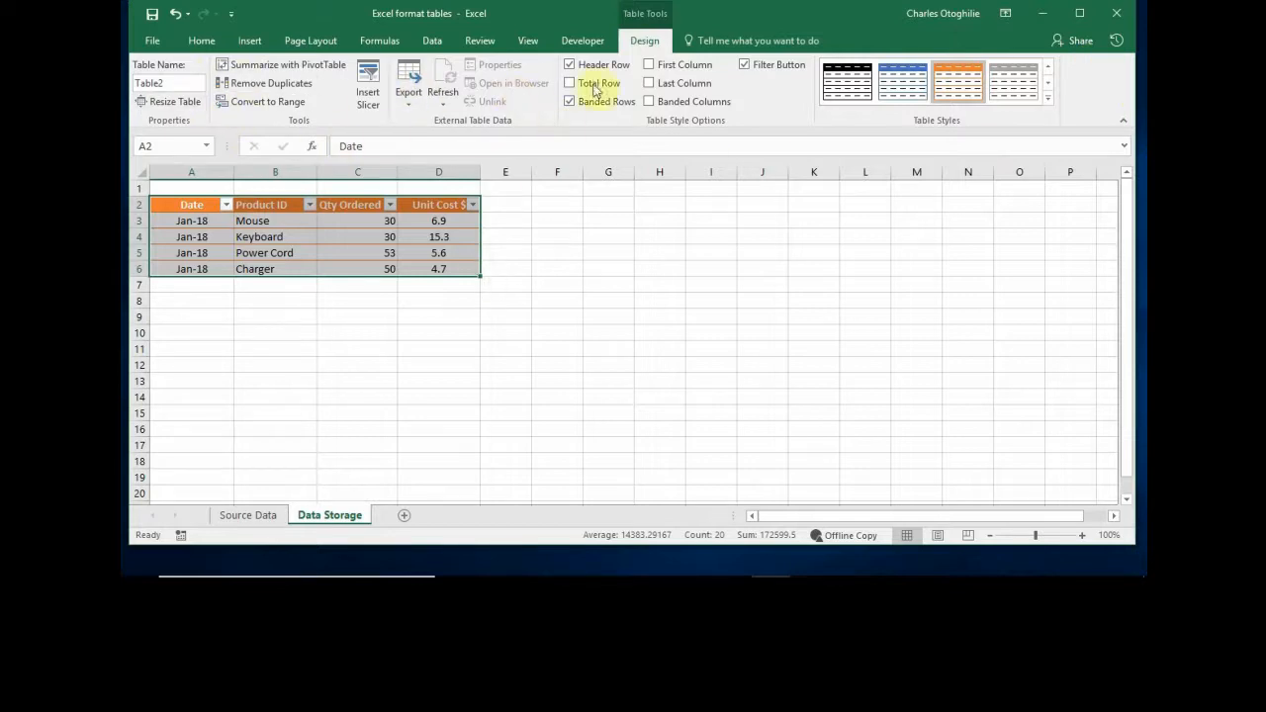
click(599, 234)
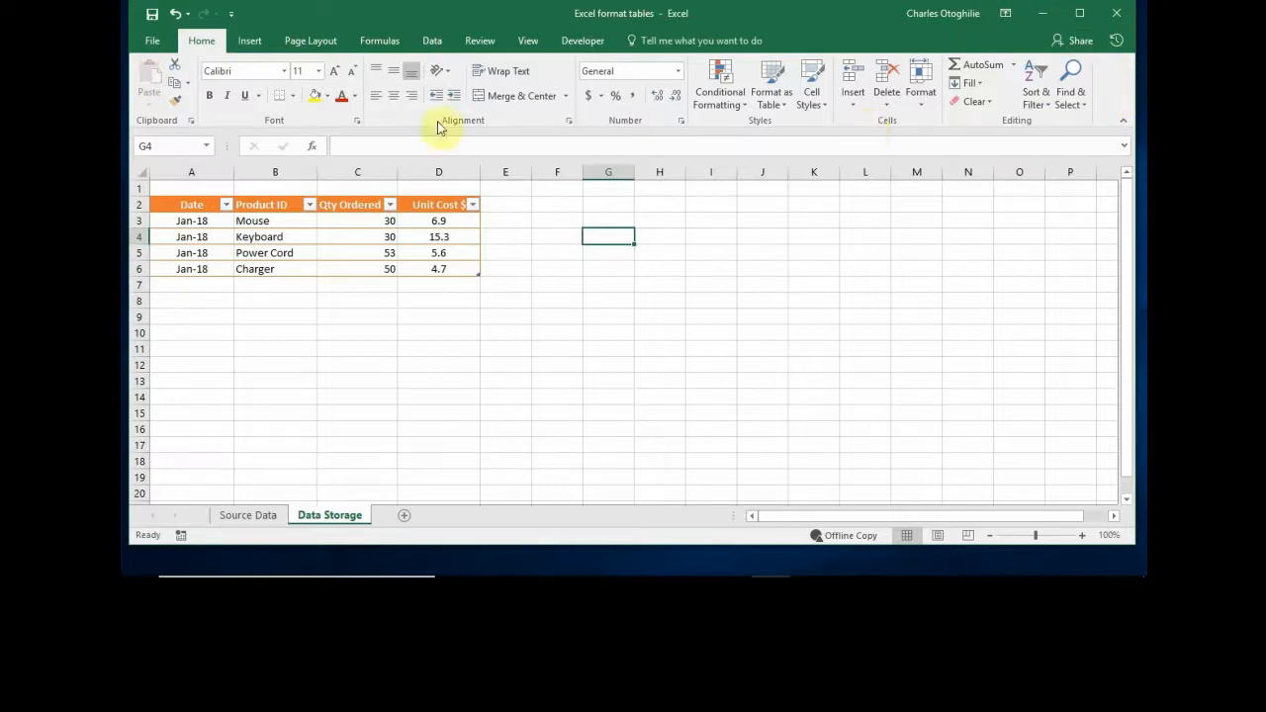
Rename the January table on the Data Storage sheet as DataStore.
click(352, 221)
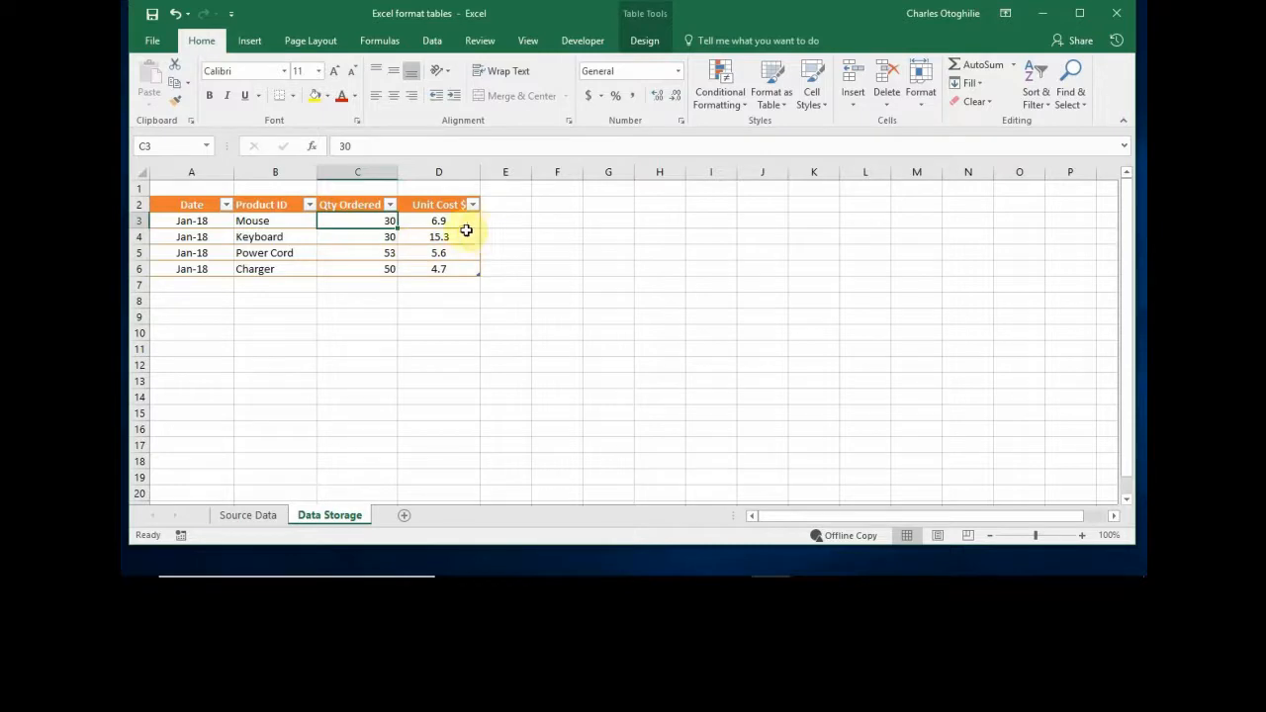
click(642, 39)
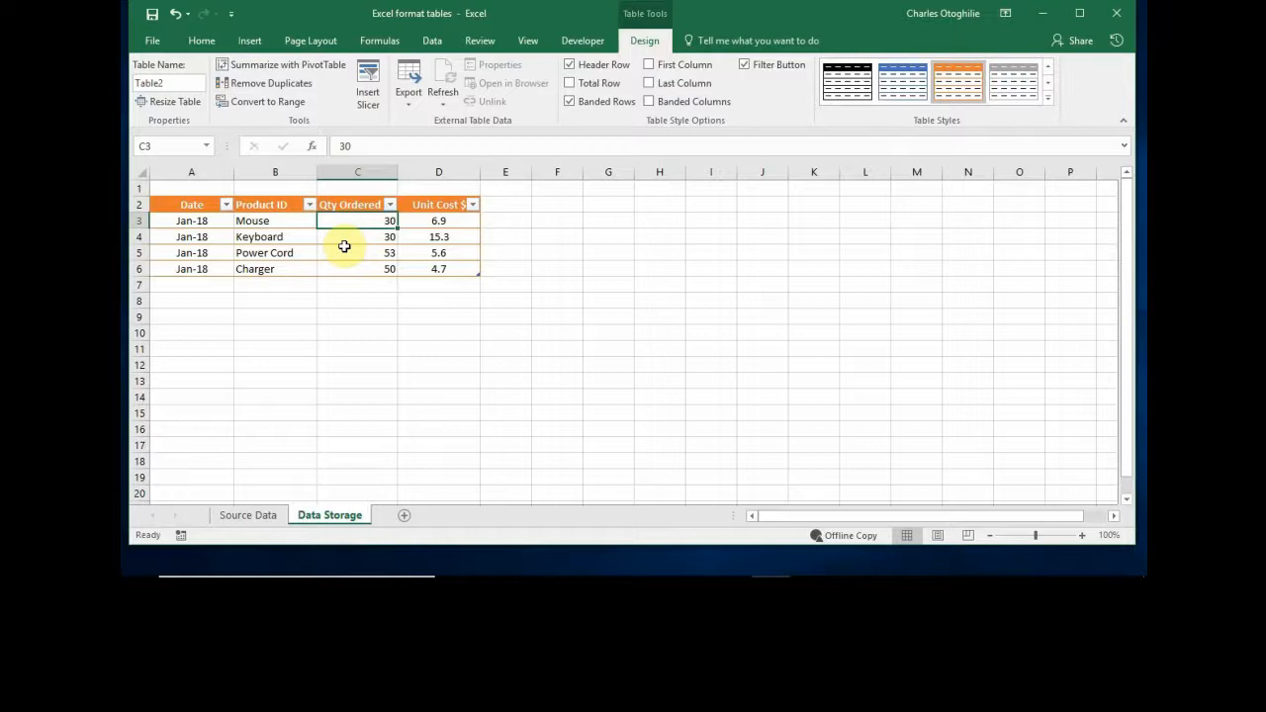
click(167, 83)
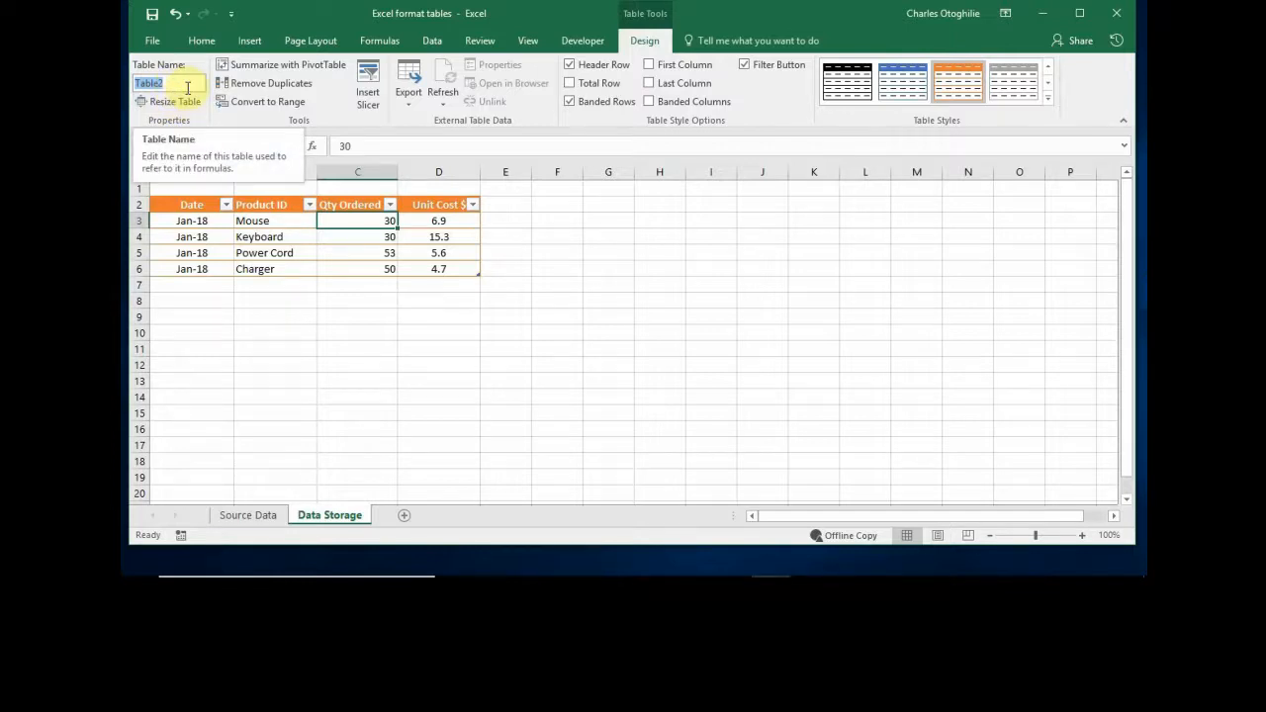
text(Dta)
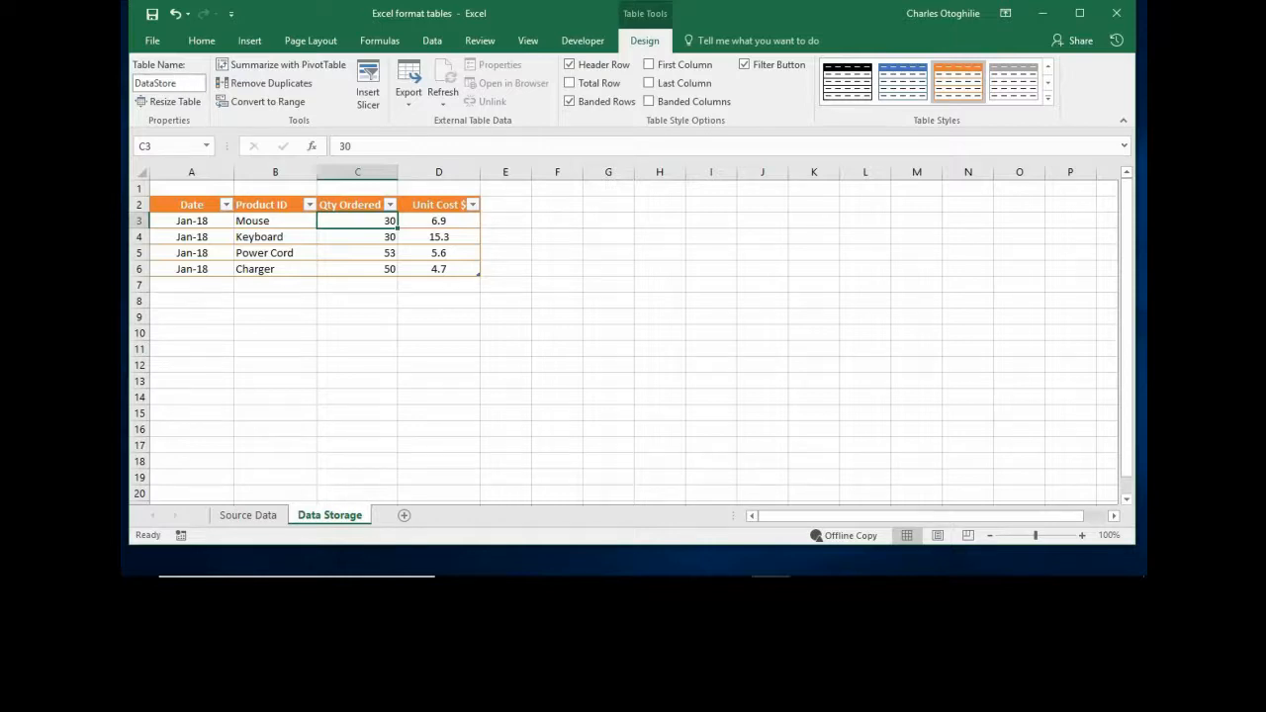
click(187, 87)
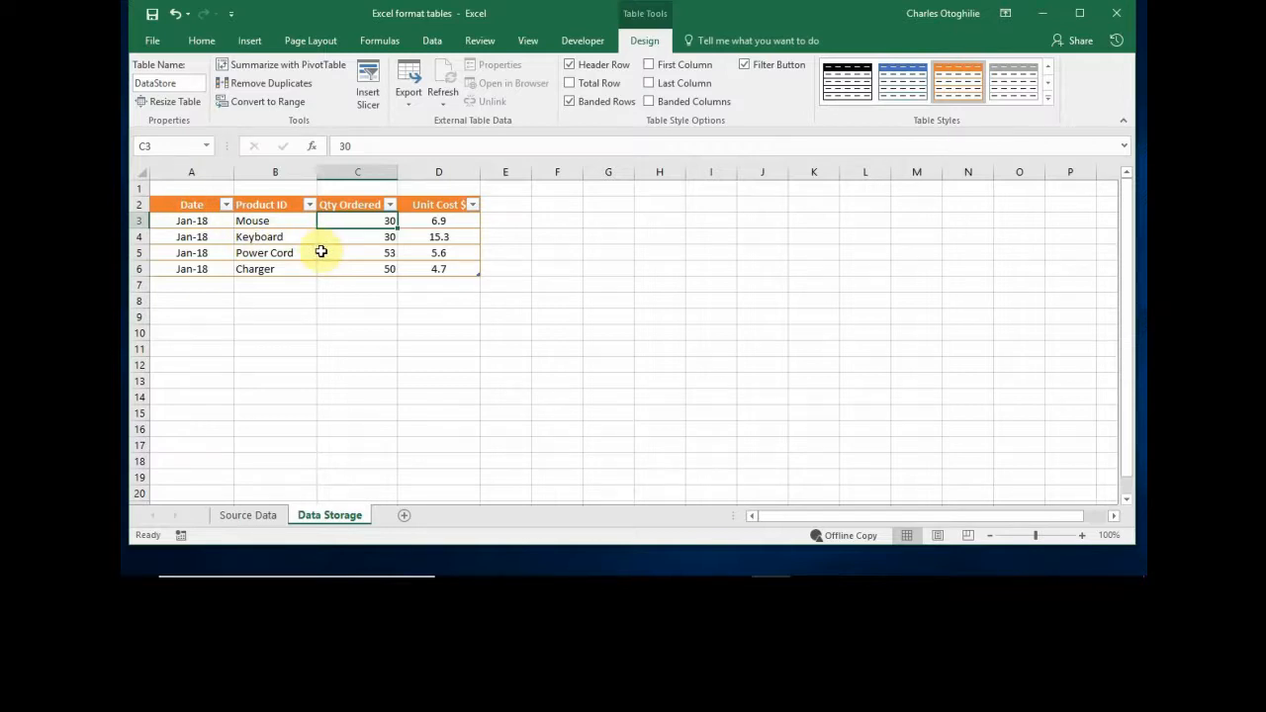
Look up the DataStore table in the Name Manager and check the range it refers to.
click(256, 238)
click(401, 250)
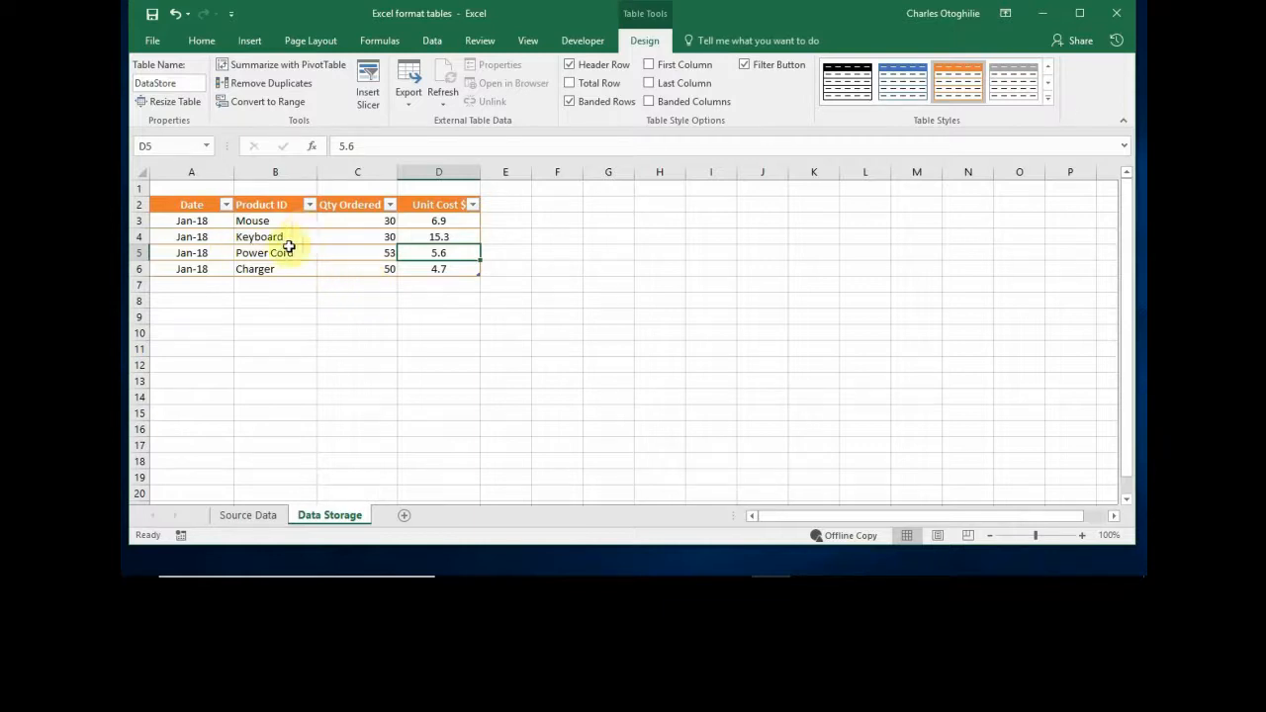
click(380, 41)
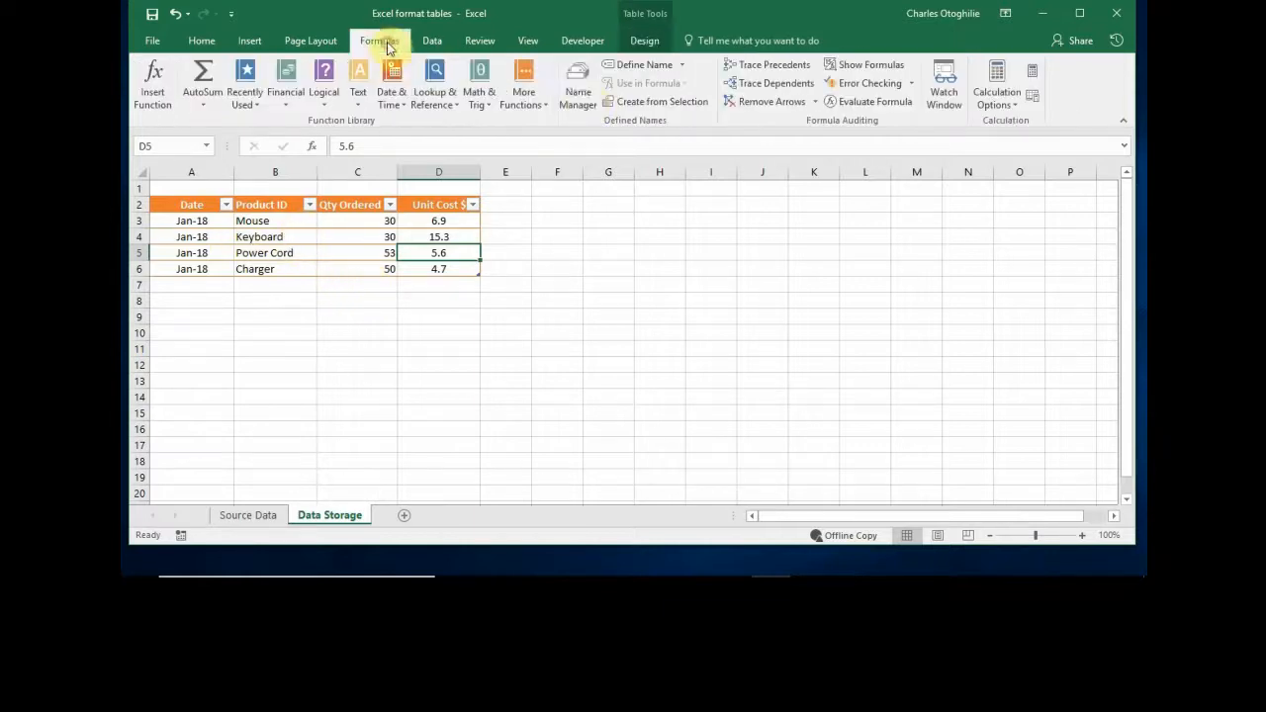
click(574, 90)
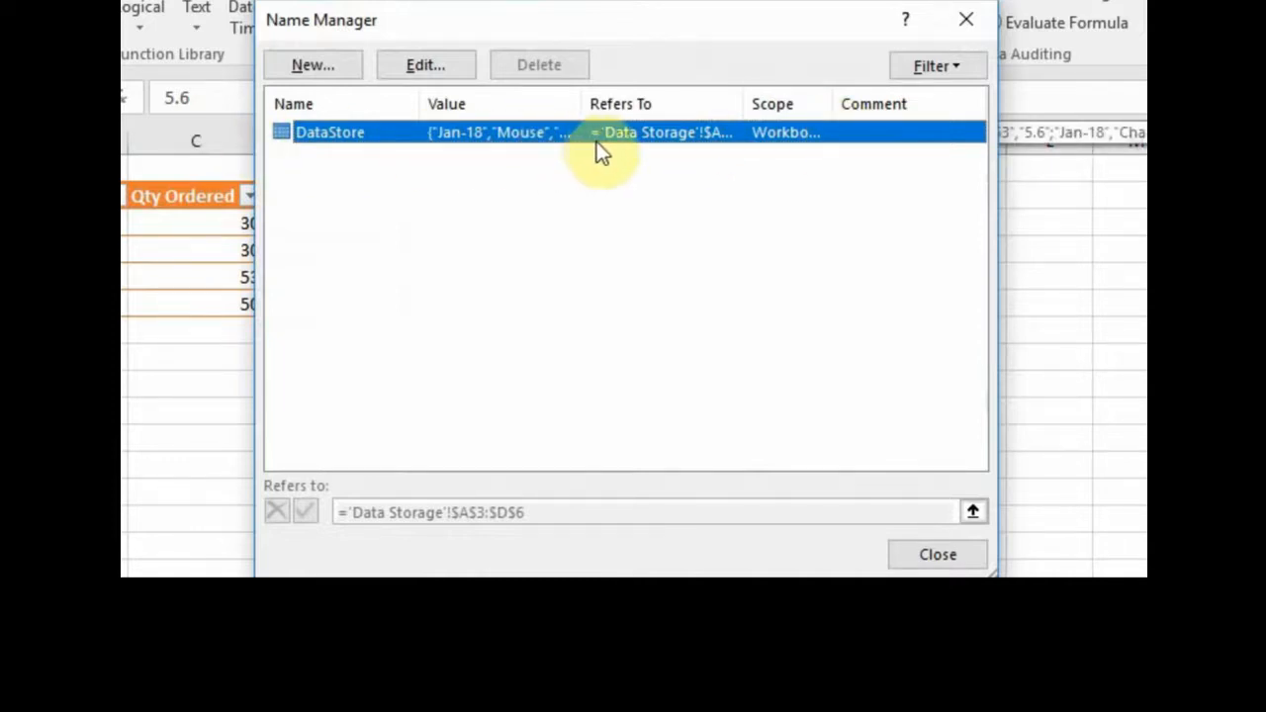
click(936, 553)
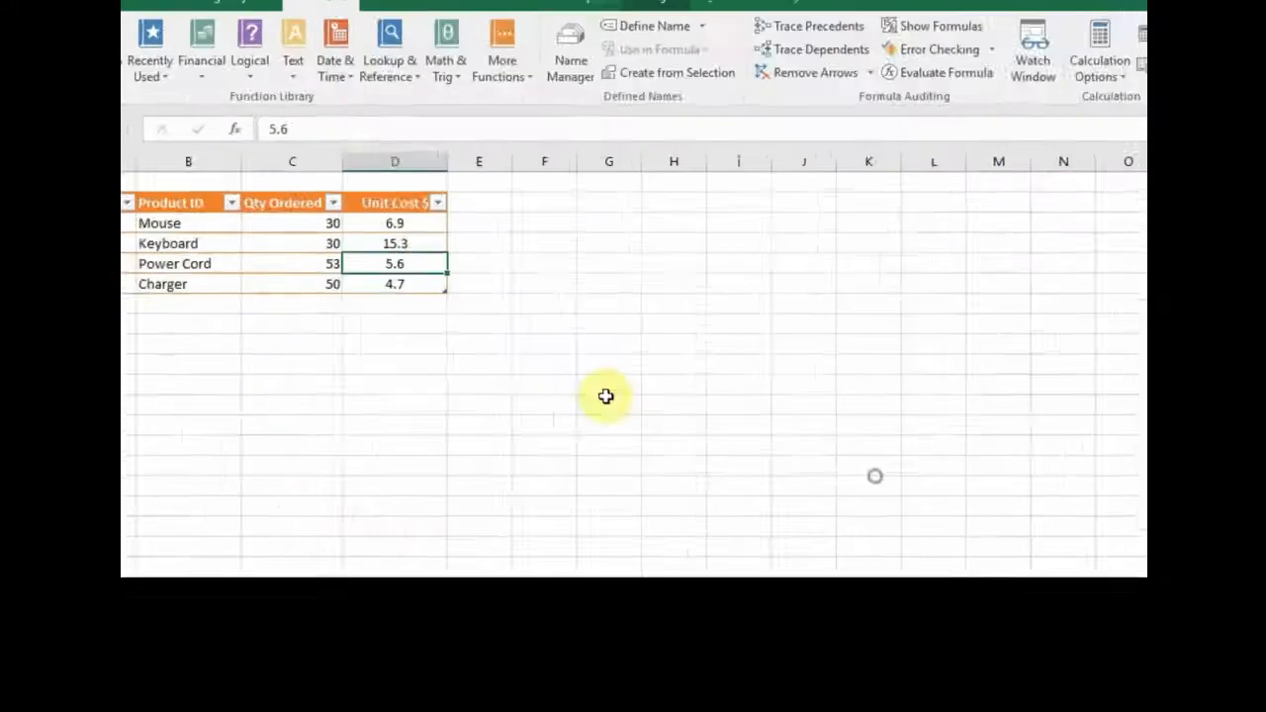
Review the PivotTable summary and Remove Duplicates tools for the DataStore table, comparing the latter with the general data tools.
click(186, 240)
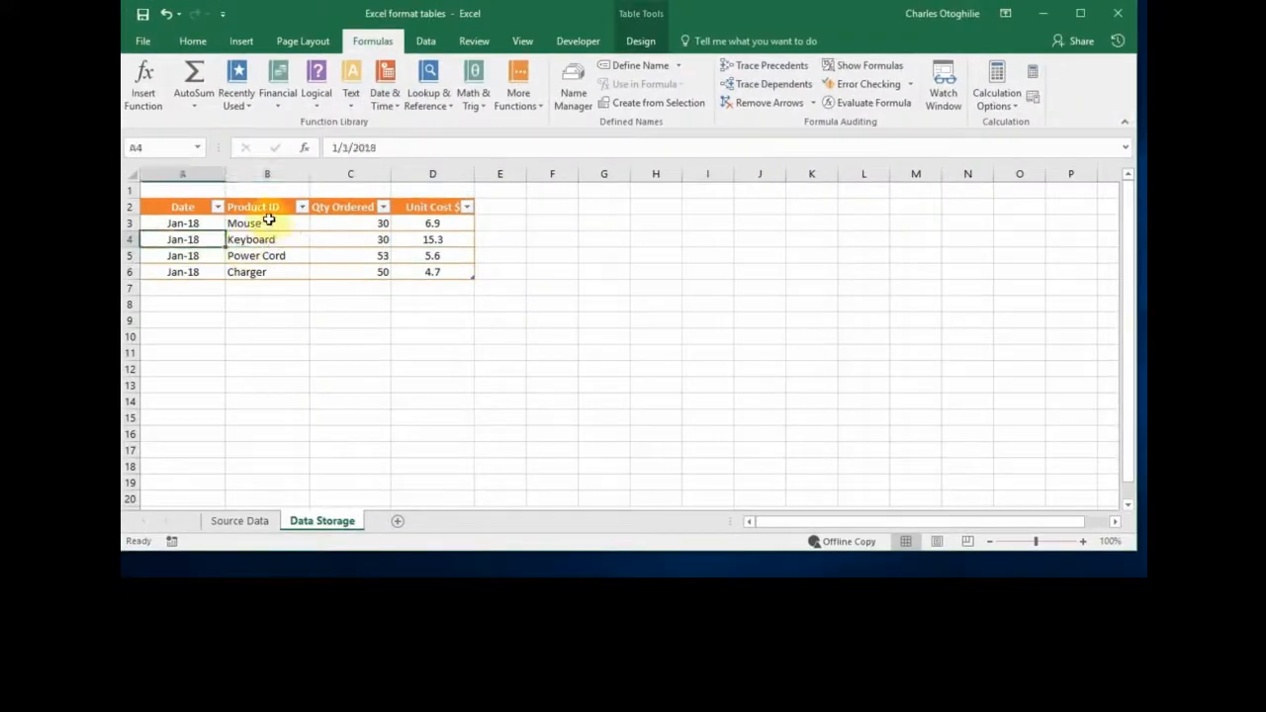
click(268, 222)
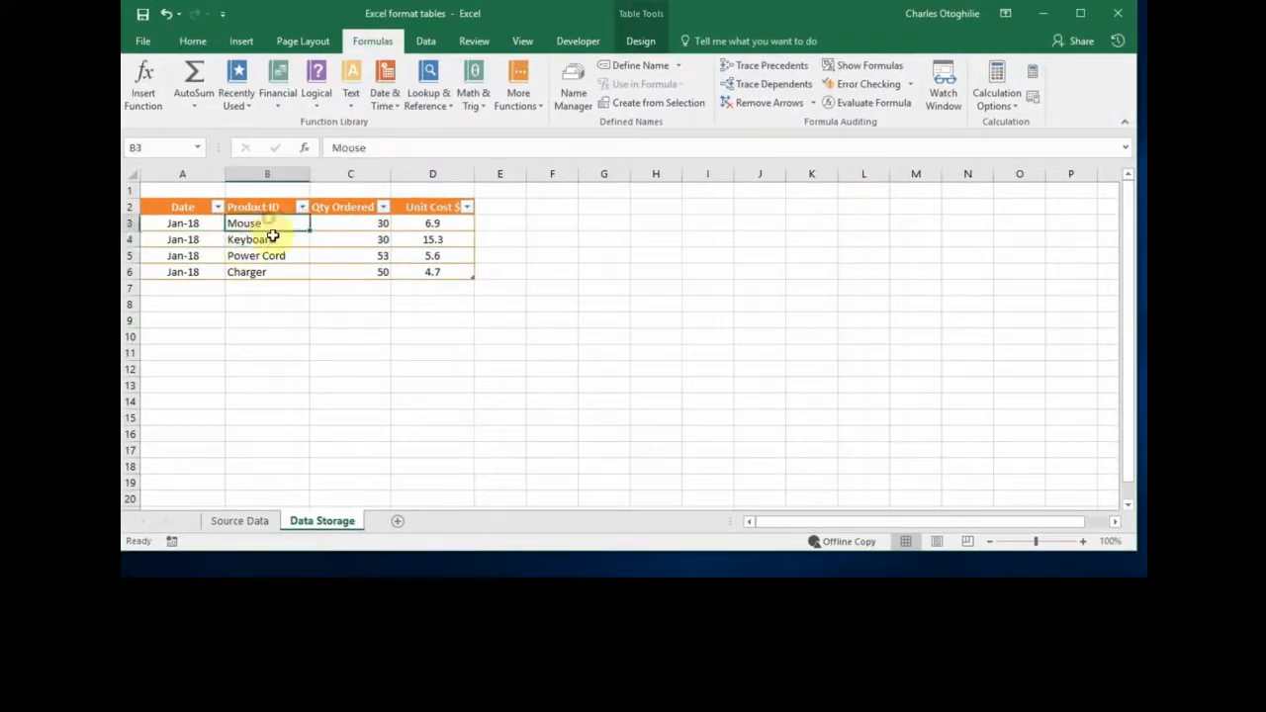
click(641, 42)
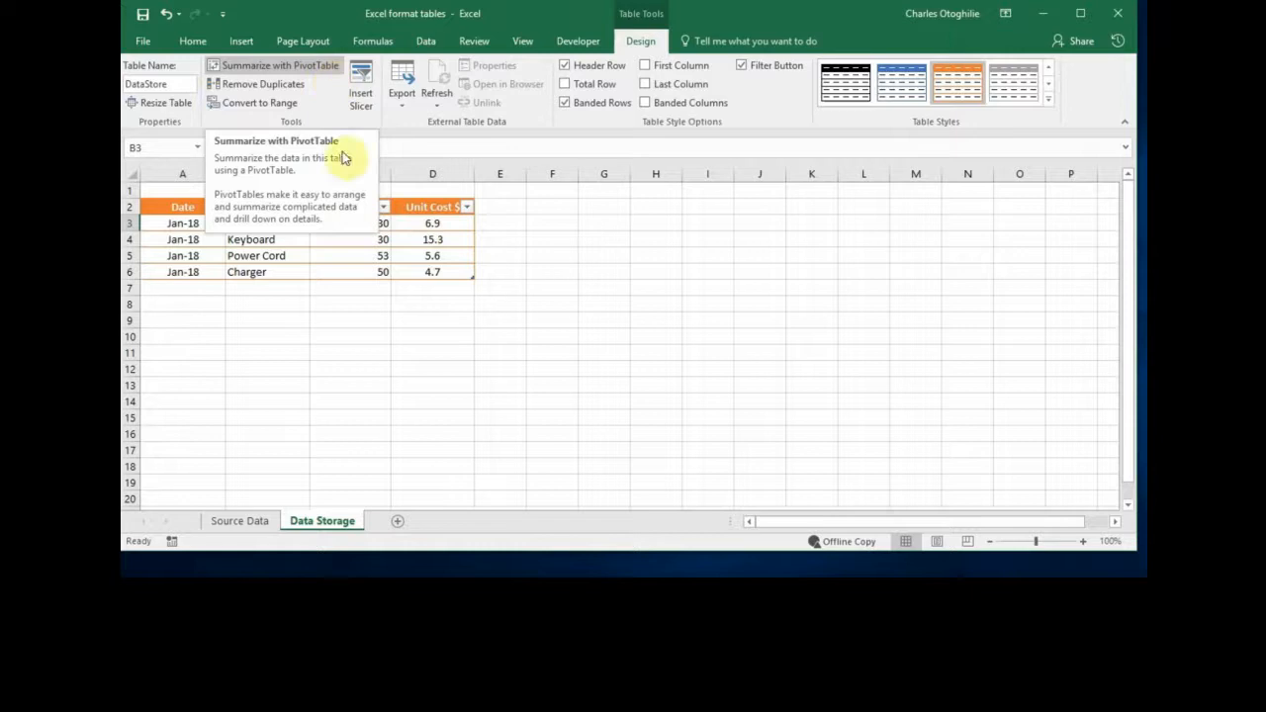
click(283, 239)
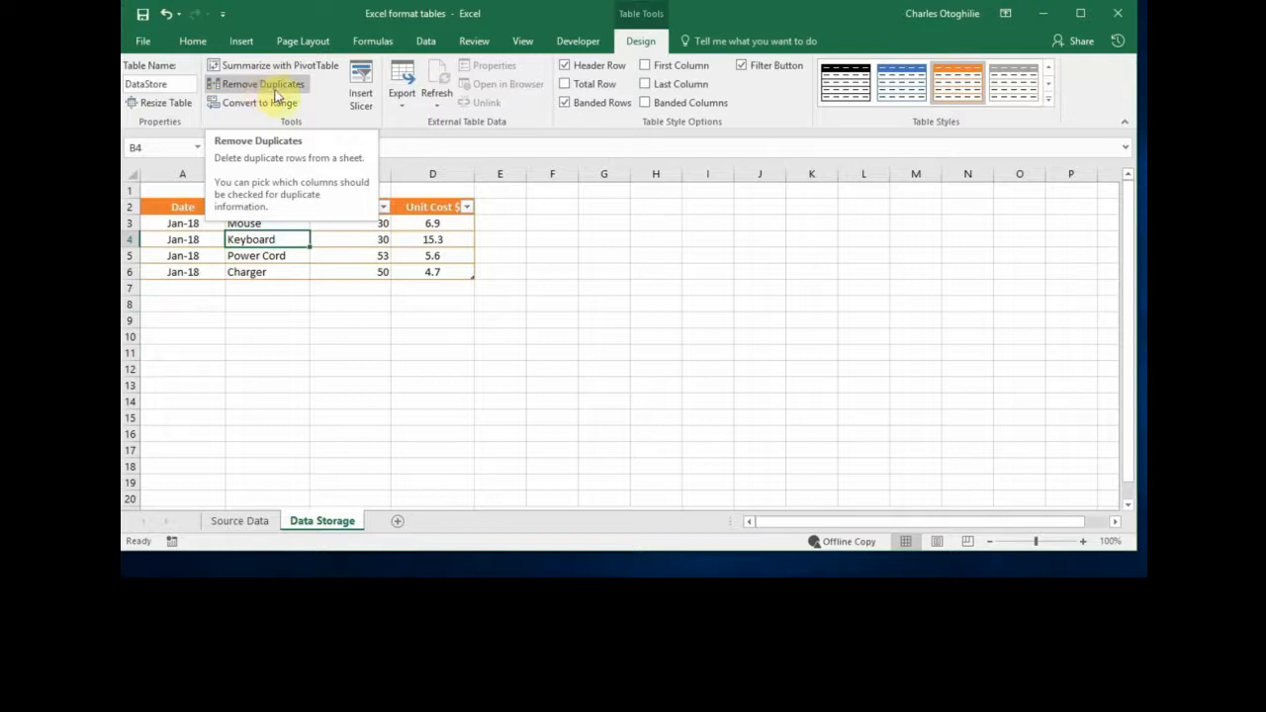
click(427, 40)
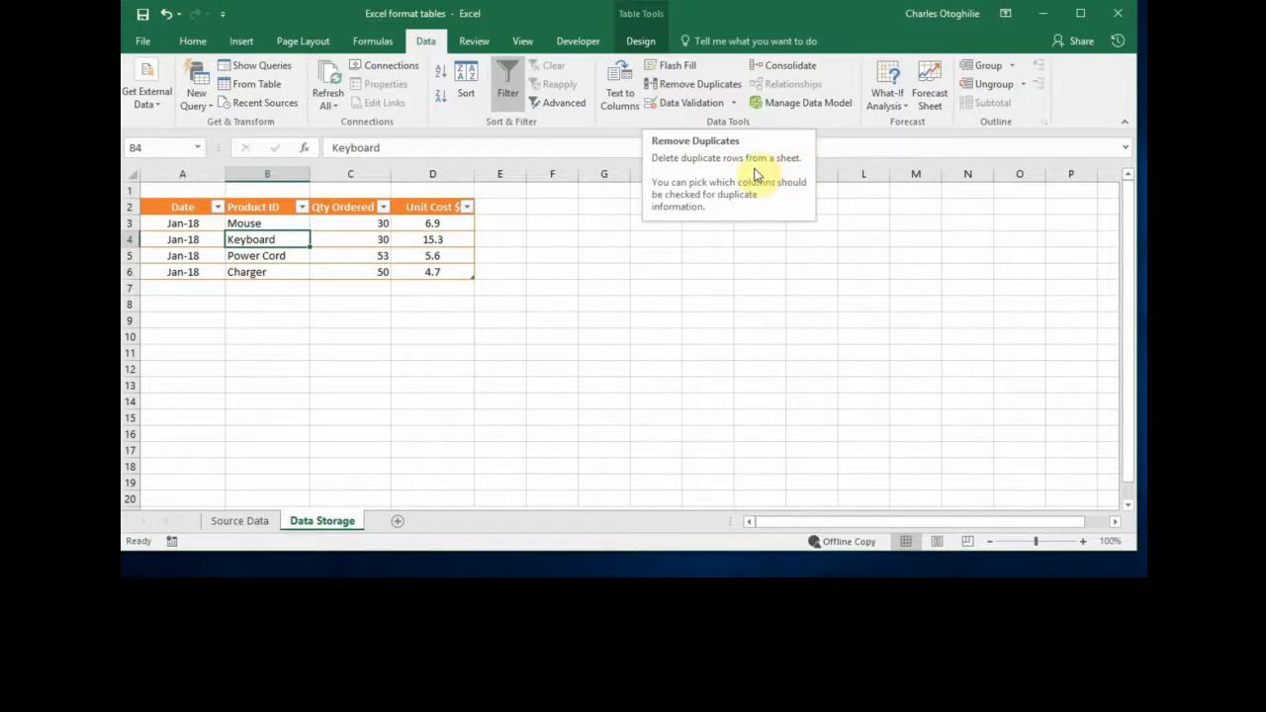
click(641, 41)
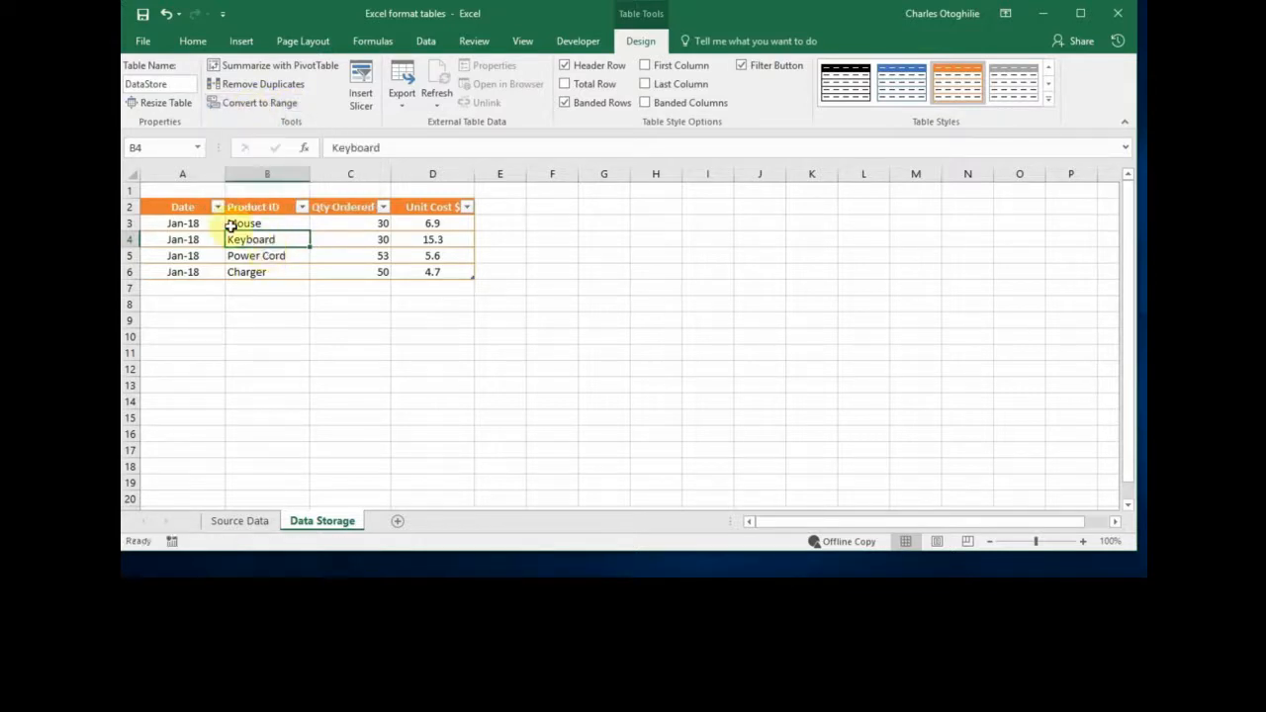
Convert the DataStore table in A2:D6 back to a normal range.
click(190, 222)
drag(190, 204, 431, 276)
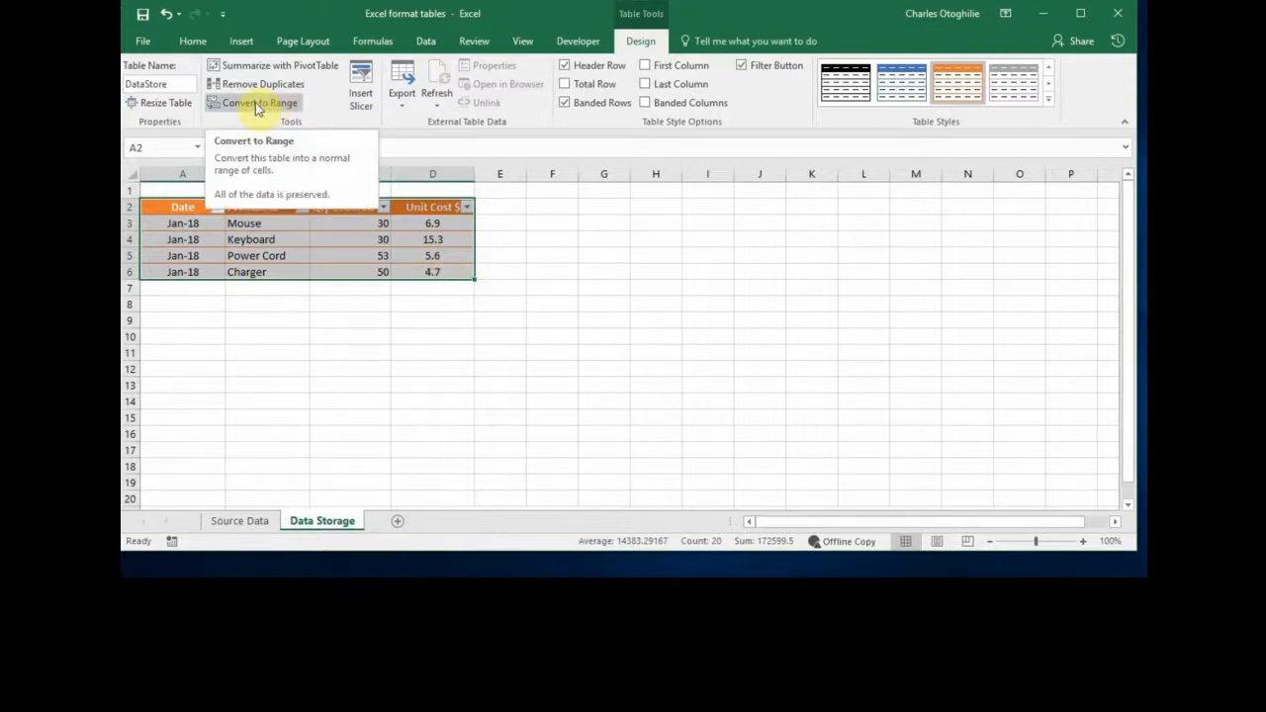
click(255, 105)
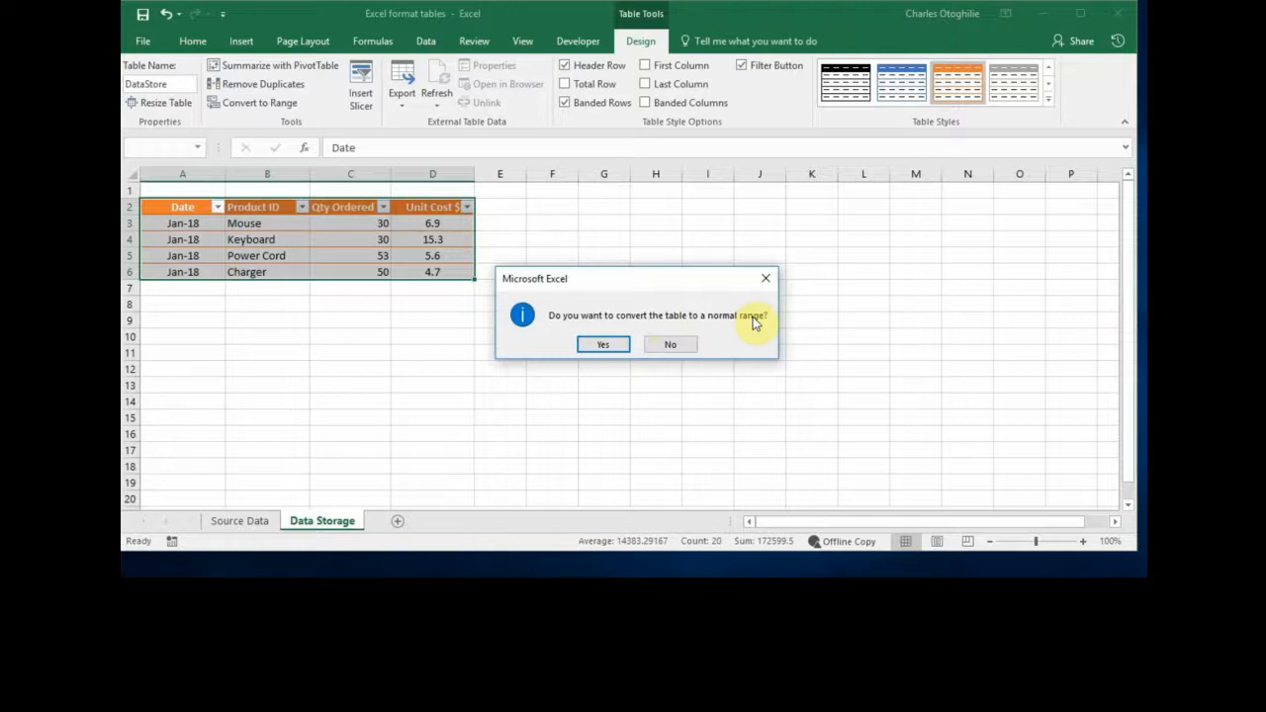
click(605, 345)
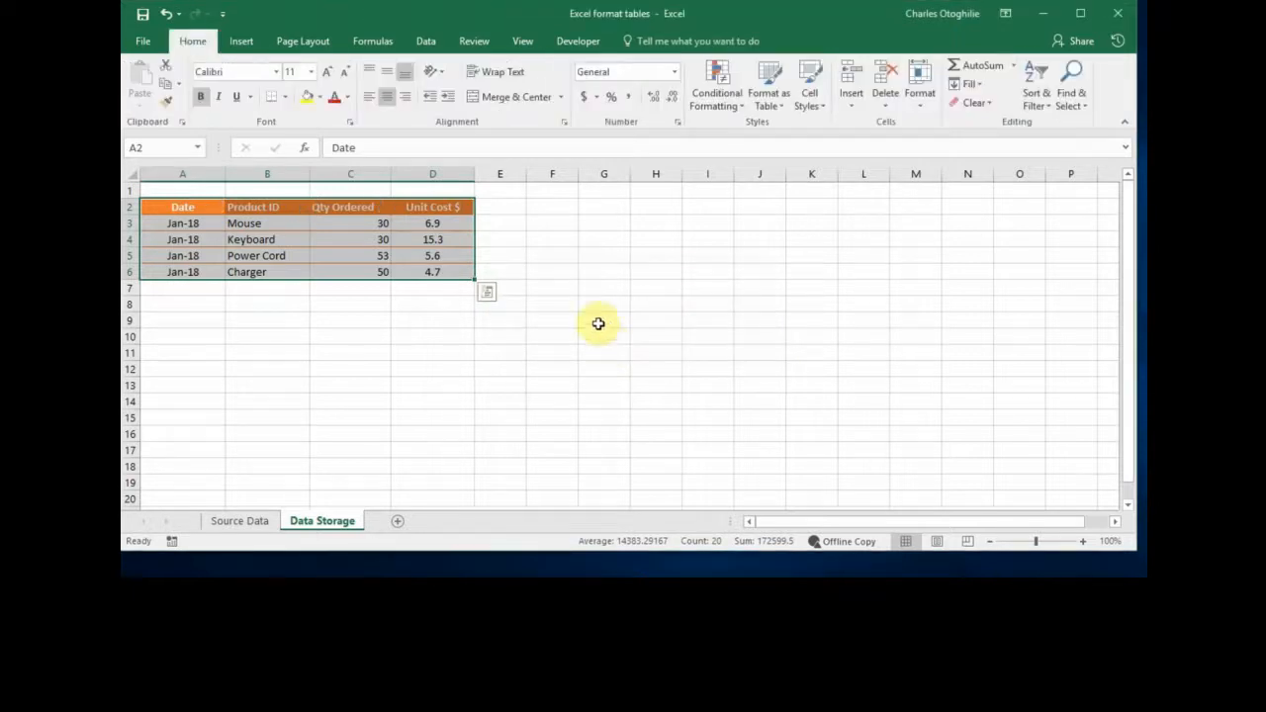
Examine the converted range A2:D6 cell by cell, checking its headers, remaining formatting and whether table tools are still offered.
click(342, 232)
click(247, 242)
click(372, 250)
click(287, 241)
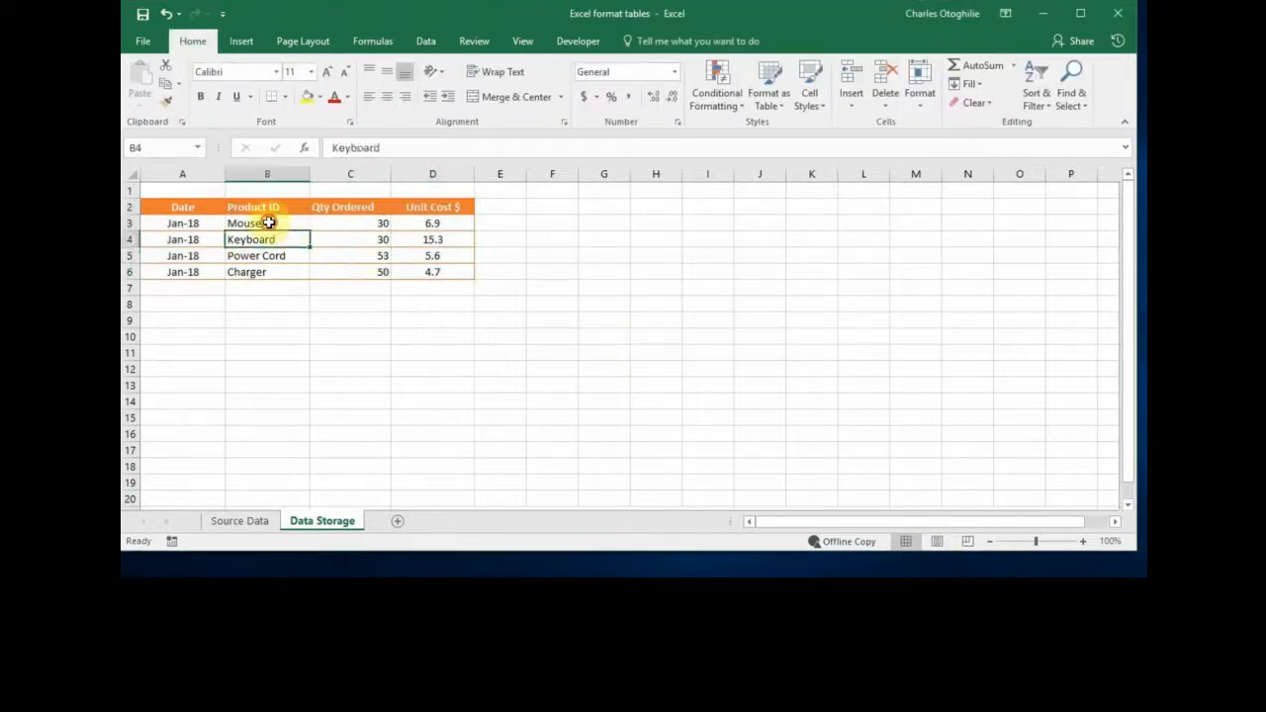
click(268, 223)
click(369, 228)
click(250, 243)
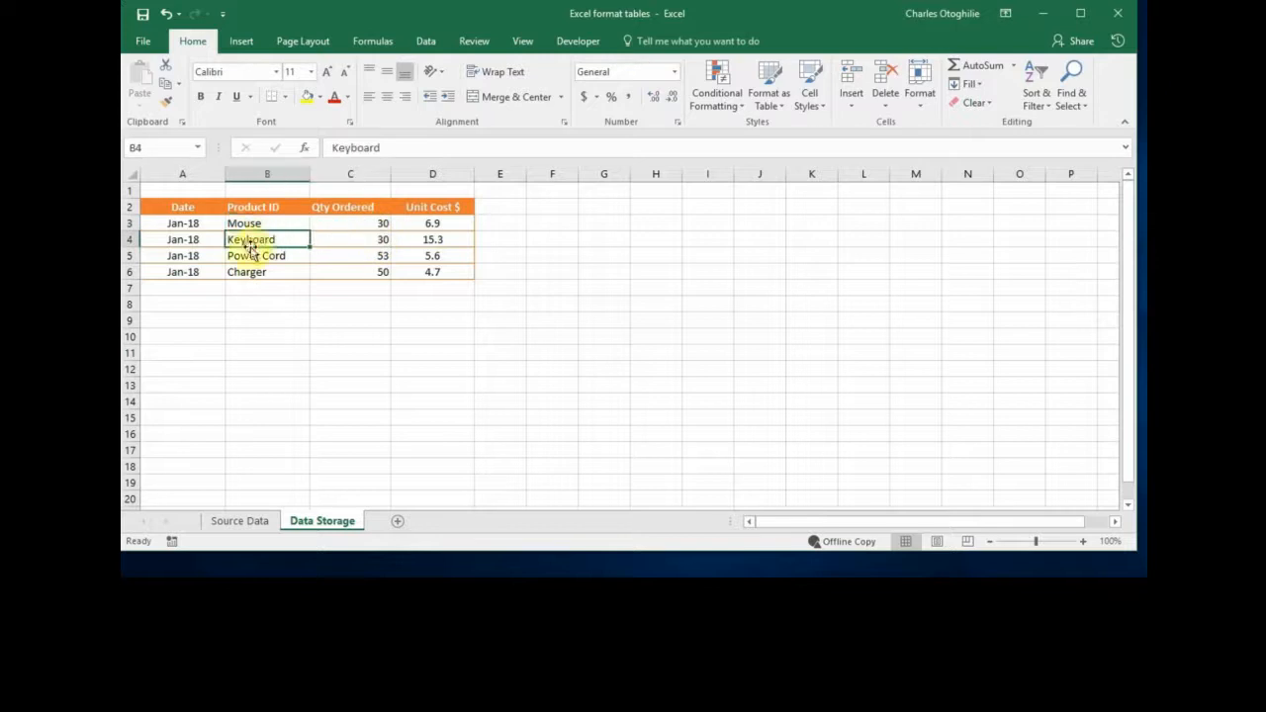
click(239, 219)
click(200, 220)
click(329, 239)
click(348, 262)
click(436, 260)
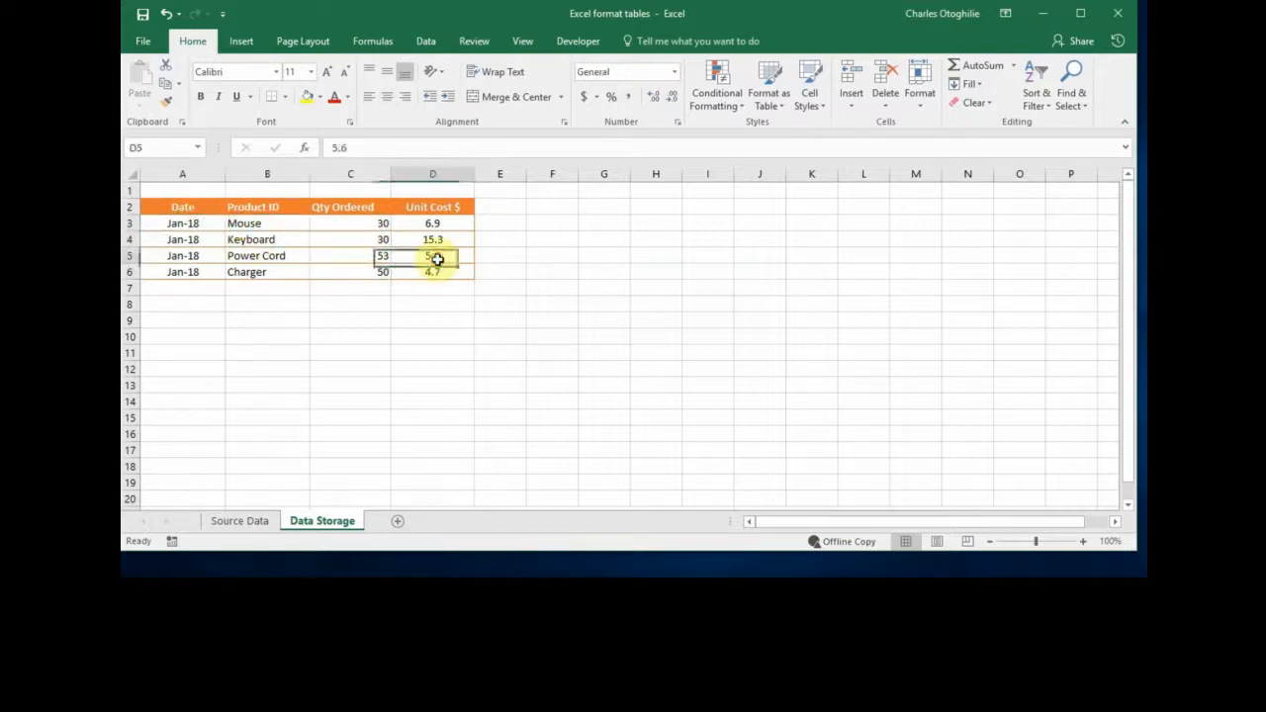
click(439, 235)
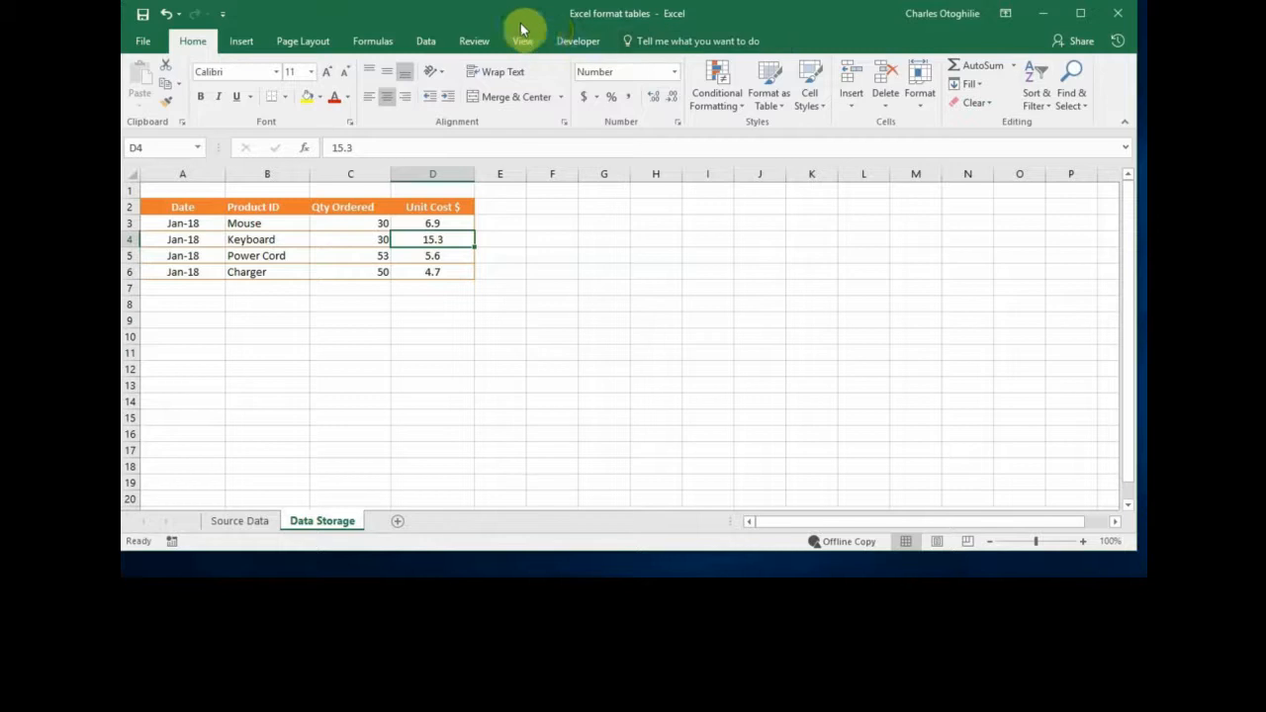
click(193, 255)
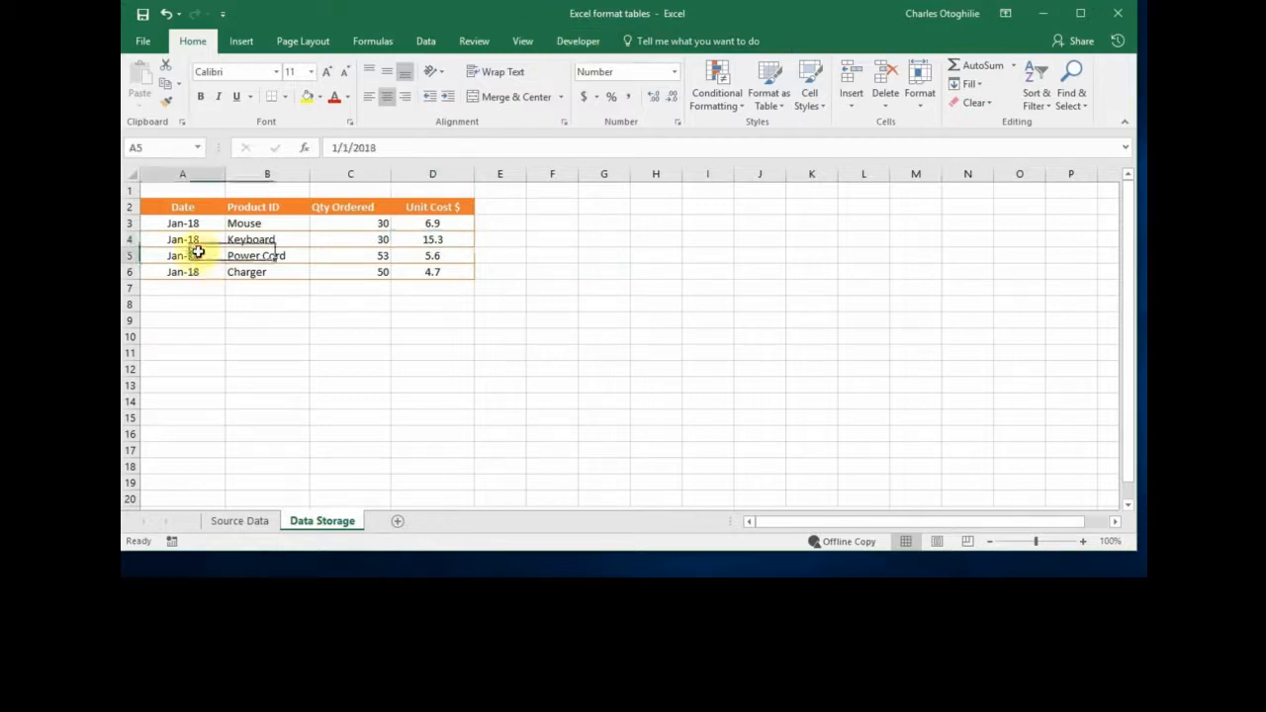
drag(183, 207, 420, 269)
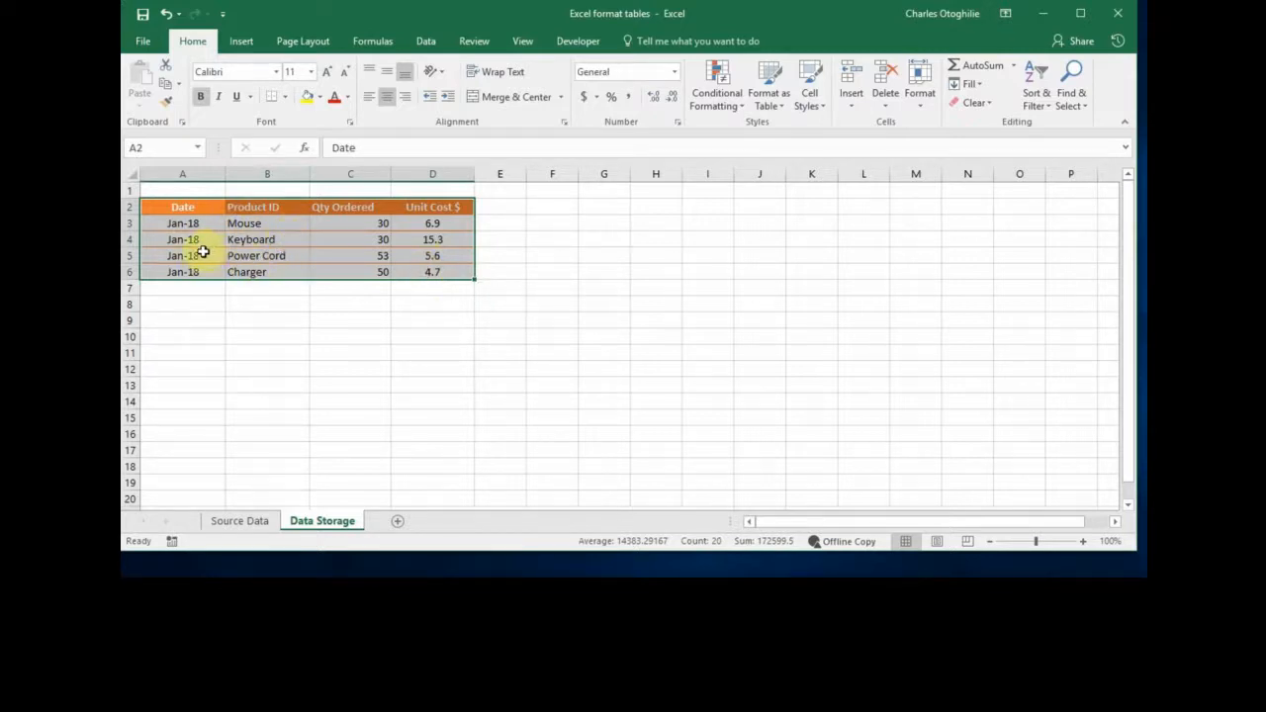
Format the range A2:D6 as a table with headers, using the orange light table style with a solid header row.
drag(207, 209, 413, 275)
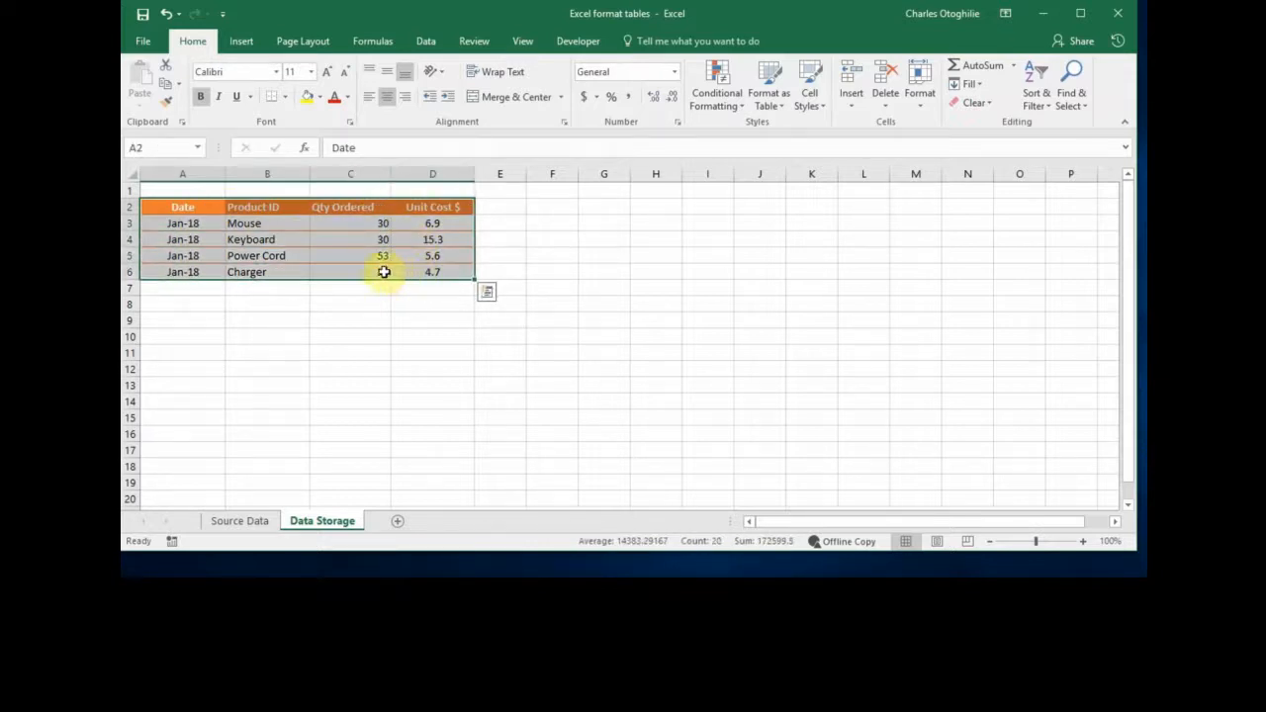
click(358, 242)
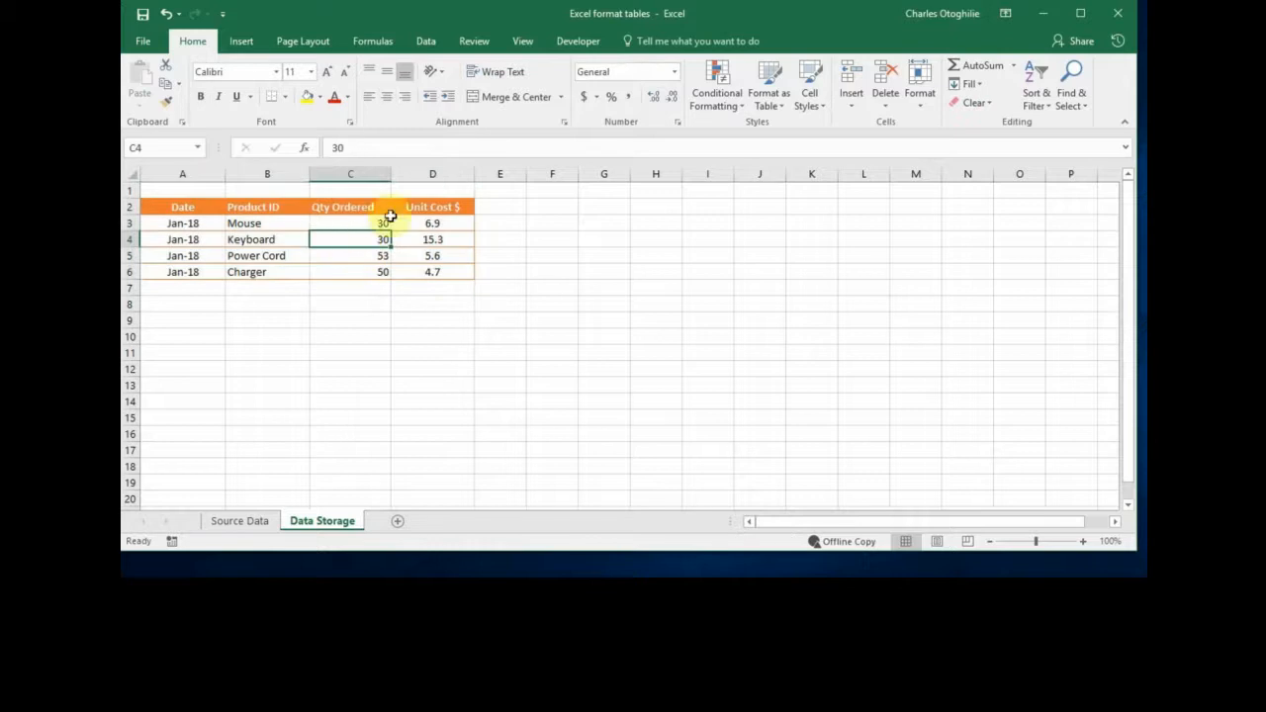
click(782, 109)
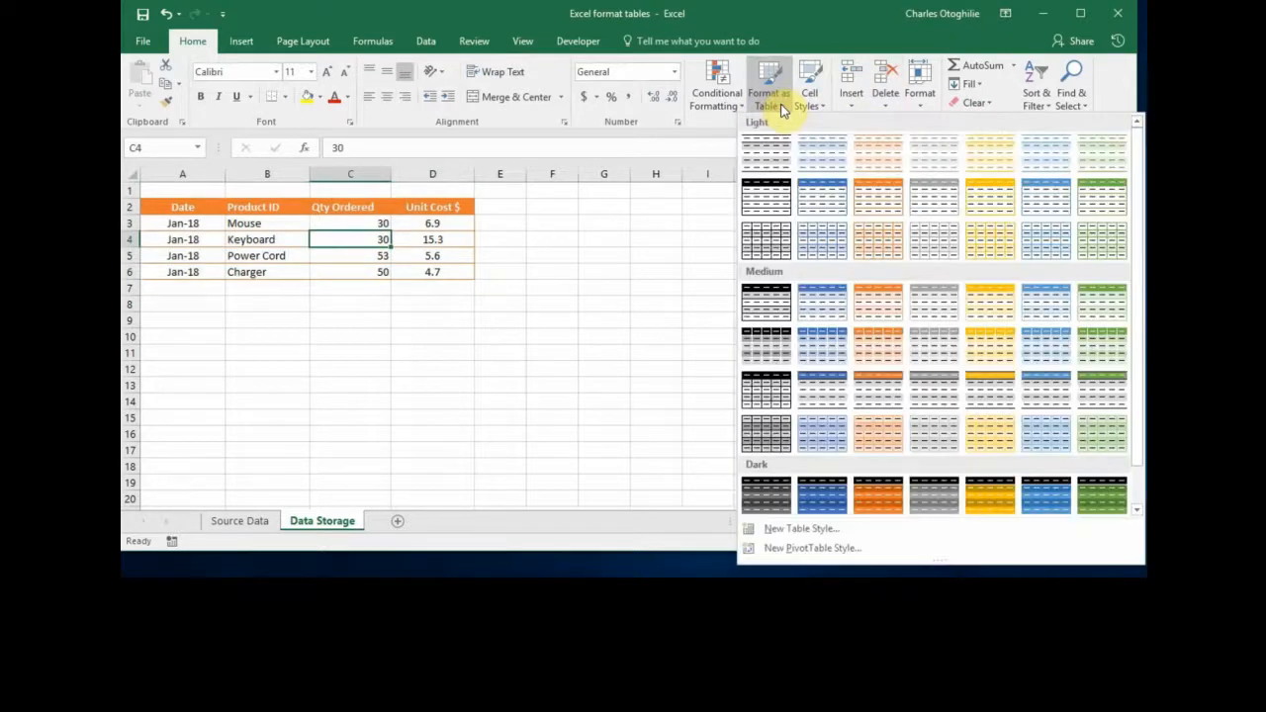
click(881, 198)
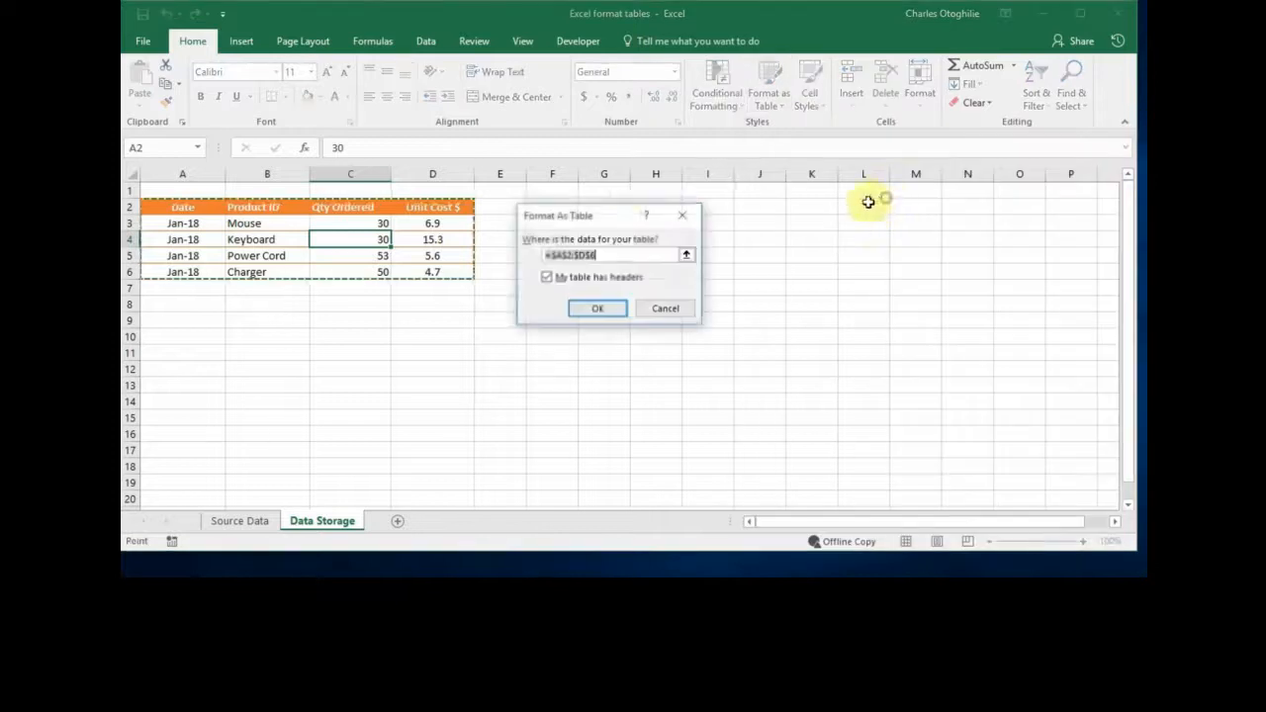
click(598, 311)
click(398, 226)
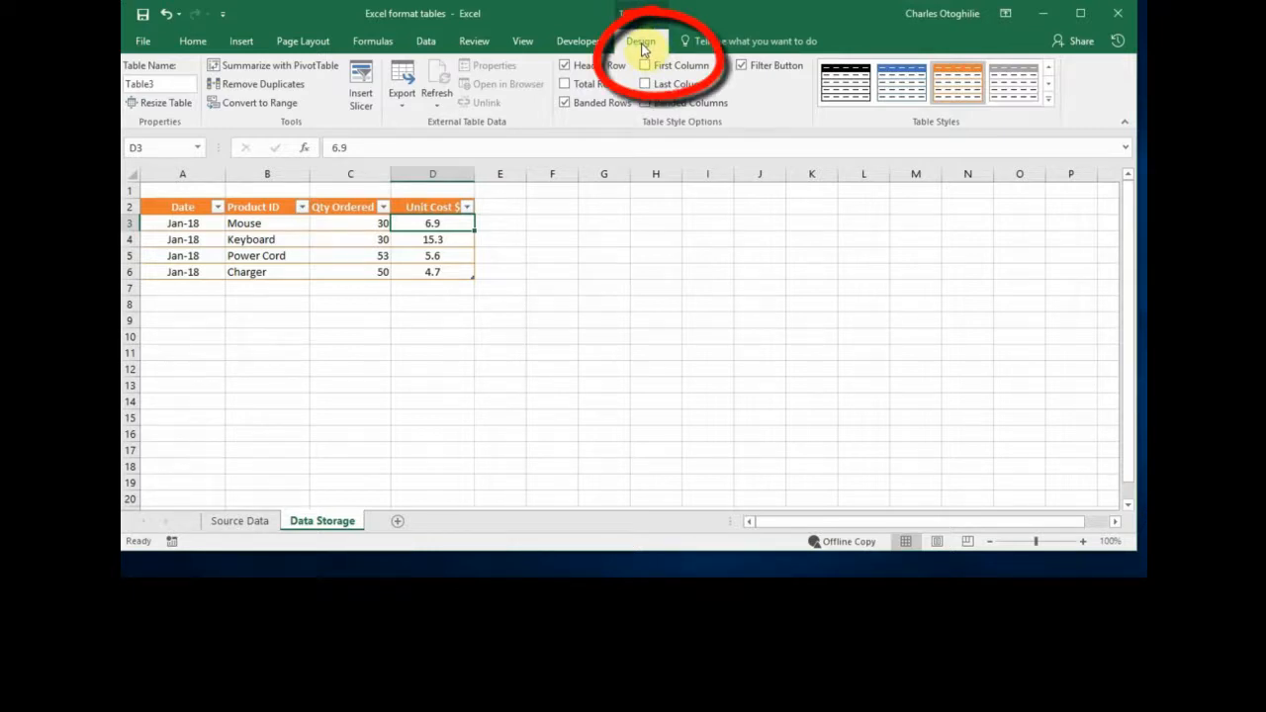
Review the Insert Slicer and Export tools offered for the table in A2:D6.
click(356, 257)
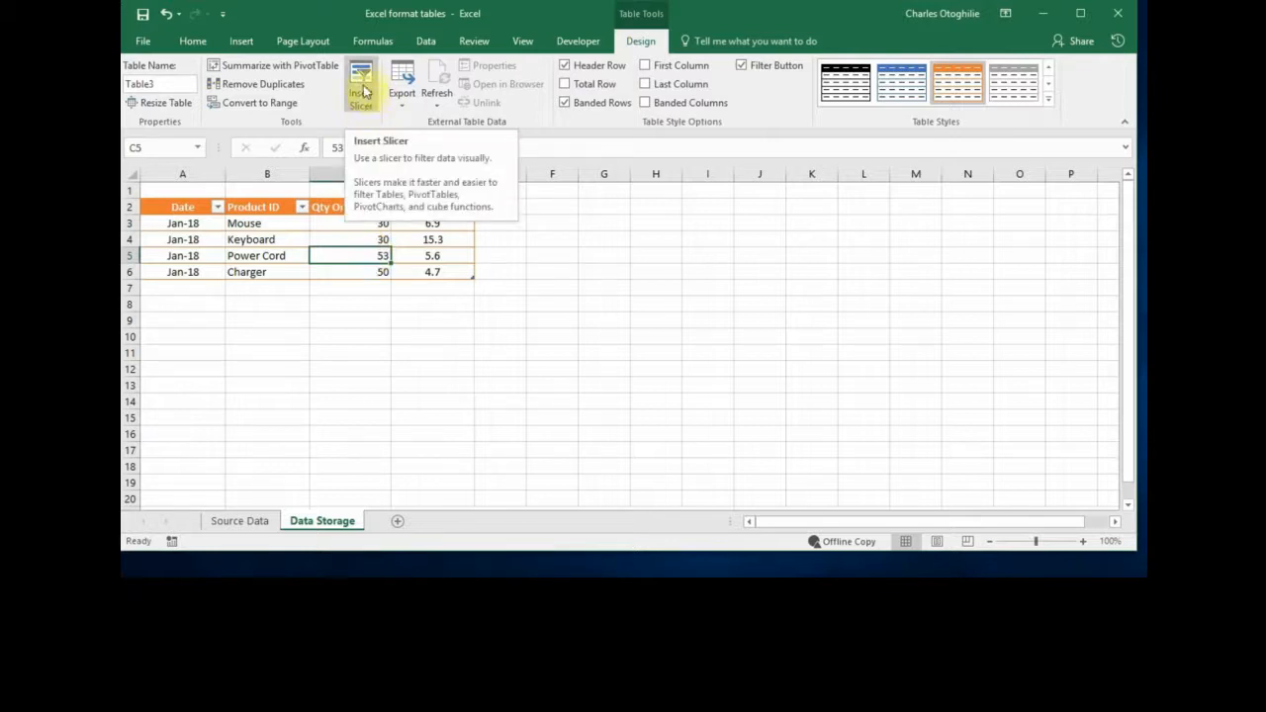
click(368, 85)
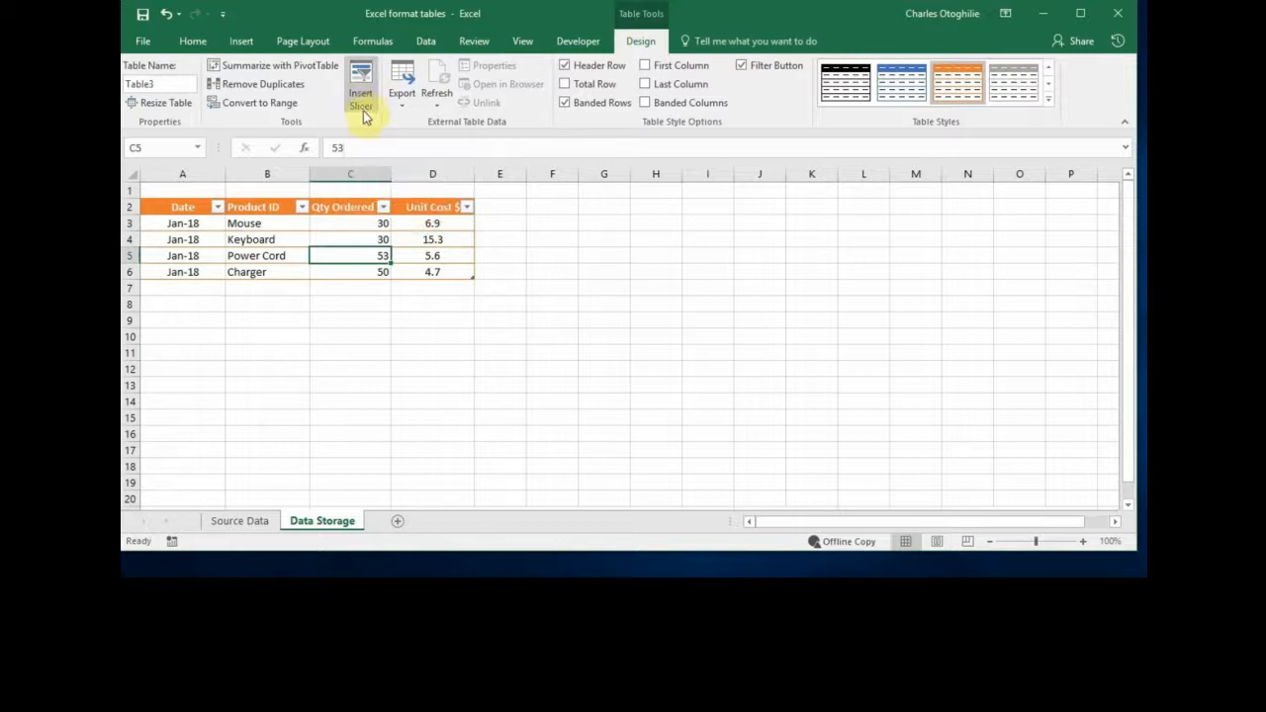
drag(198, 225, 414, 267)
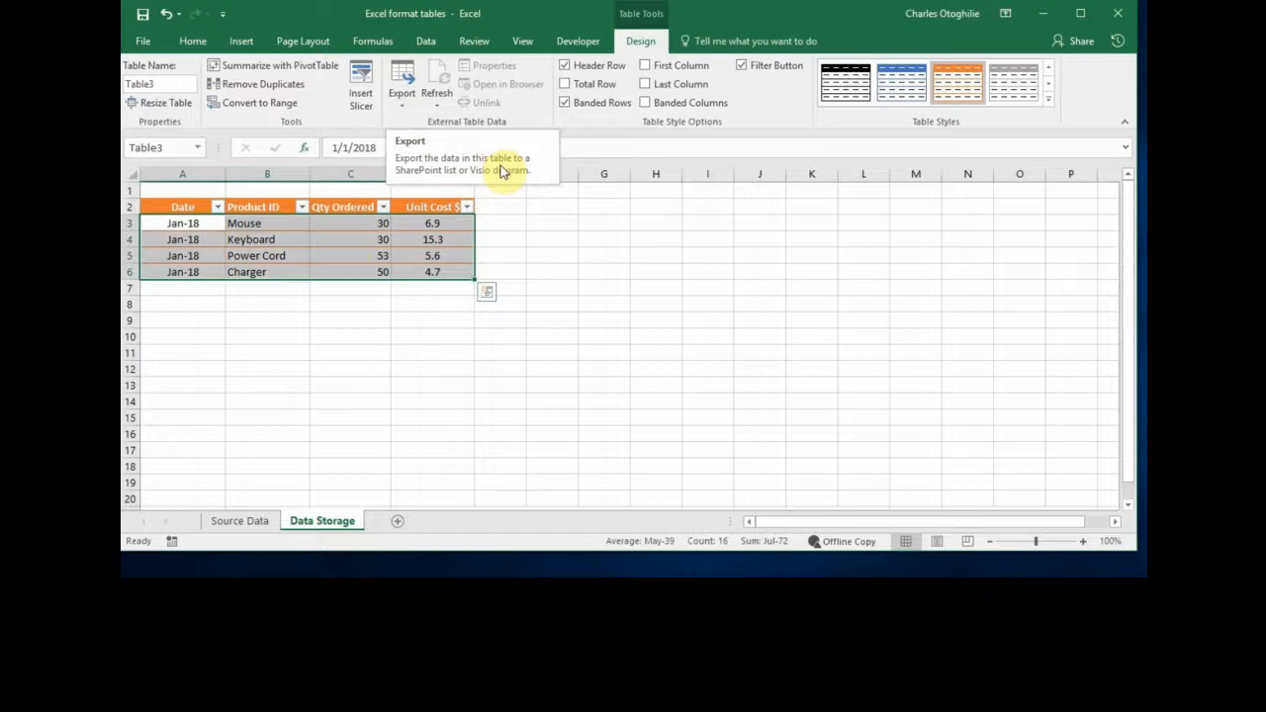
click(400, 242)
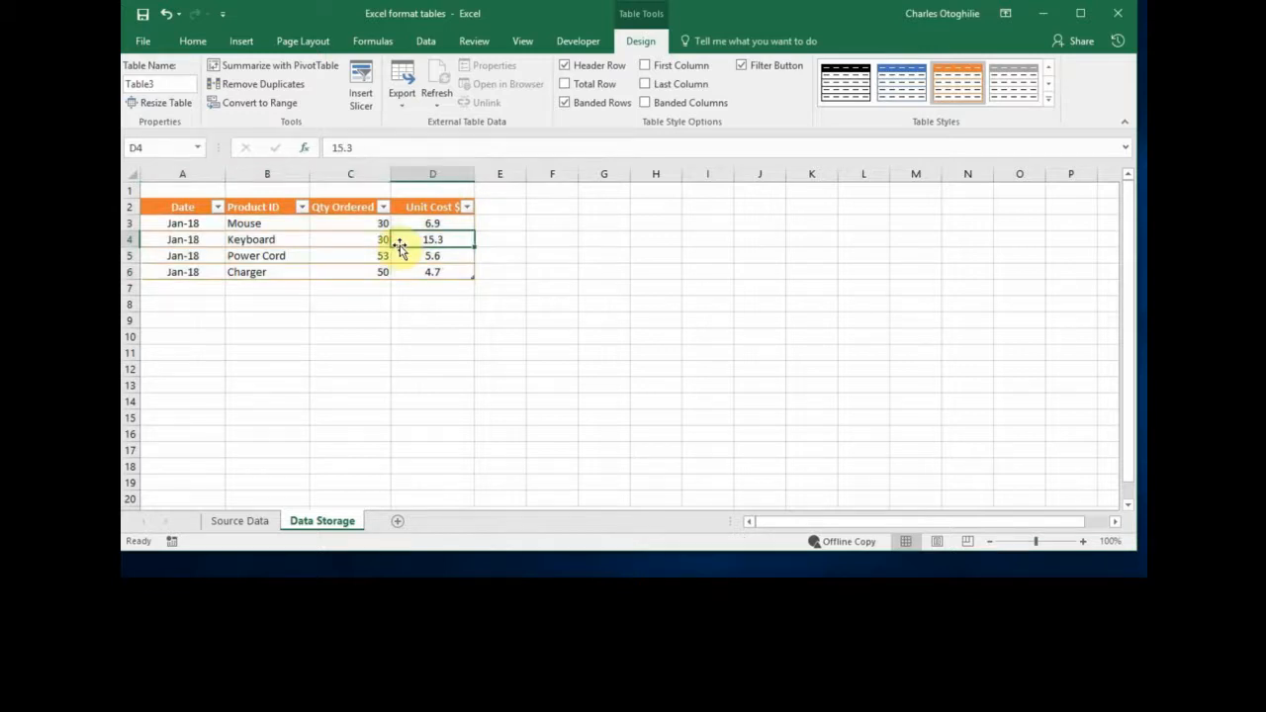
Check the Keyboard row's cells and run Refresh All on the workbook's data.
click(343, 239)
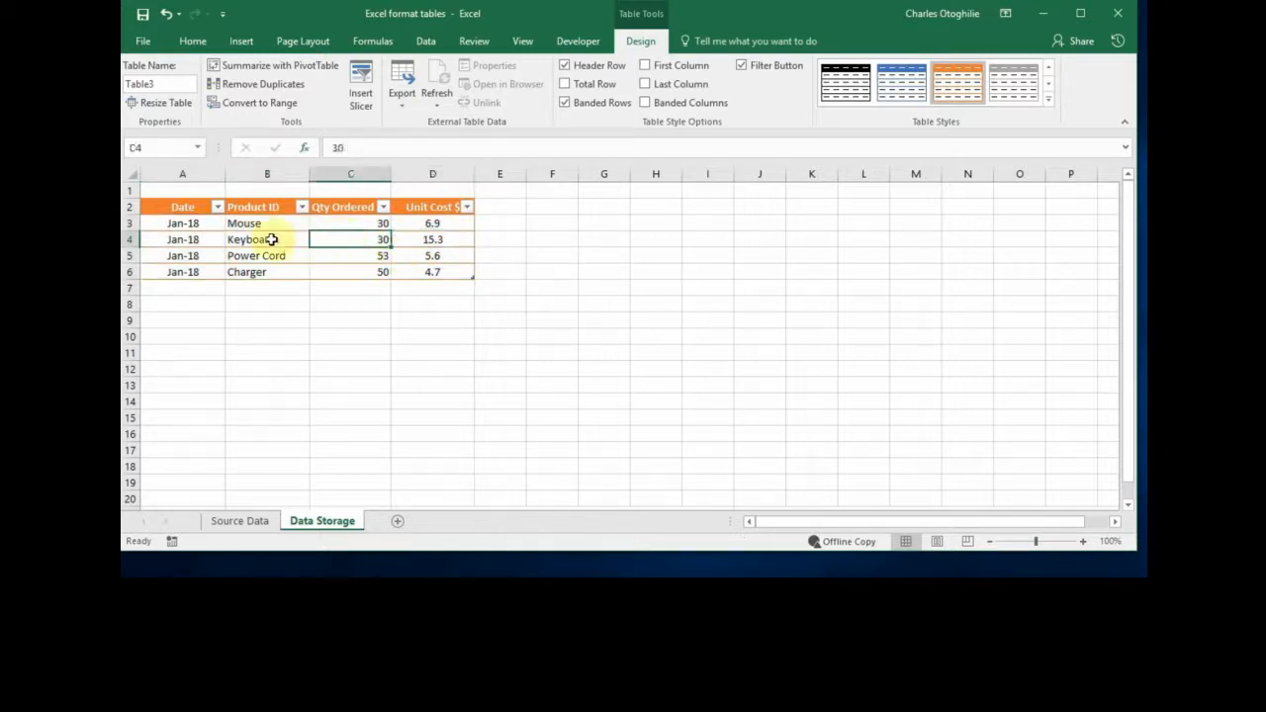
click(270, 239)
click(376, 239)
click(432, 241)
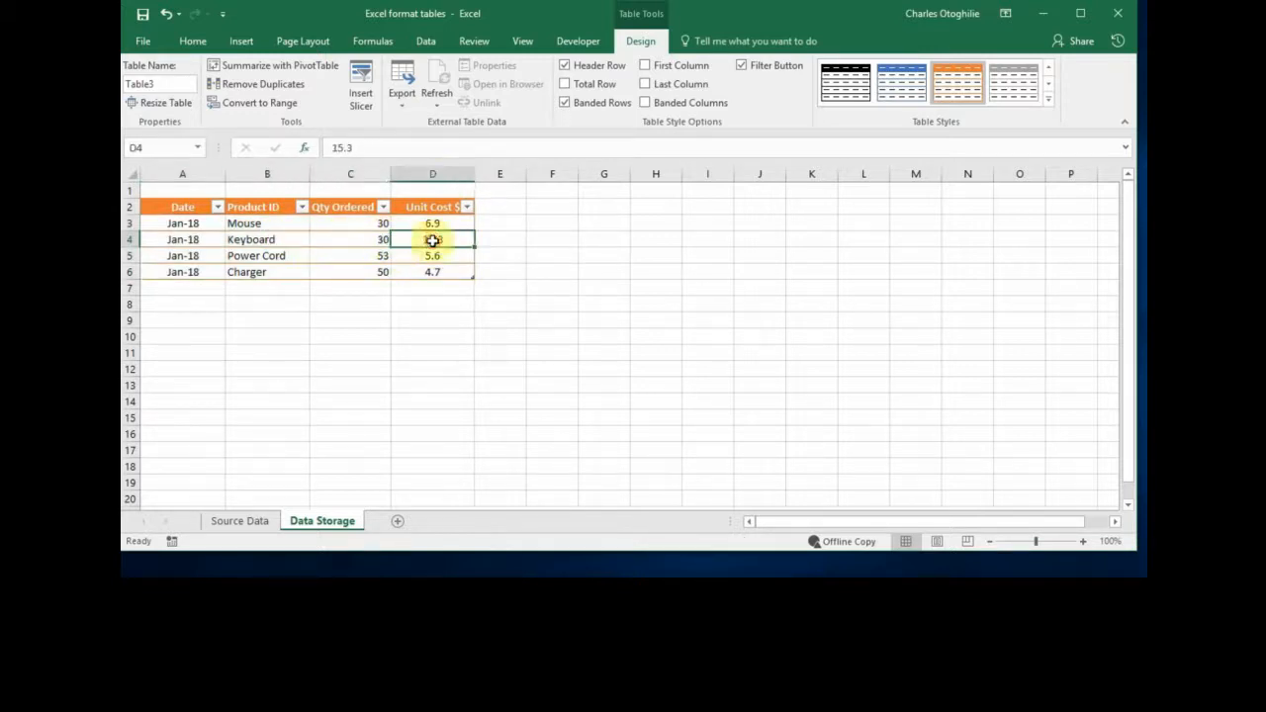
click(439, 105)
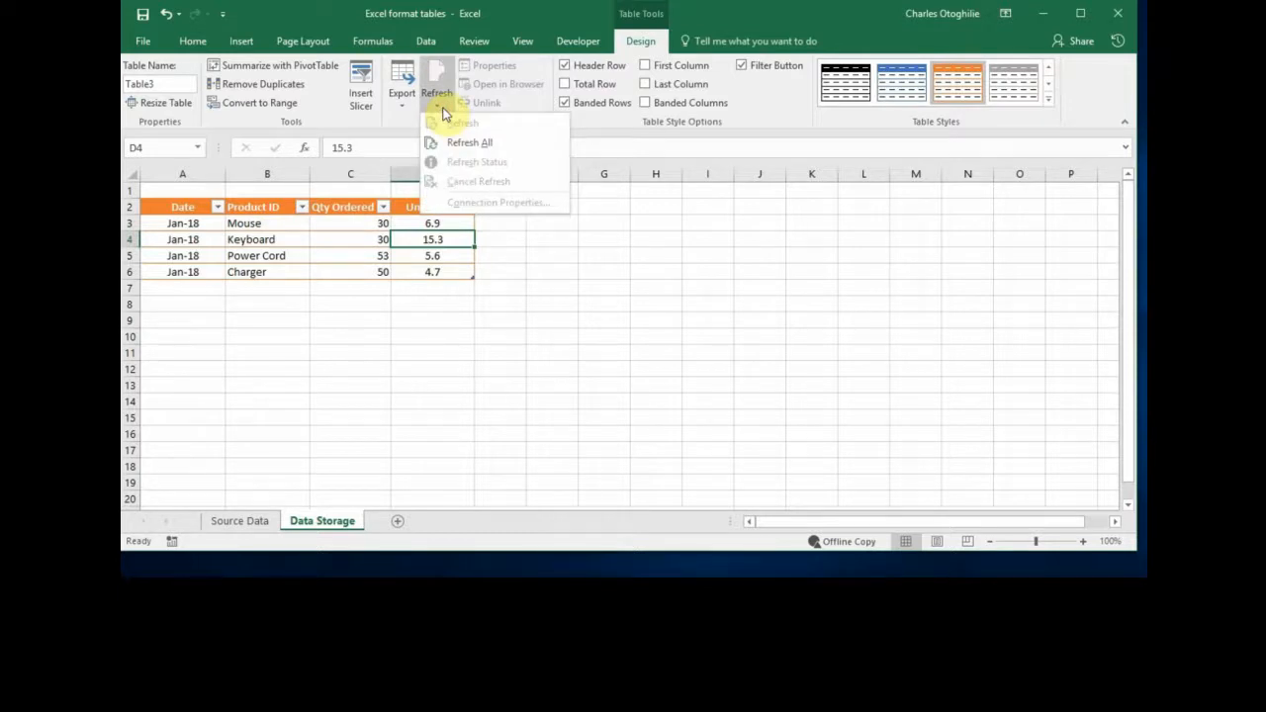
click(459, 147)
Examine the table's cells across the Date, Product ID, Qty Ordered and Unit Cost $ columns alongside the available table style options.
click(303, 257)
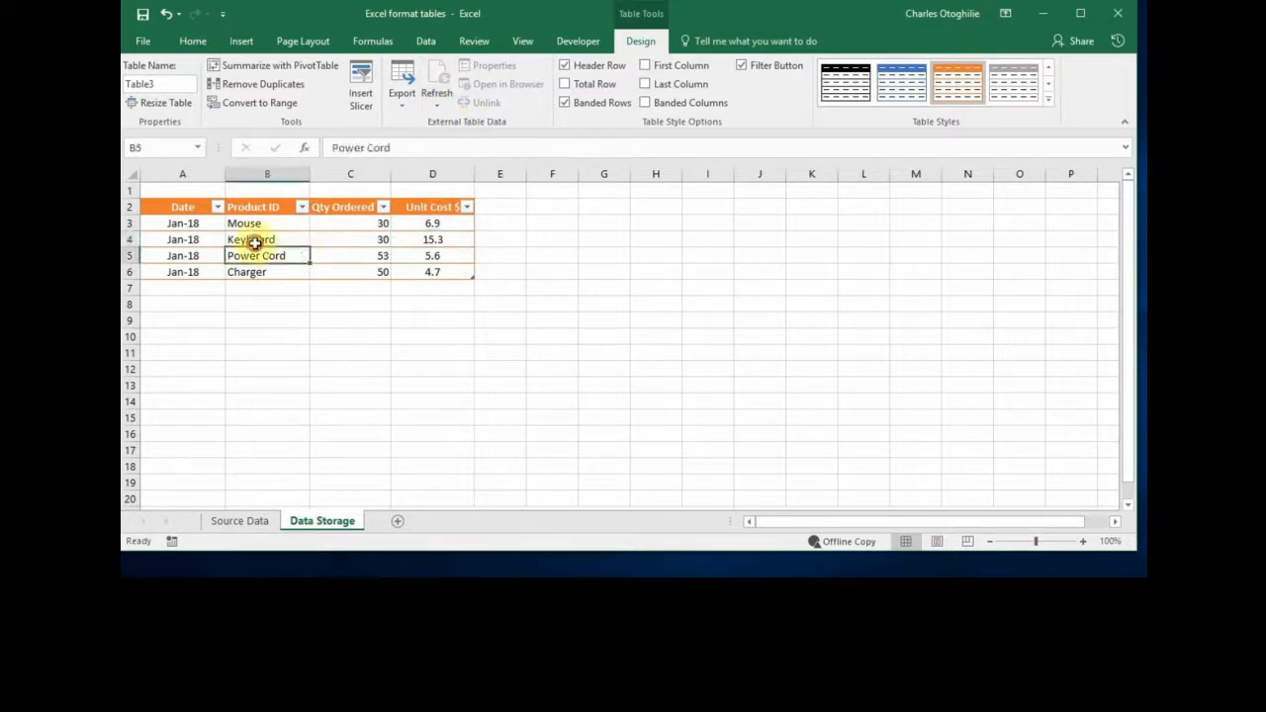
click(255, 242)
click(431, 239)
click(236, 243)
click(173, 224)
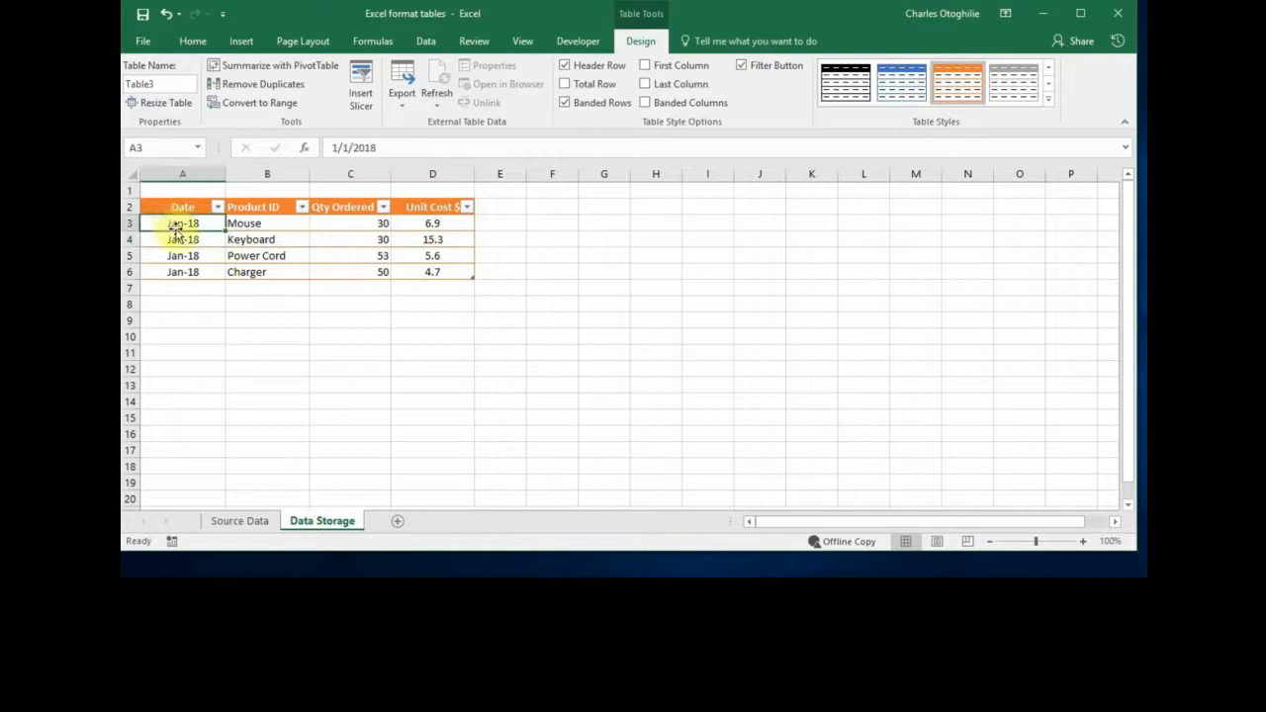
click(279, 256)
click(435, 254)
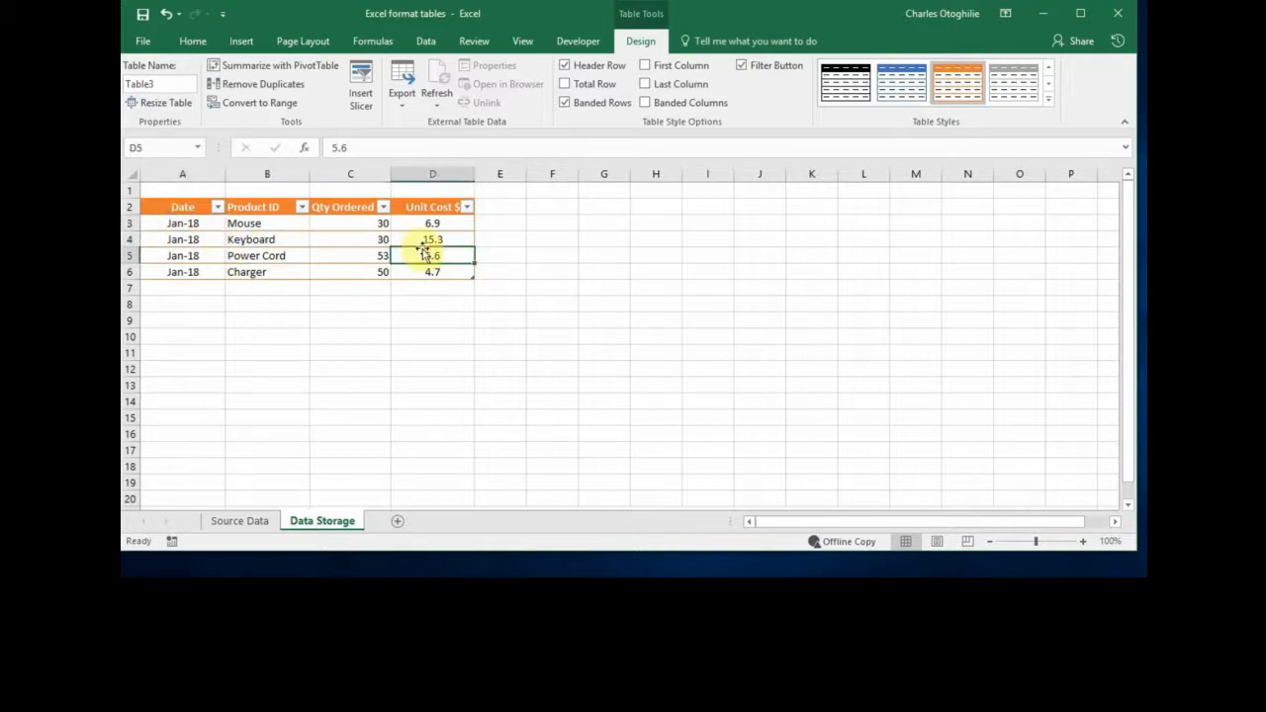
click(315, 239)
click(436, 255)
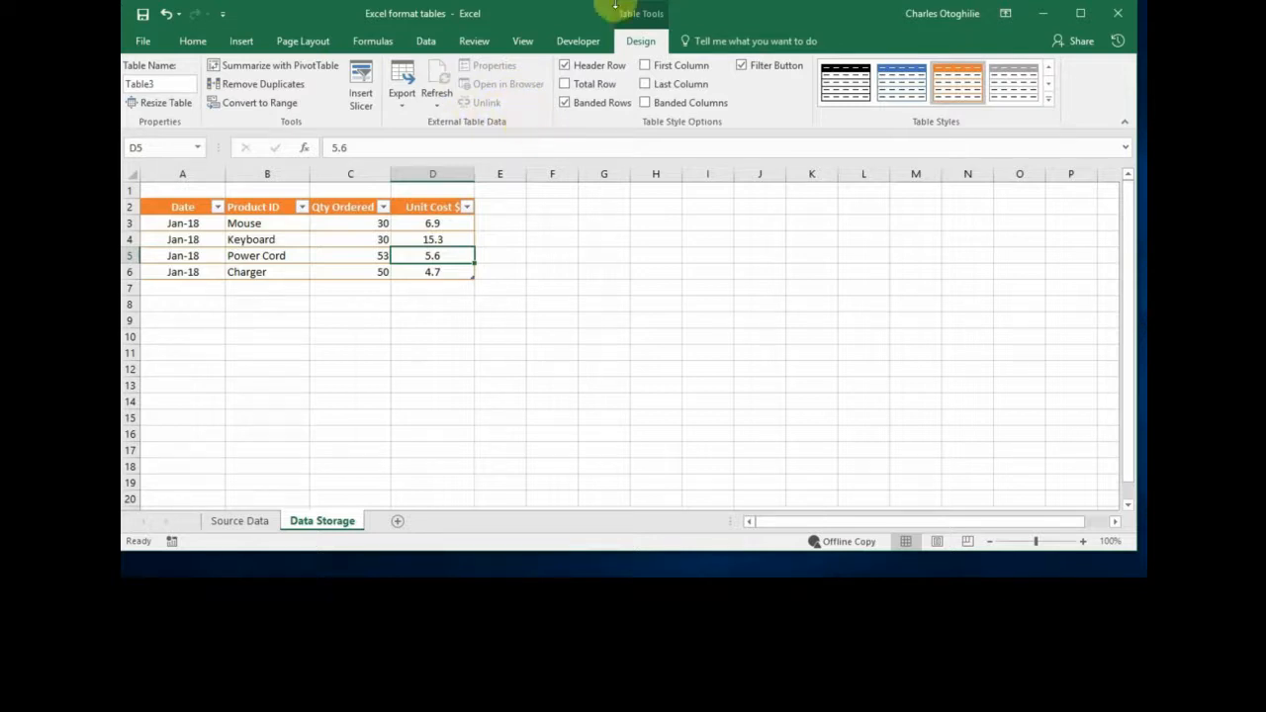
click(426, 240)
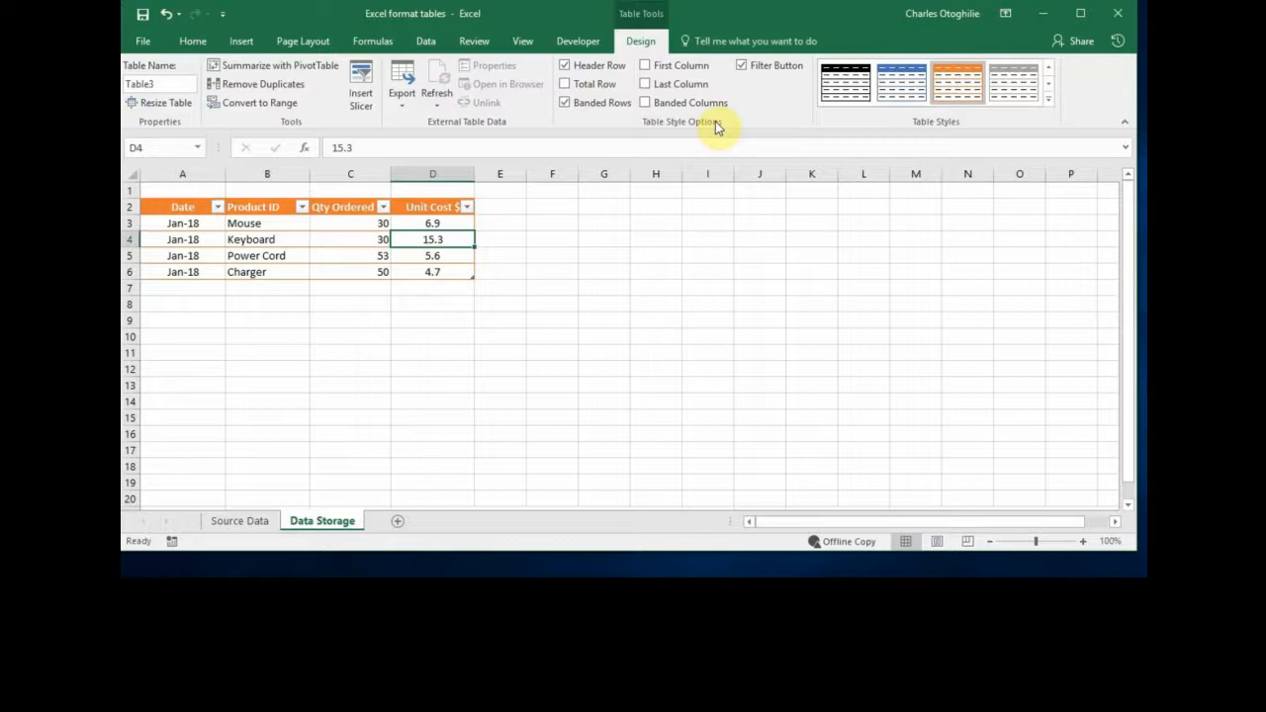
click(374, 240)
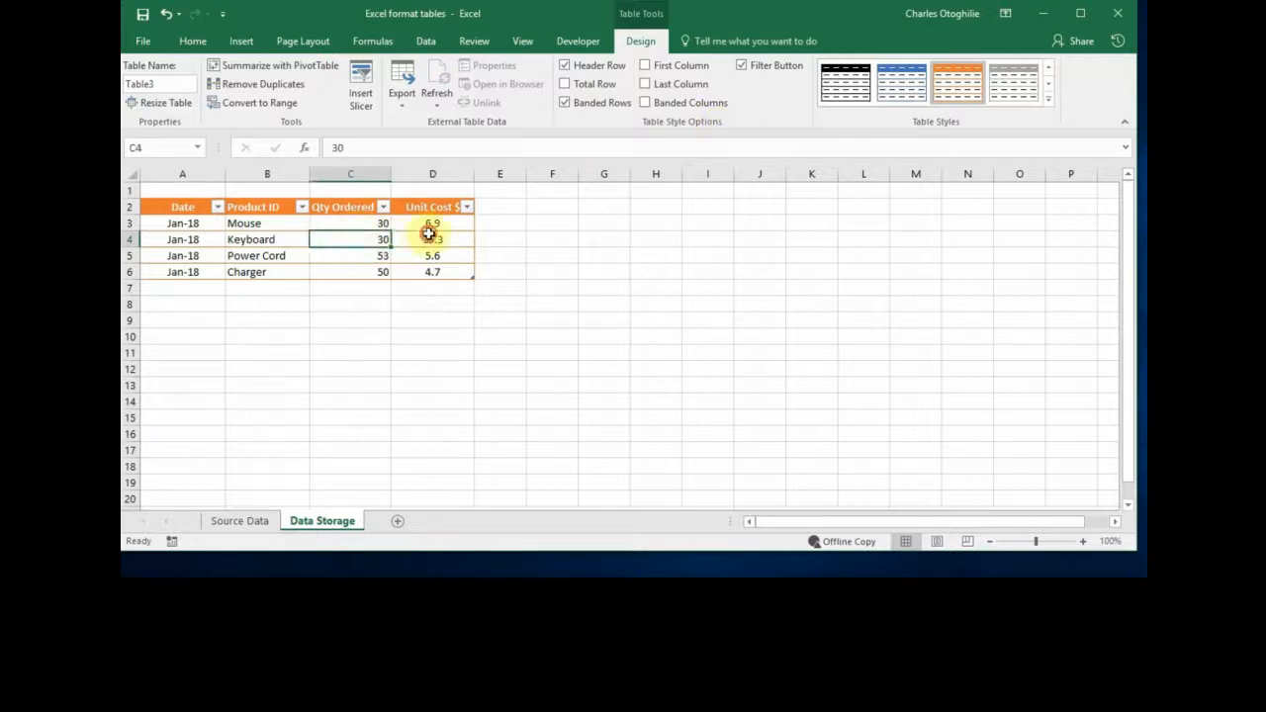
click(428, 235)
click(432, 223)
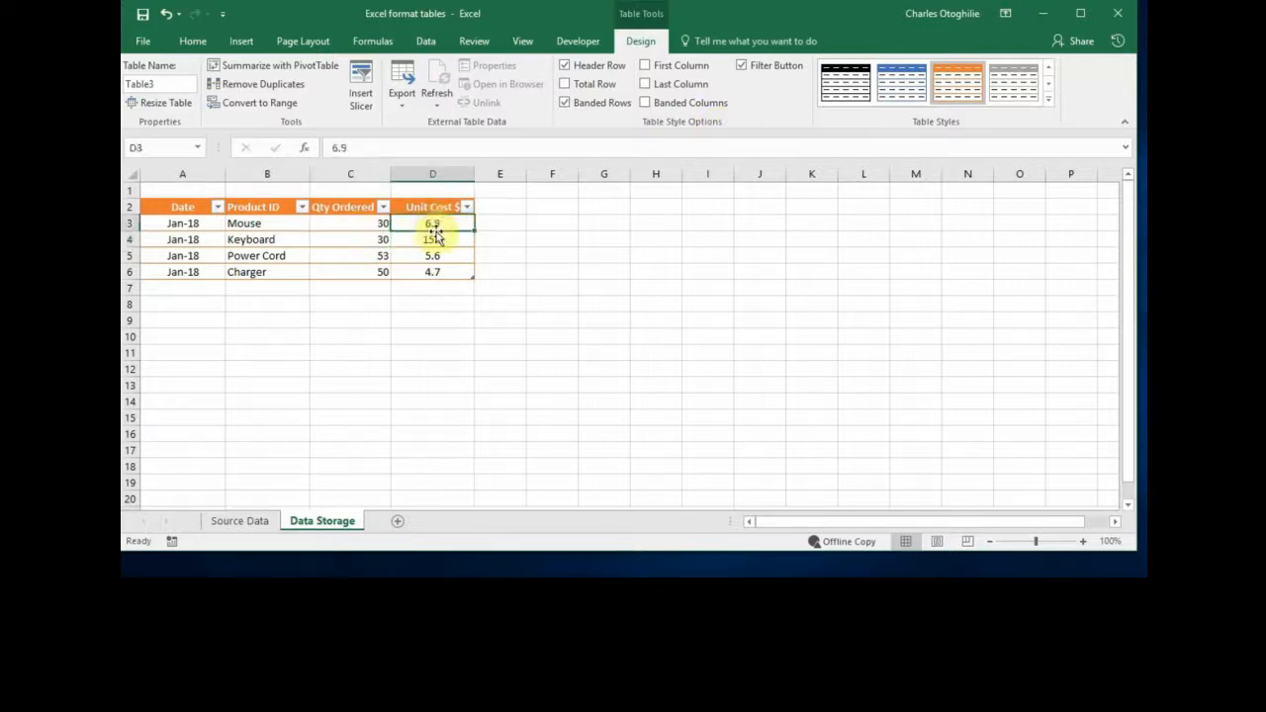
click(405, 251)
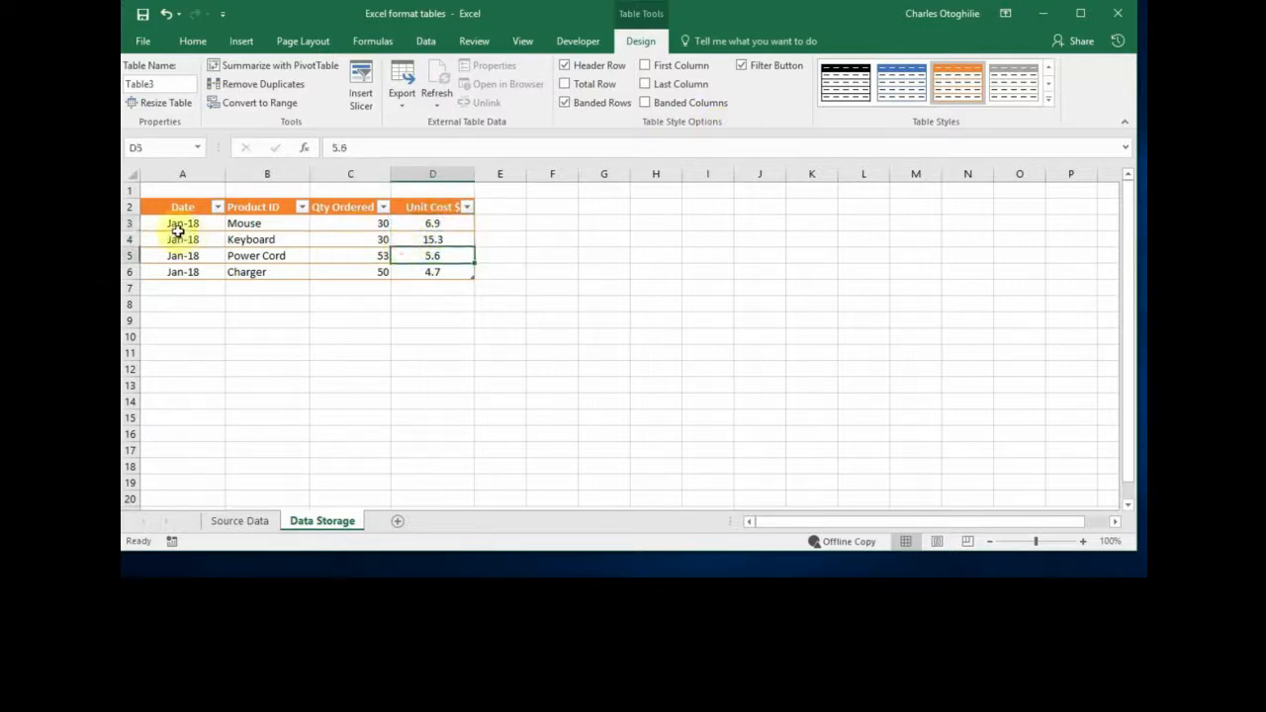
click(347, 240)
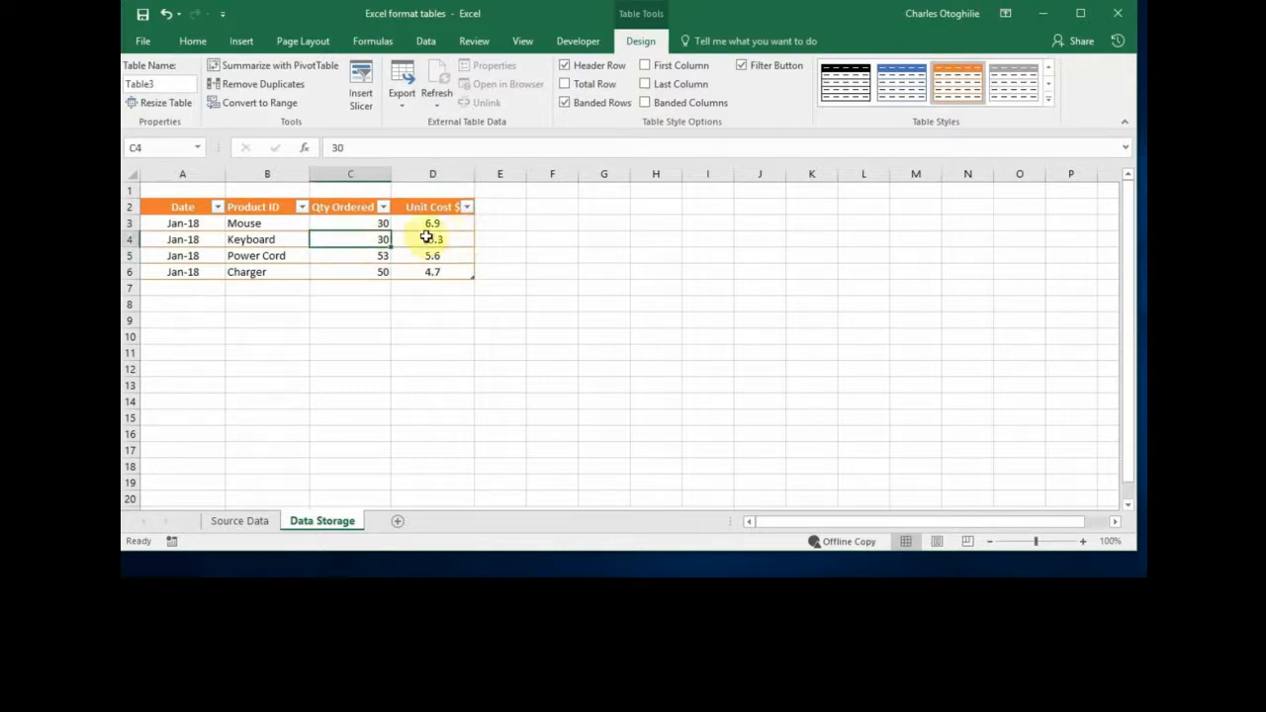
click(425, 226)
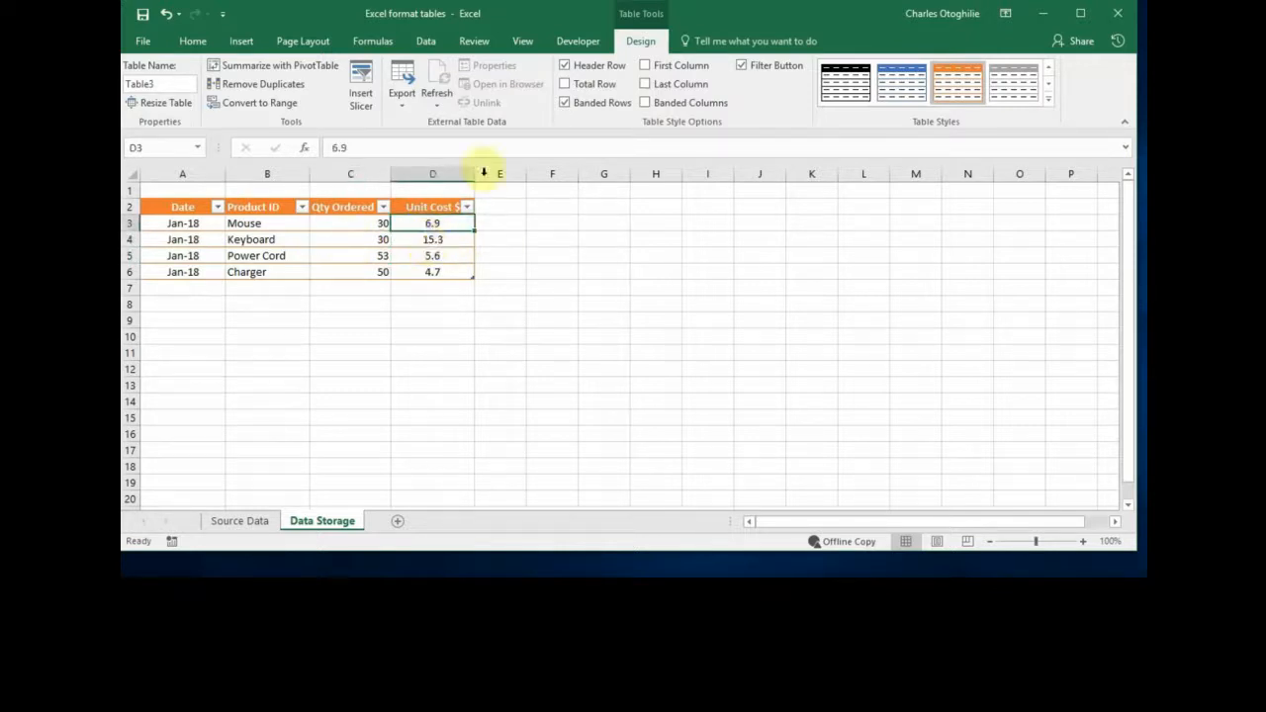
Hide the table's header row and show it again.
click(565, 68)
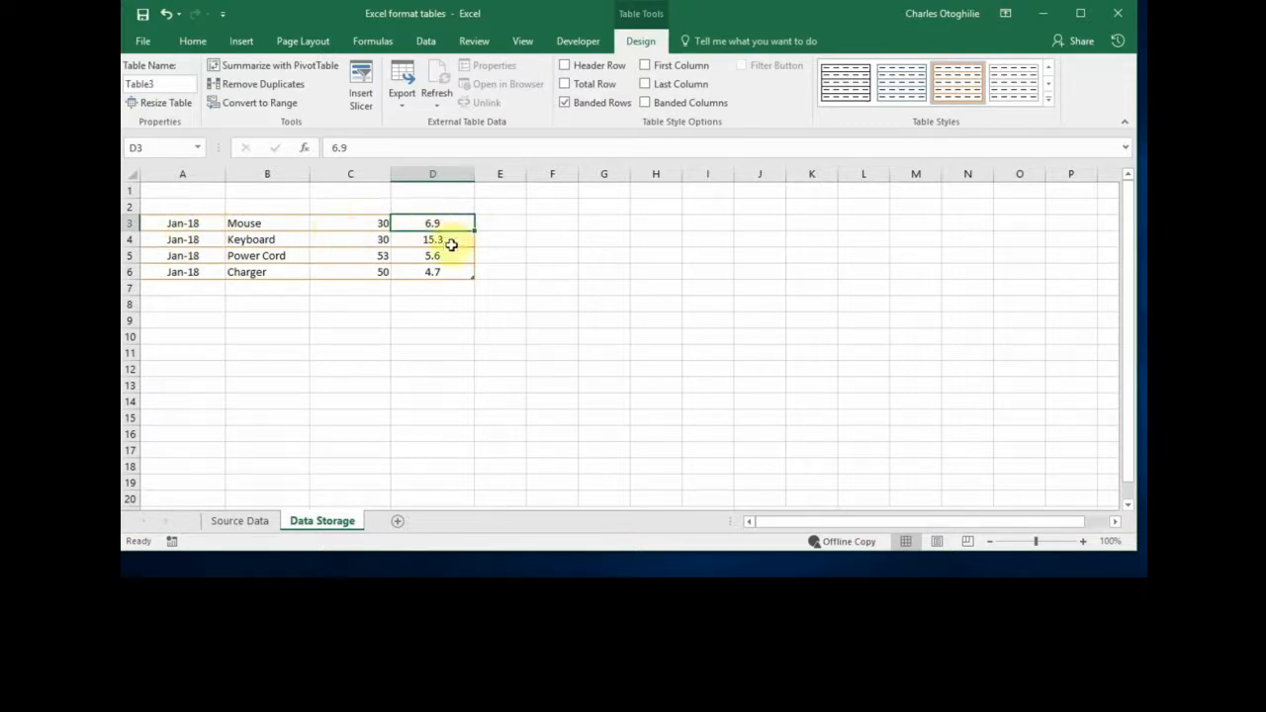
click(565, 66)
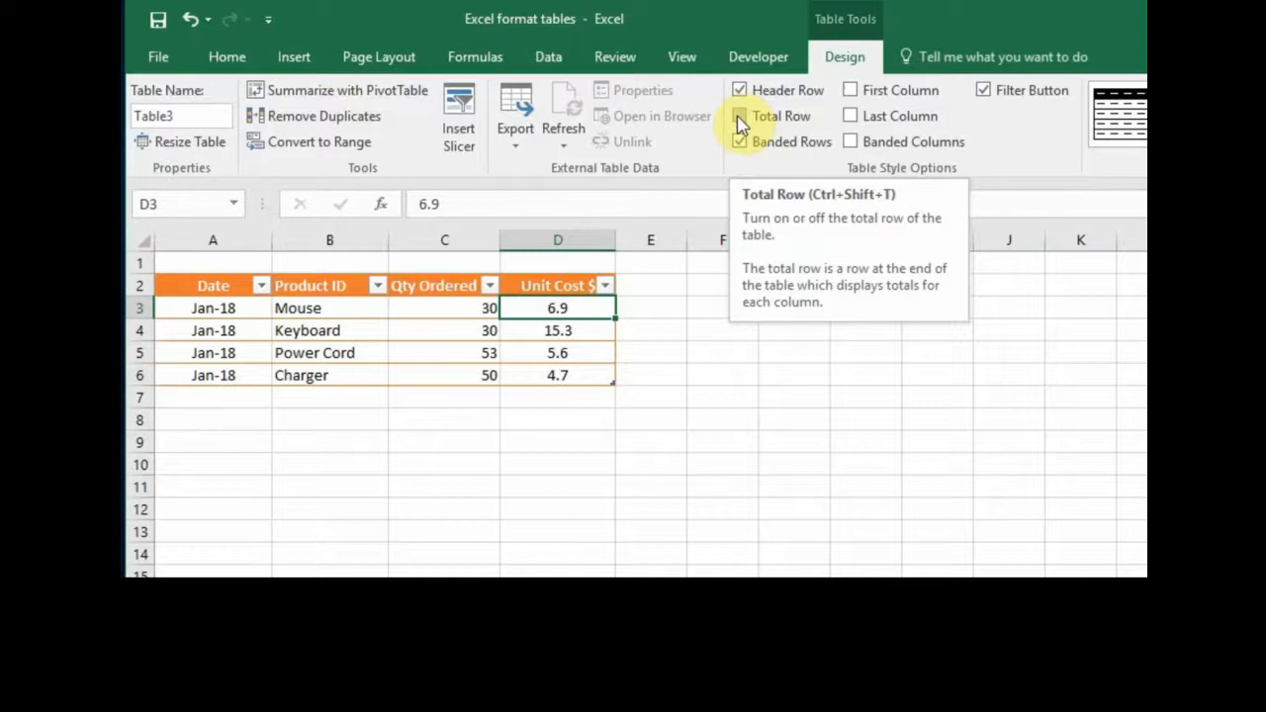
Add a total row to the table and set the Unit Cost $ column's total function to None.
click(740, 117)
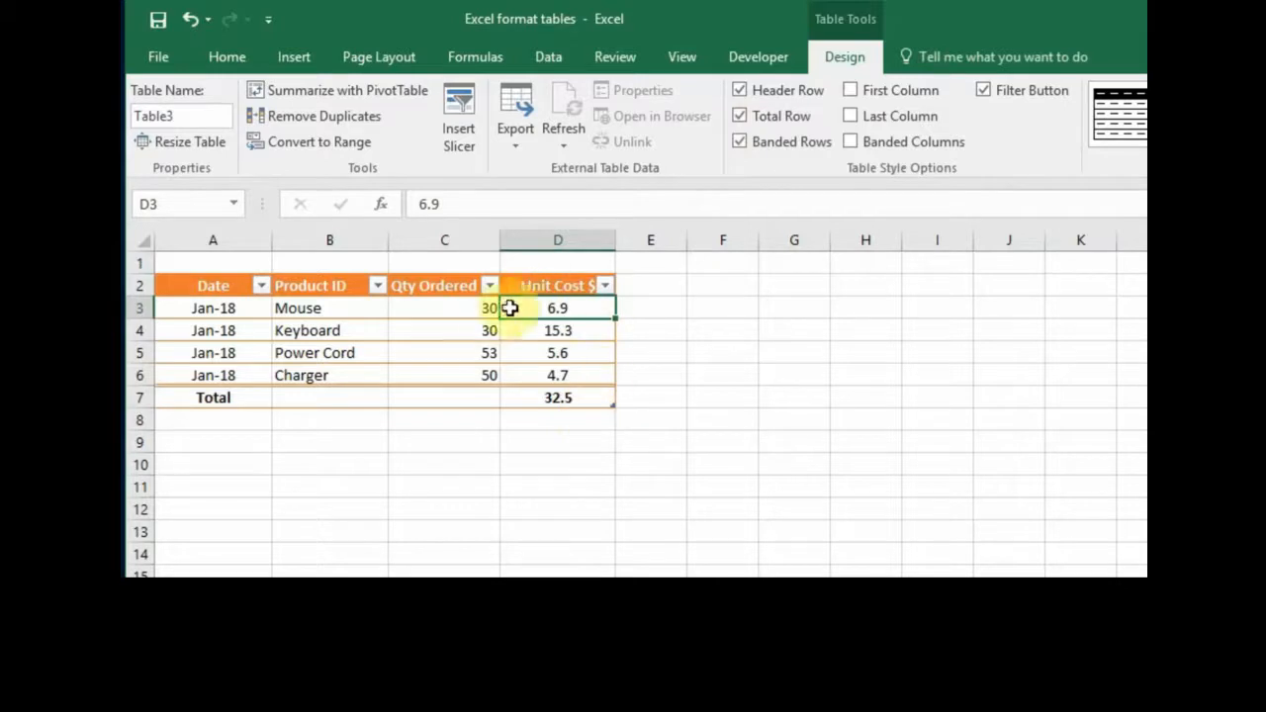
click(554, 399)
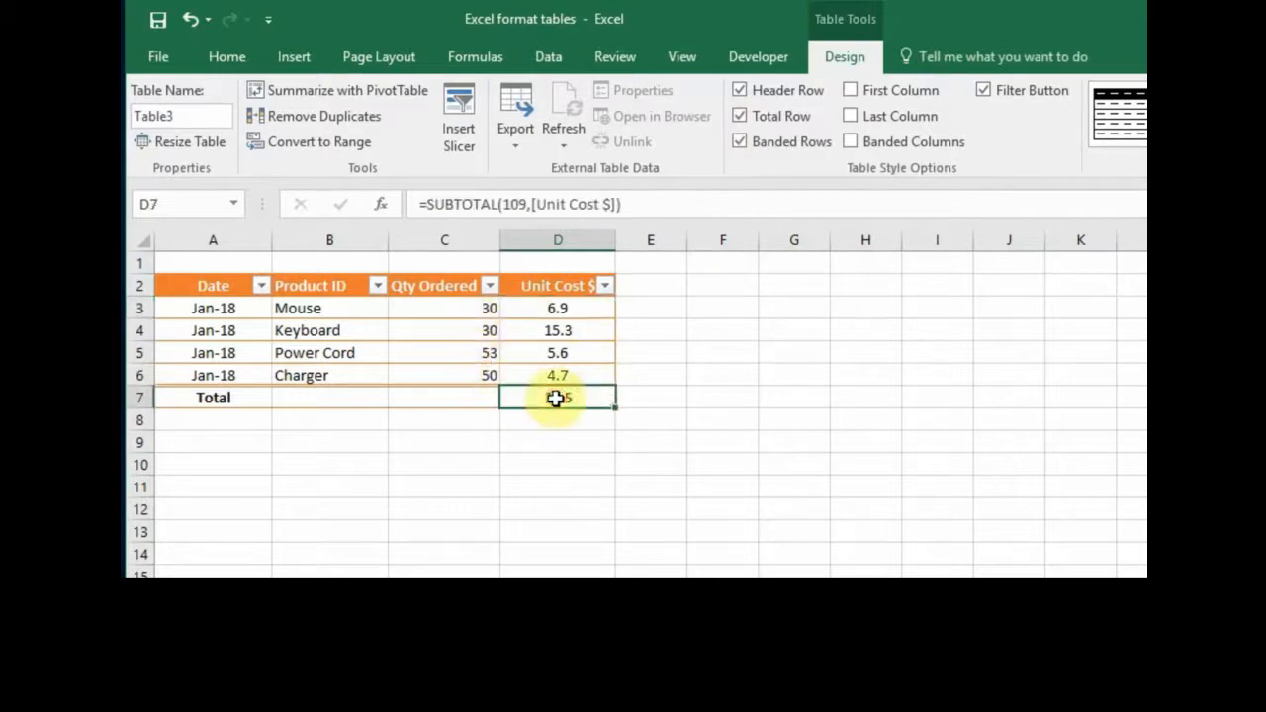
click(626, 401)
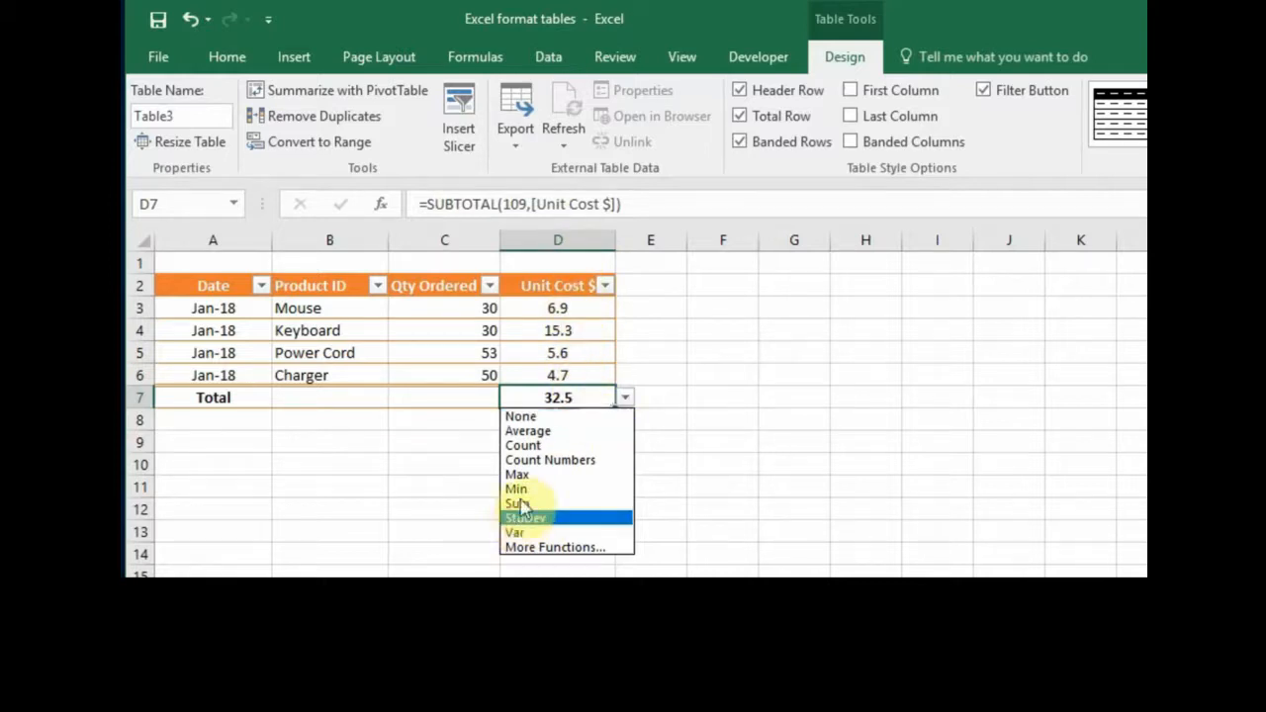
click(522, 417)
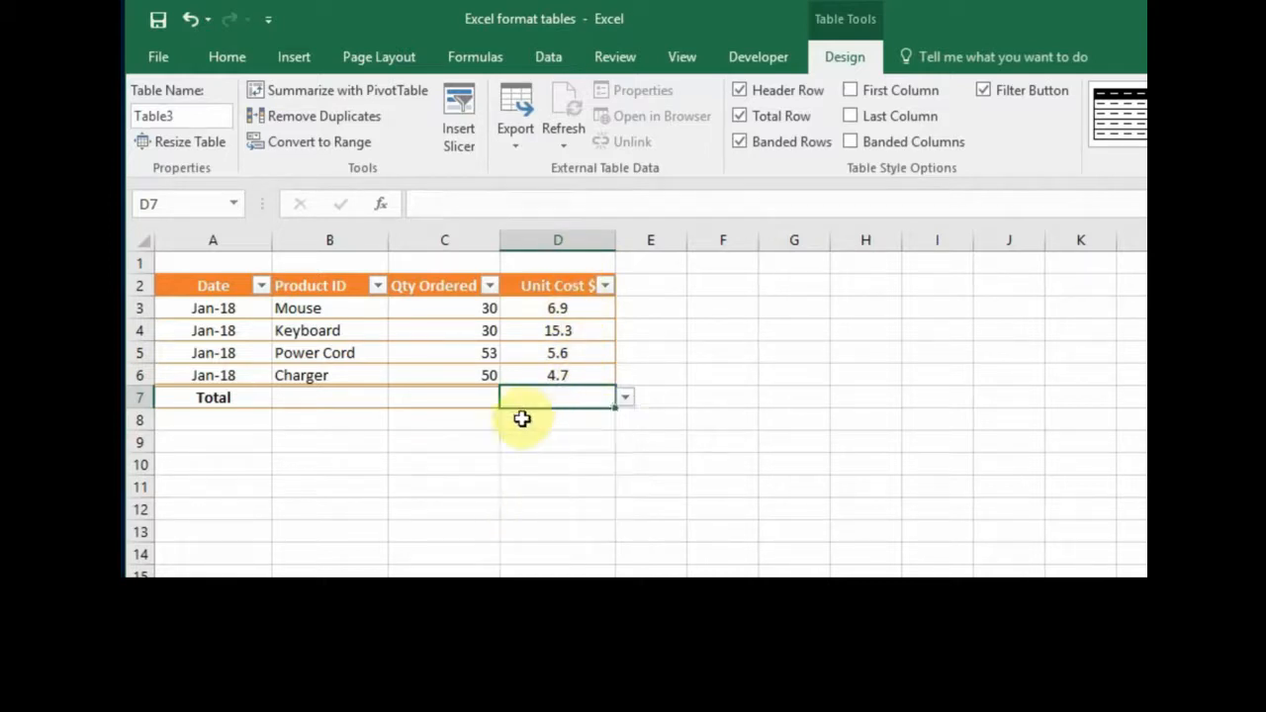
Review the product entries in B3:B6 and the total row cell of the Qty Ordered column.
click(468, 396)
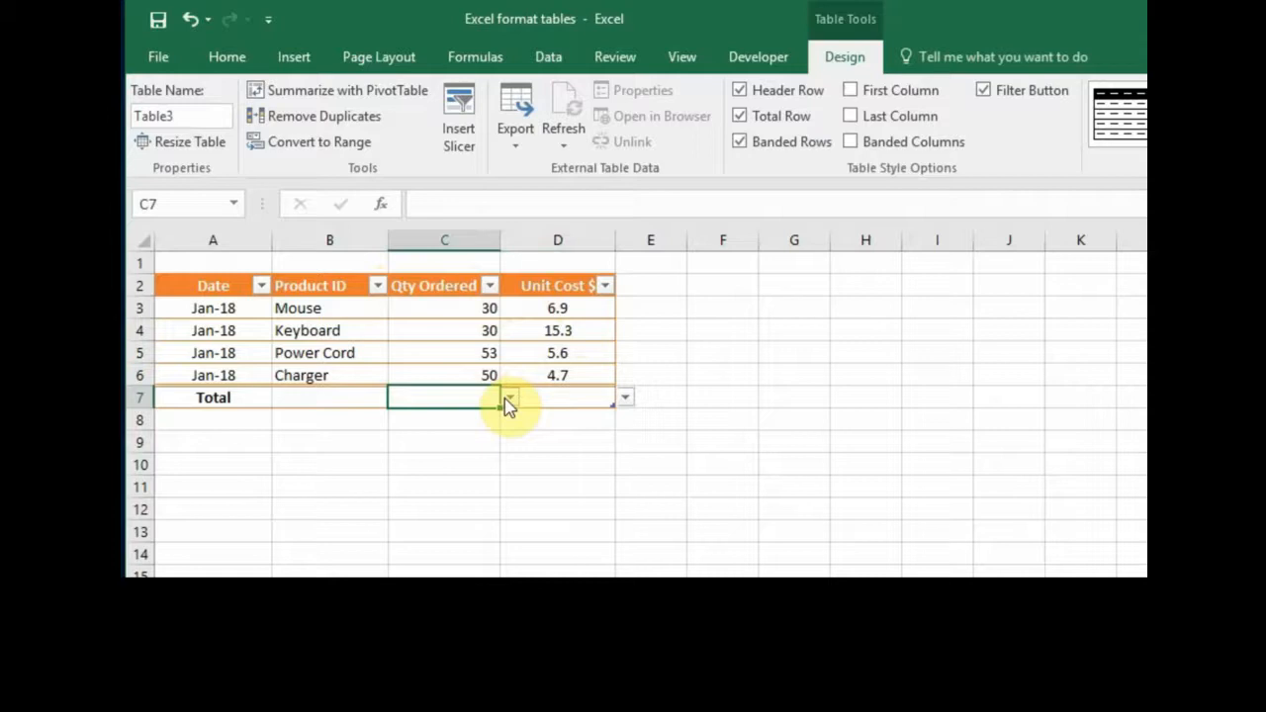
click(308, 308)
click(313, 329)
click(310, 352)
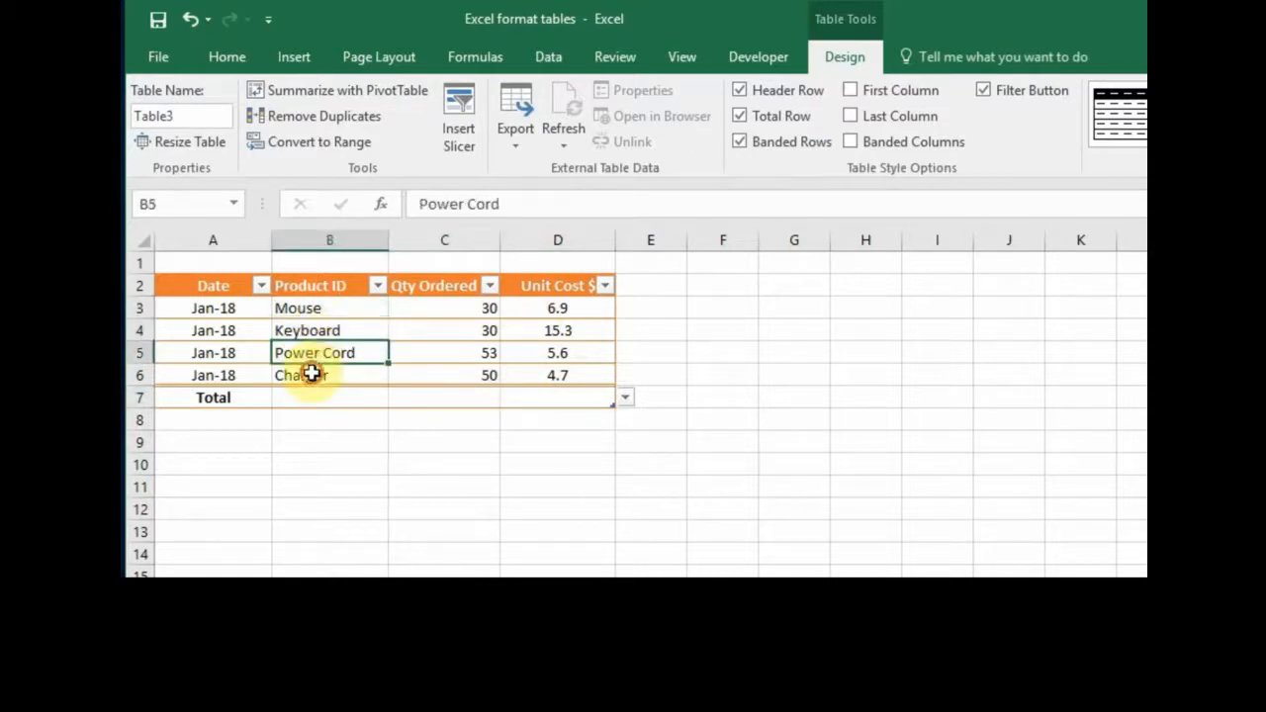
click(320, 374)
click(318, 310)
click(341, 354)
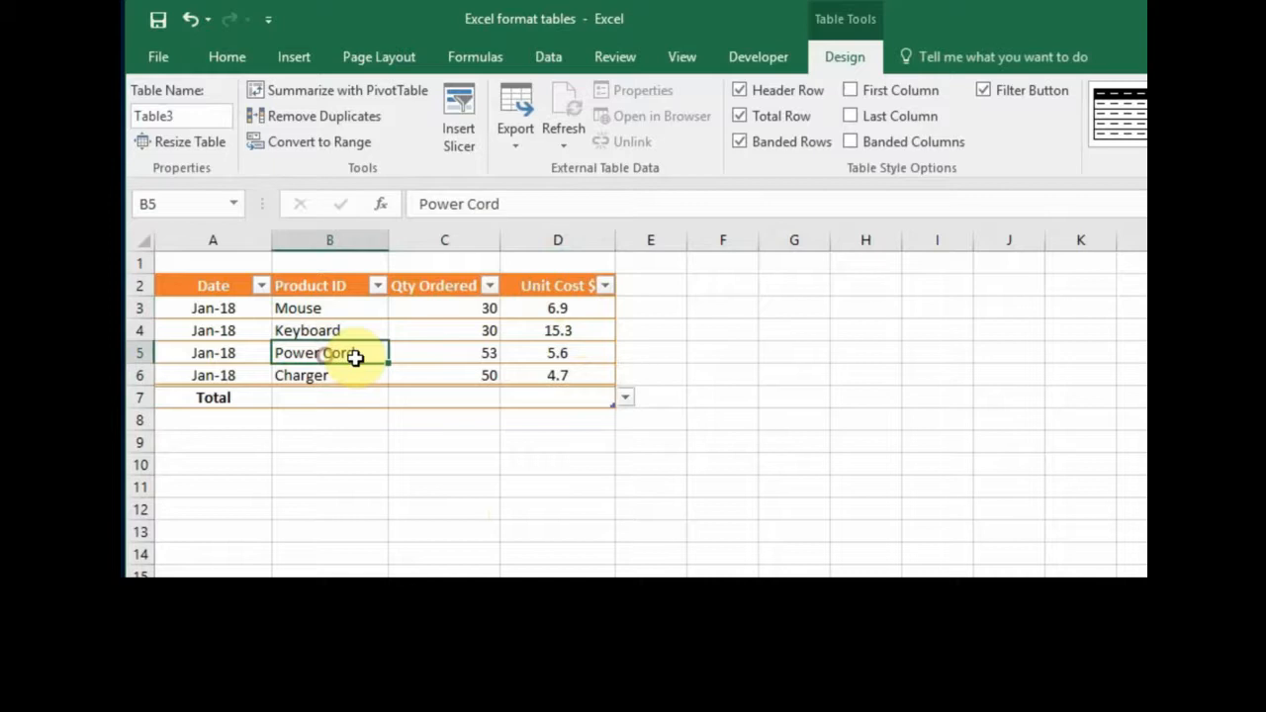
click(338, 309)
click(333, 353)
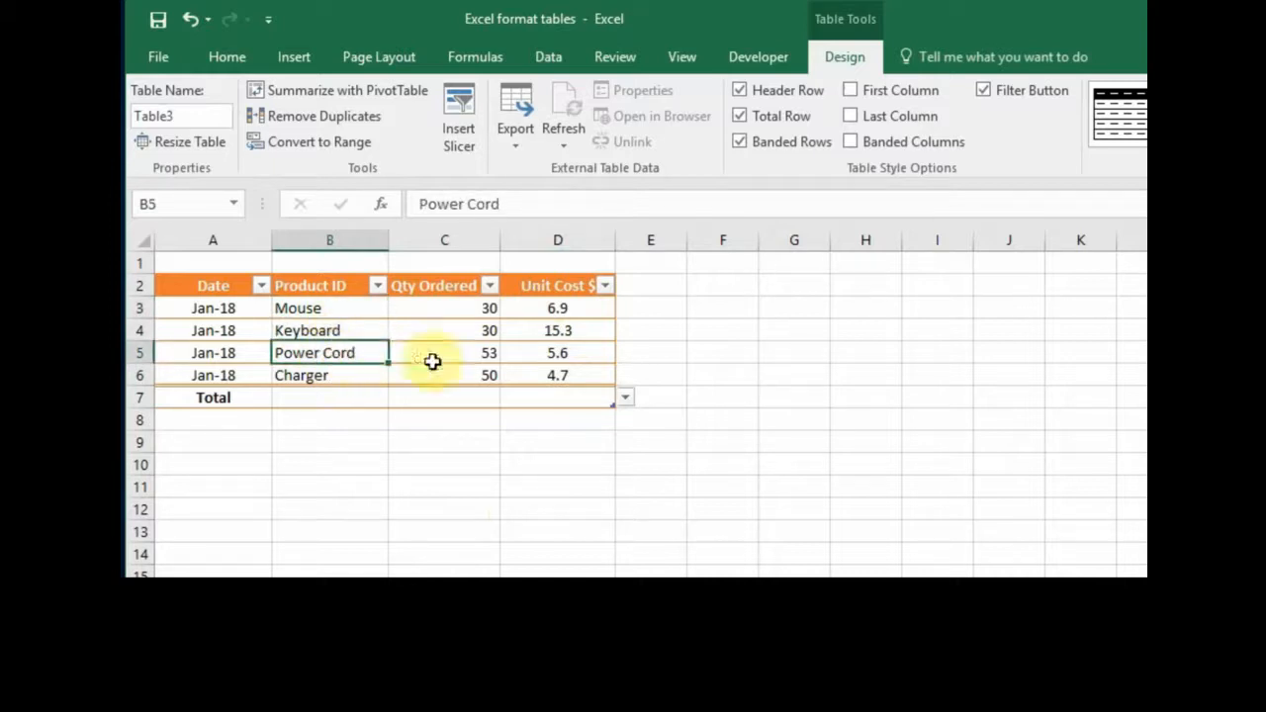
Set the Qty Ordered column's total in C7 to the Sum function.
click(456, 392)
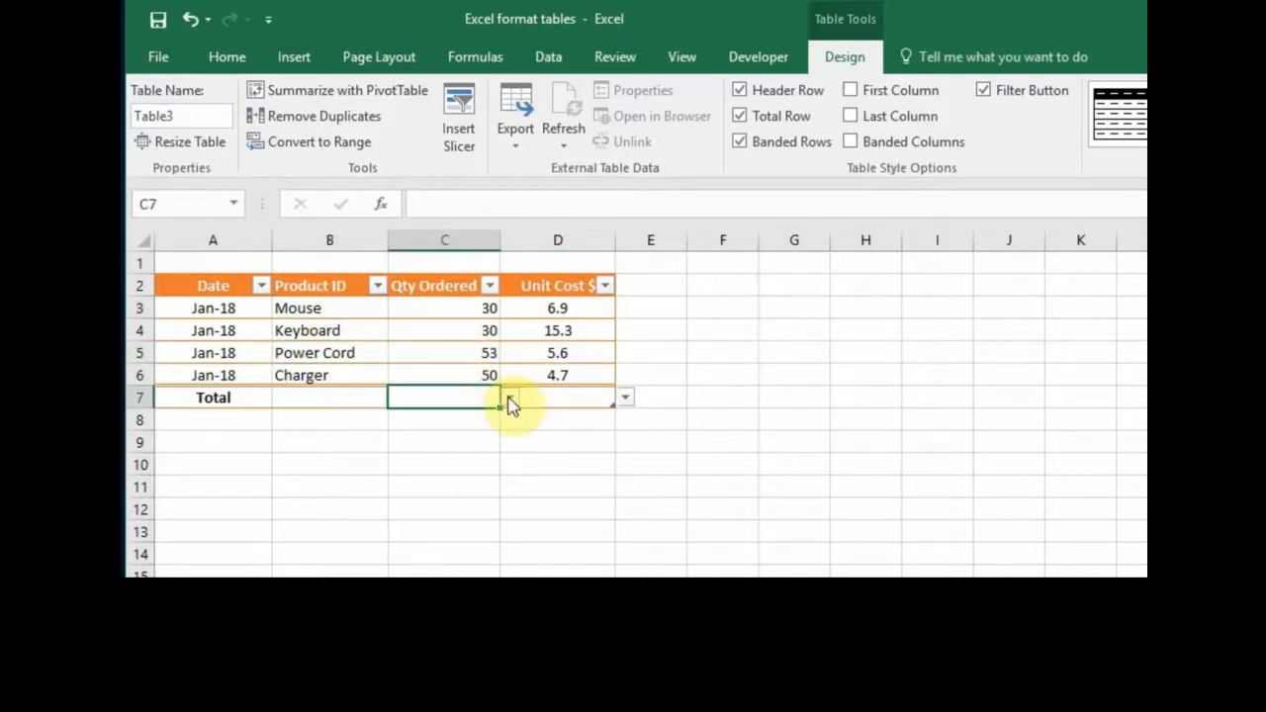
click(508, 400)
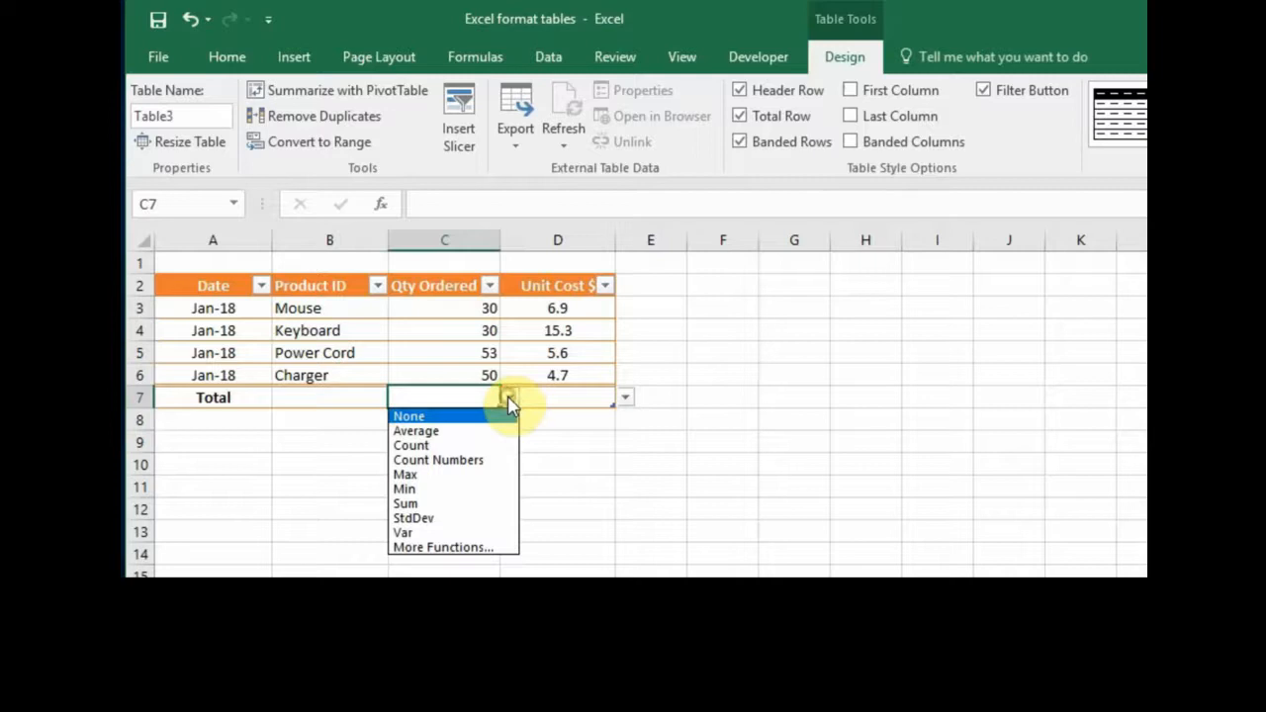
click(440, 504)
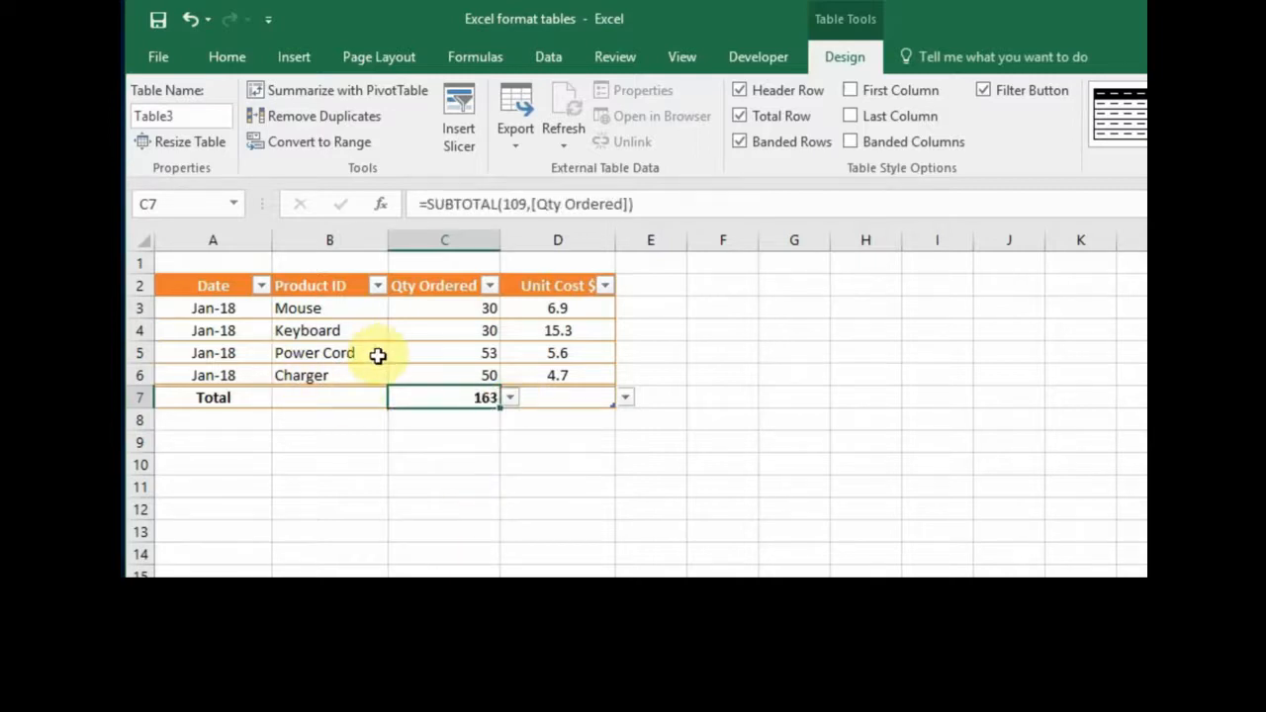
Remove the total row from the January data table.
click(284, 333)
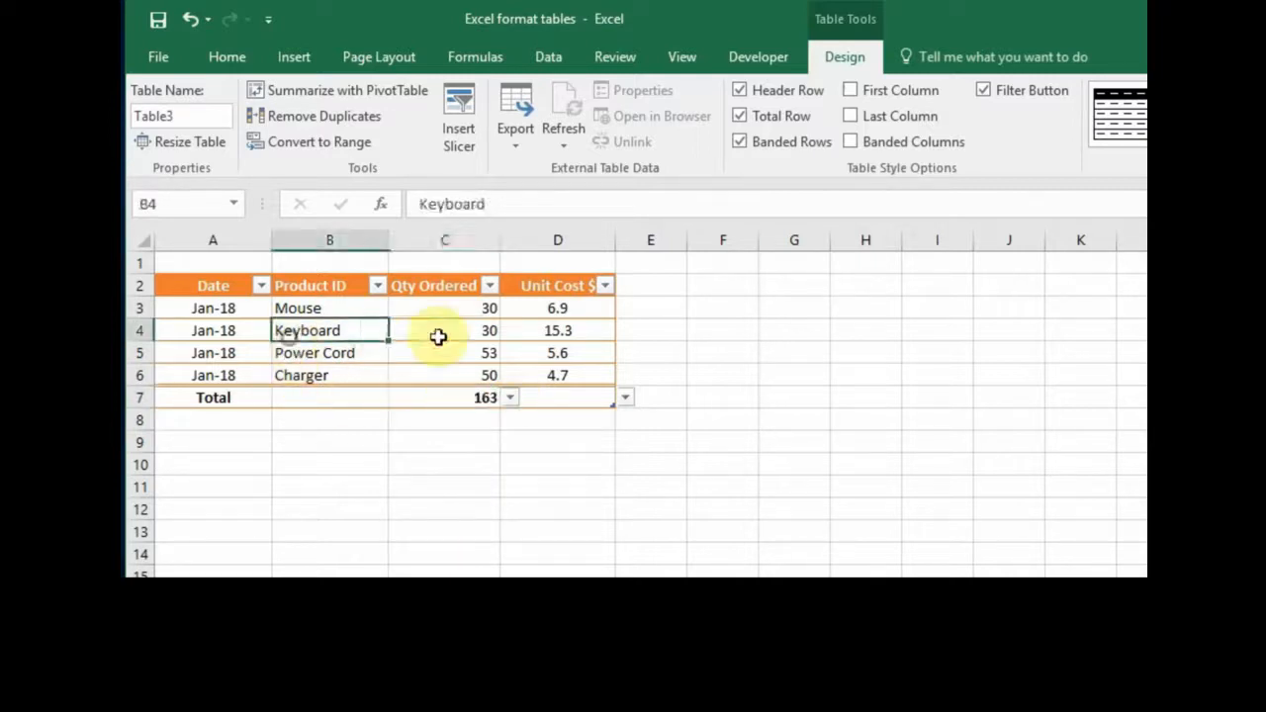
click(442, 333)
click(549, 353)
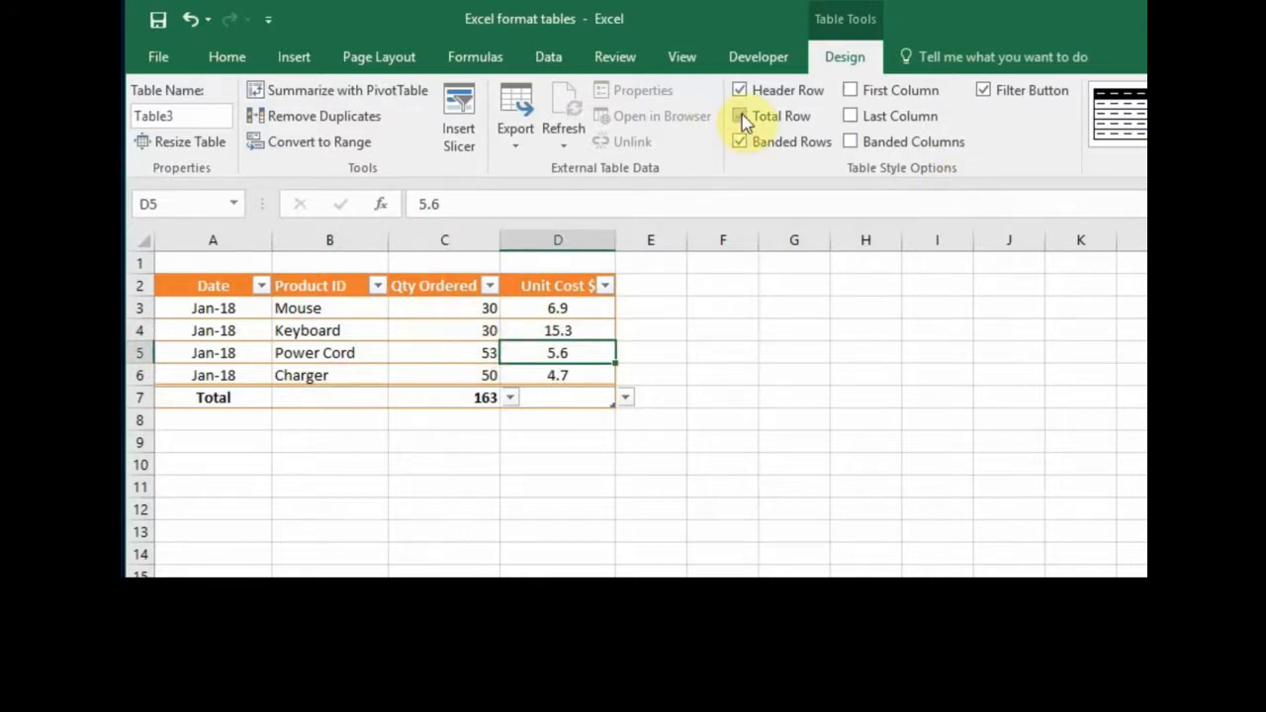
click(742, 116)
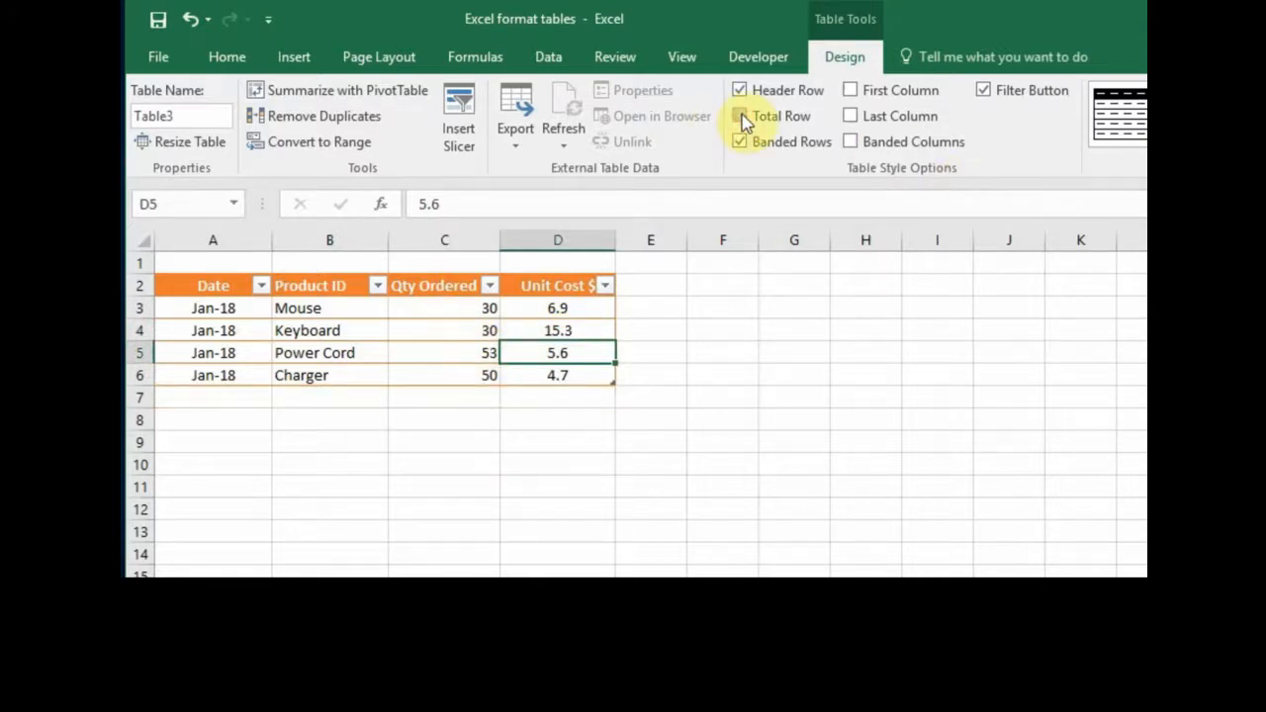
Try the First Column, Last Column and Banded Columns options on the table and switch them off again.
click(852, 91)
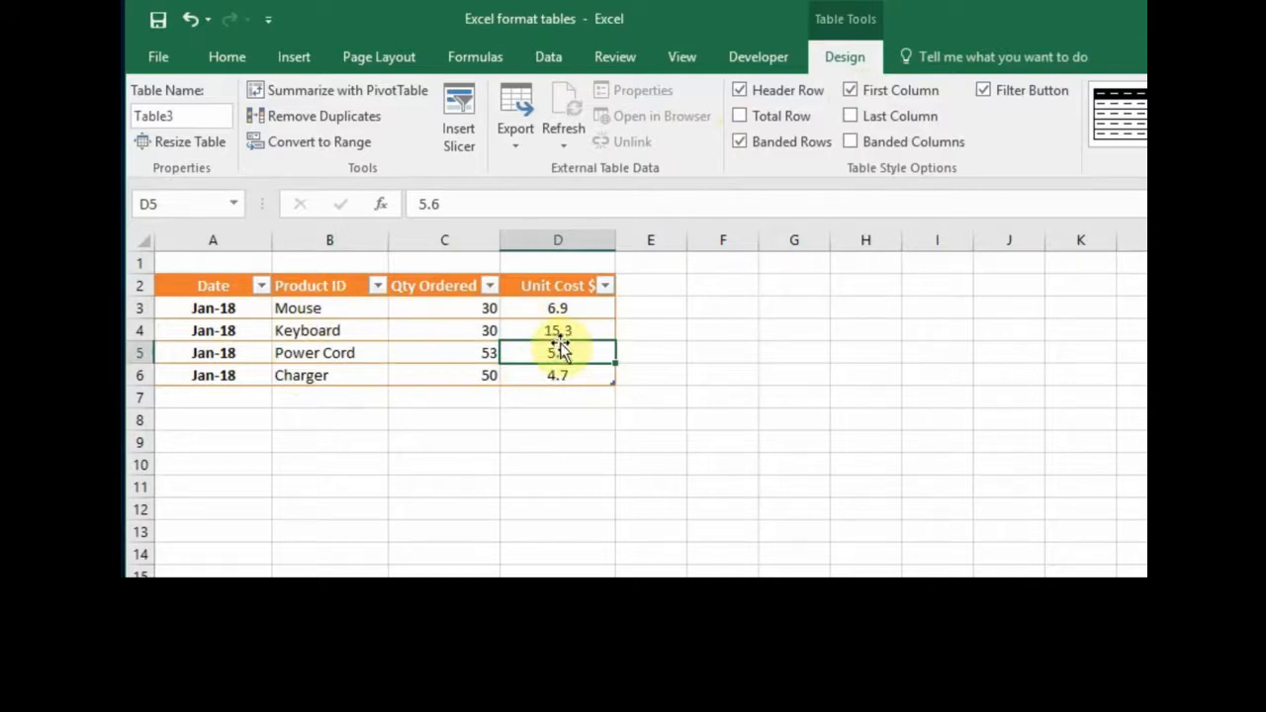
click(851, 90)
click(851, 115)
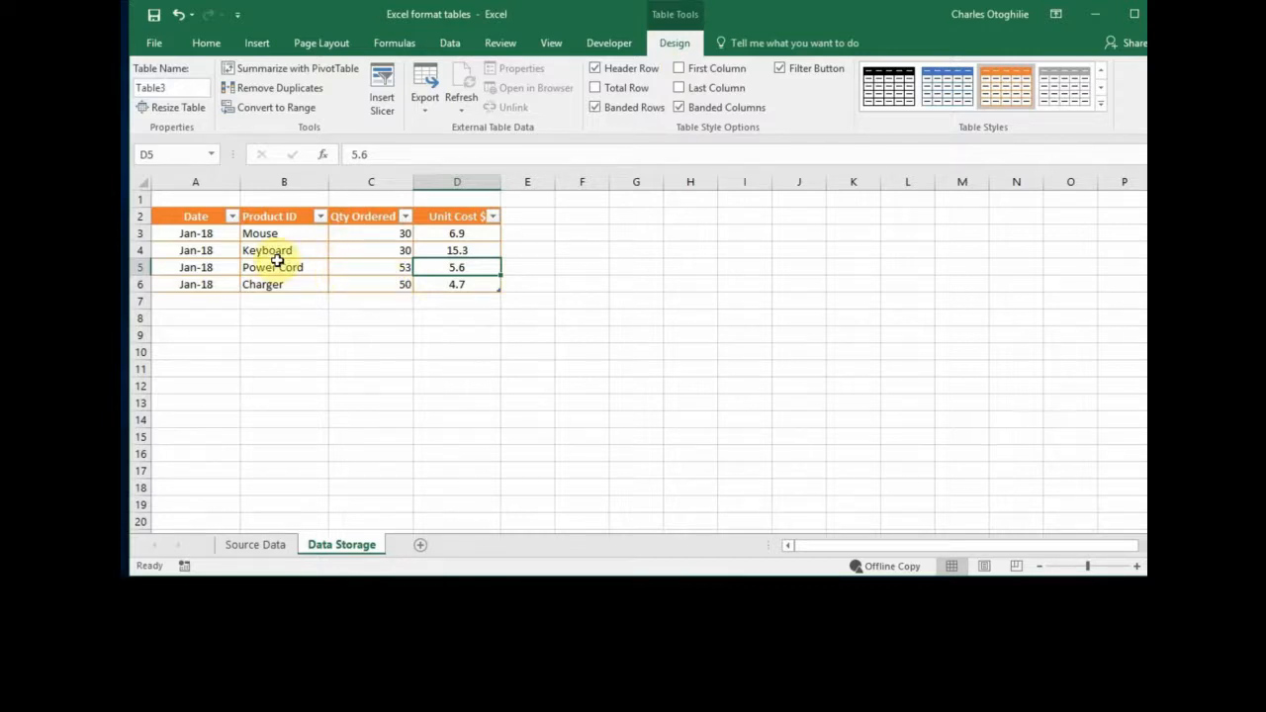
click(1102, 105)
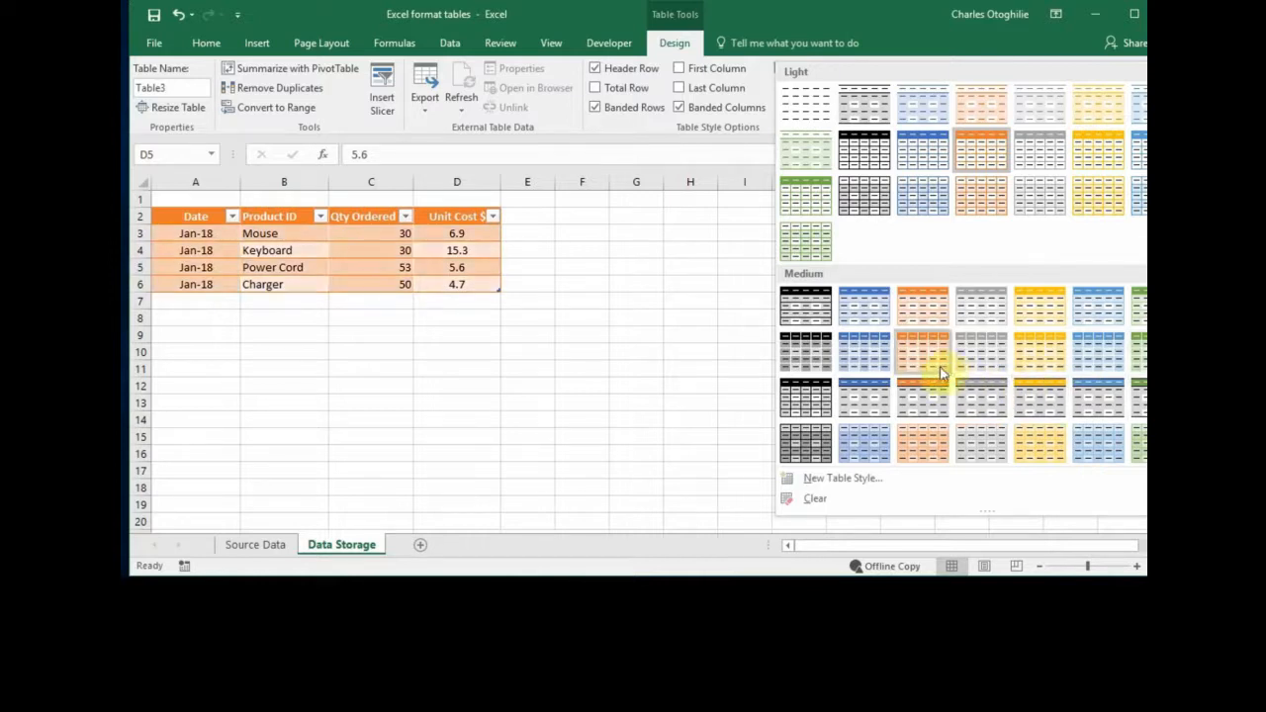
click(680, 106)
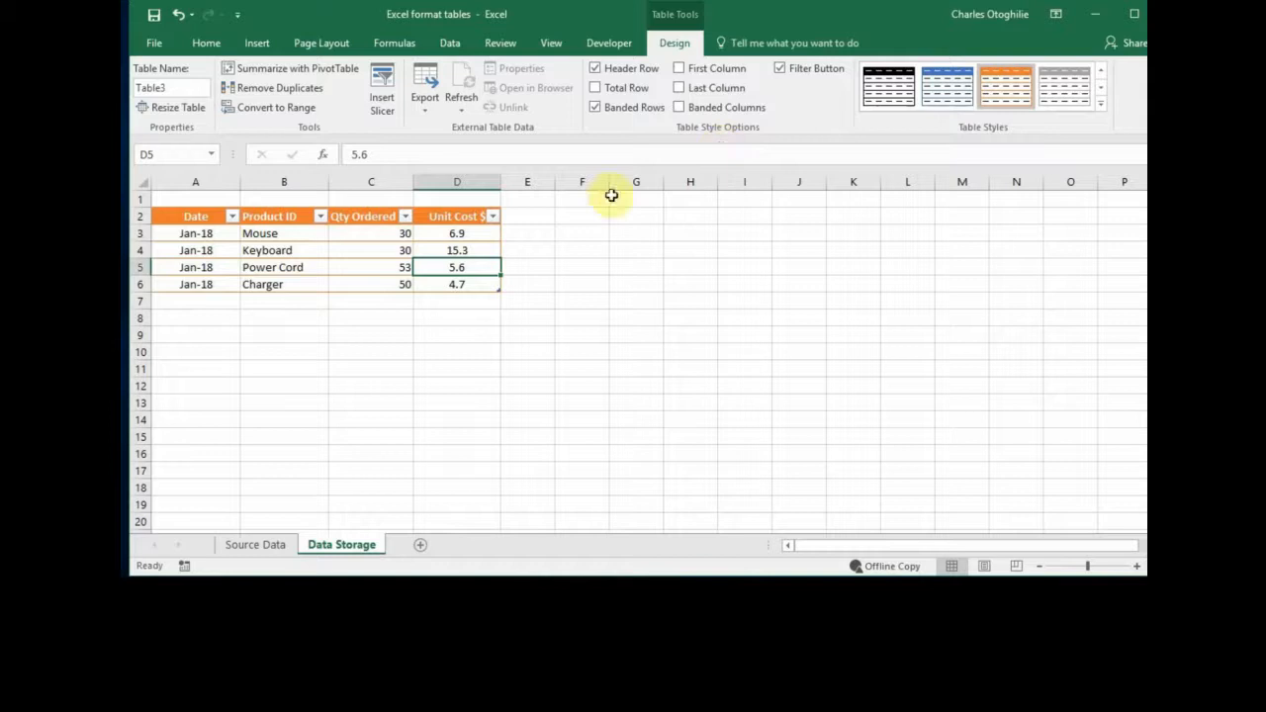
click(362, 251)
click(445, 256)
click(464, 234)
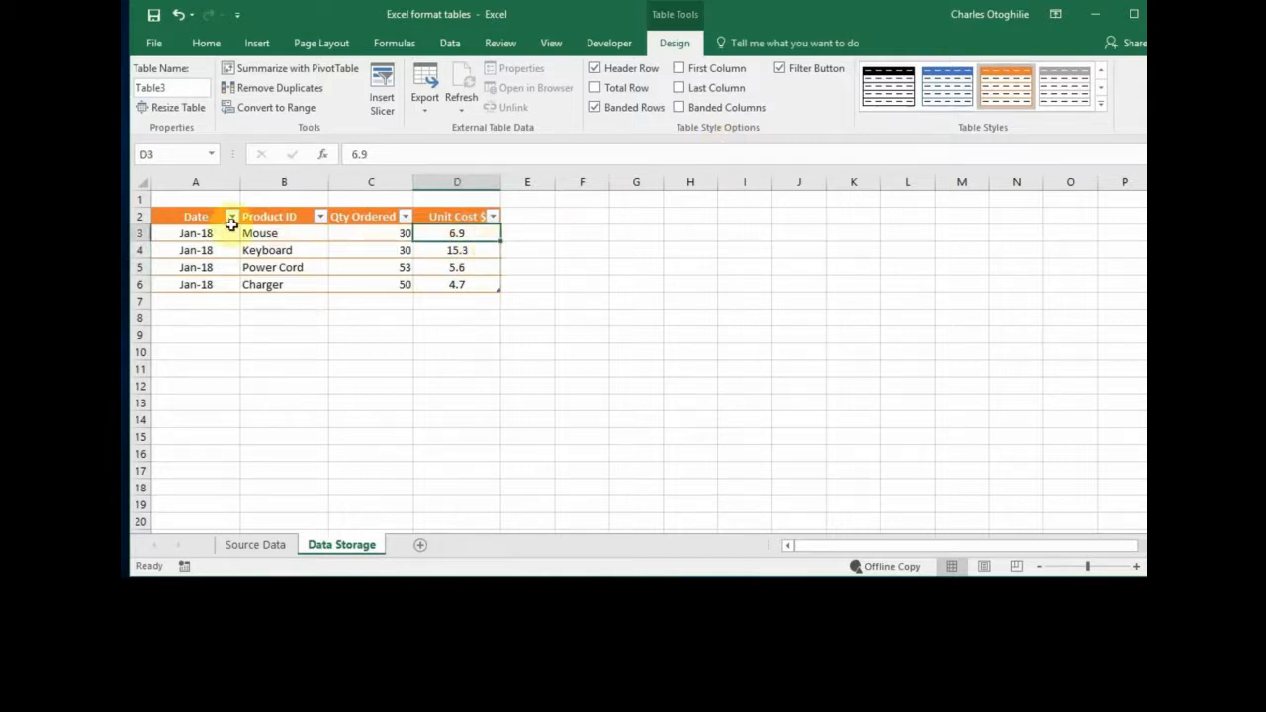
drag(198, 219, 460, 282)
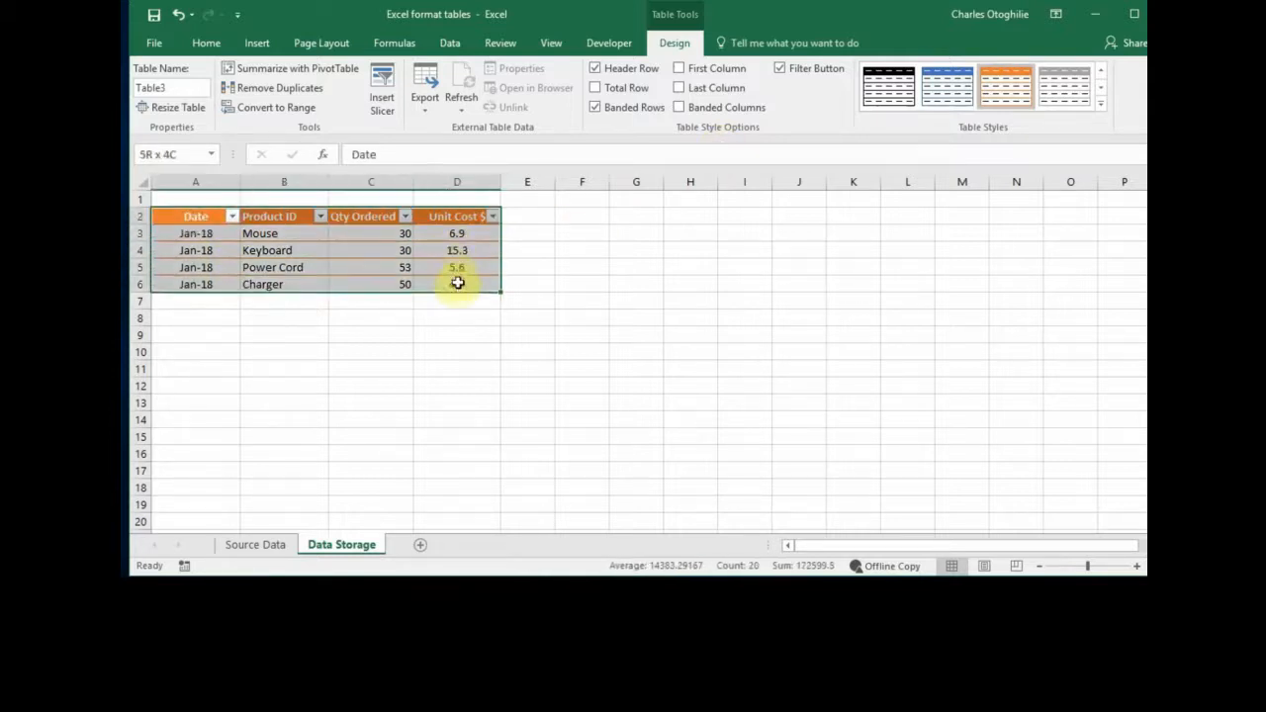
click(457, 265)
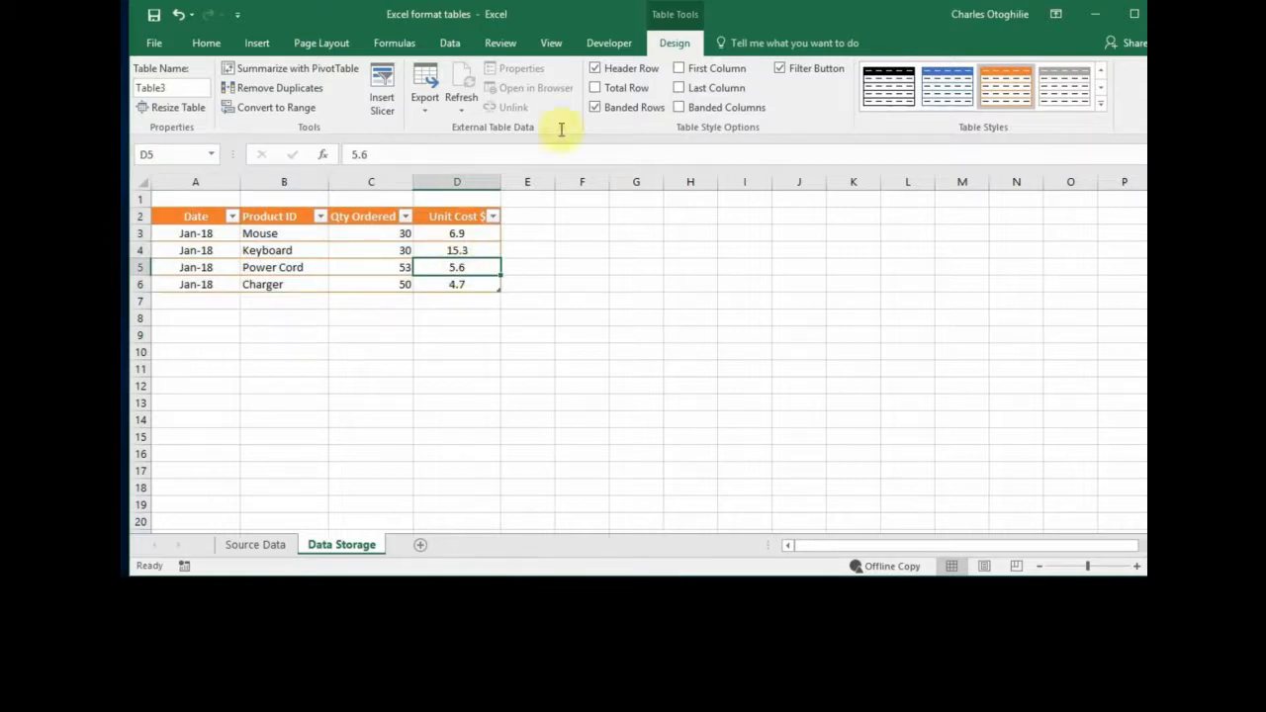
Hide the filter buttons in the table's header row and show them again.
click(387, 216)
click(781, 69)
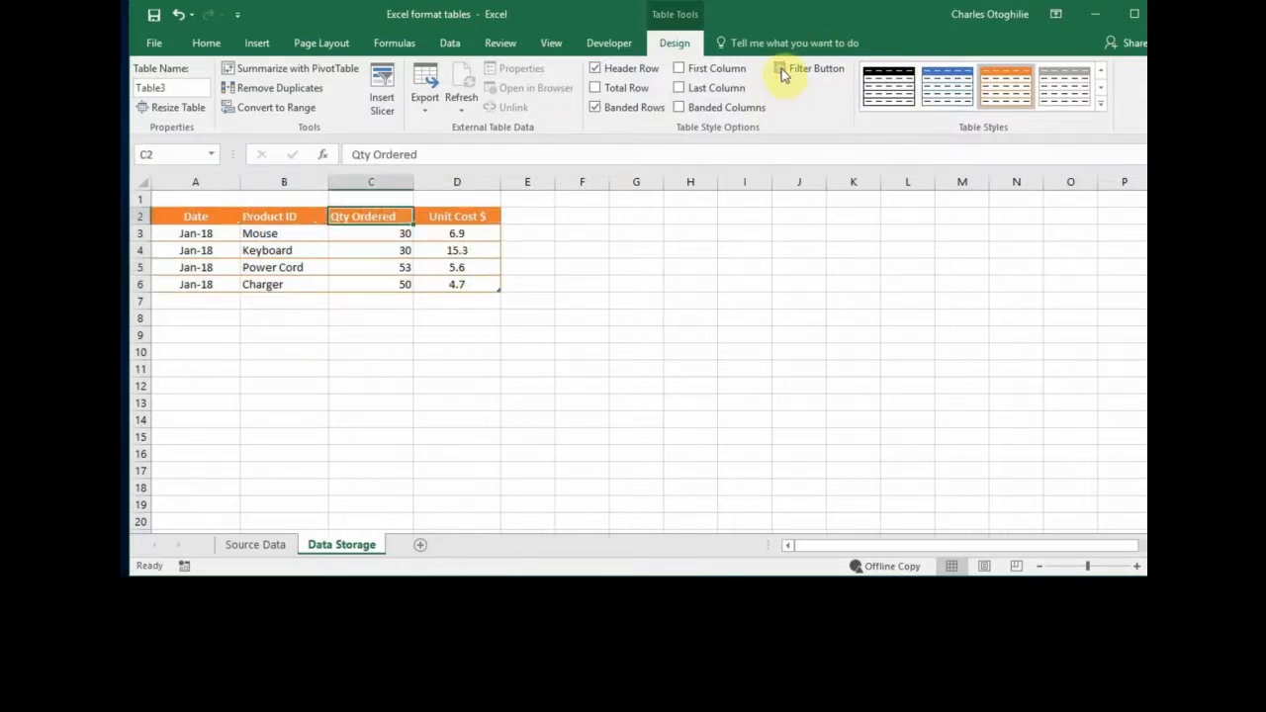
click(780, 69)
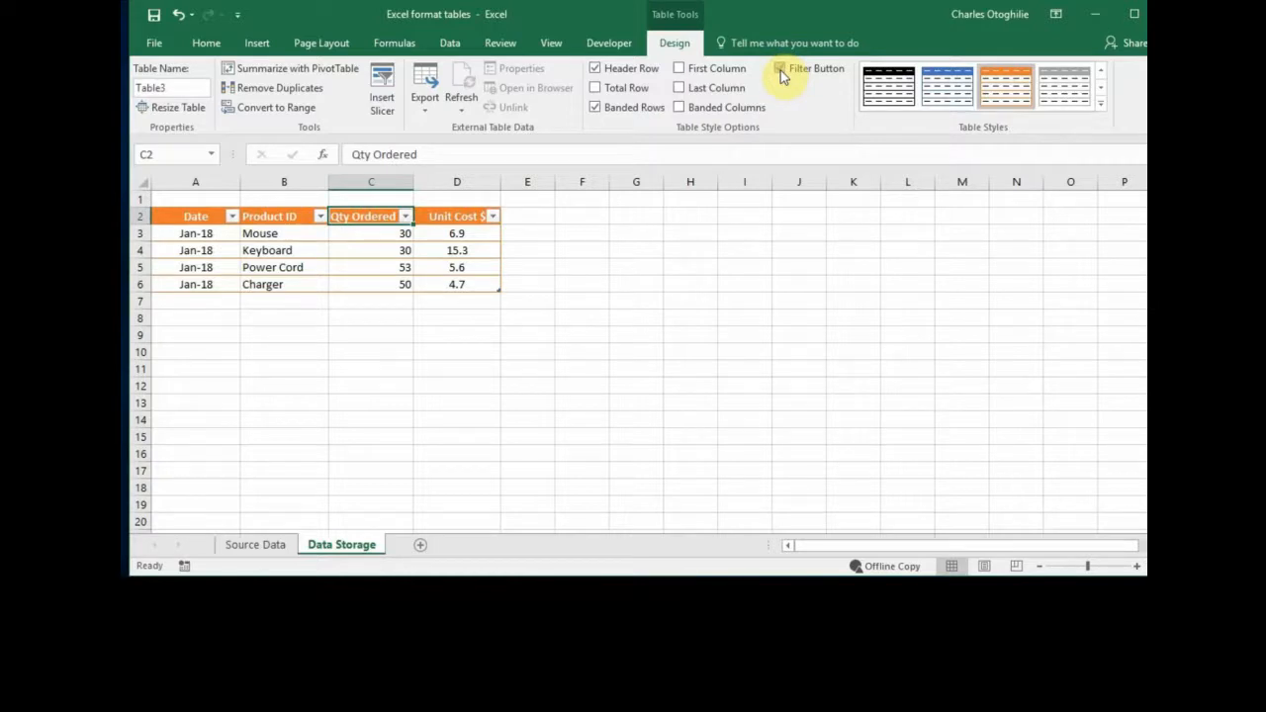
Toggle filtering for the table off, on and off again, leaving its header row without filter buttons.
click(363, 249)
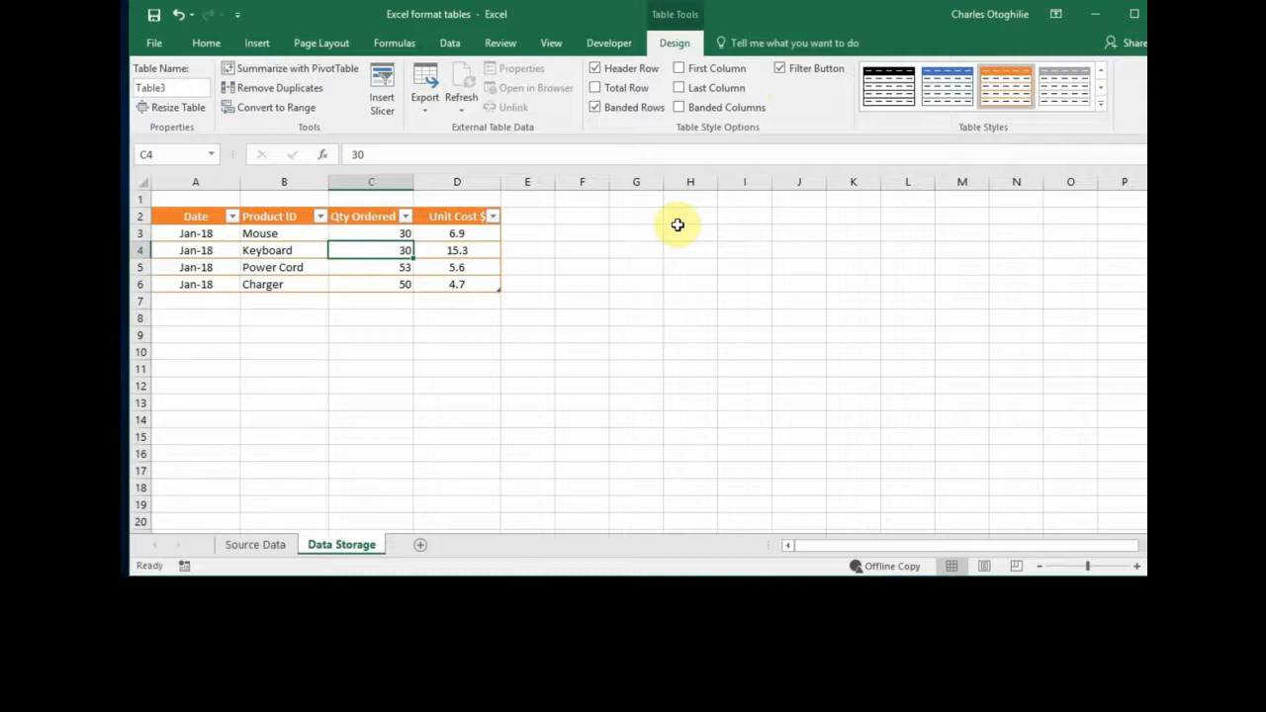
key(ctrl+shift+l)
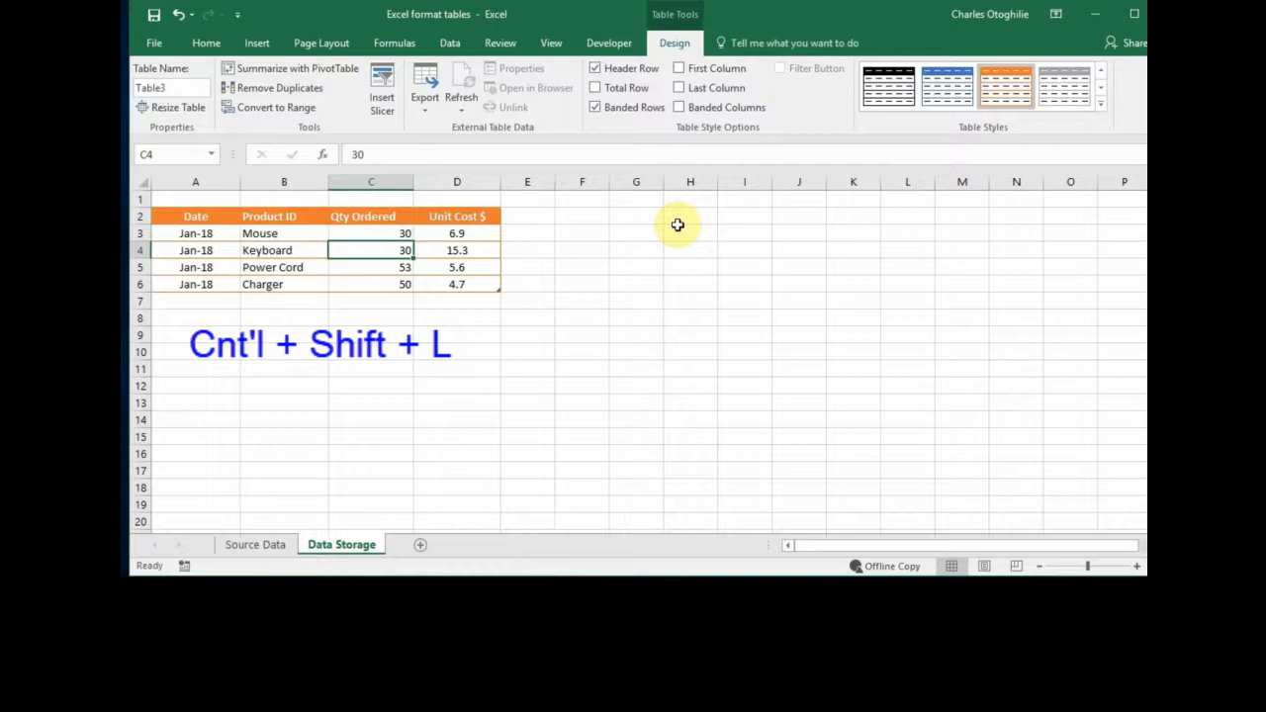
key(ctrl+shift+l)
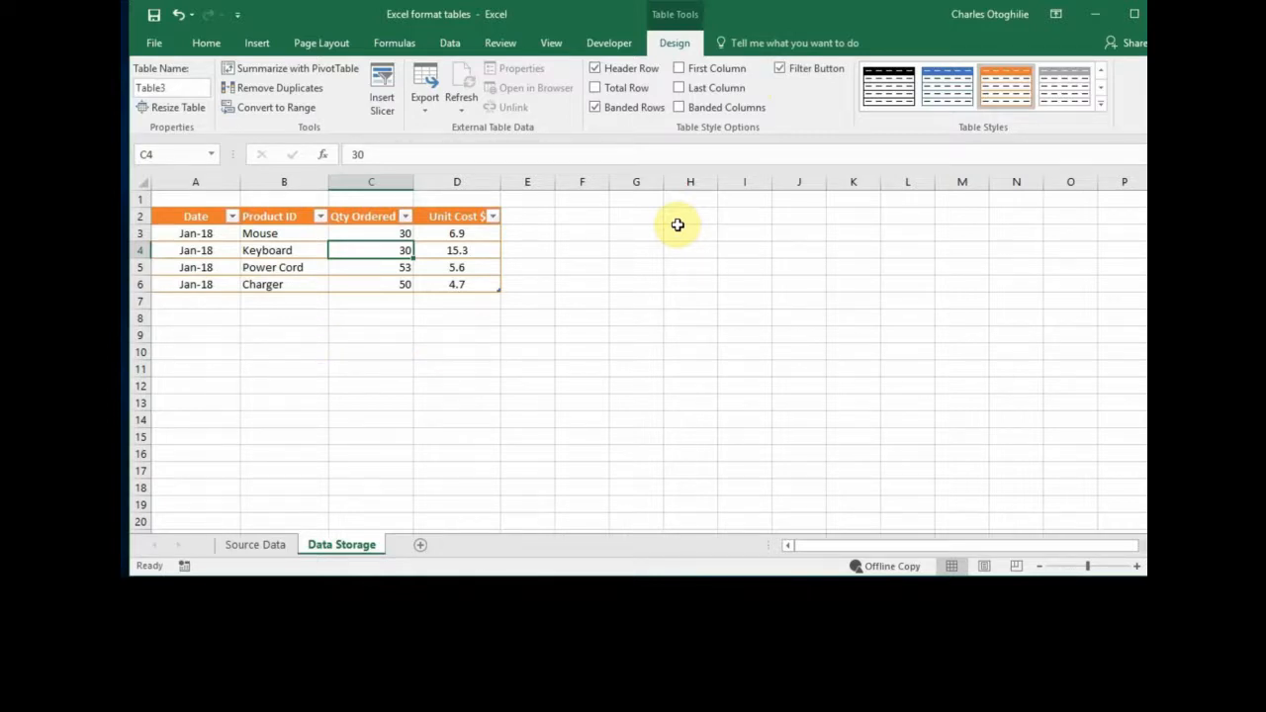
key(ctrl+shift+l)
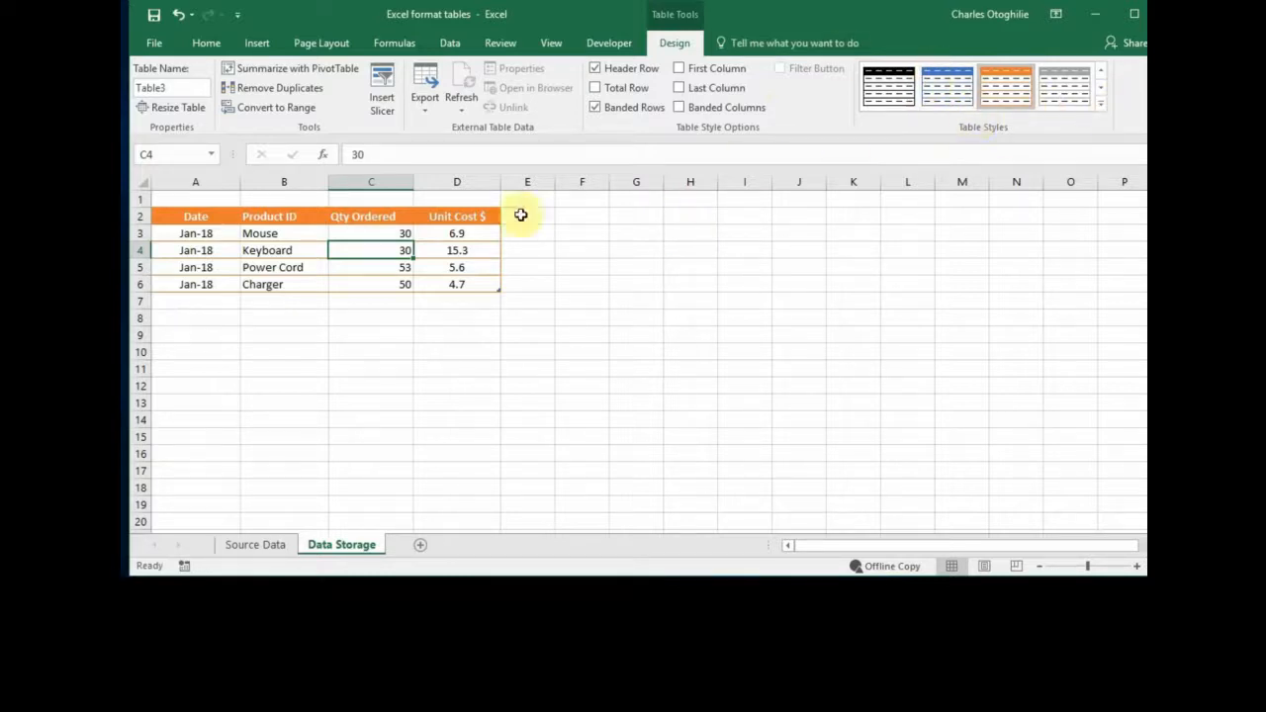
Preview the available table styles on the January table without applying one.
drag(210, 216, 402, 261)
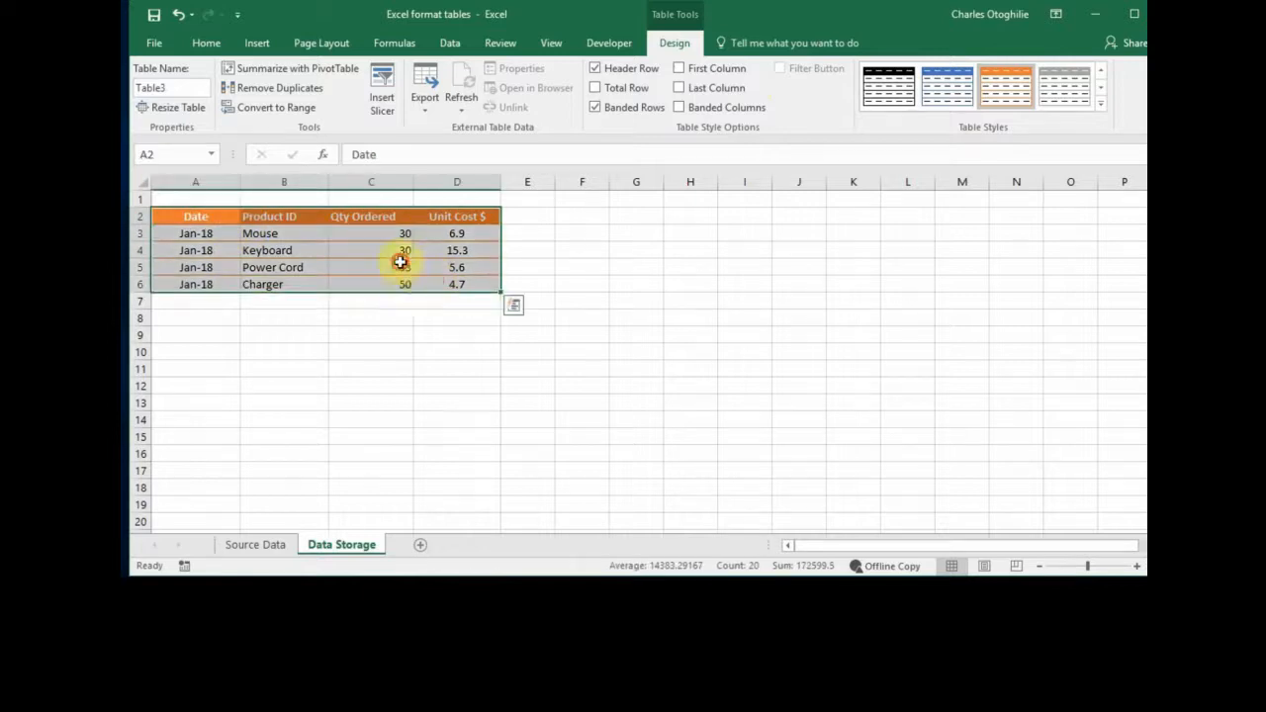
click(400, 265)
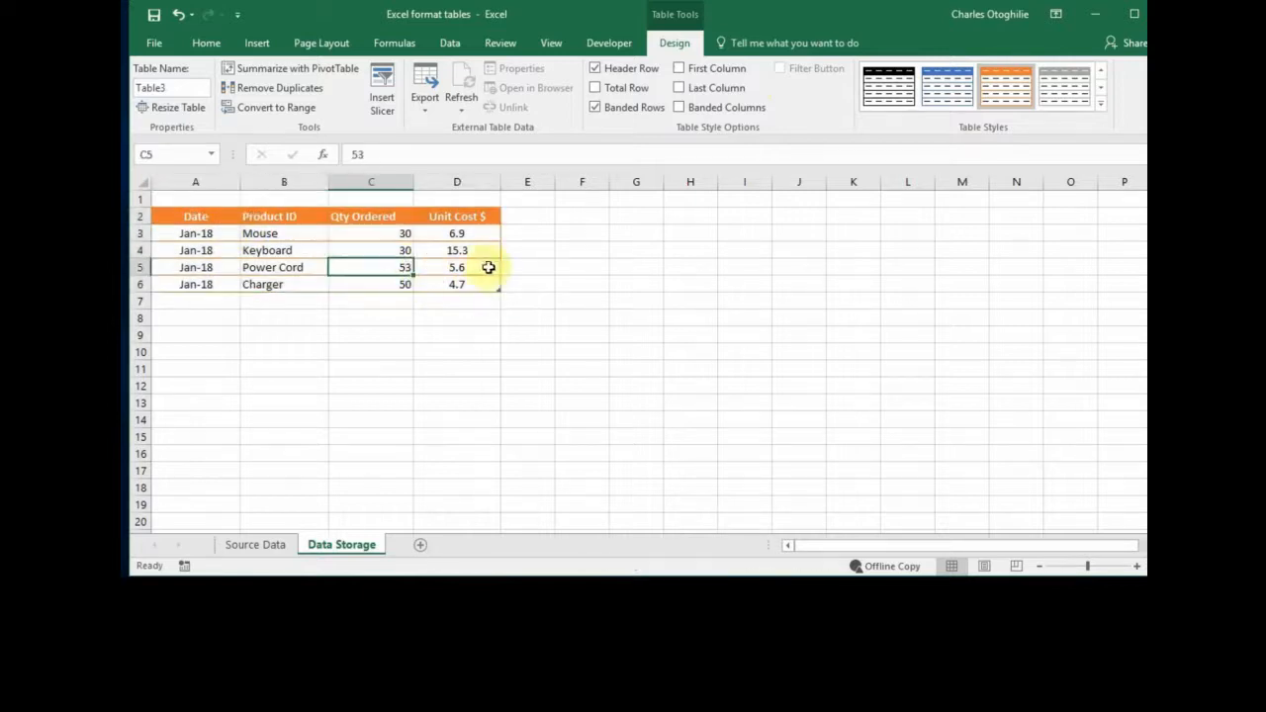
click(1102, 103)
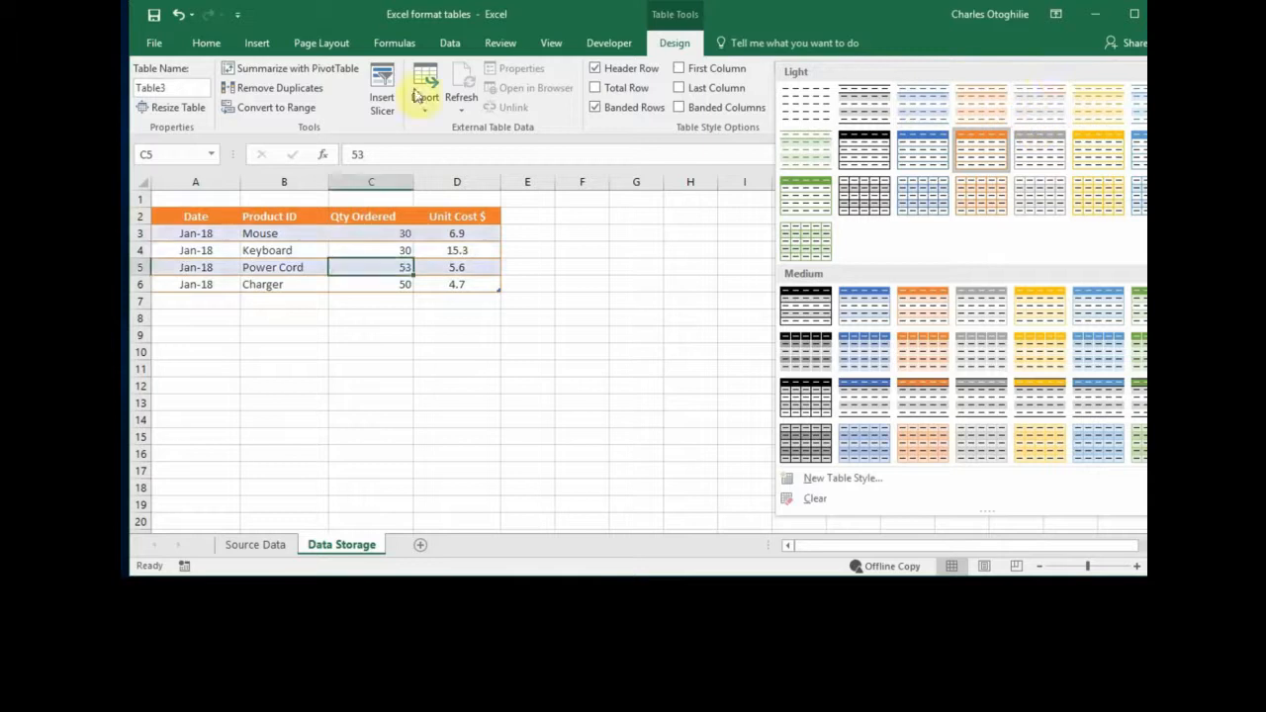
click(307, 265)
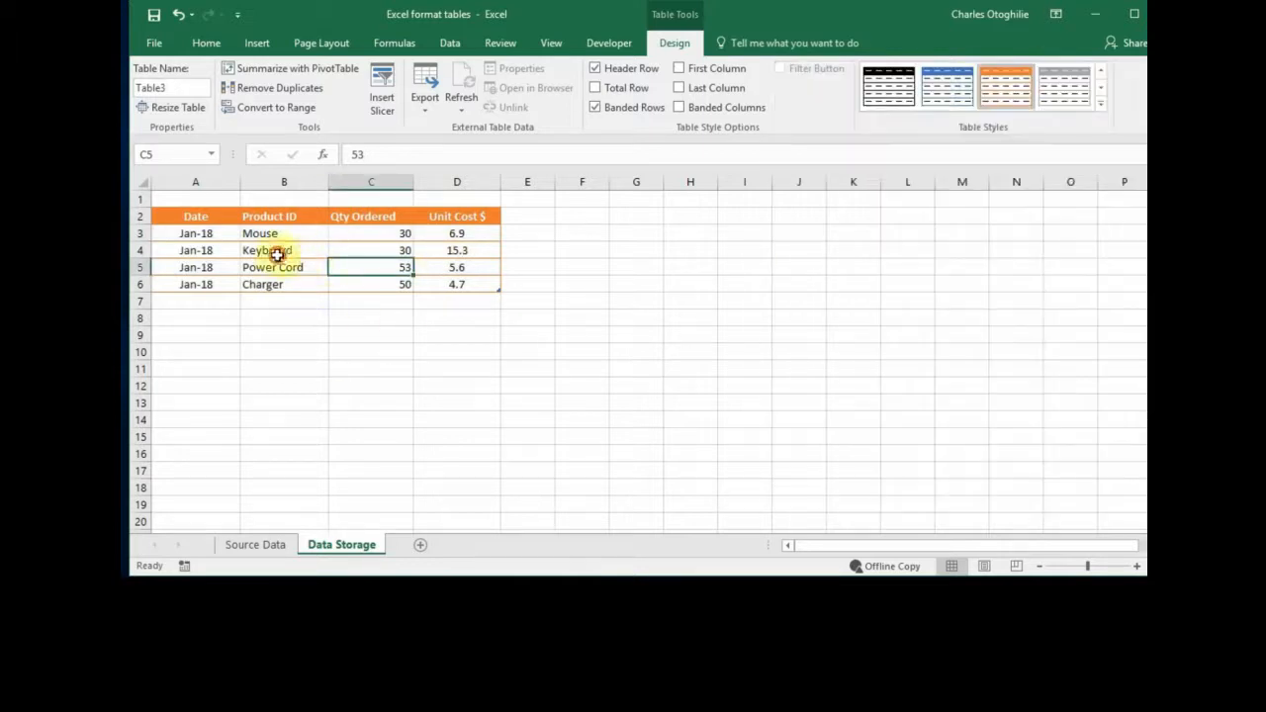
Examine the extent of the table across A2:D6, including its header and individual data cells.
click(278, 254)
click(386, 235)
click(445, 249)
click(430, 284)
click(458, 247)
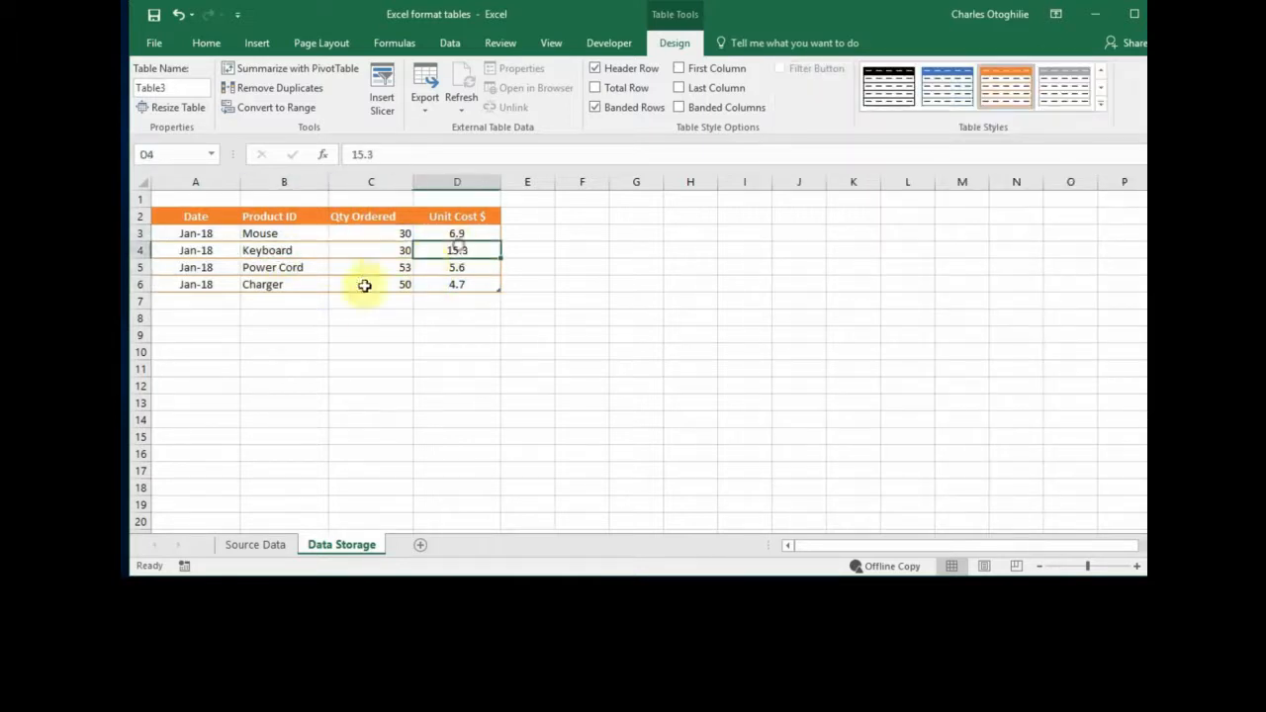
click(274, 251)
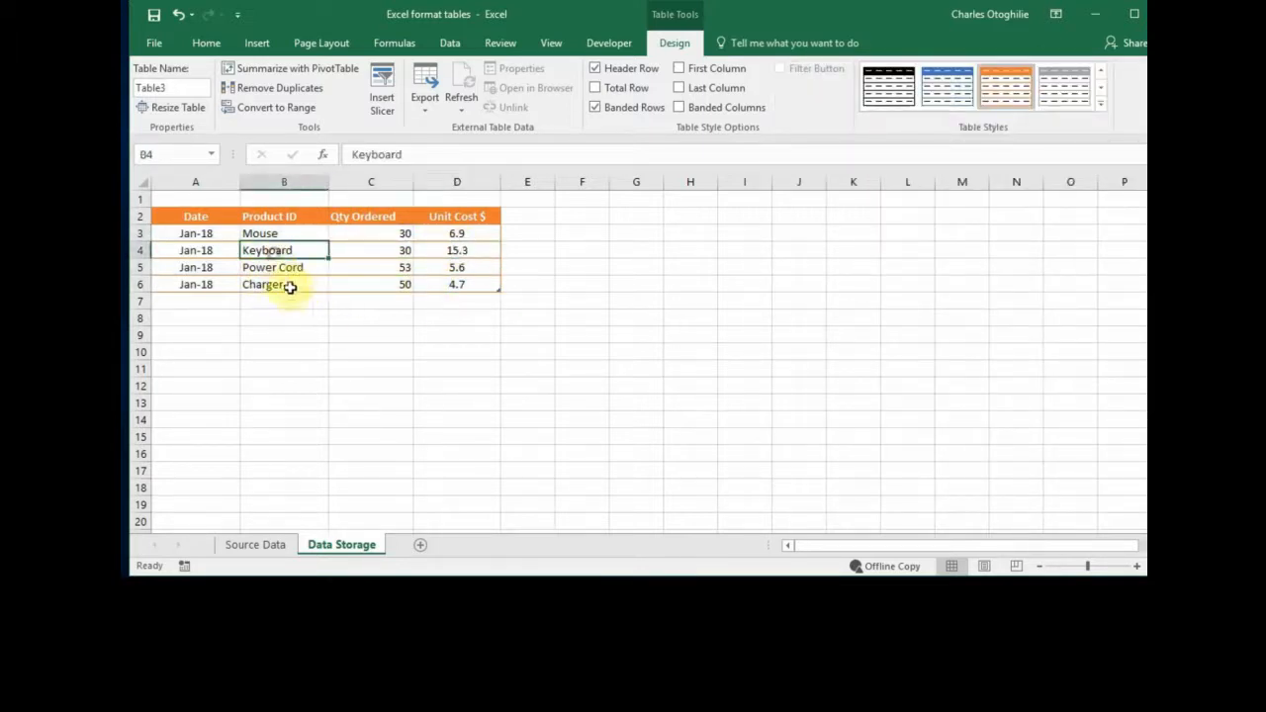
drag(192, 216, 427, 280)
click(425, 270)
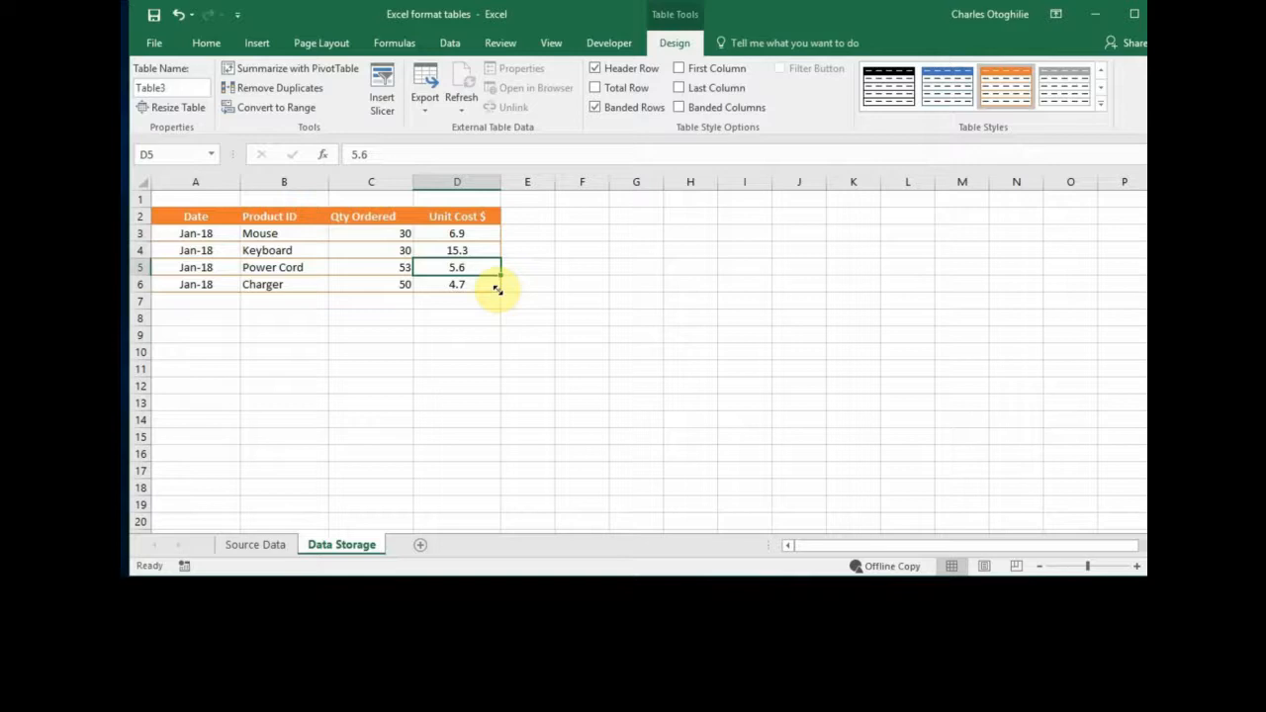
click(252, 250)
click(195, 248)
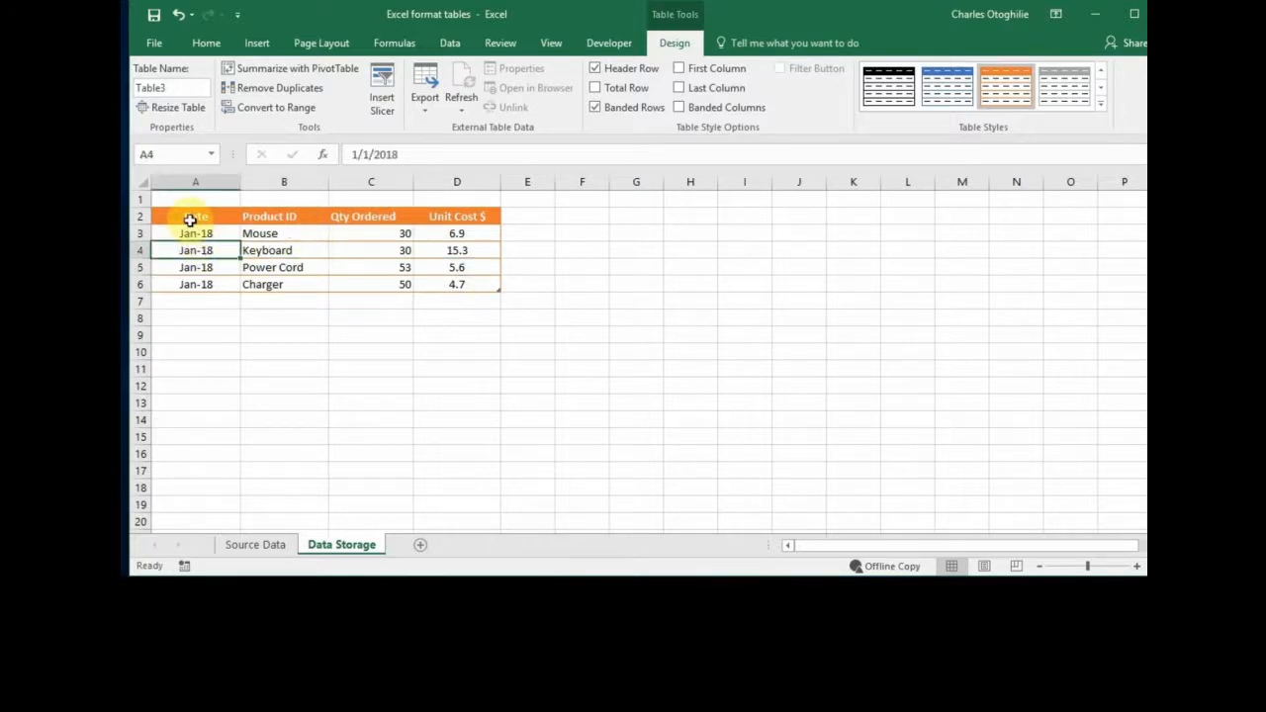
drag(190, 220, 445, 280)
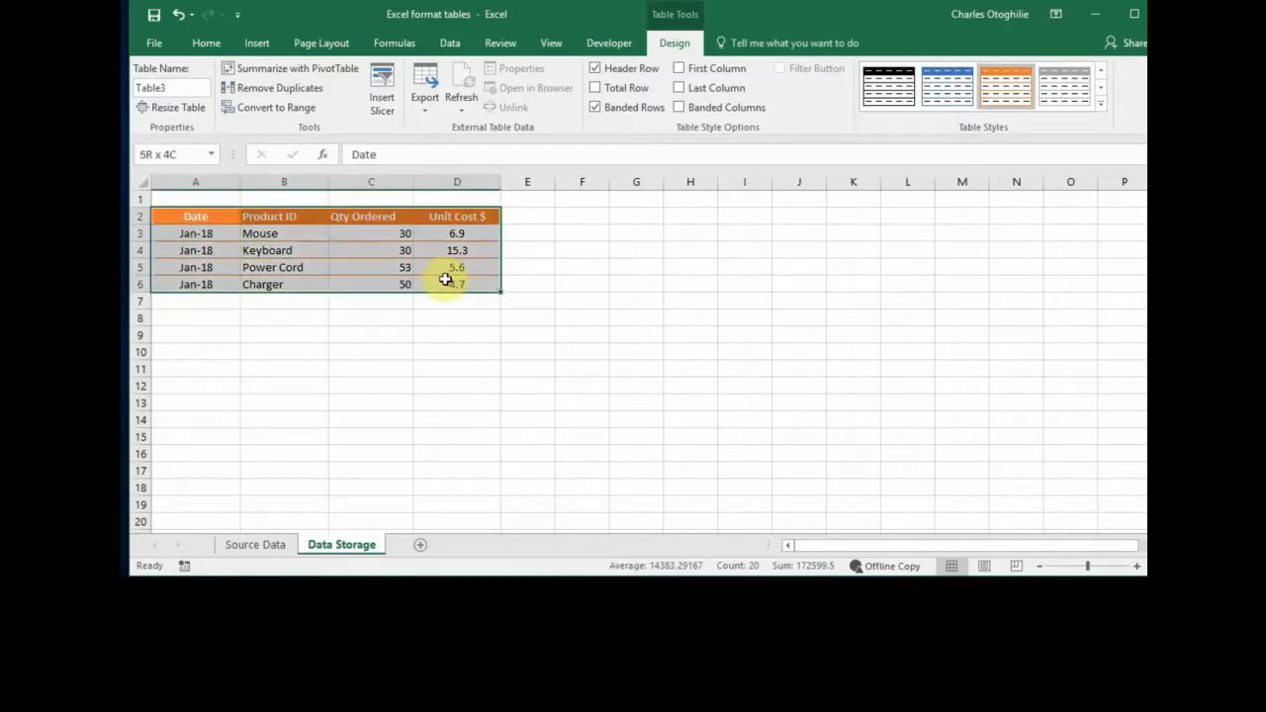
drag(203, 233, 417, 285)
click(390, 229)
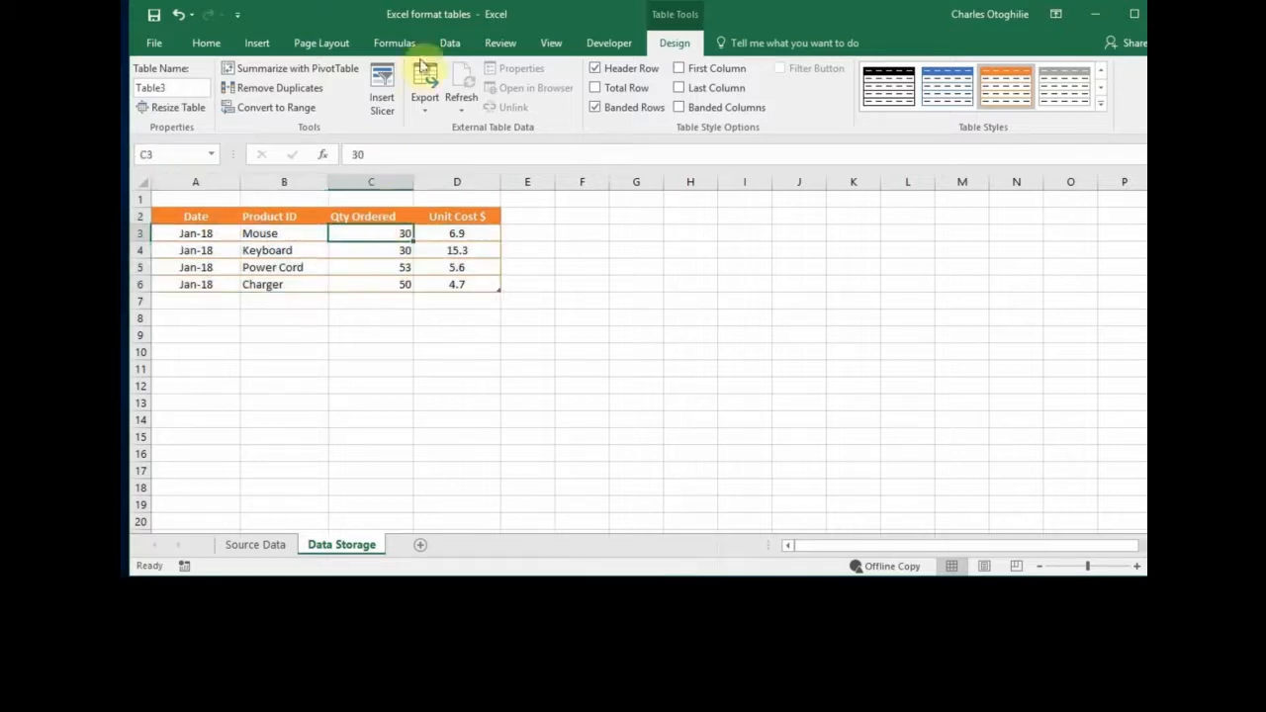
click(345, 205)
click(346, 215)
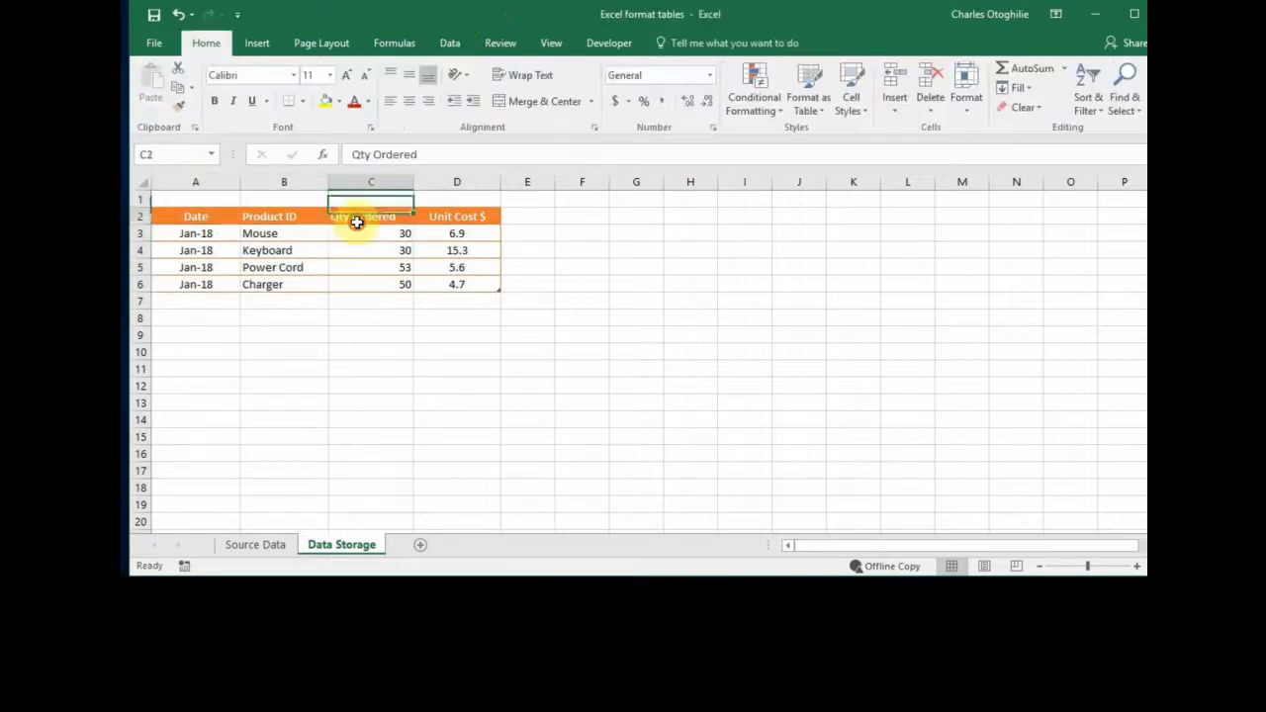
click(314, 253)
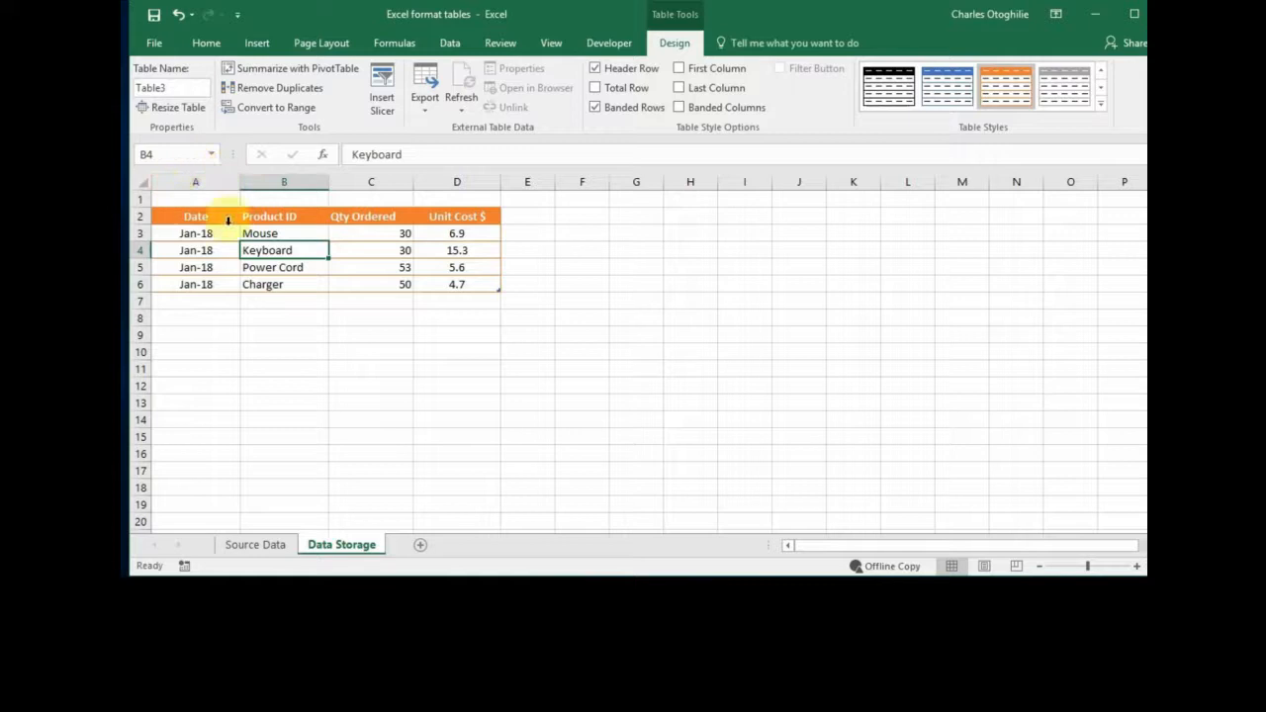
Select the table's data range by its defined name Table3, and return to a single cell in the Unit Cost $ column.
click(214, 160)
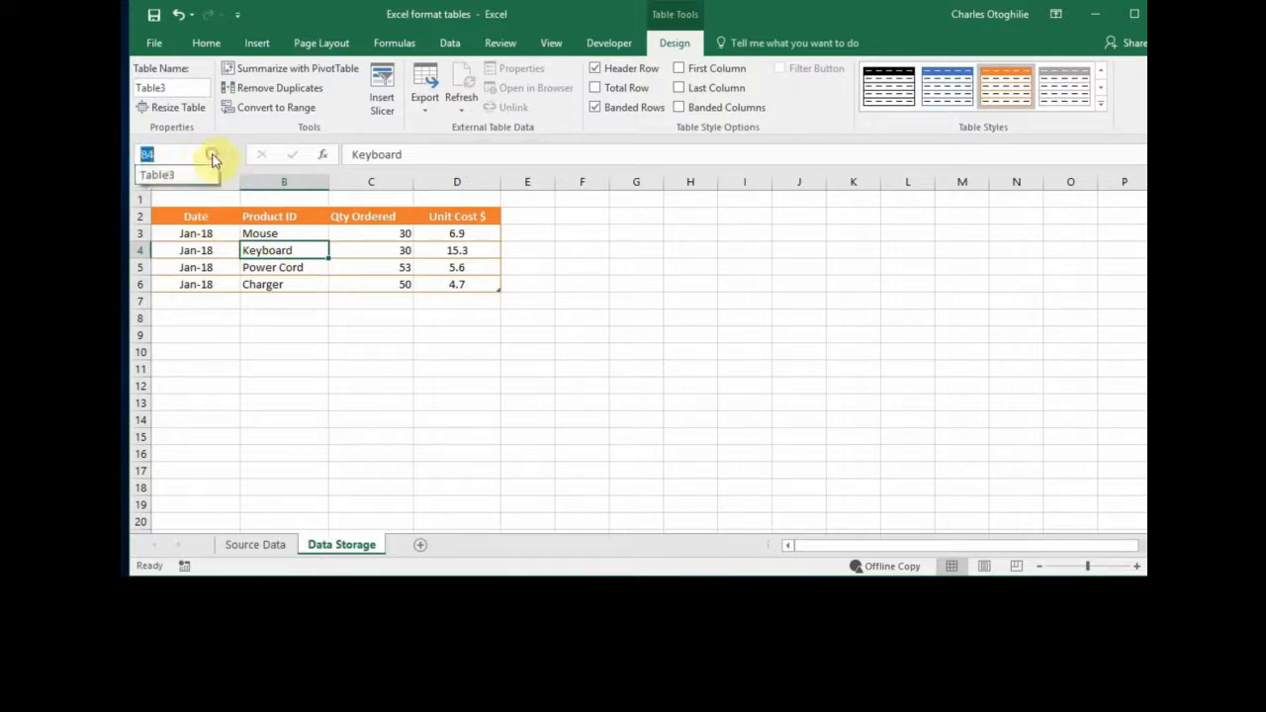
click(161, 175)
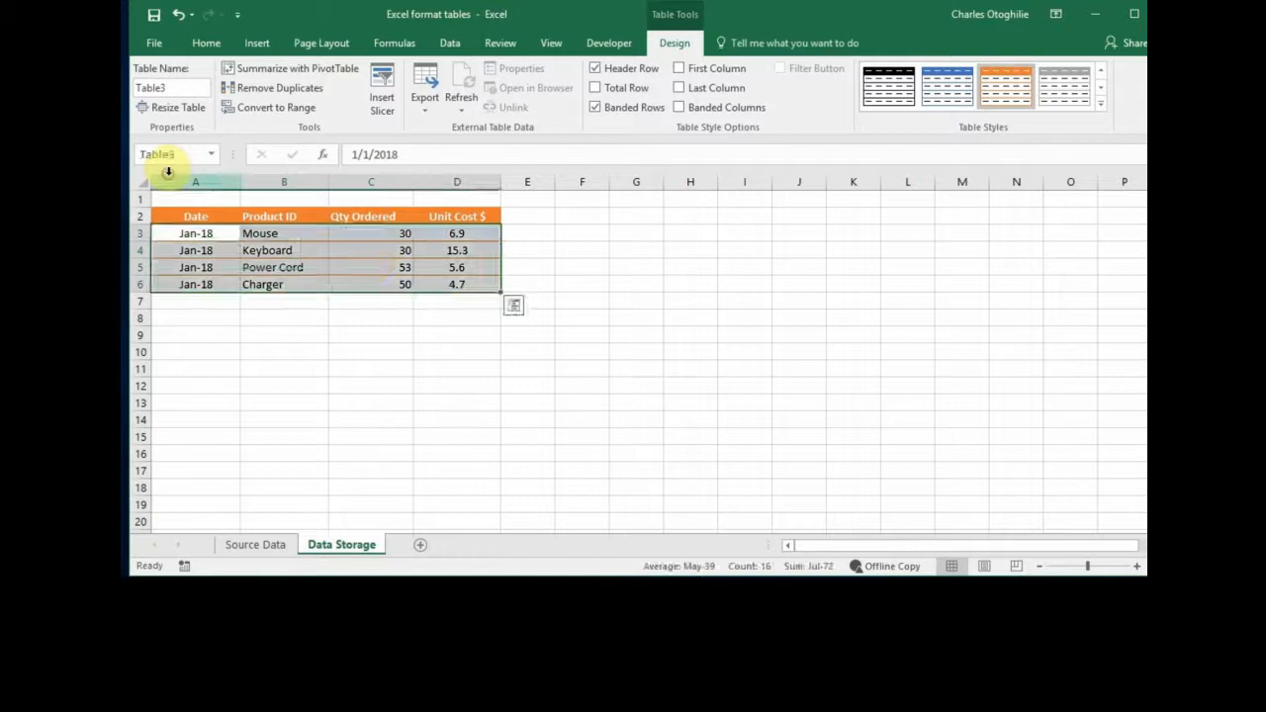
click(287, 250)
click(450, 268)
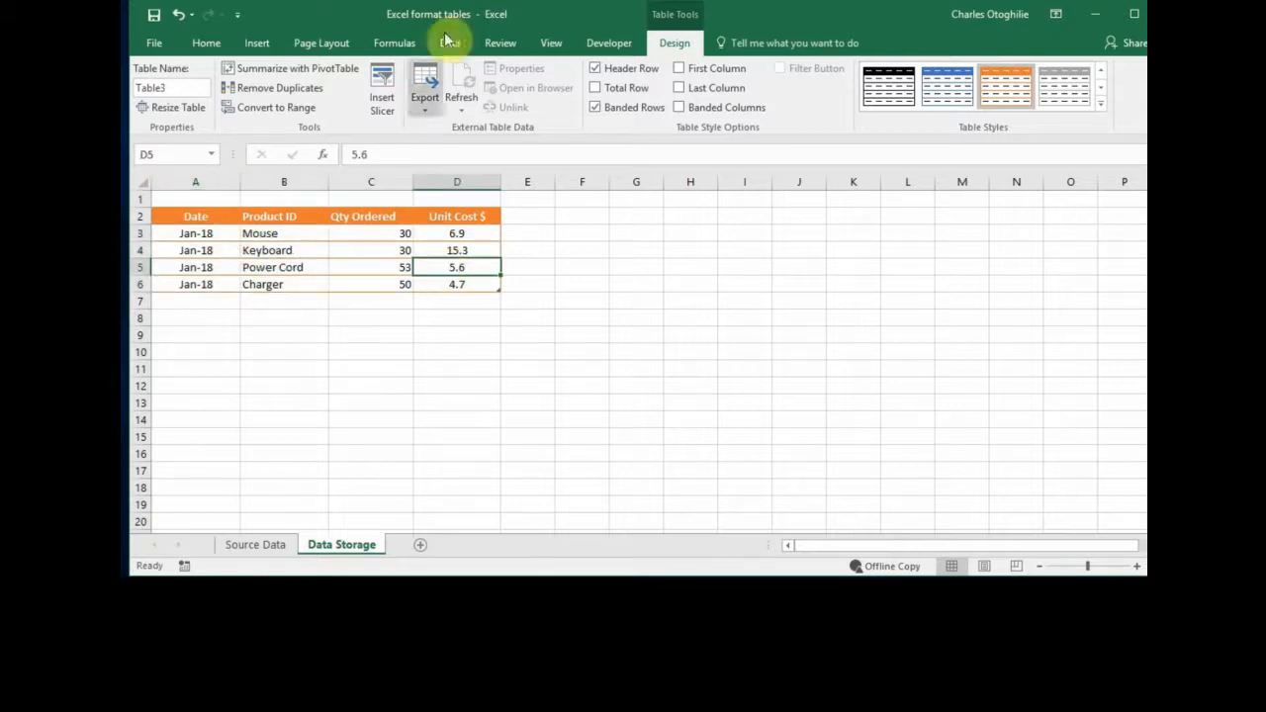
Inspect the cell range that Table3 refers to in the Name Manager, moving the dialog clear of the table, and close it.
click(404, 43)
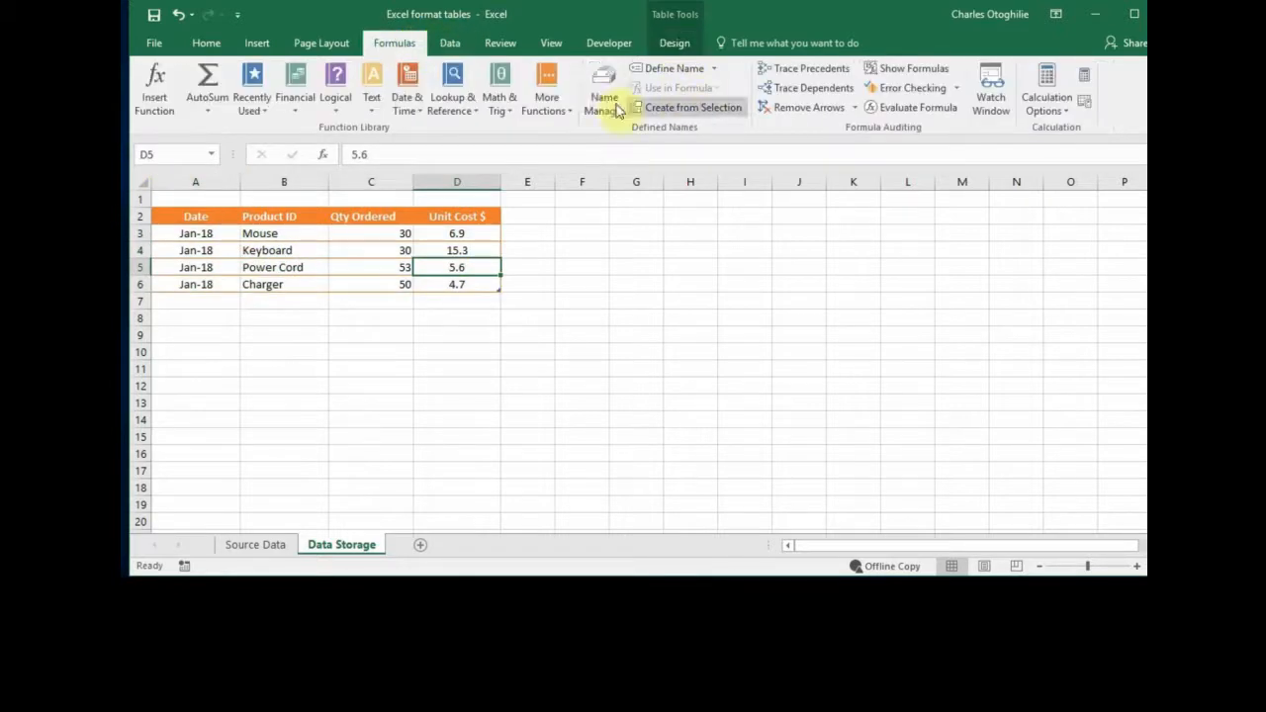
click(604, 84)
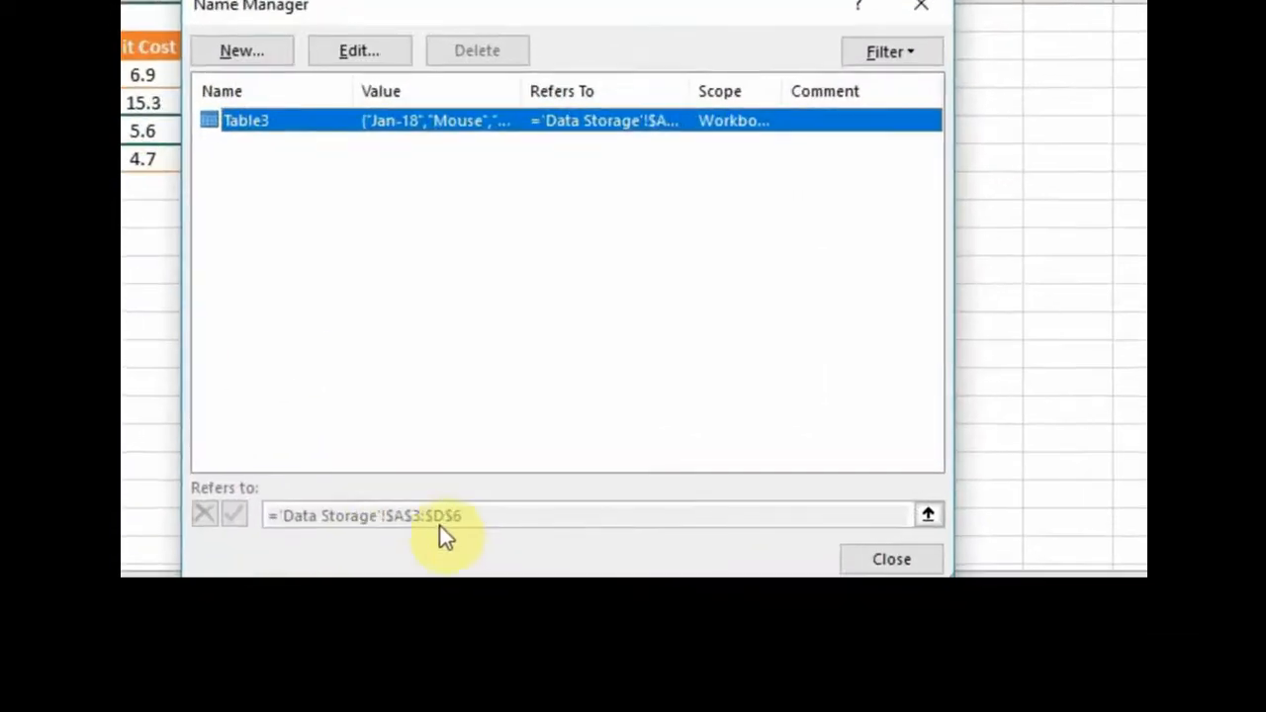
drag(593, 7, 990, 111)
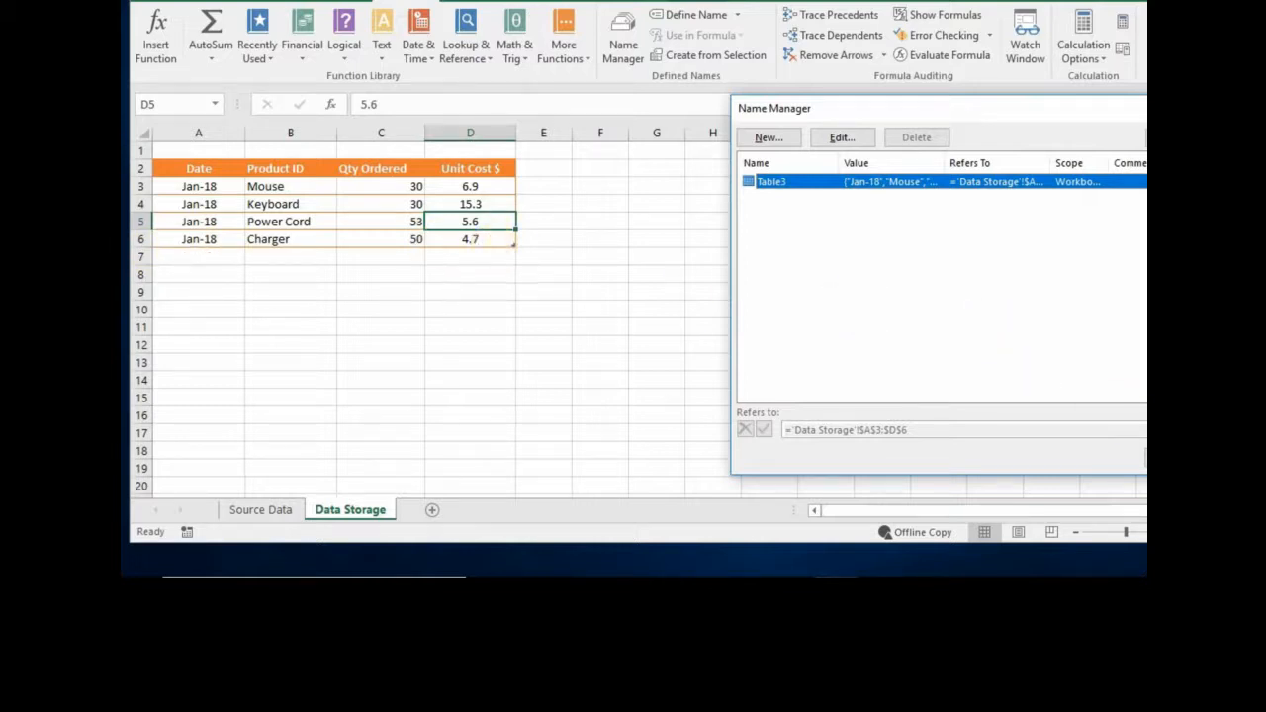
click(1177, 457)
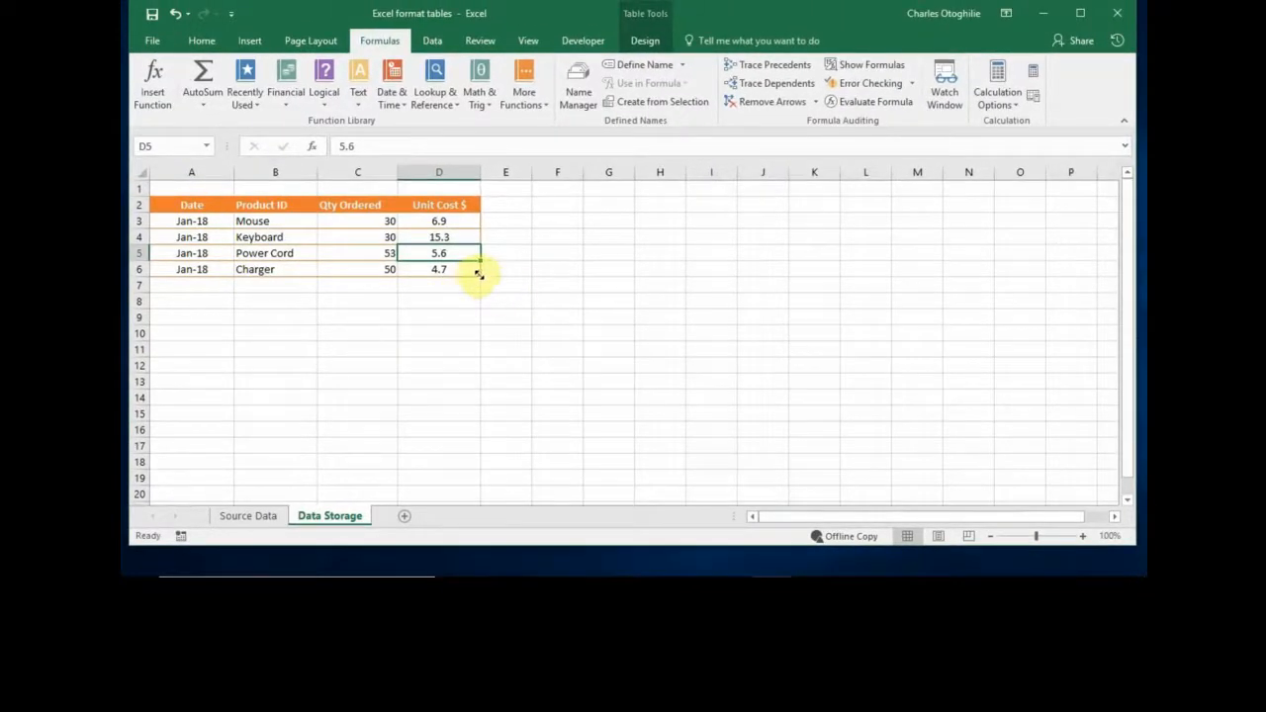
Extend the table down to row 10 and check the empty rows added beneath the January data.
drag(479, 277, 478, 343)
click(207, 302)
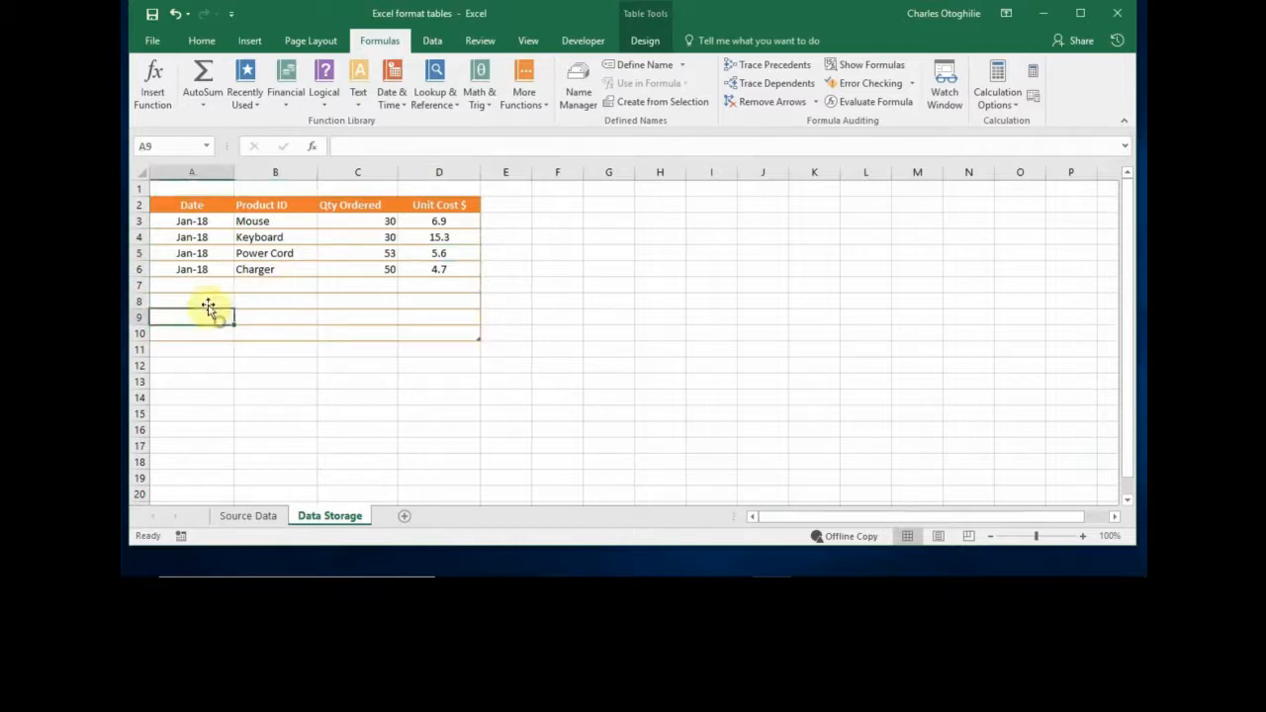
click(183, 281)
click(359, 317)
click(380, 299)
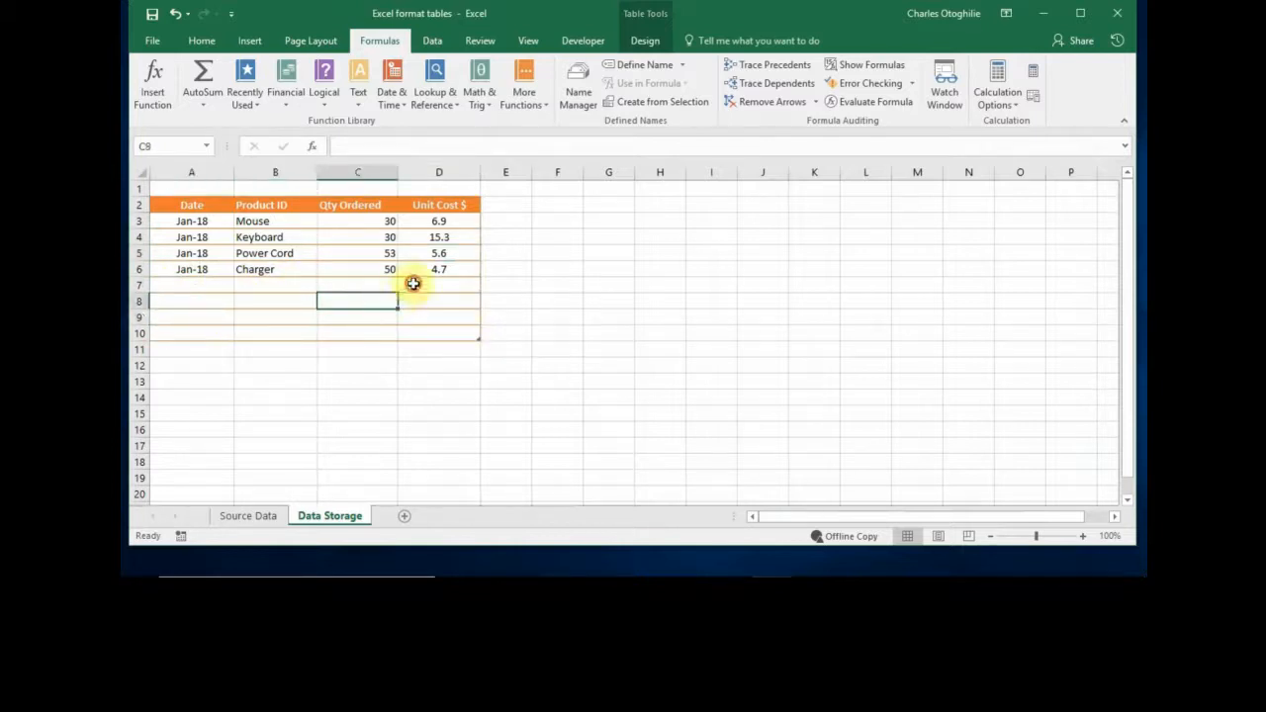
click(412, 281)
click(358, 286)
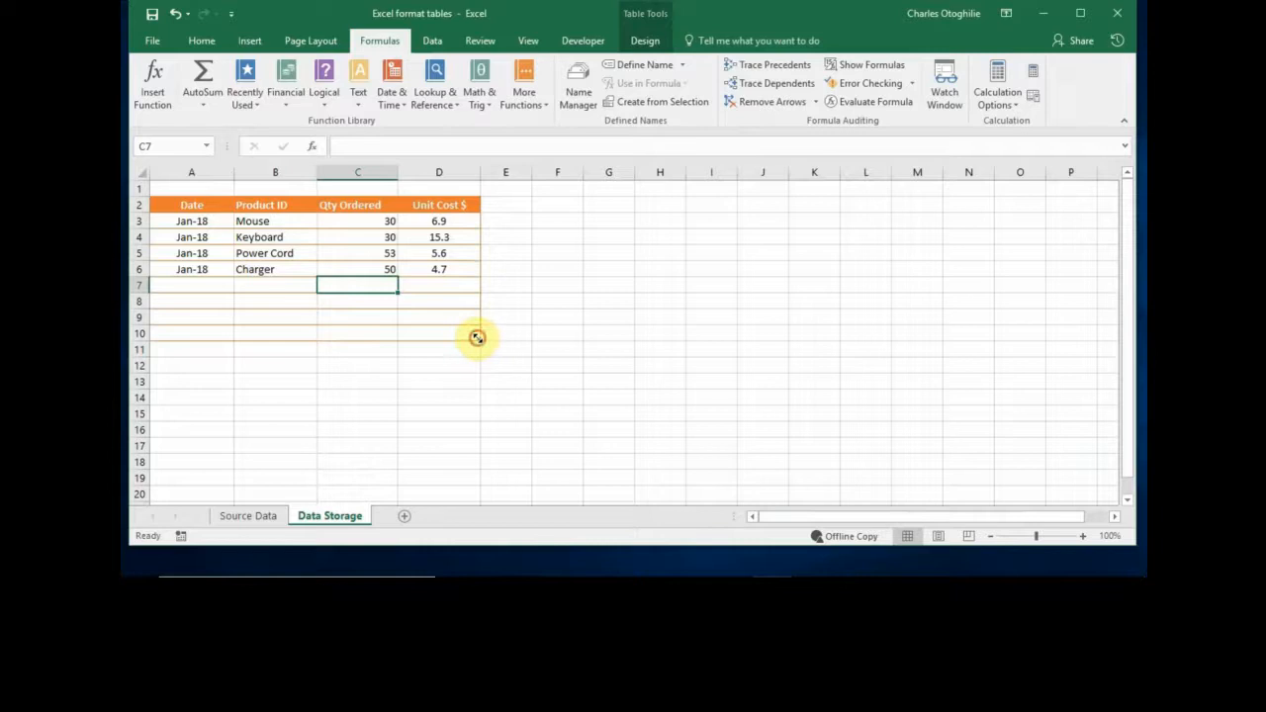
Shrink the table back so it ends at row 6, and check row 7 below it.
drag(477, 337, 467, 279)
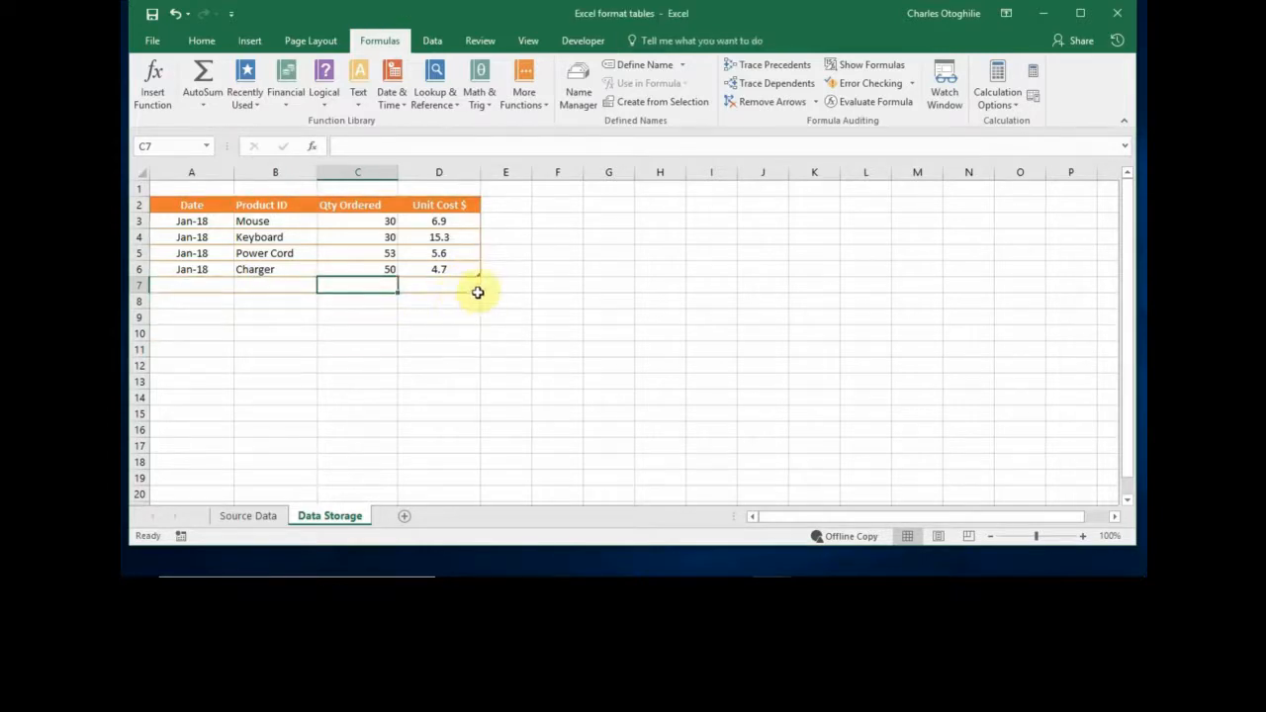
click(475, 316)
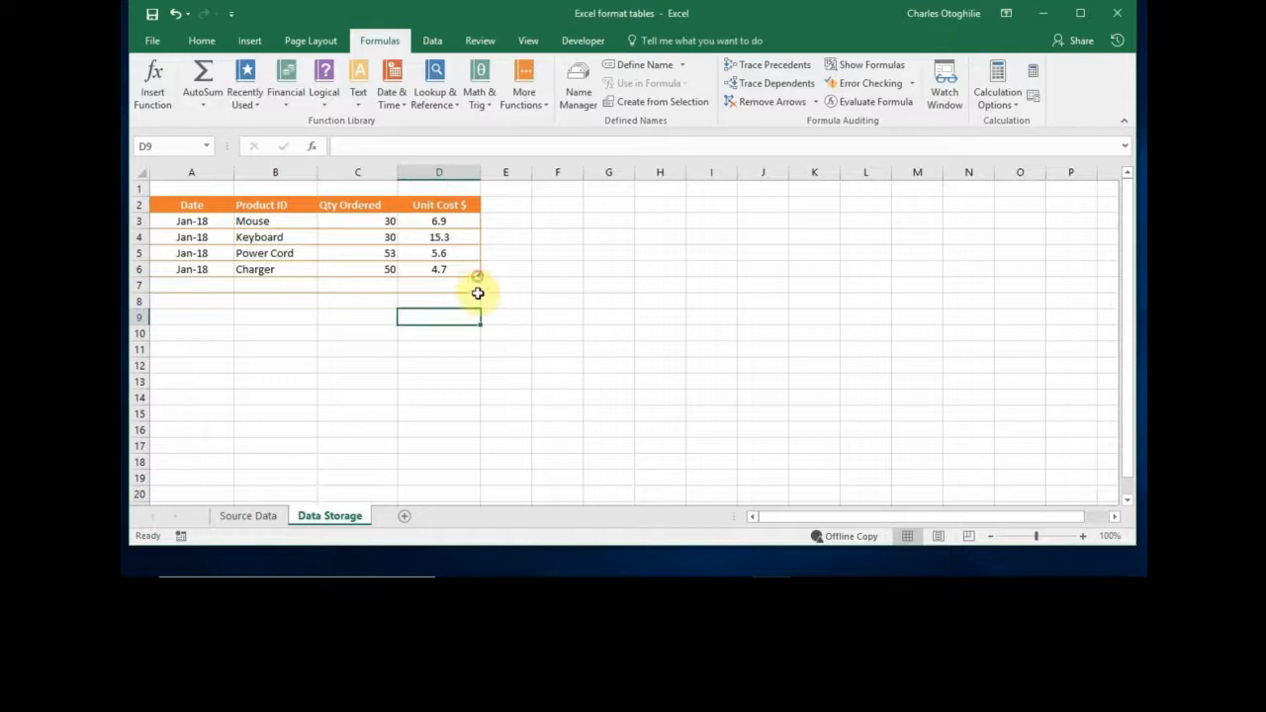
click(140, 285)
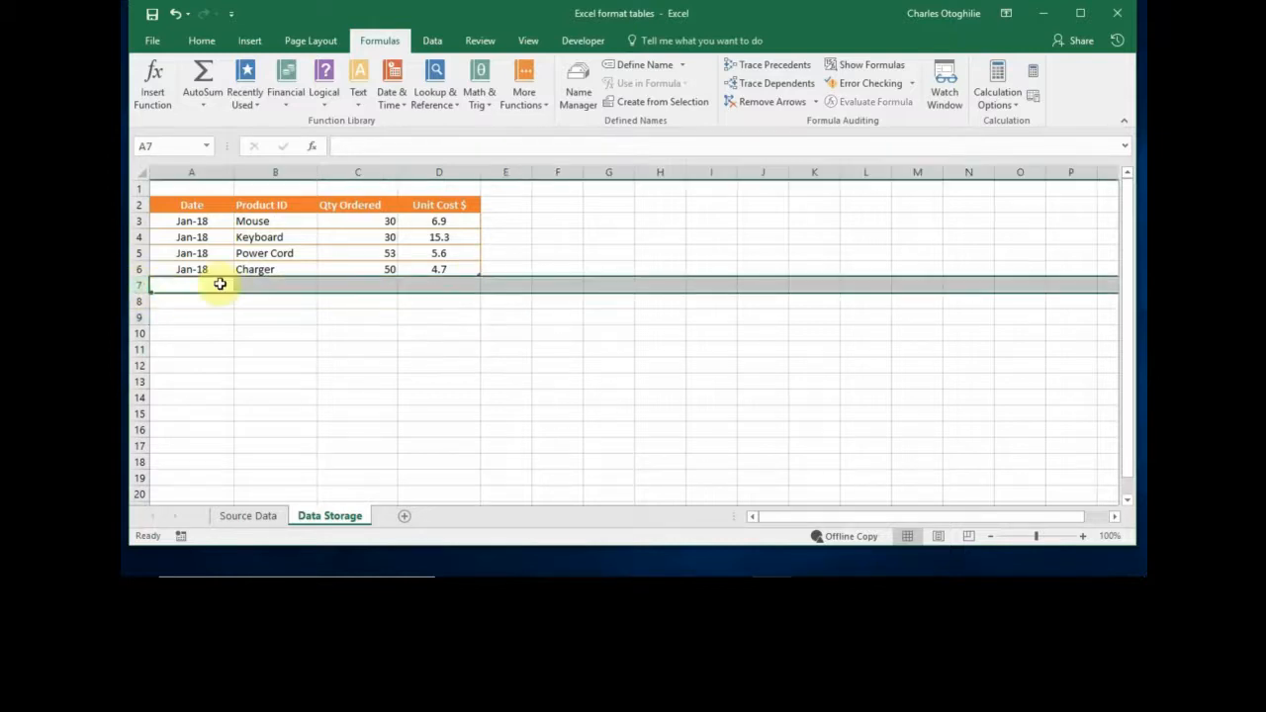
click(281, 221)
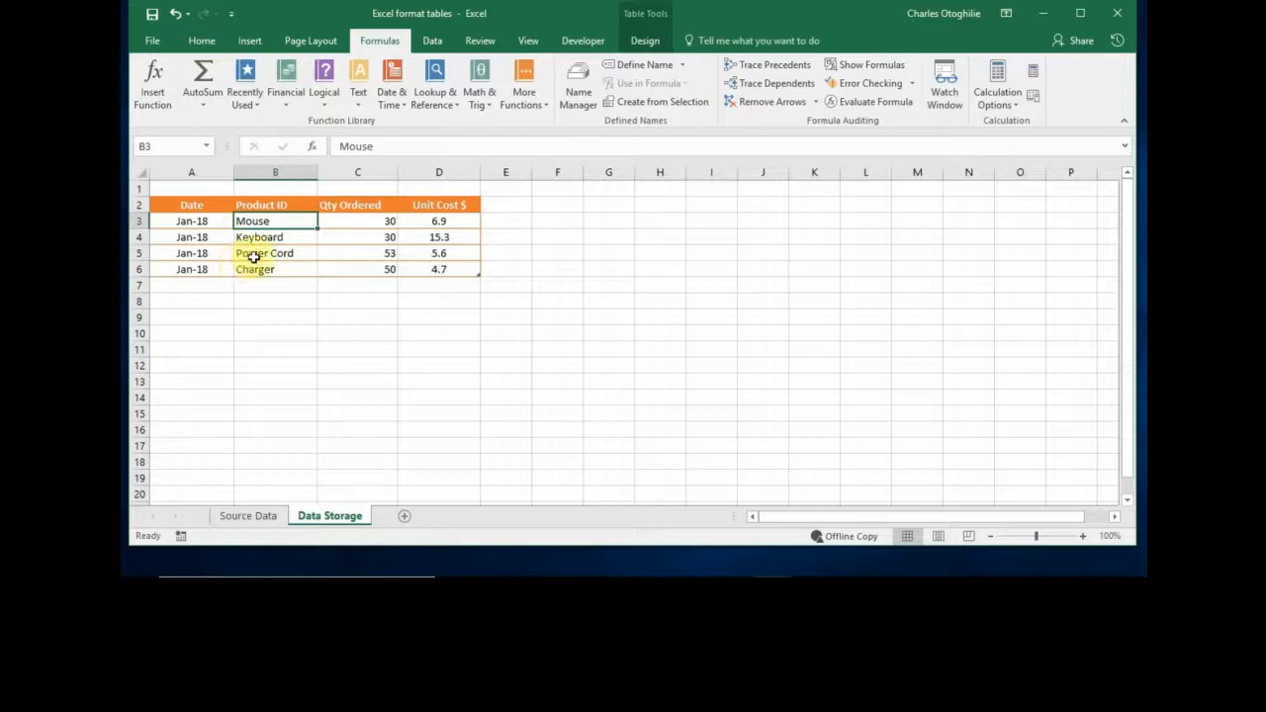
click(219, 265)
click(208, 252)
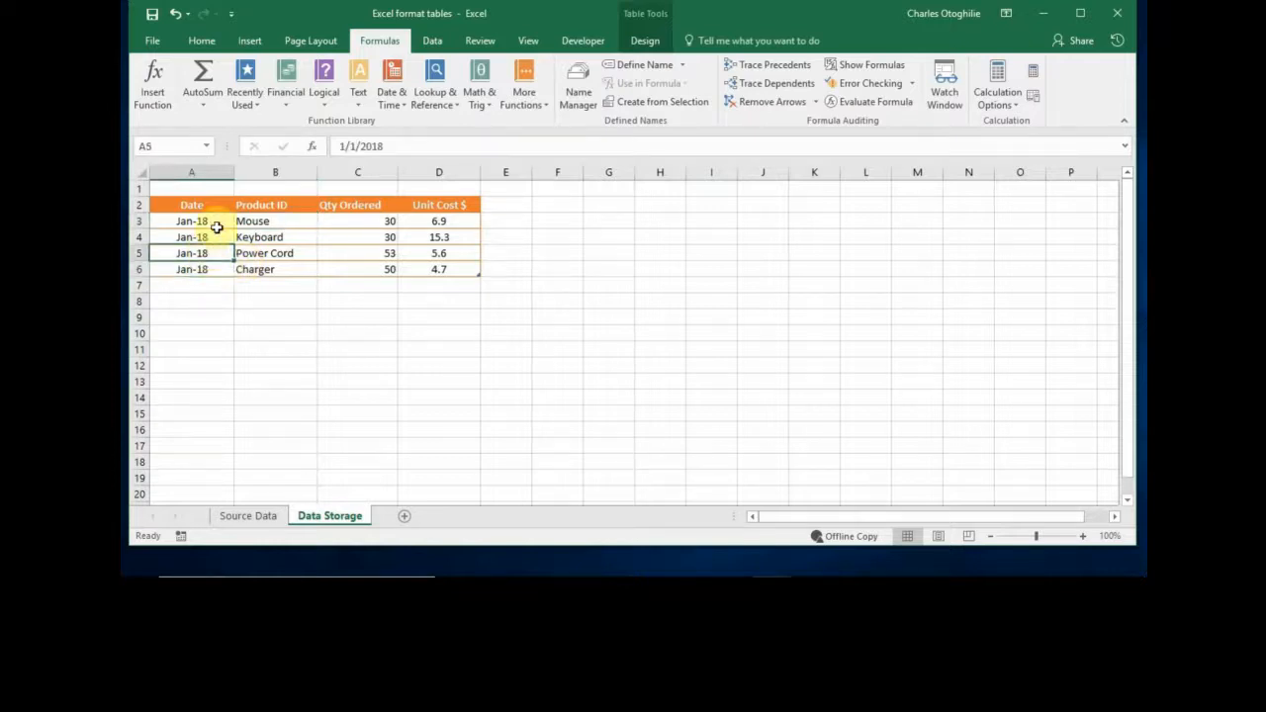
click(442, 239)
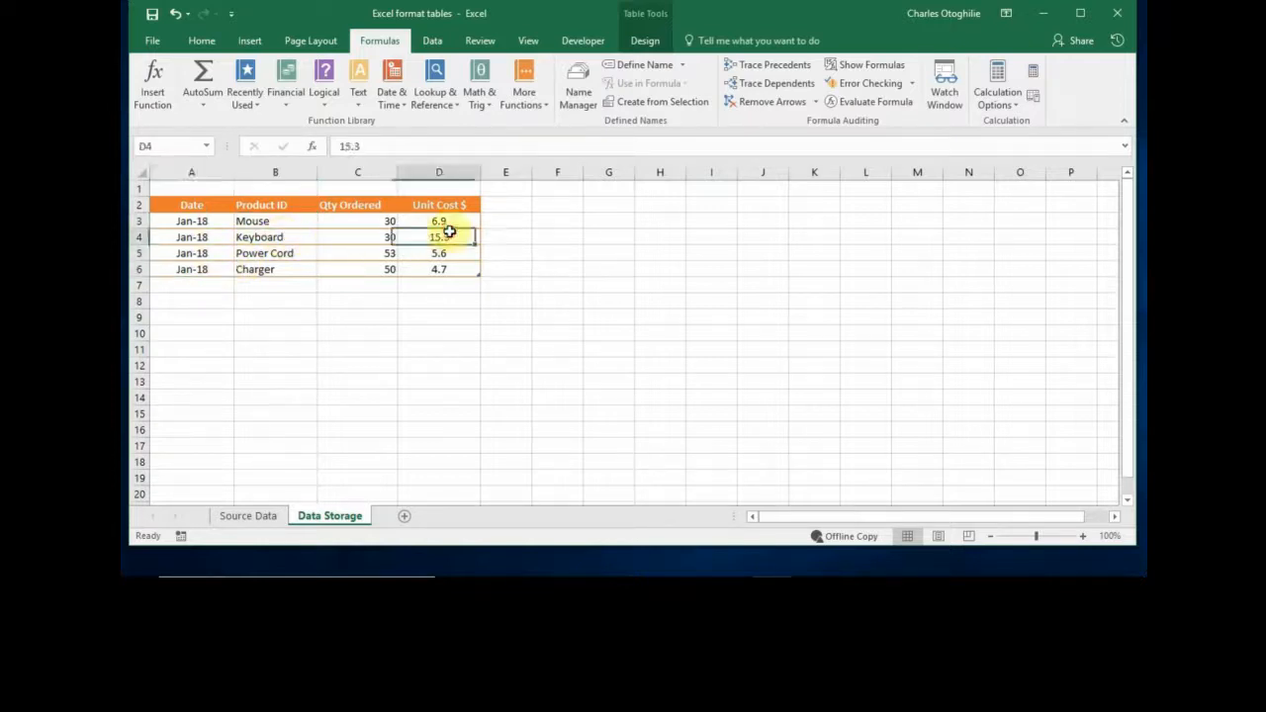
click(214, 222)
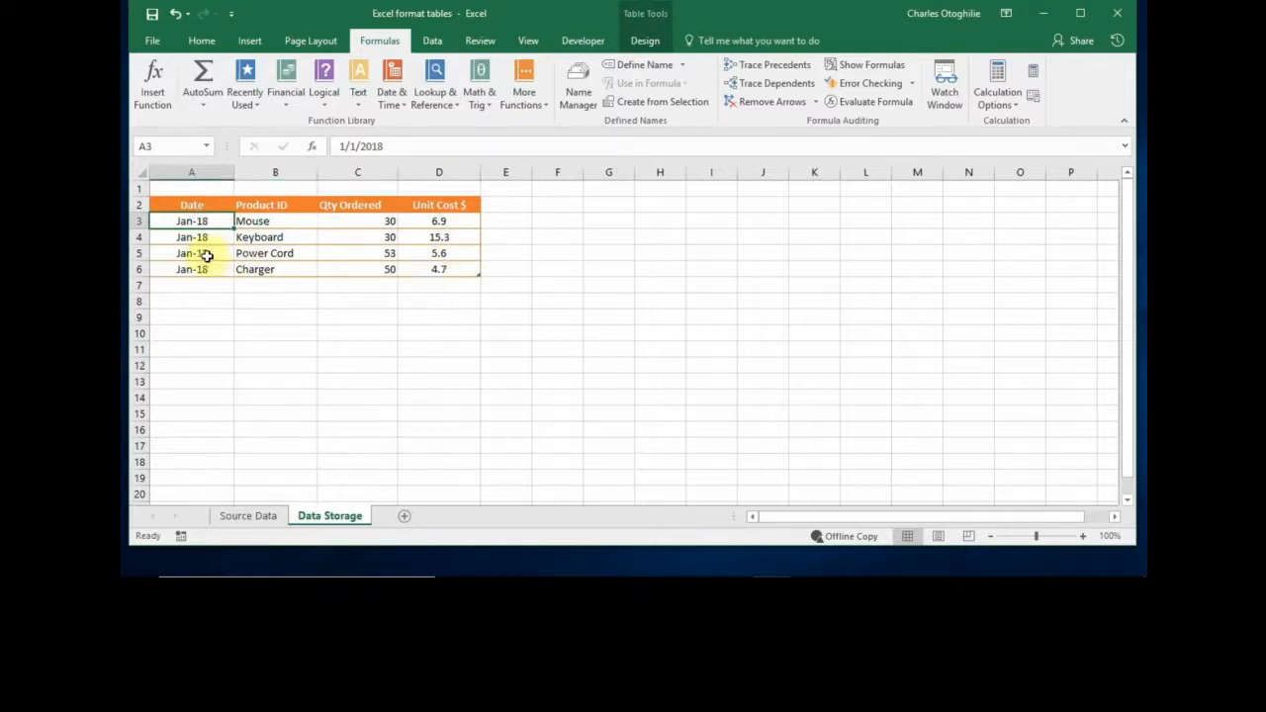
click(299, 259)
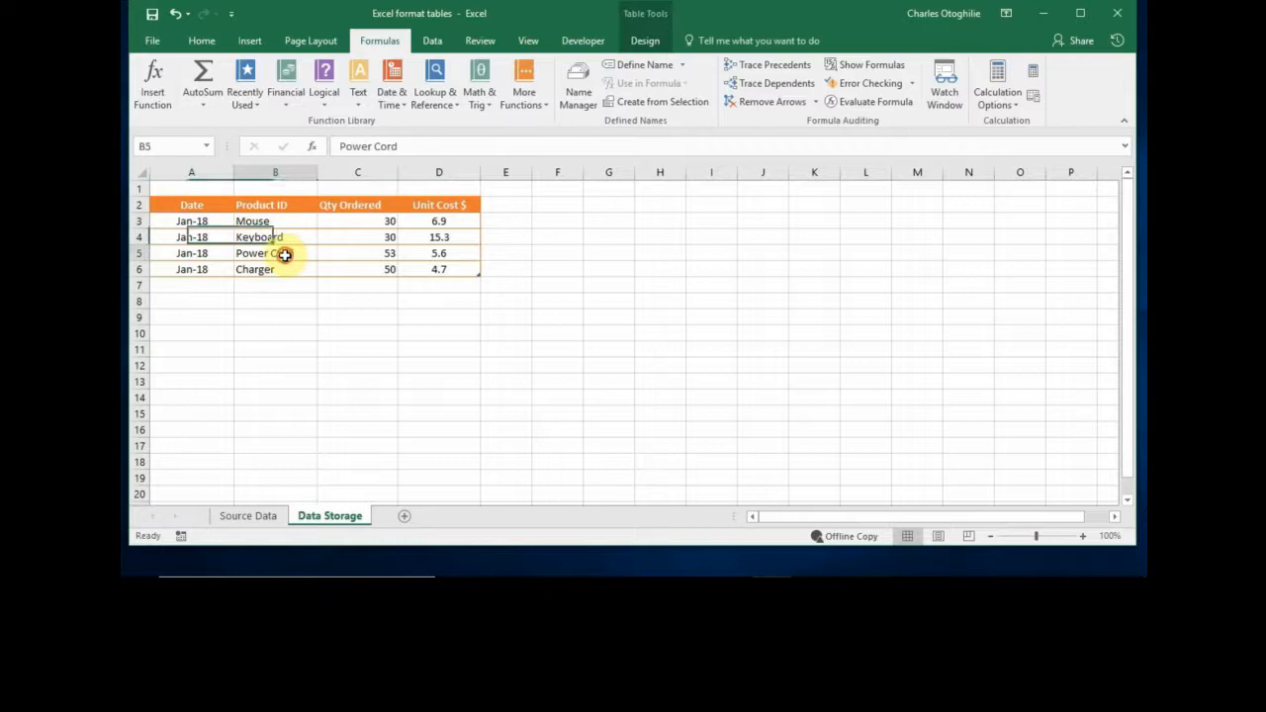
Copy the four Feb-18 rows, A8:D11, from the Source Data sheet.
click(250, 518)
click(246, 396)
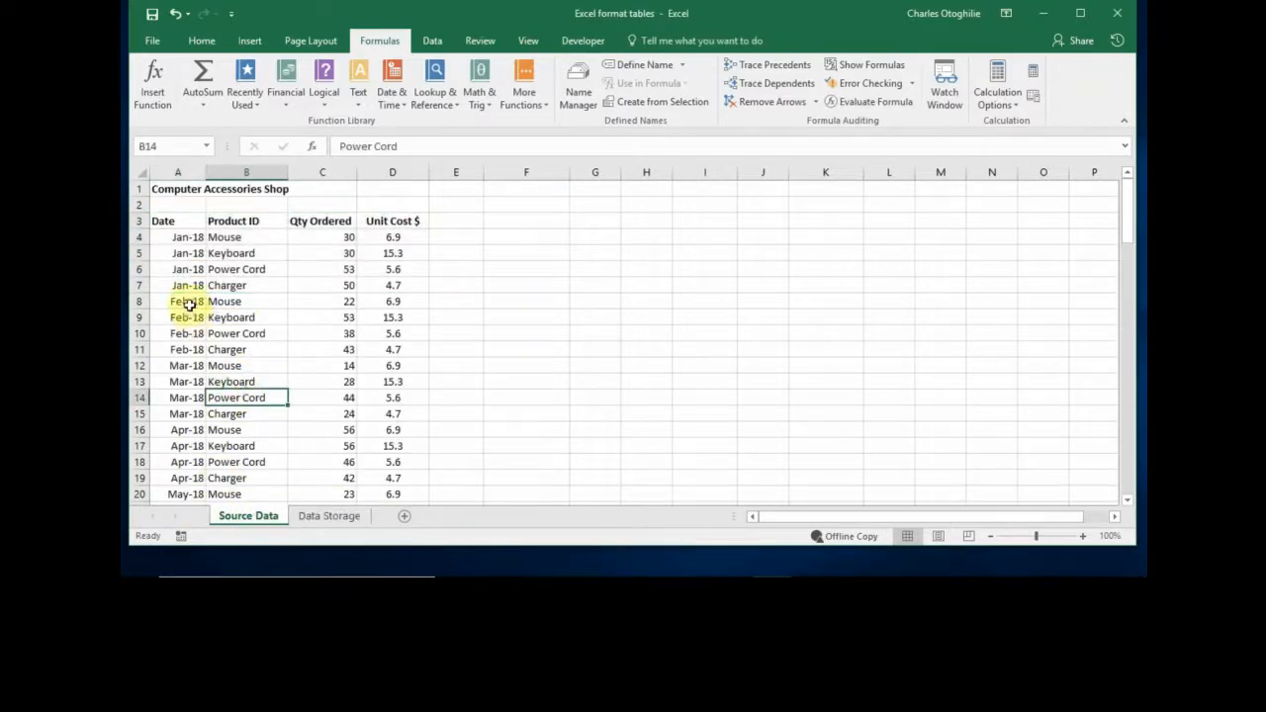
drag(189, 305, 367, 355)
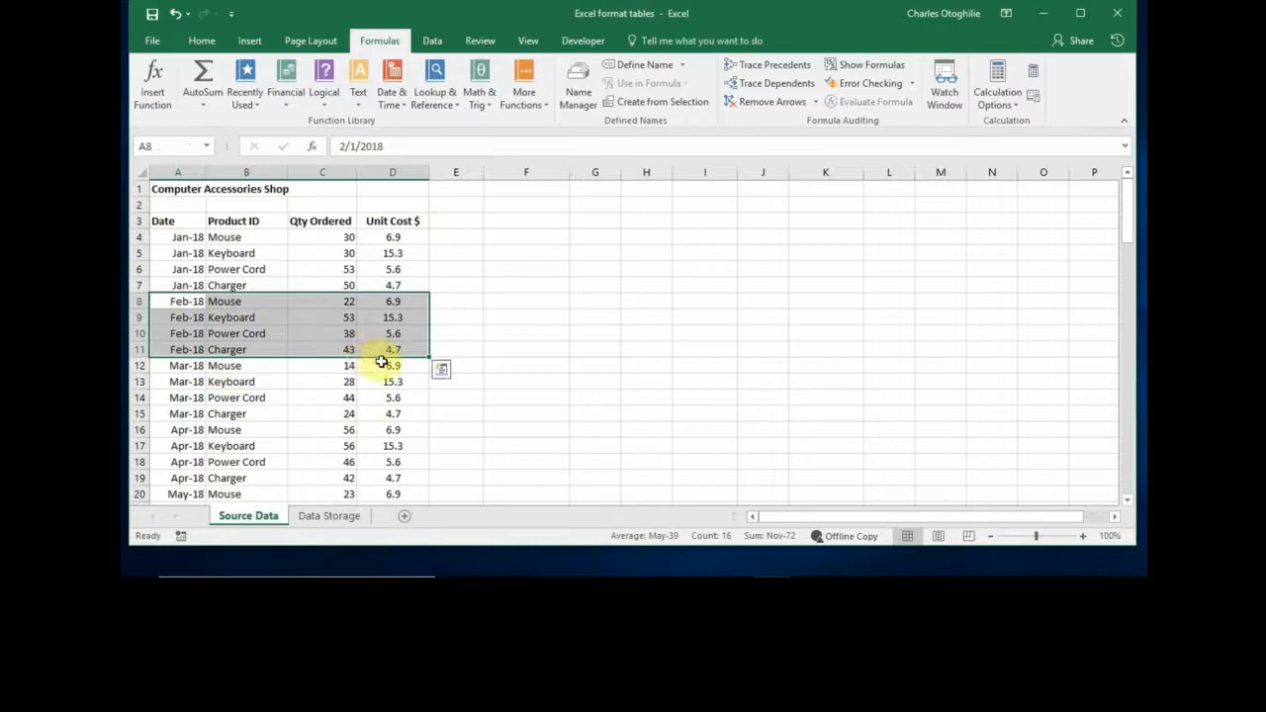
key(ctrl+c)
Paste the copied February rows as values only at A7 on the Data Storage sheet, directly below the table.
click(330, 518)
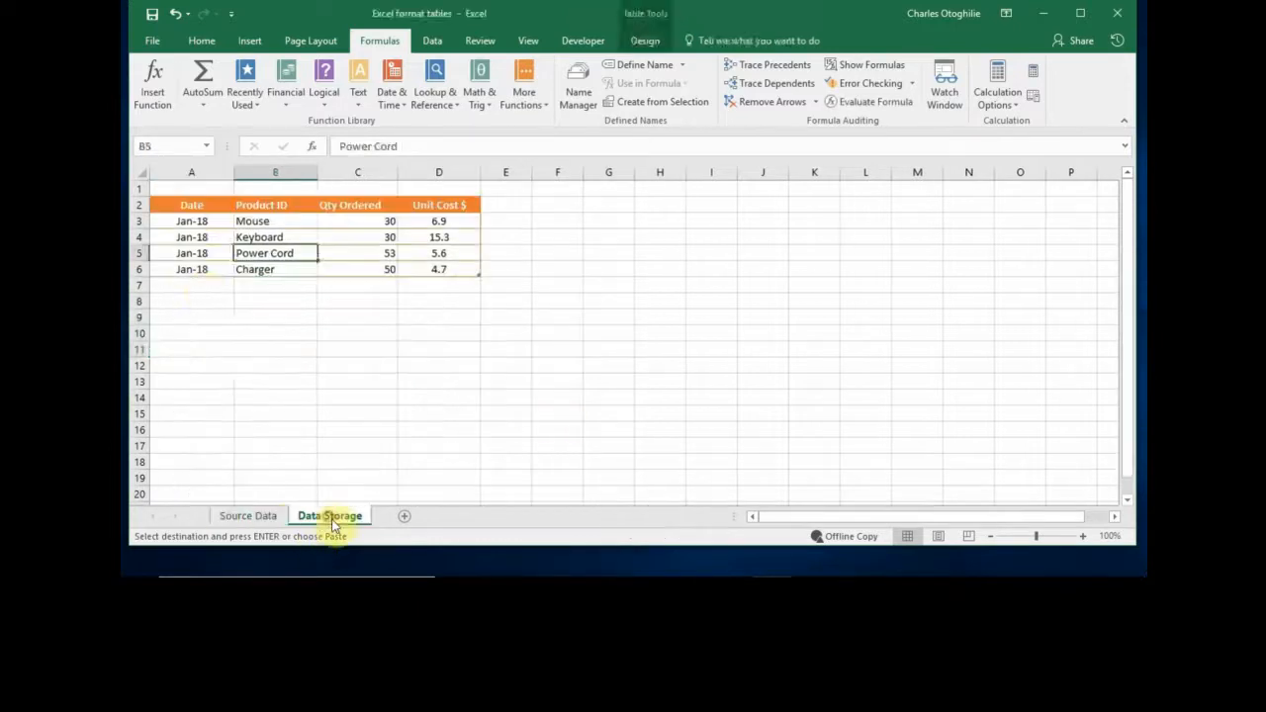
click(268, 354)
click(201, 284)
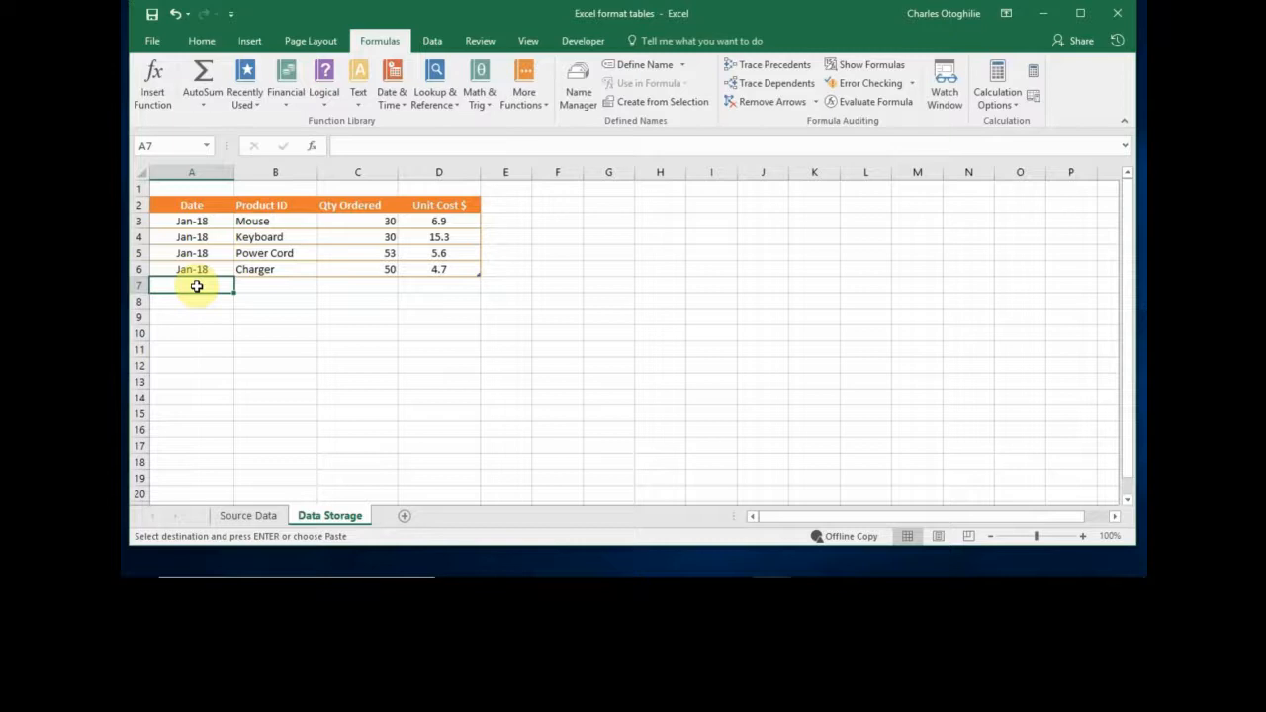
click(202, 40)
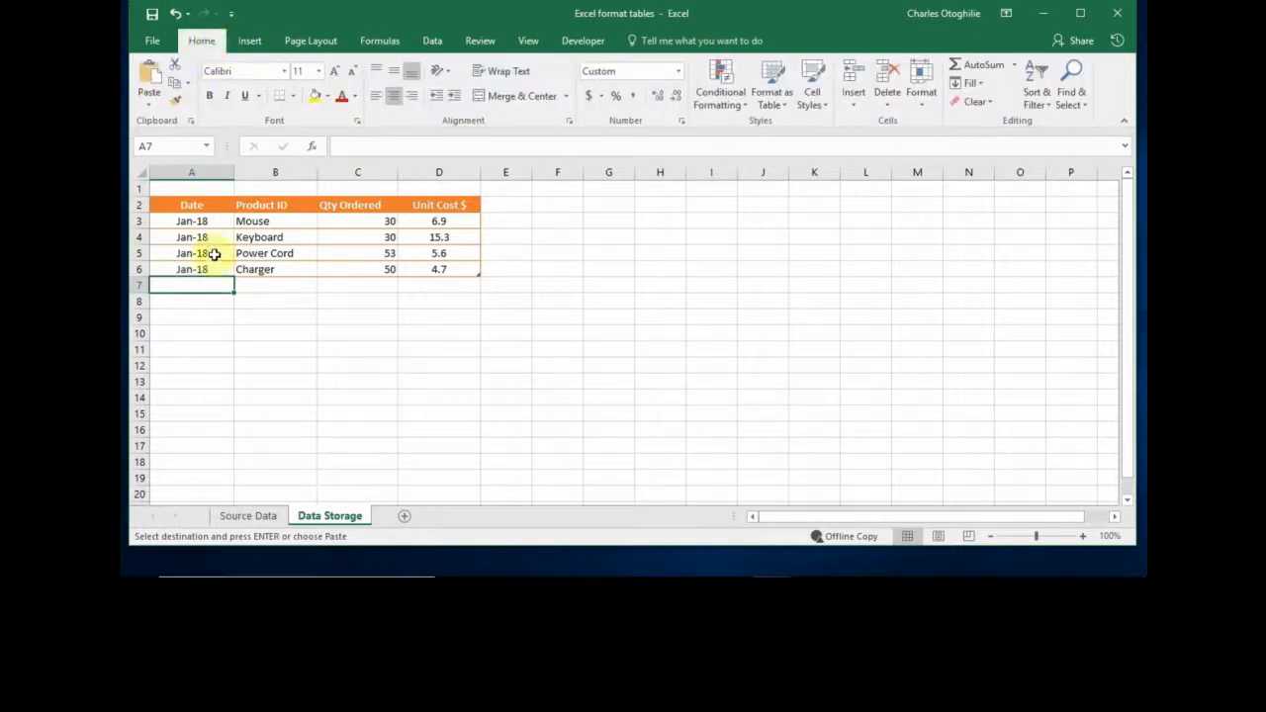
click(149, 107)
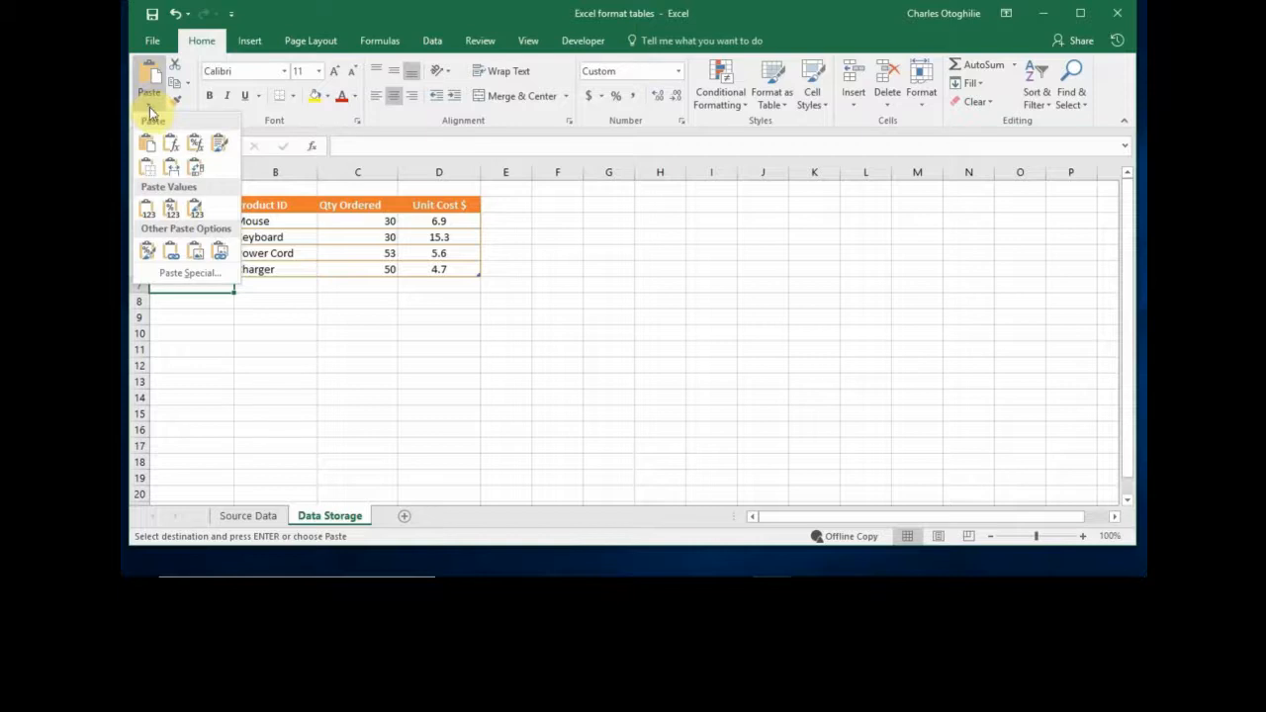
click(148, 215)
click(268, 316)
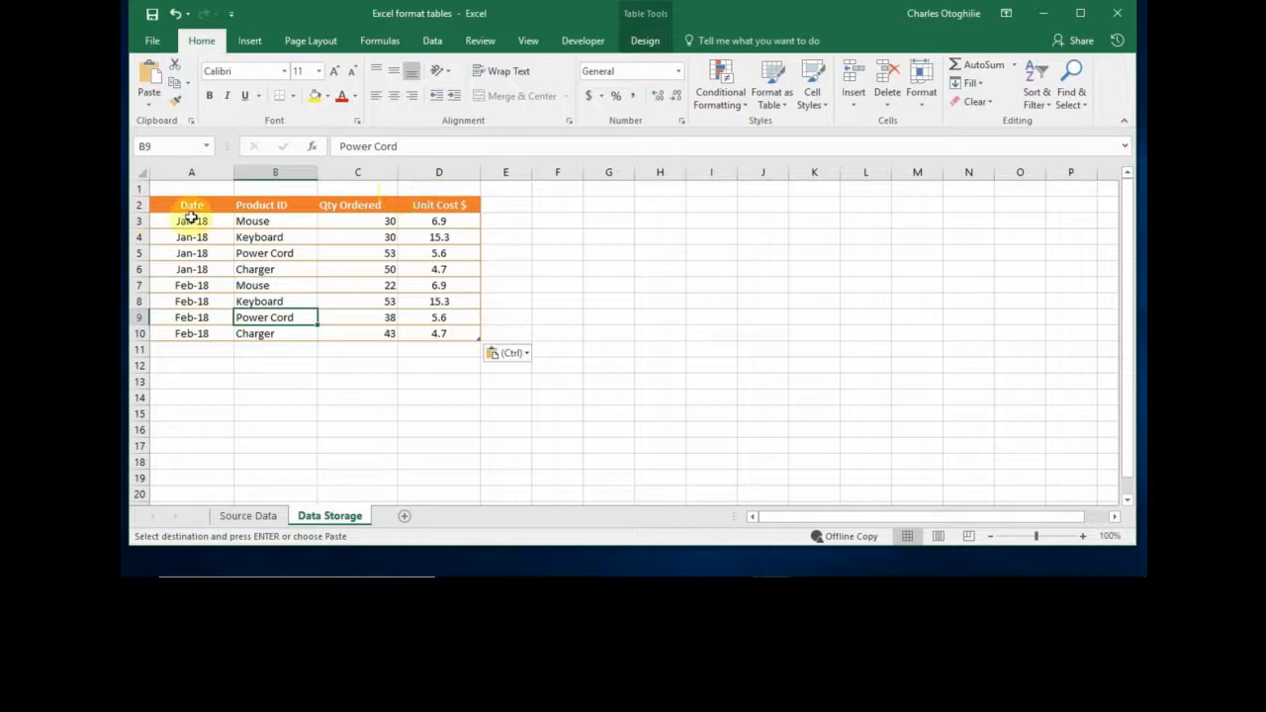
Check the cell range Table3 refers to in the Name Manager, move the dialog clear of the table, and close it.
click(380, 42)
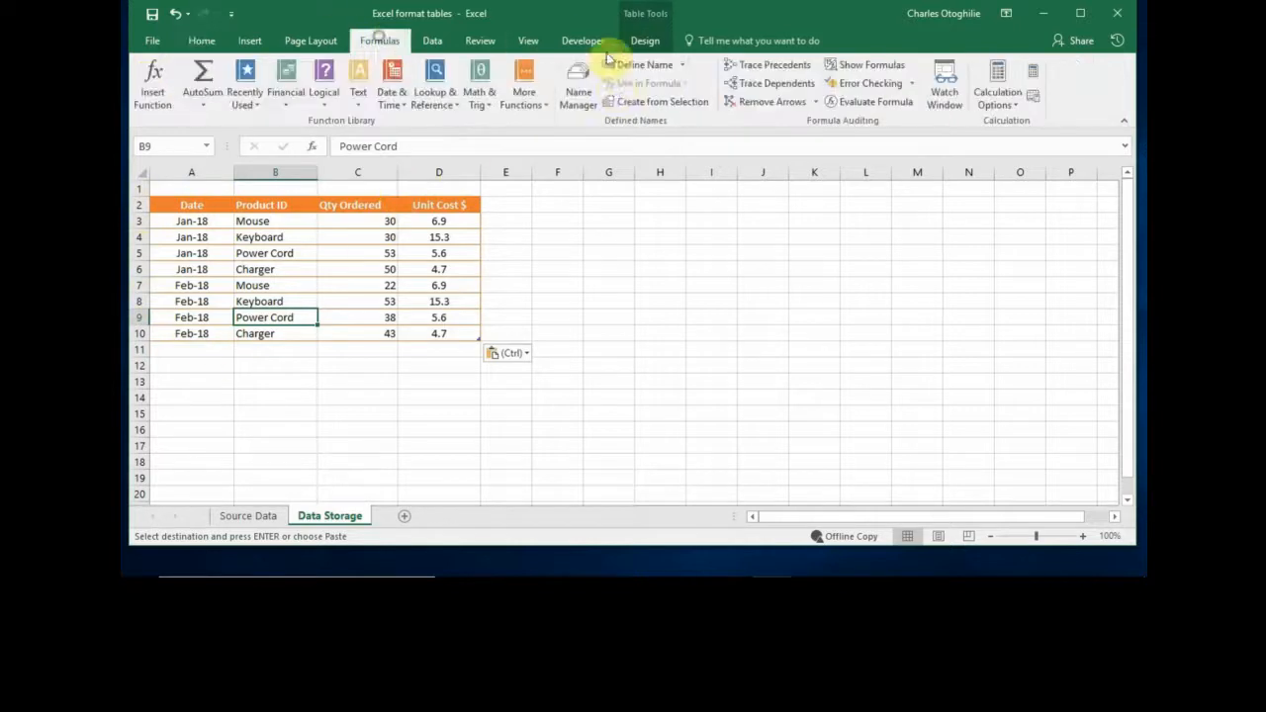
click(581, 109)
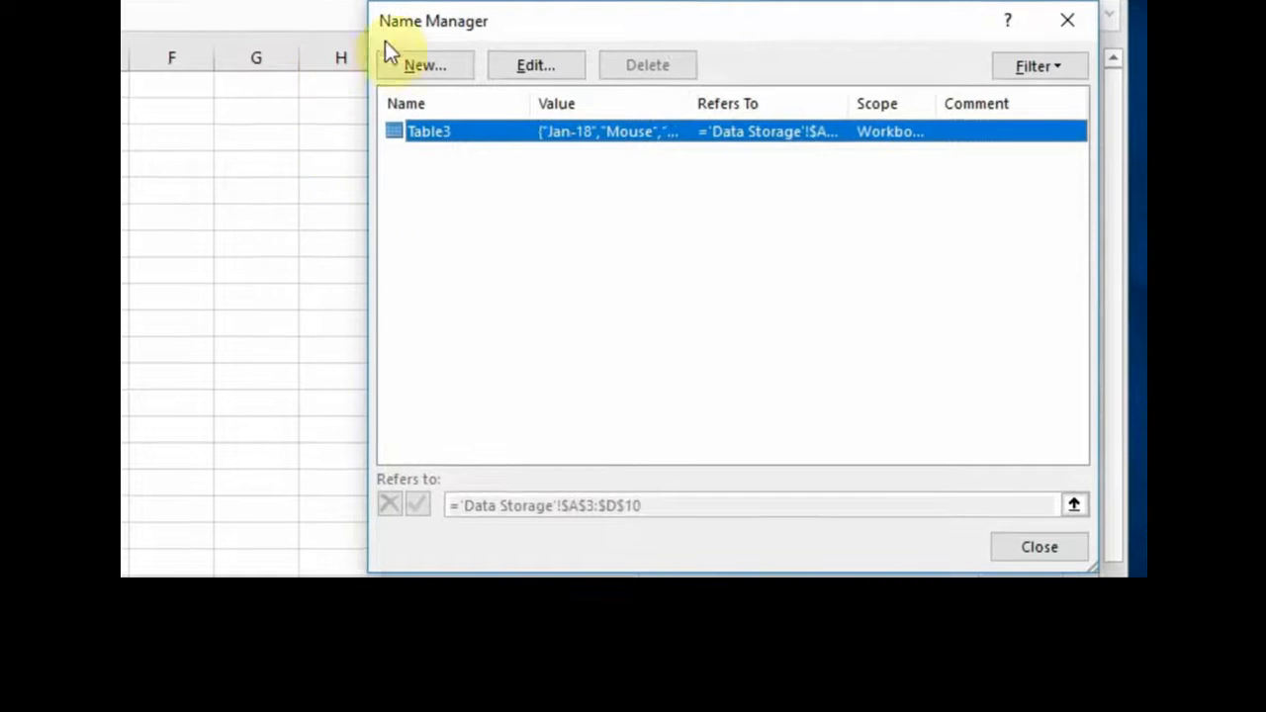
drag(683, 22, 444, 33)
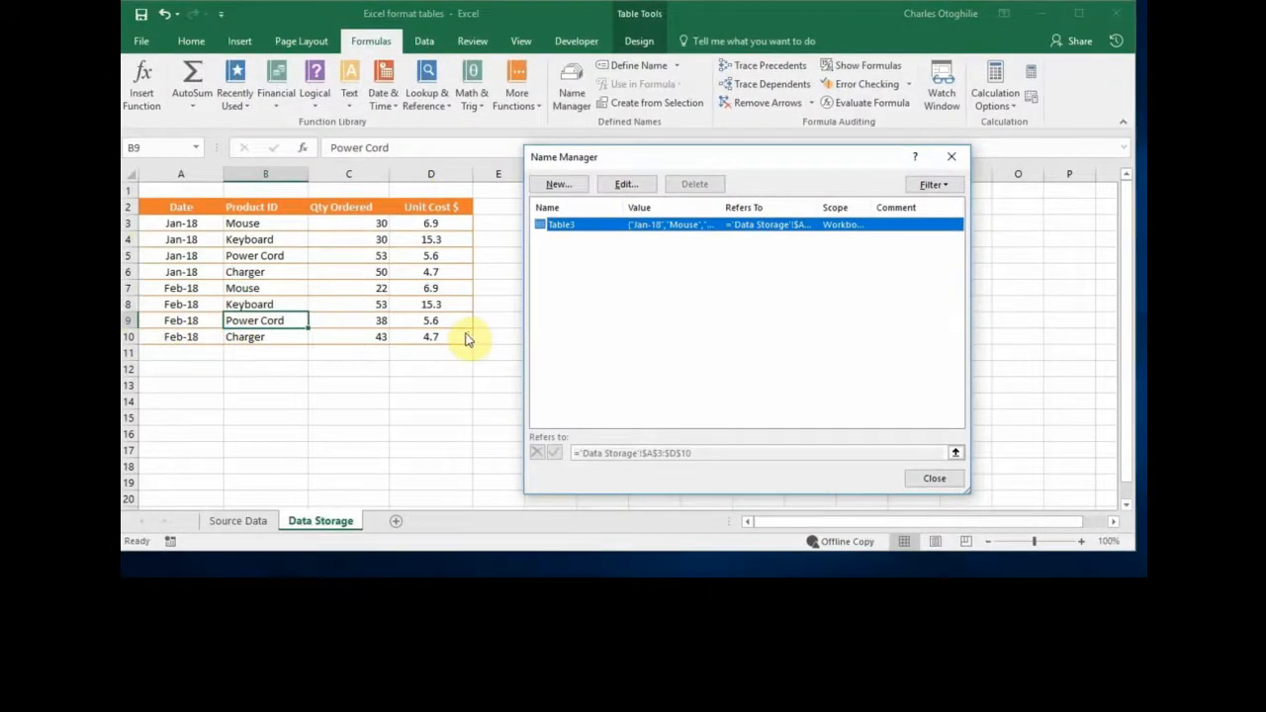
click(934, 479)
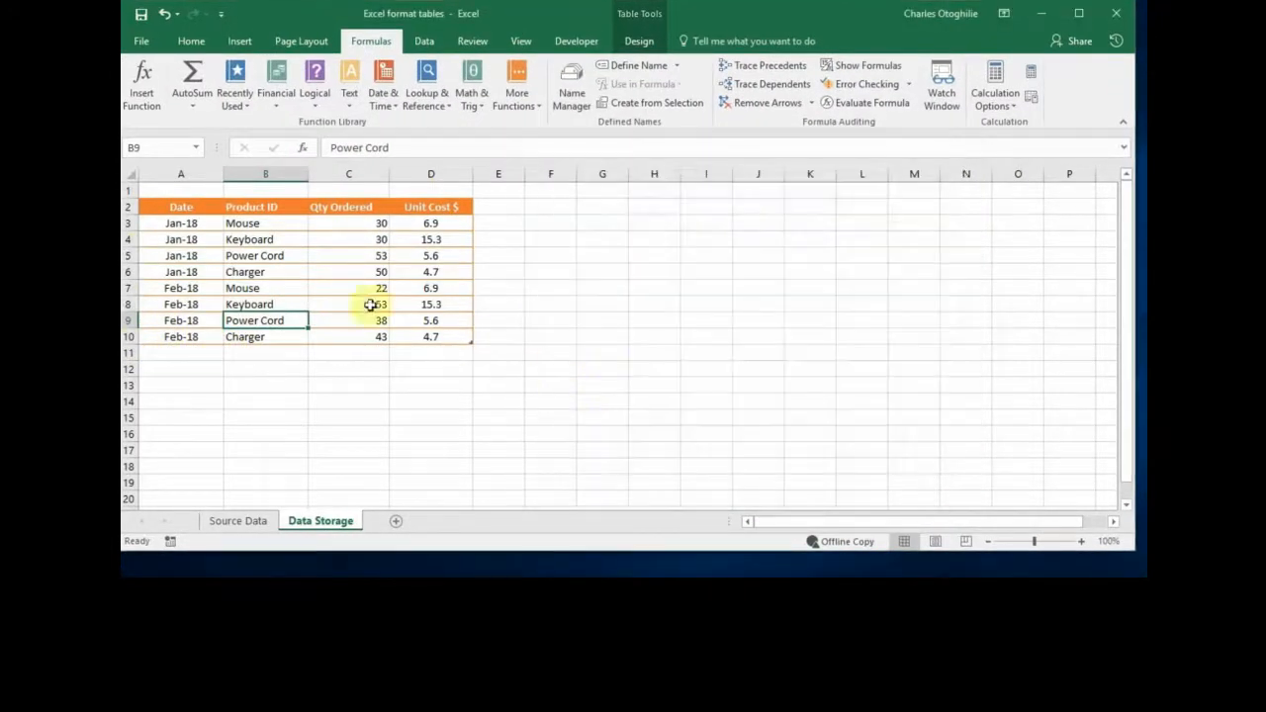
Examine the extent of the expanded table from its Date header down through the February rows.
click(316, 245)
click(239, 303)
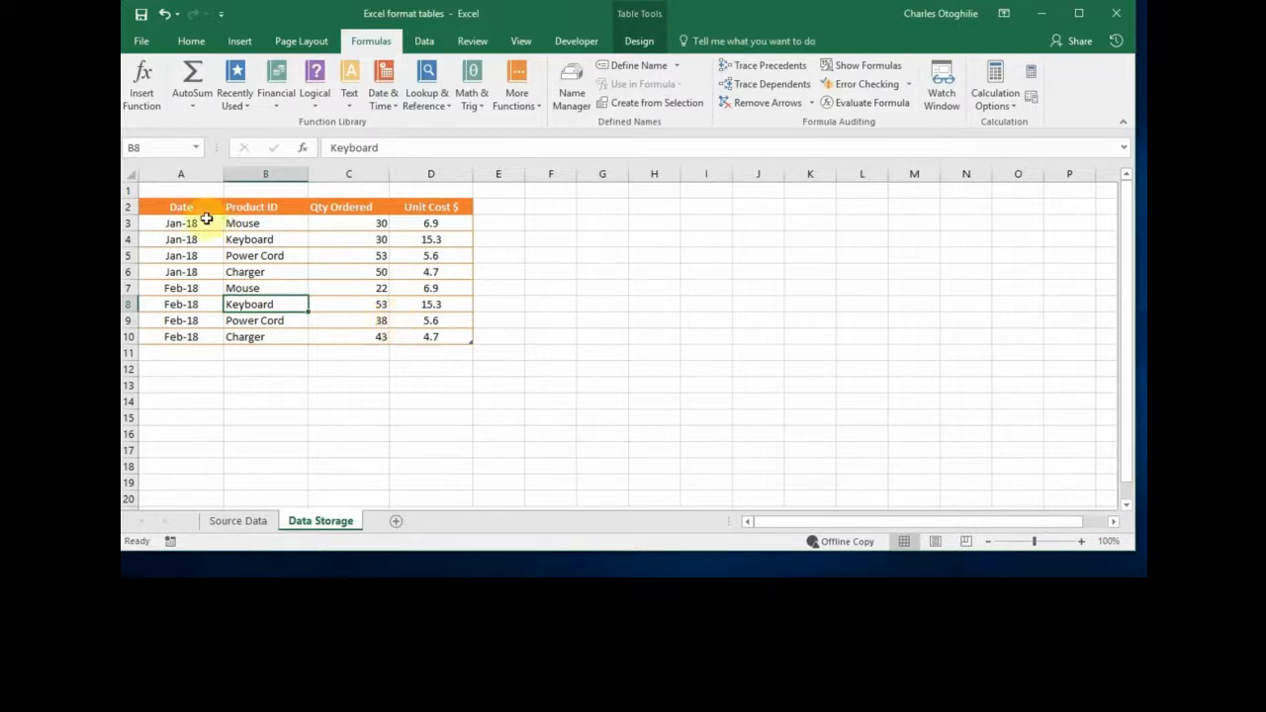
drag(175, 207, 431, 336)
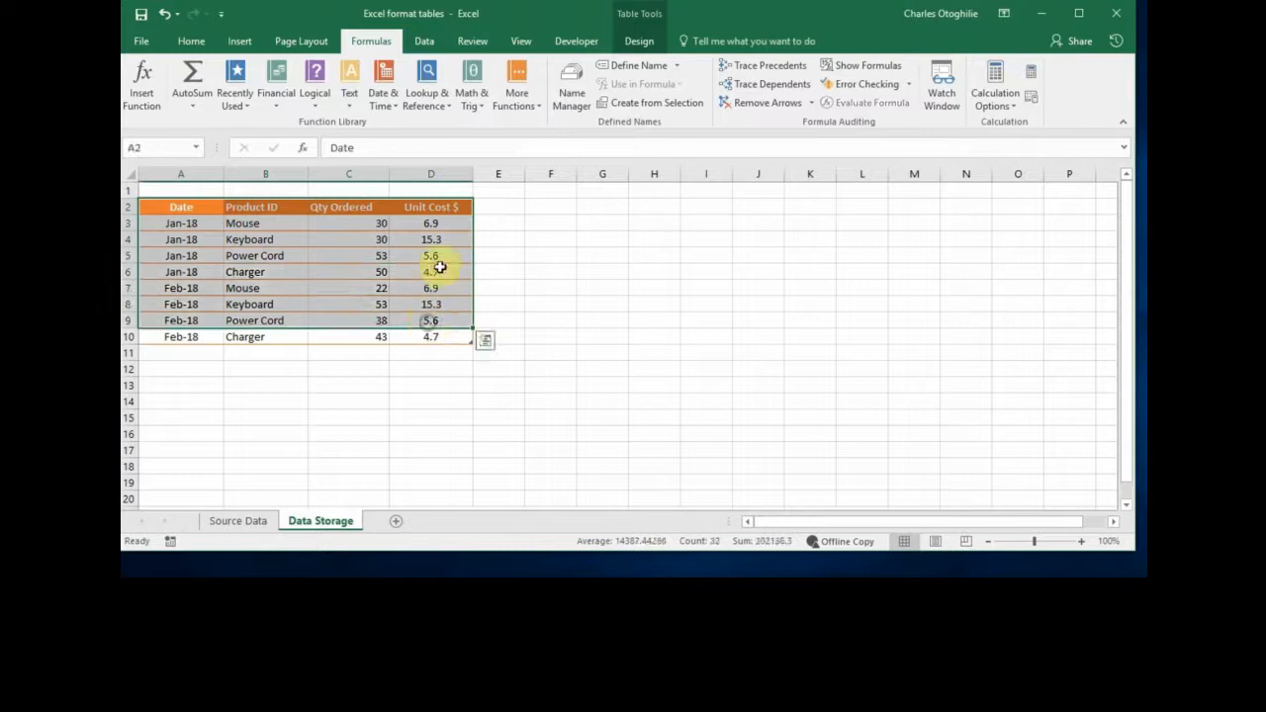
click(430, 272)
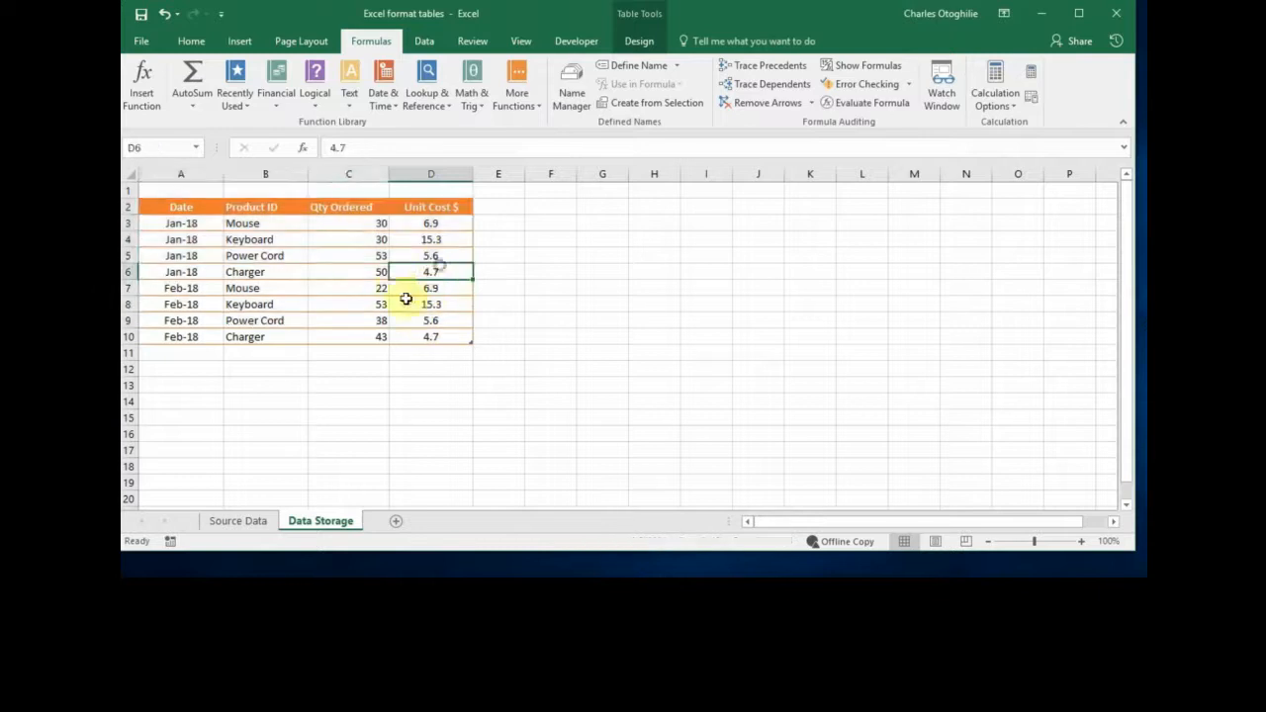
click(431, 226)
Add a Total Cost column to the table by entering that heading in E2, beside Unit Cost $.
click(498, 208)
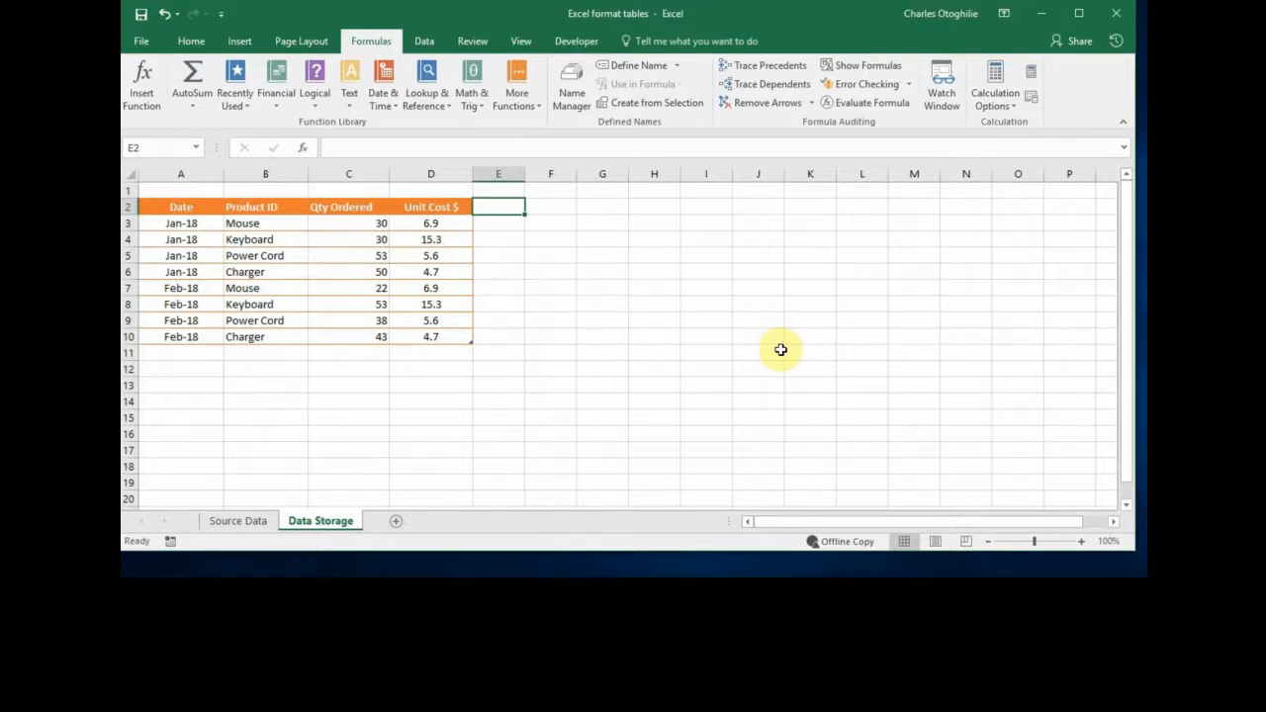
text(T)
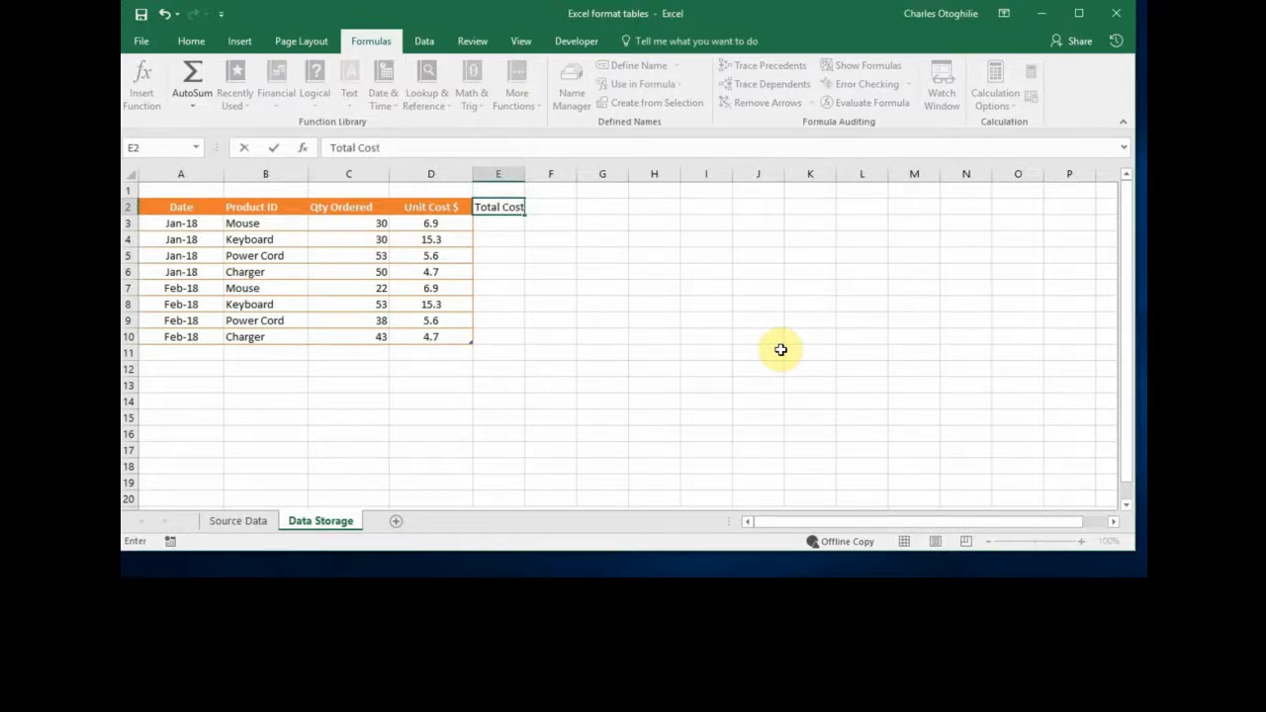
text(otal Cost)
key(Return)
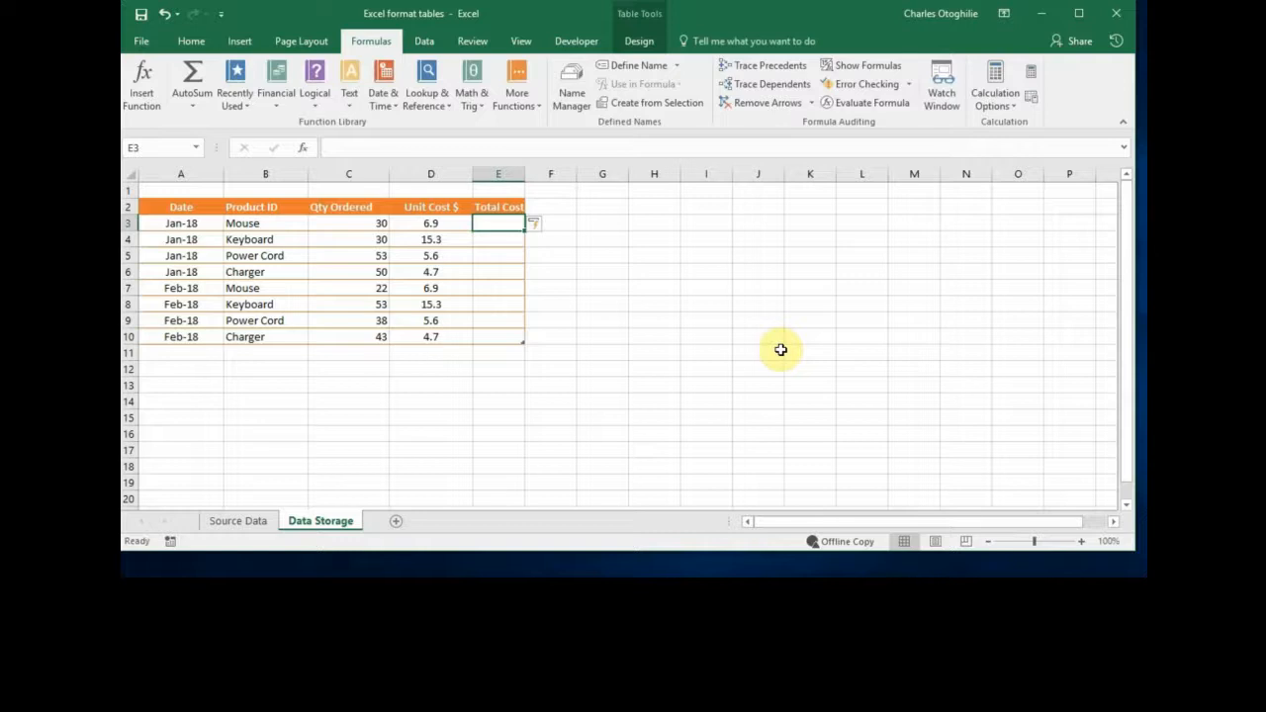
Enter the formula =[@[Qty Ordered]]*[@[Unit Cost $]] in E3 to calculate the Total Cost column.
text(=)
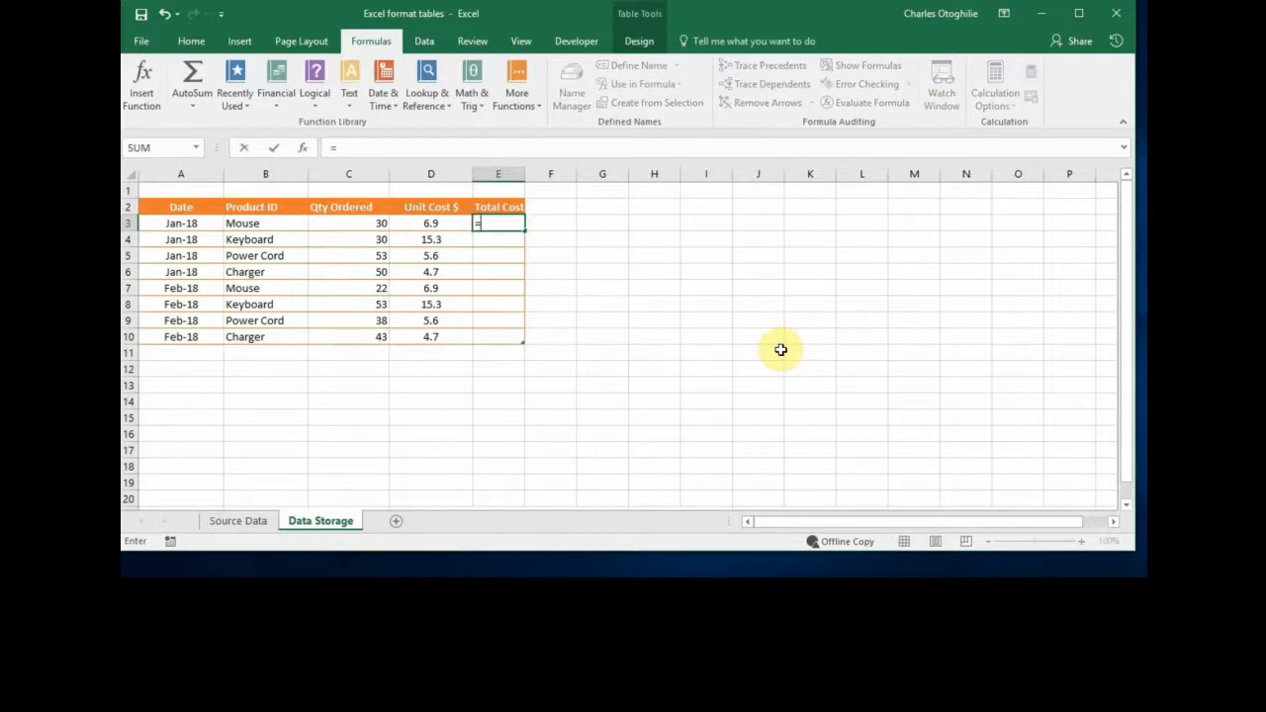
key(Left)
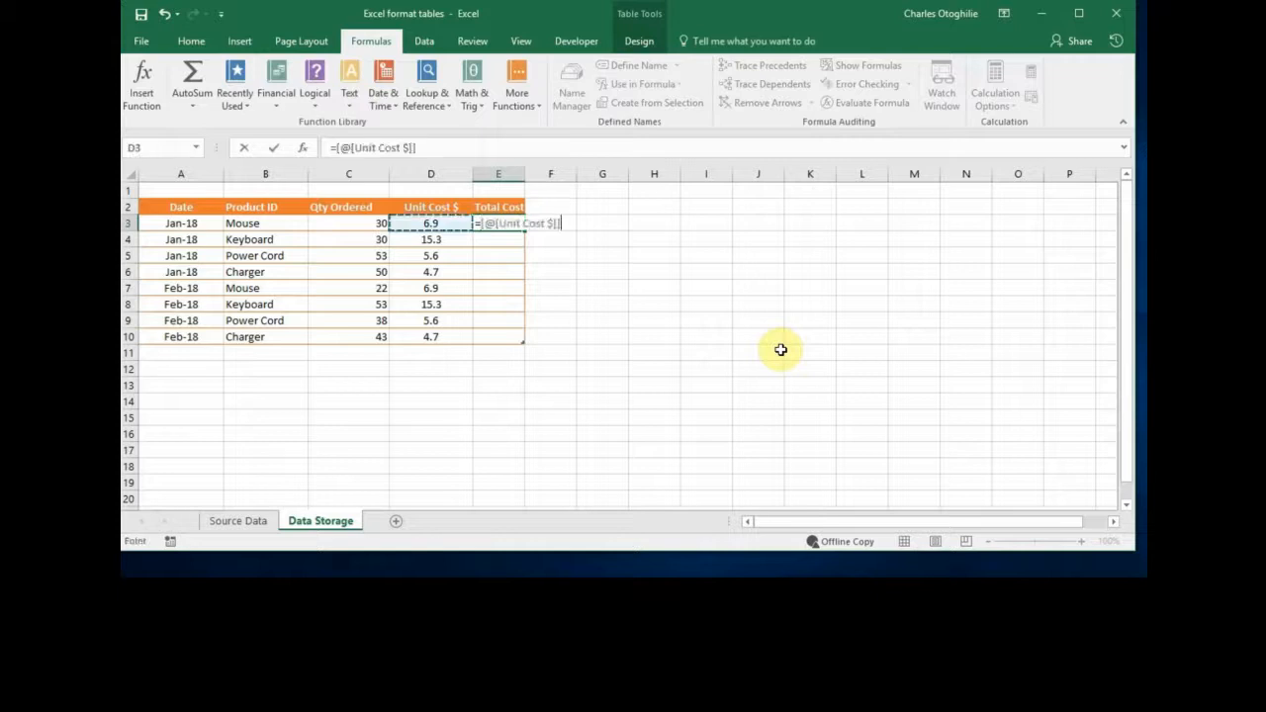
key(Left)
key(Left)
key(Right)
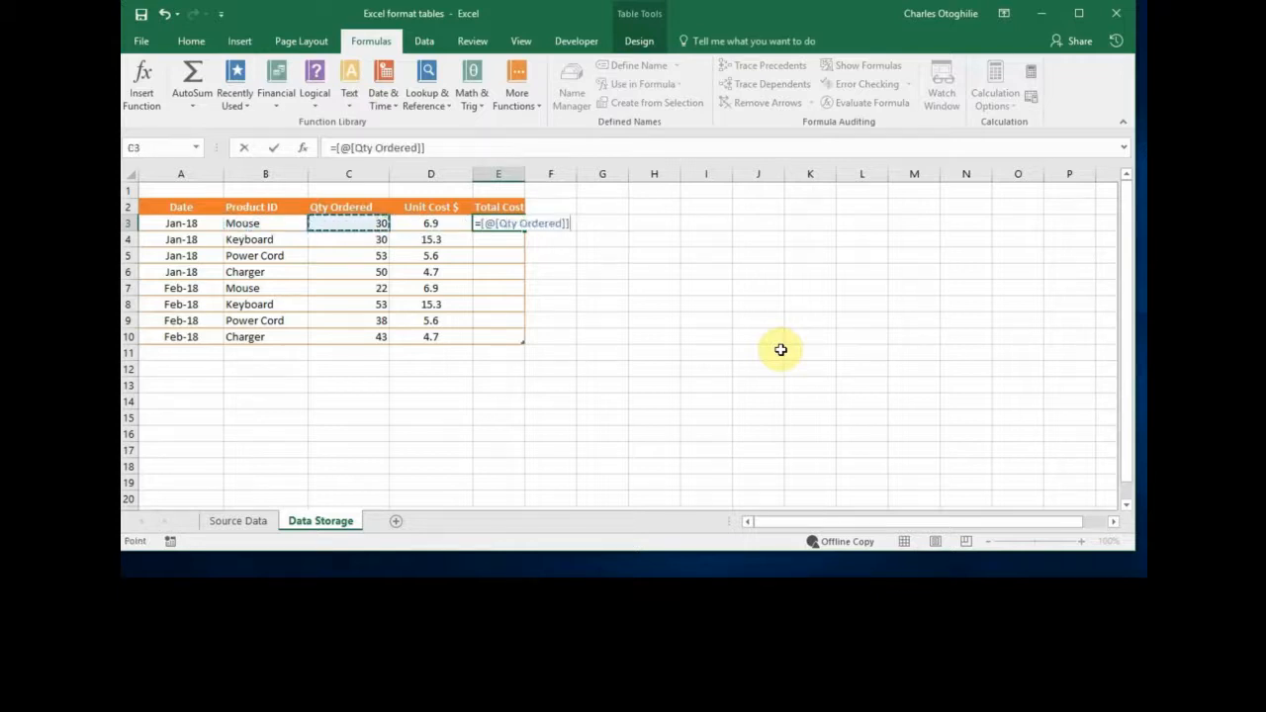
text(*)
key(Left)
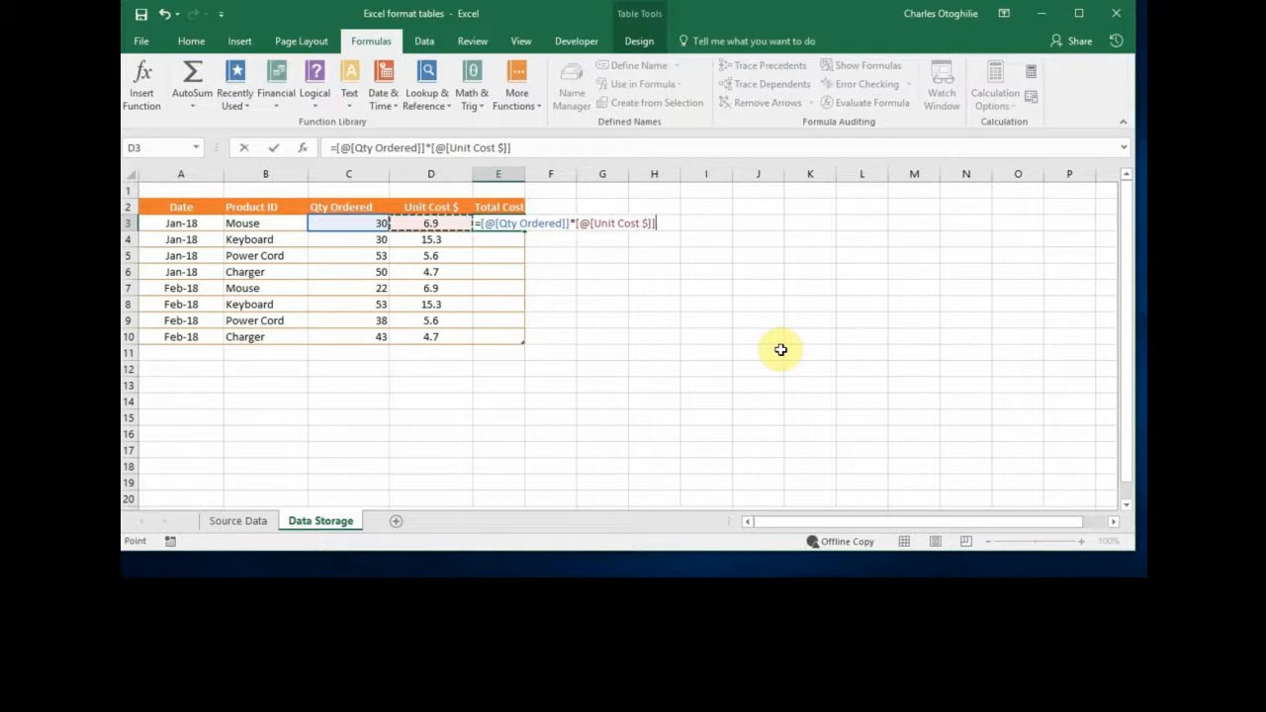
key(Return)
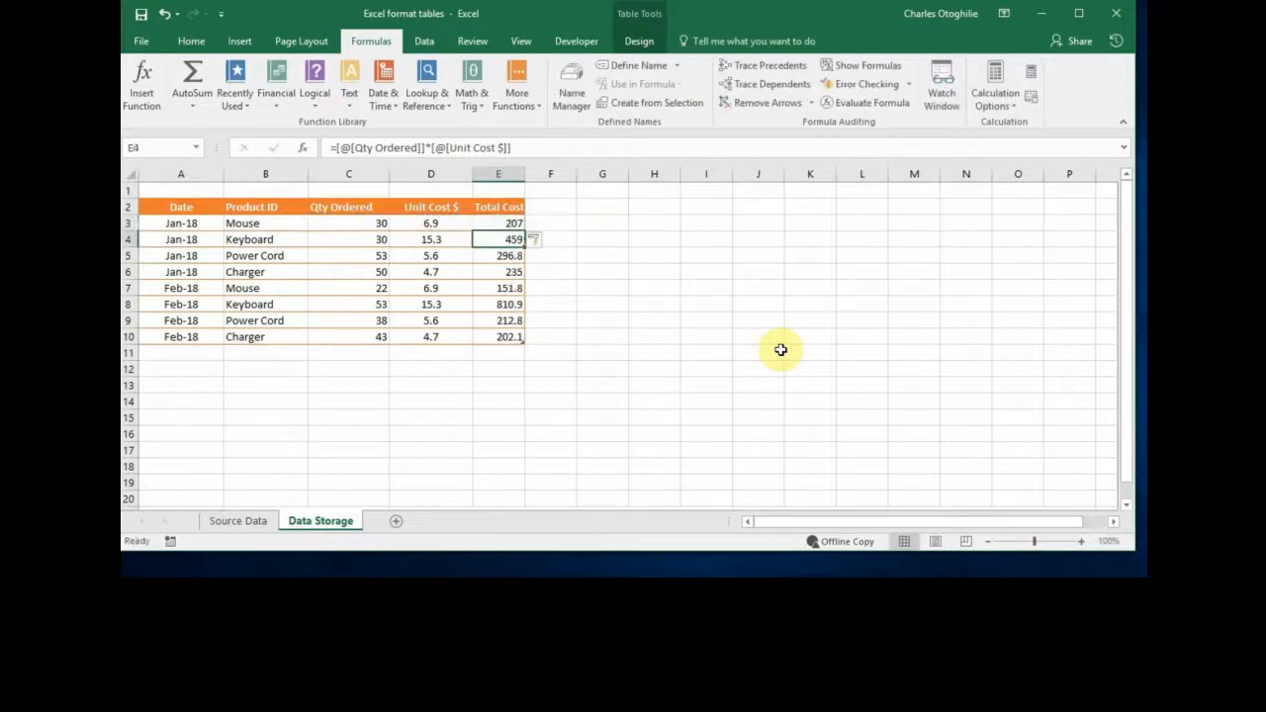
Review the formula in each Total Cost cell from E3 down to E10 and return to E3.
key(Up)
key(Up)
key(Down)
key(Down)
key(Down)
key(Down)
key(Down)
key(Down)
key(Down)
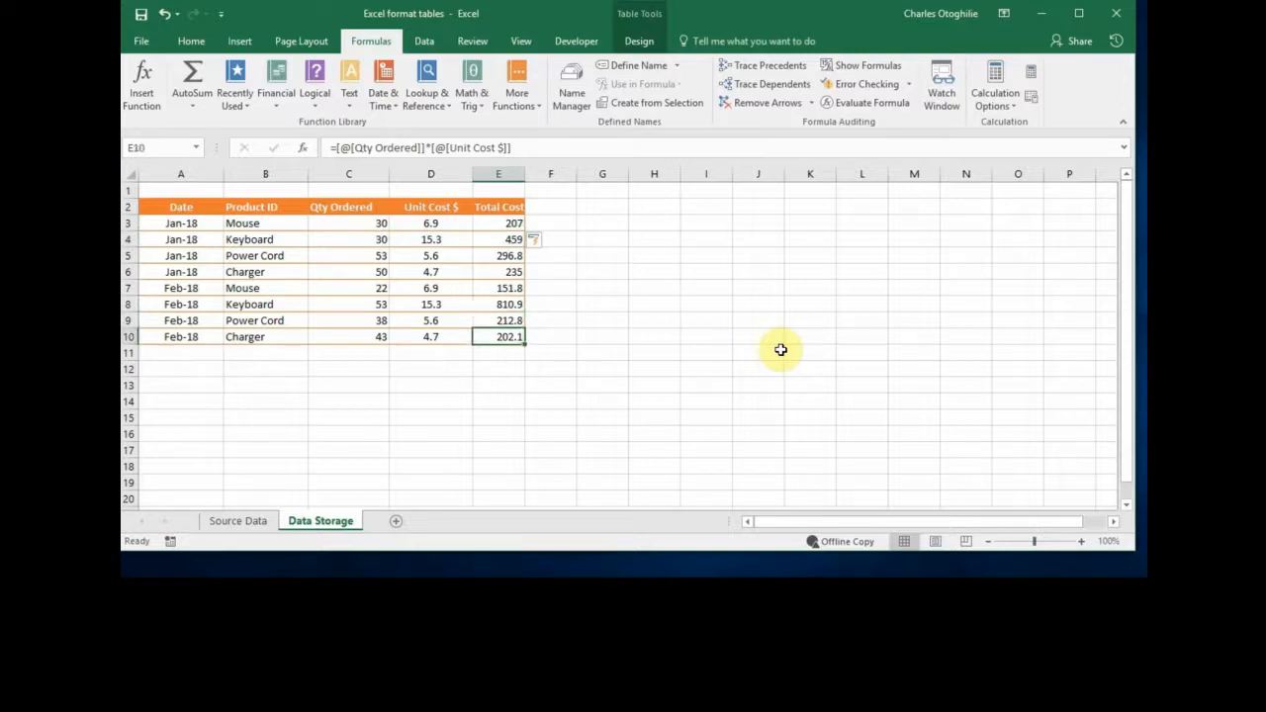
key(Up)
key(Up)
key(Up)
key(Up)
key(Up)
key(Up)
key(Up)
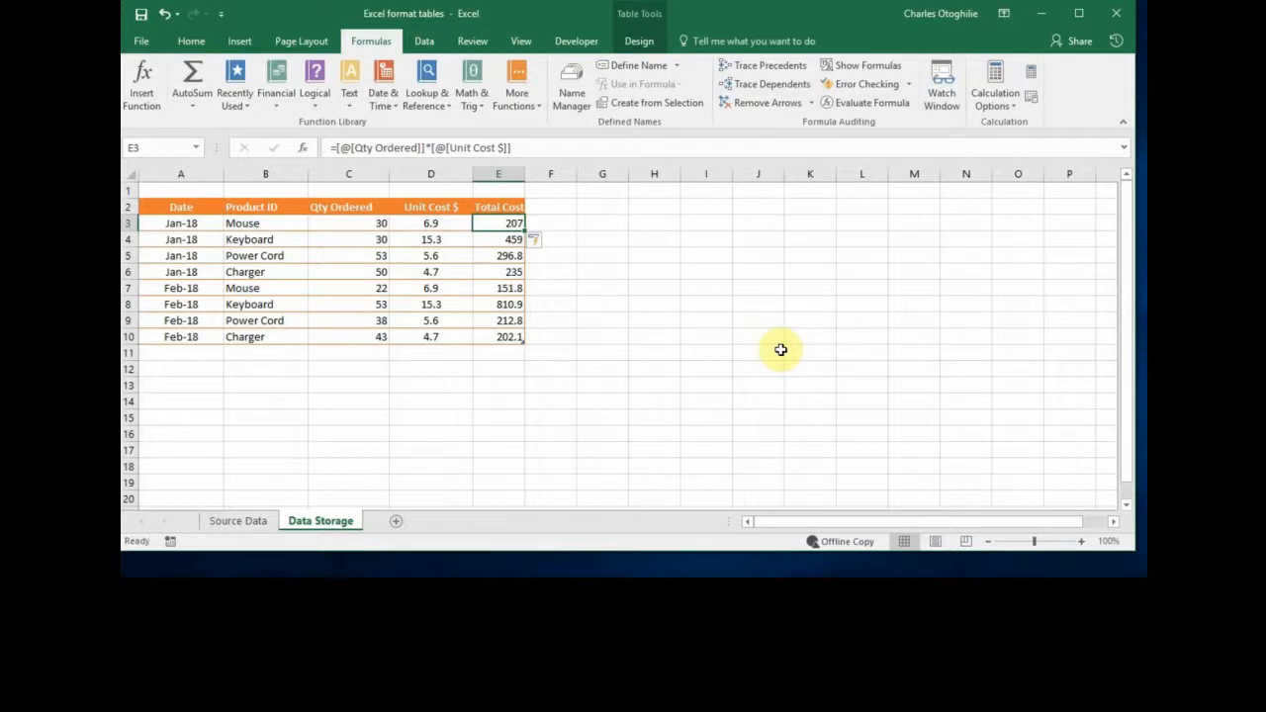
Compare the structured-reference formula across the Total Cost cells, moving back and forth between E3 and E10.
key(Down)
key(Down)
key(Down)
key(Down)
key(Down)
key(Down)
key(Down)
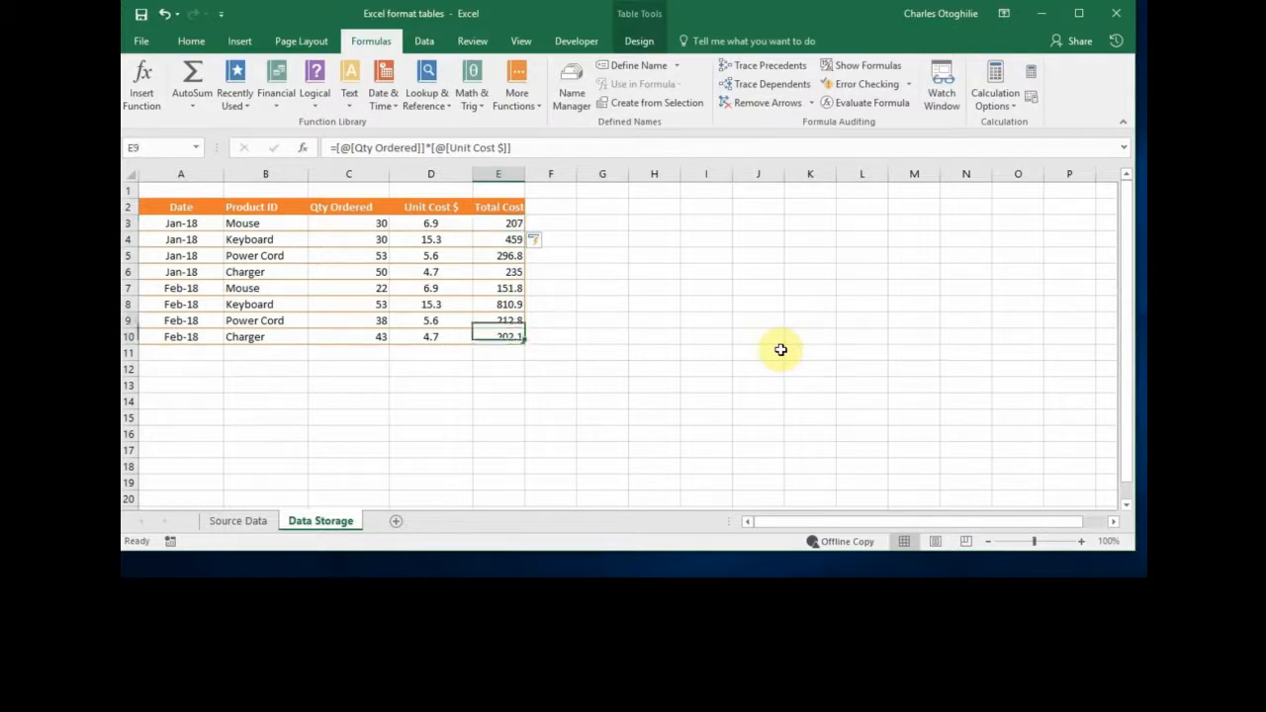
key(Up)
key(Up)
key(Up)
key(Up)
key(Up)
key(Up)
key(Up)
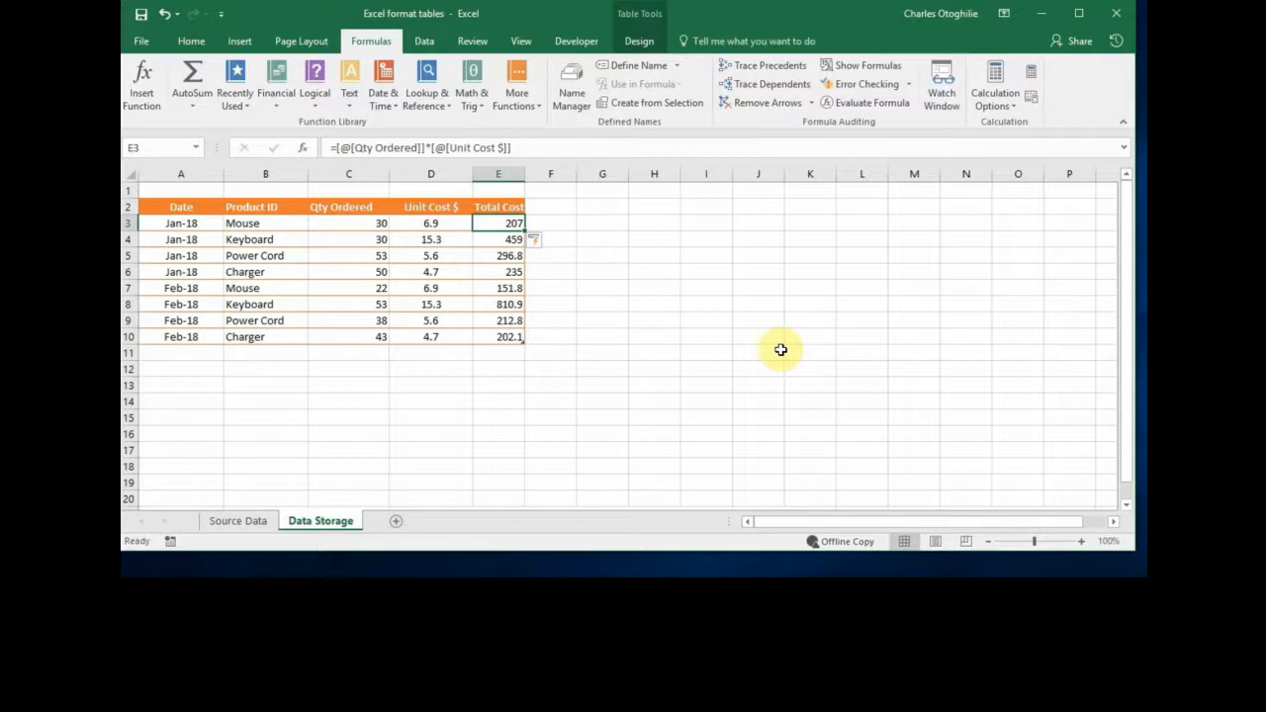
key(Down)
key(Down)
key(Down)
key(Down)
key(Down)
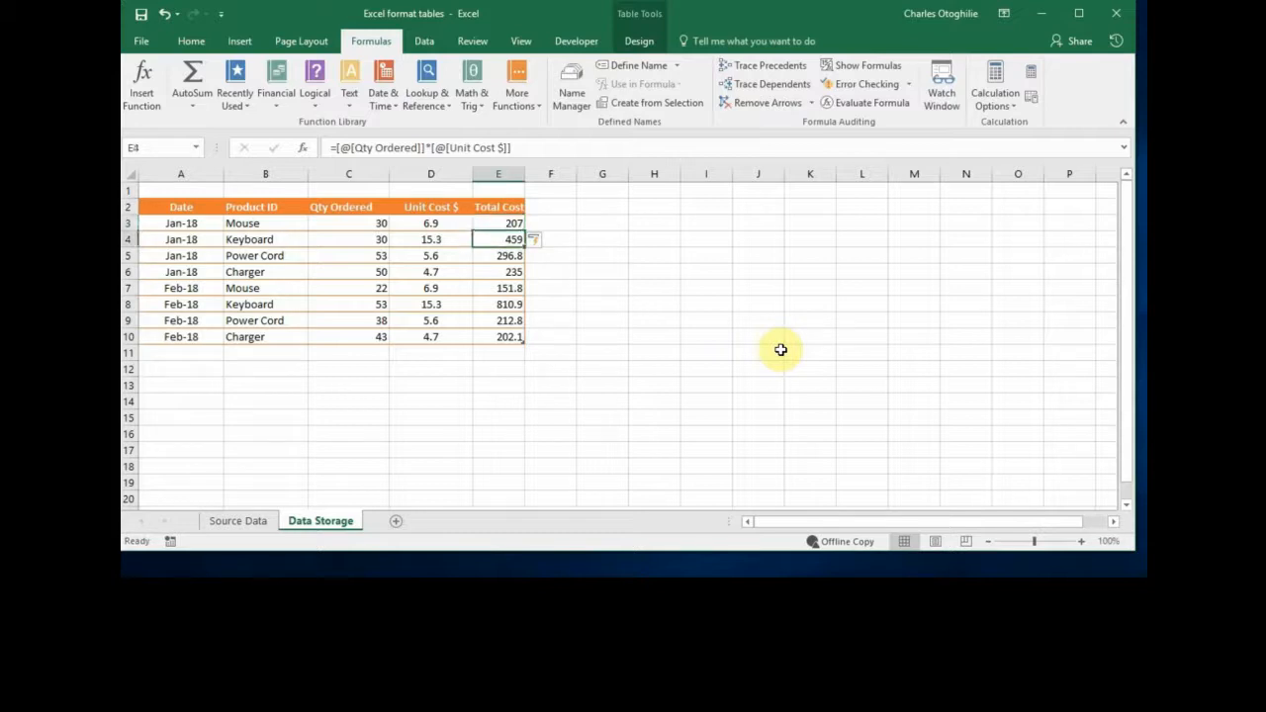
key(Down)
key(Down)
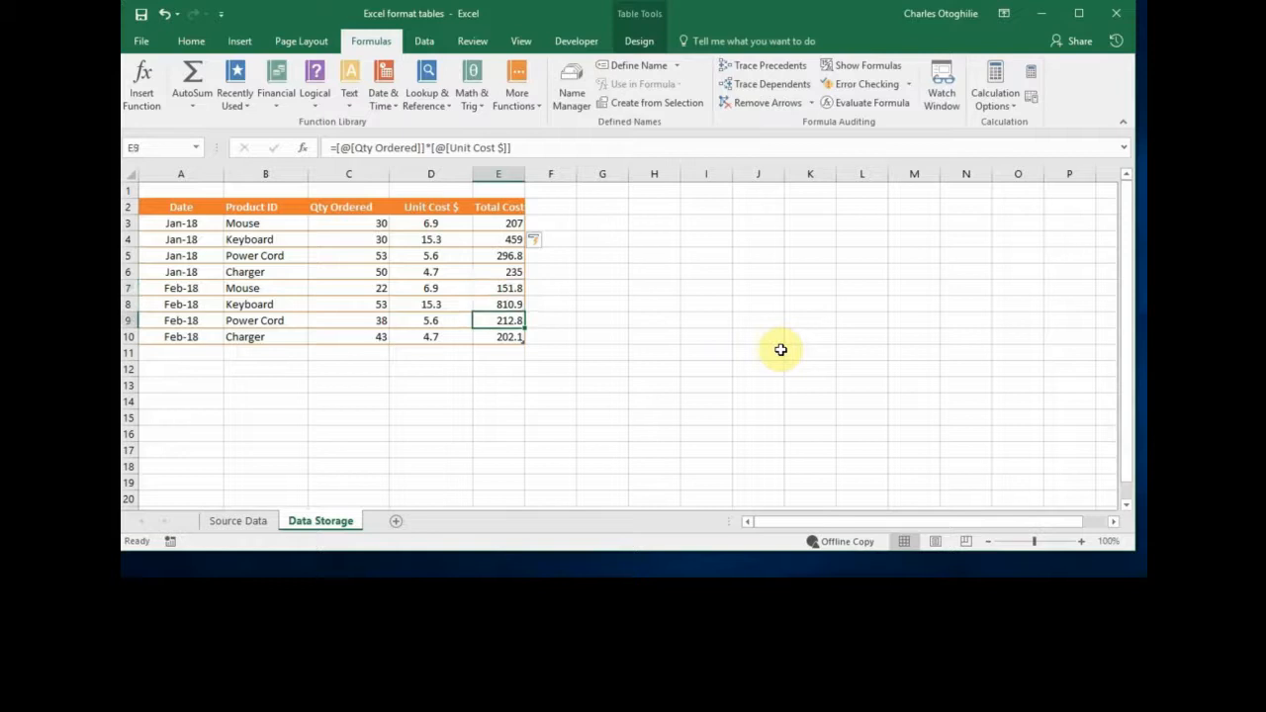
key(Up)
key(Up)
key(Up)
key(Up)
key(Up)
key(Up)
key(Up)
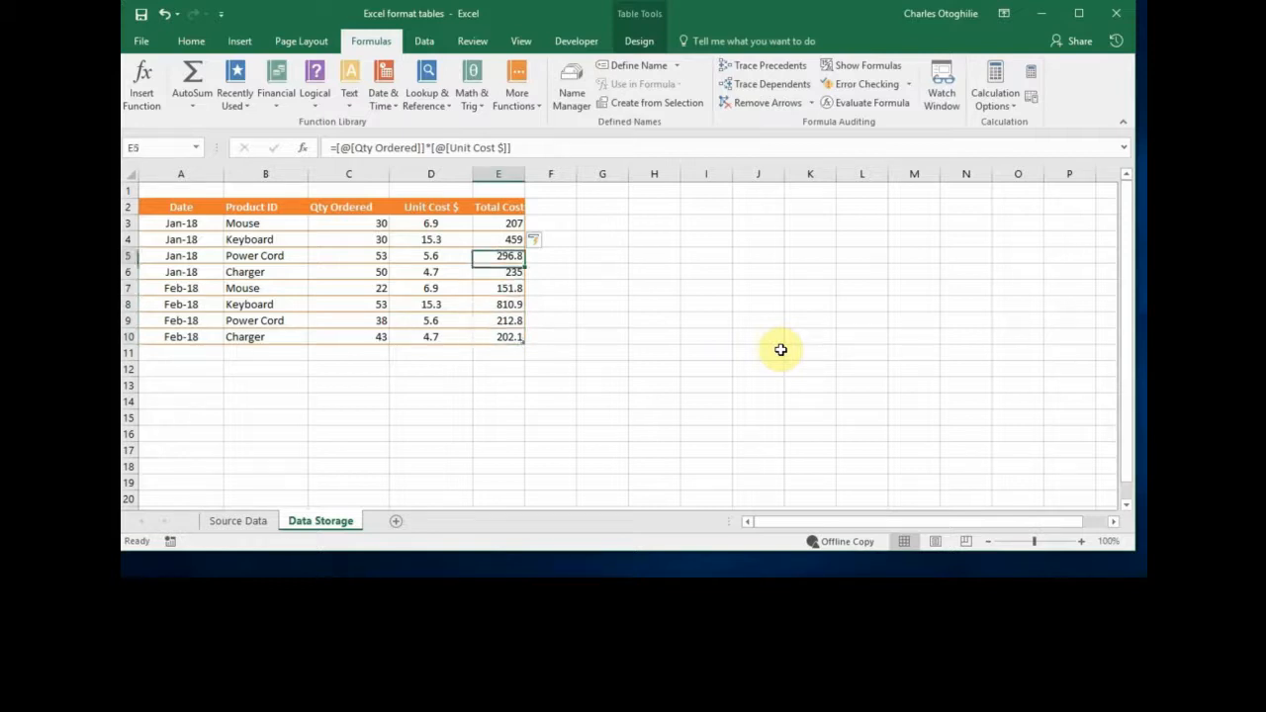
key(Down)
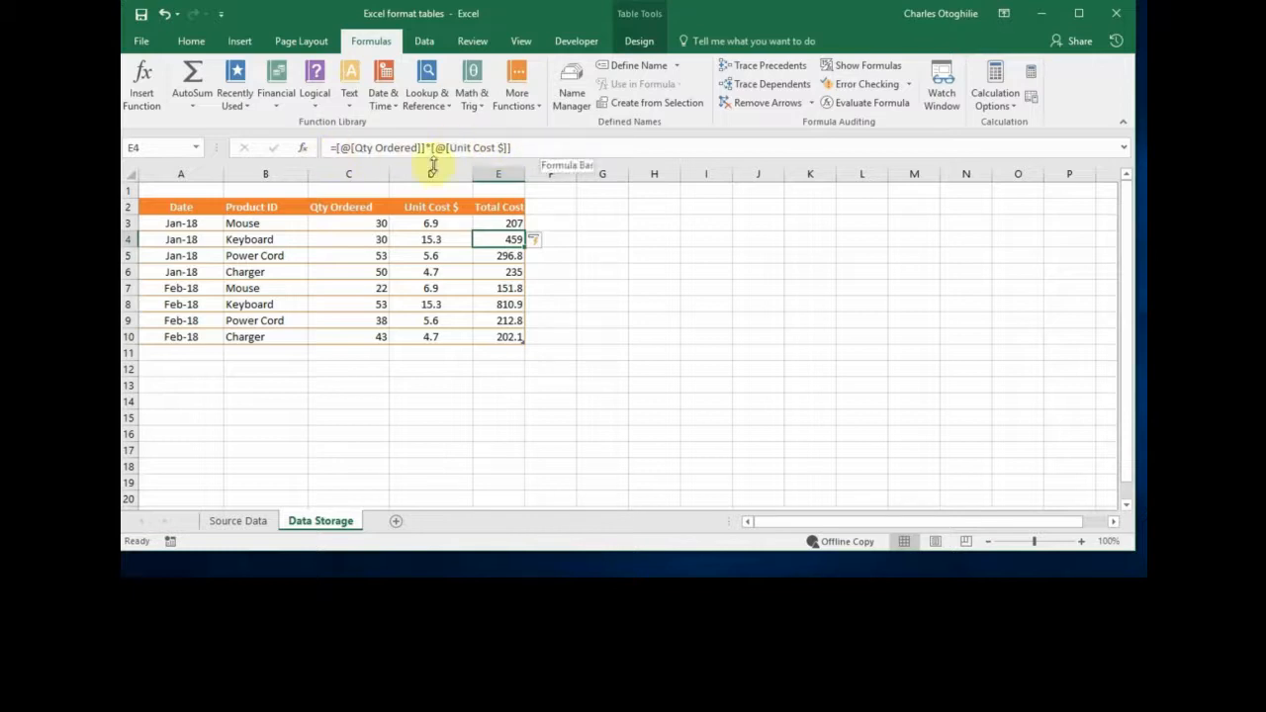
click(504, 224)
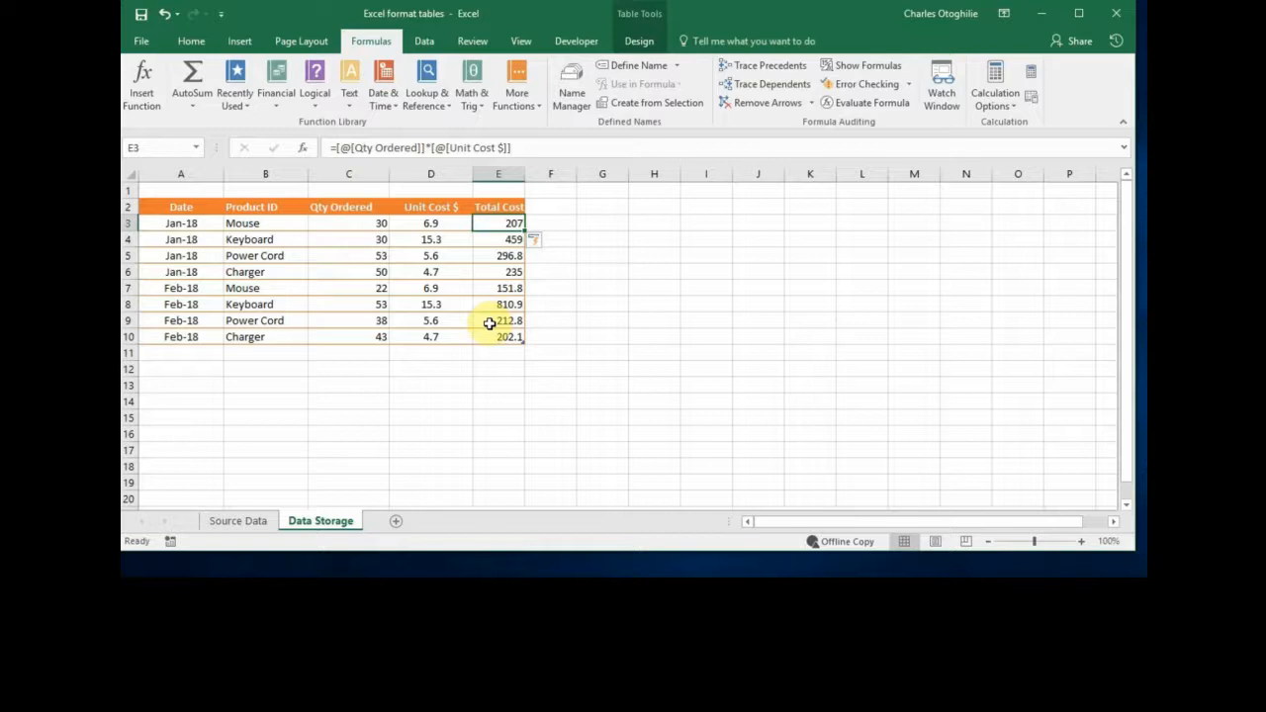
click(514, 238)
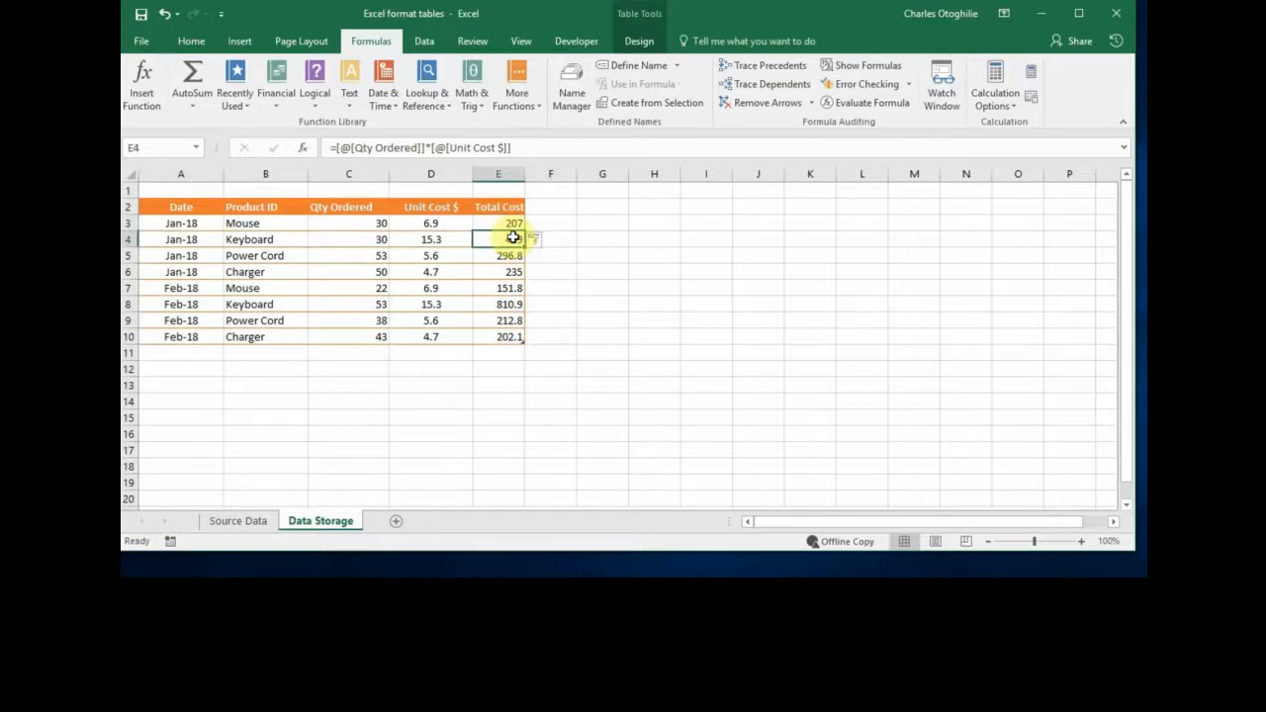
key(Down)
key(Down)
key(Down)
key(Down)
key(Down)
key(Down)
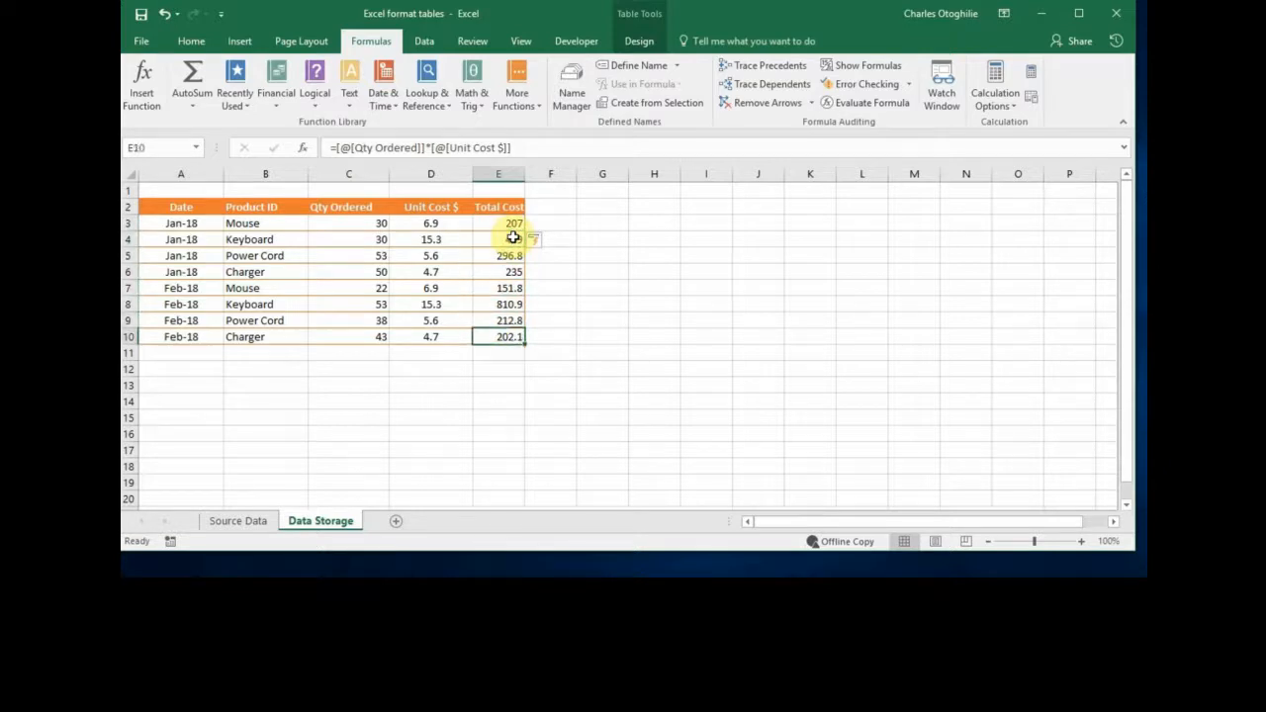
key(Up)
key(Up)
key(Up)
key(Up)
key(Up)
key(Up)
key(Up)
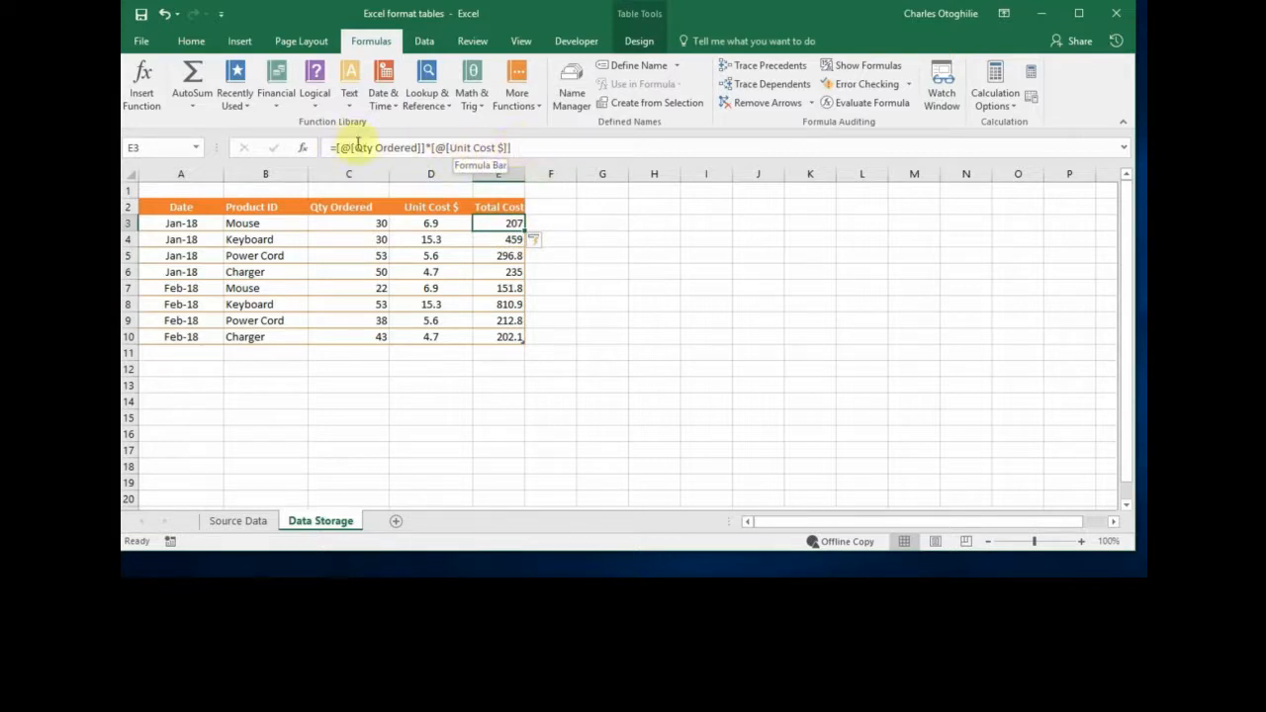
Replace the Total Cost formula in E3 with the plain cell-reference formula =C3*D3.
click(416, 223)
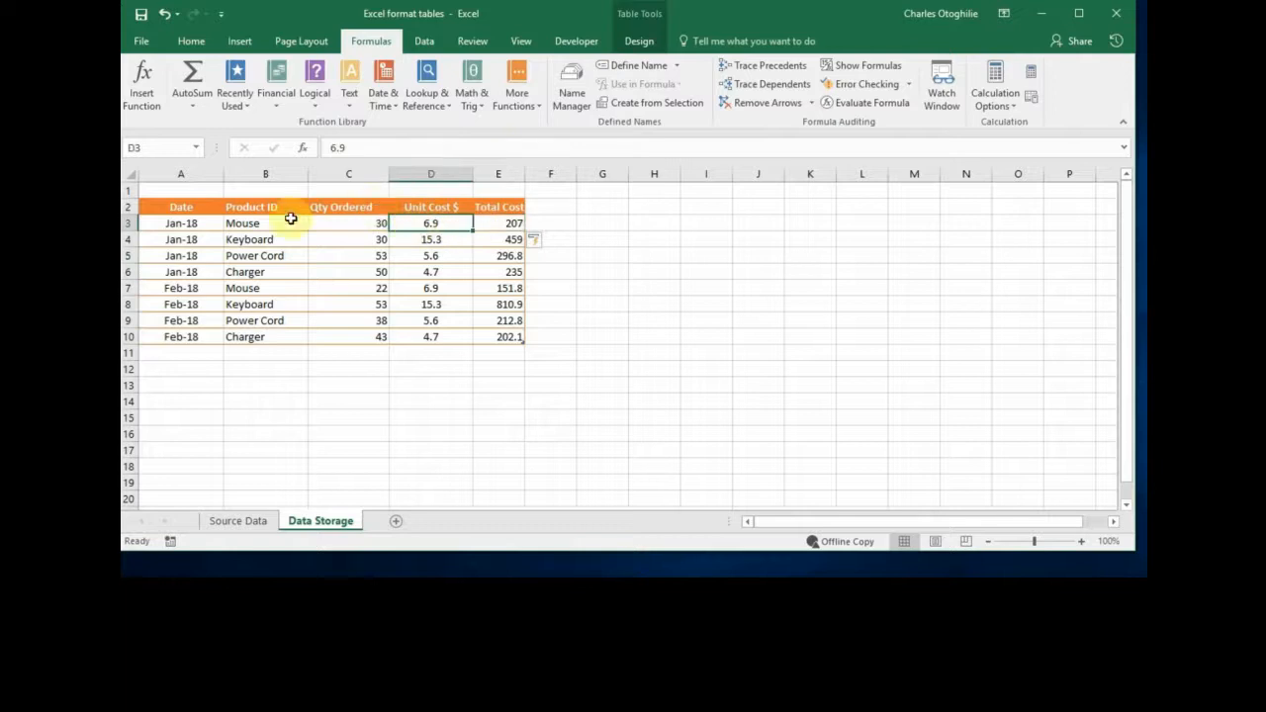
drag(181, 223, 505, 223)
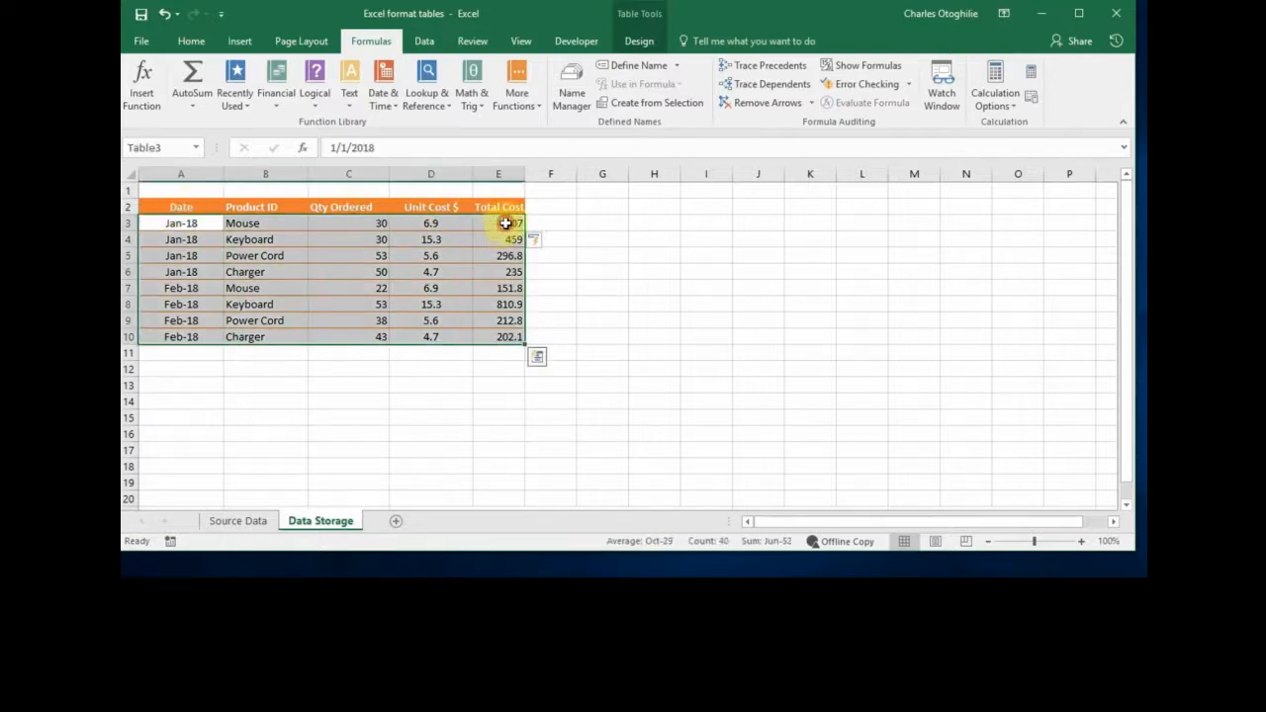
click(505, 223)
text(=)
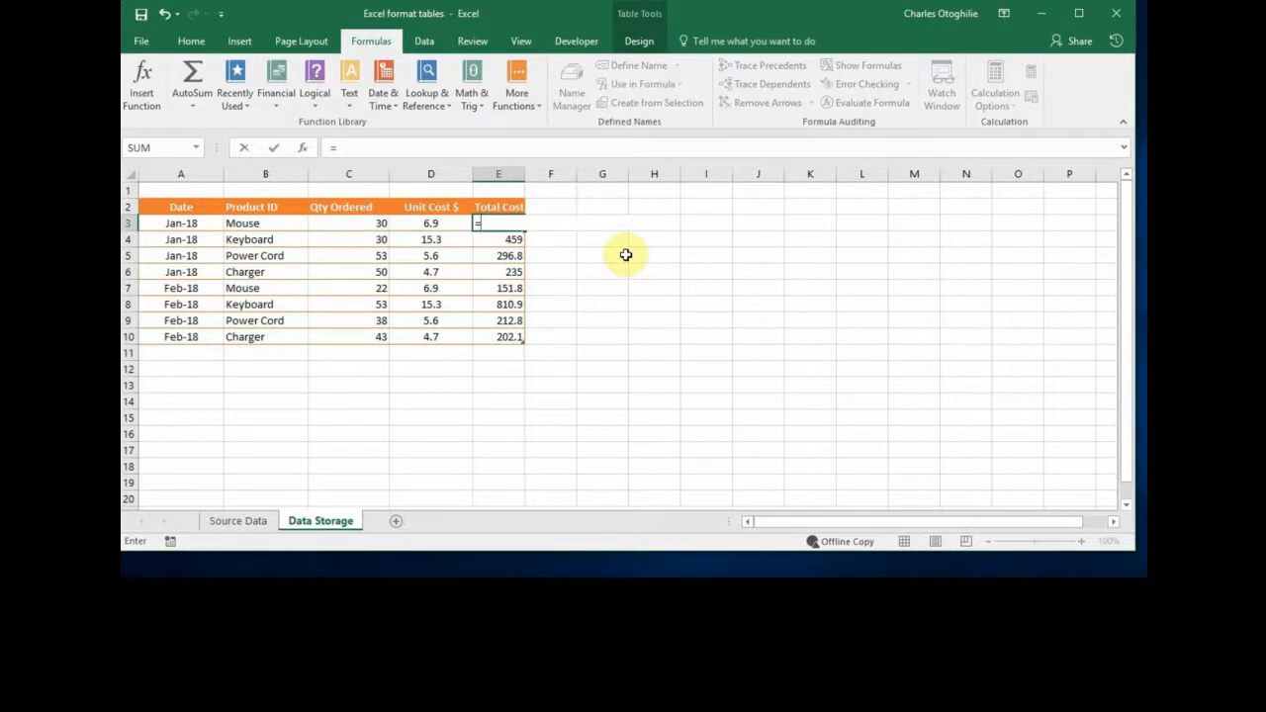
text(c3*)
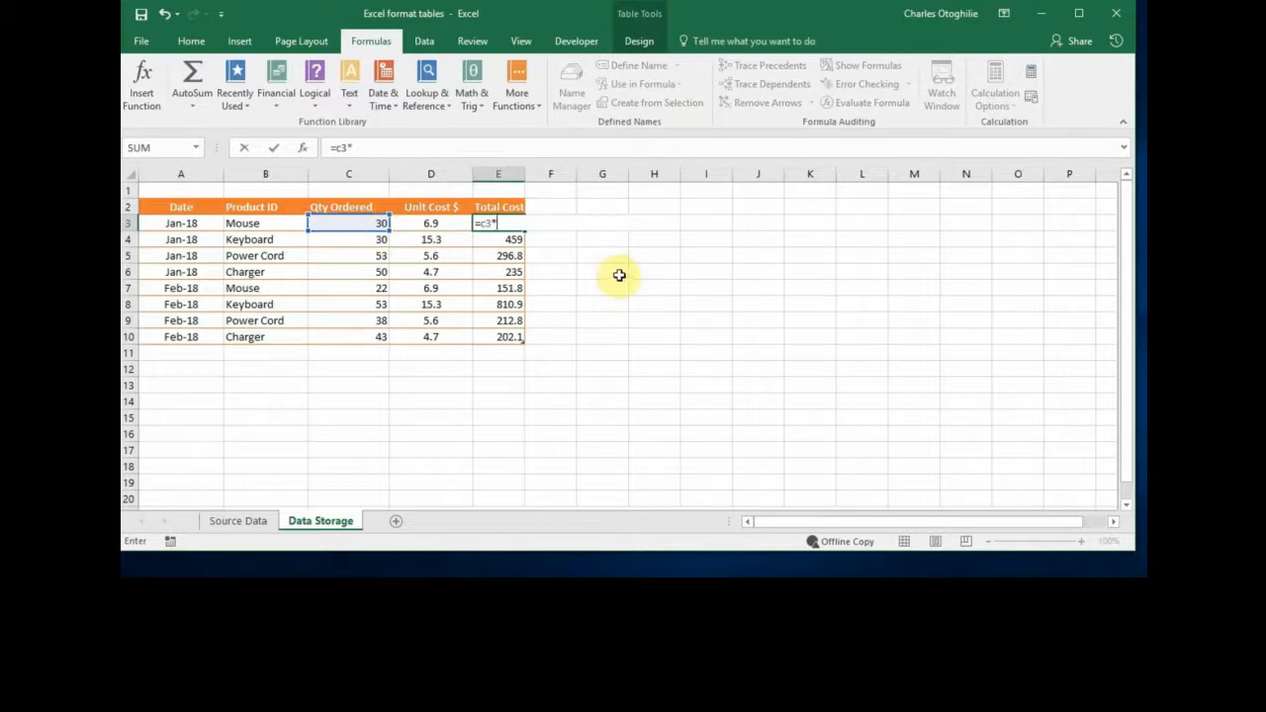
text(d3)
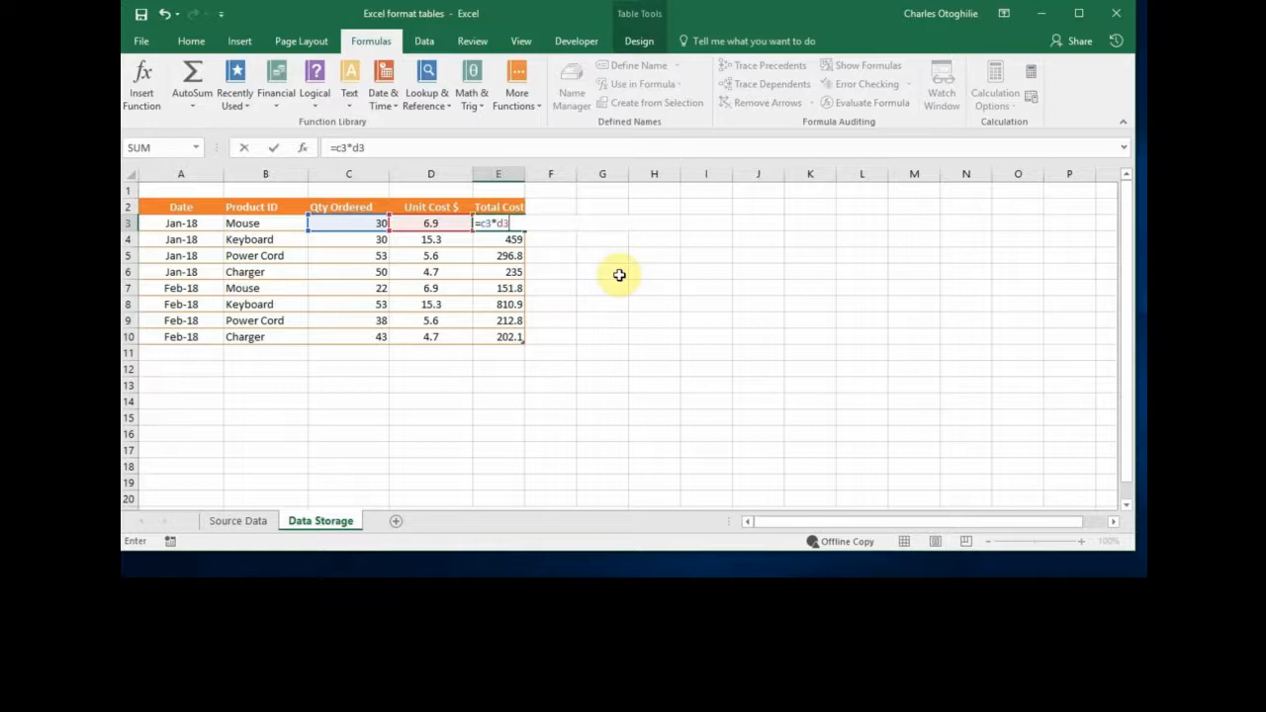
key(Return)
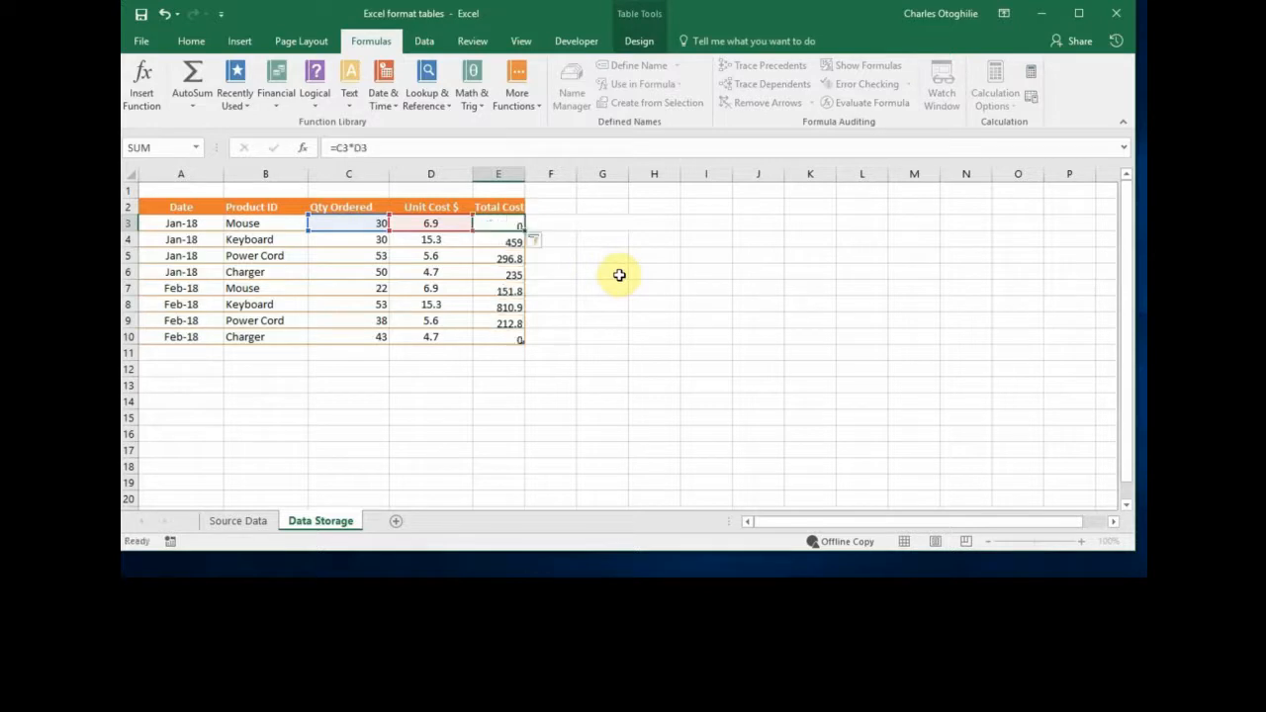
Examine the cell-reference formulas throughout the Total Cost column from E3 to E10.
click(508, 284)
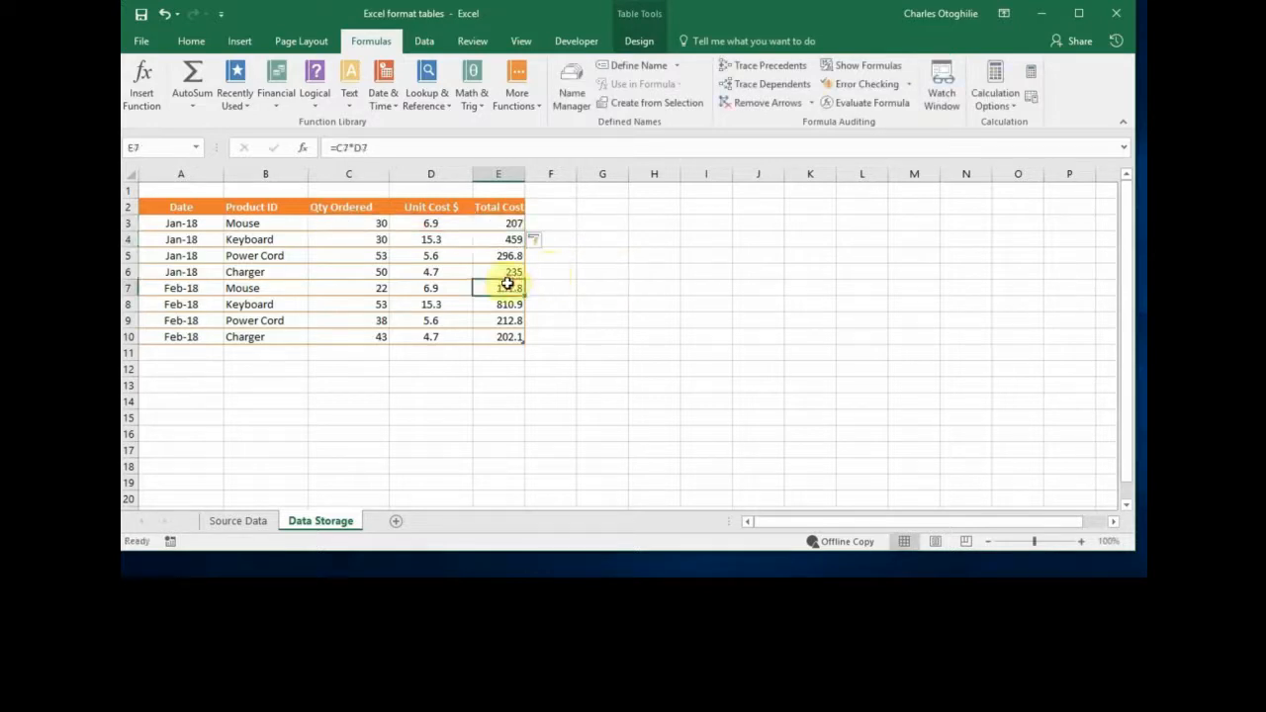
key(Up)
key(Up)
key(Up)
key(Up)
key(Down)
key(Down)
key(Down)
key(Down)
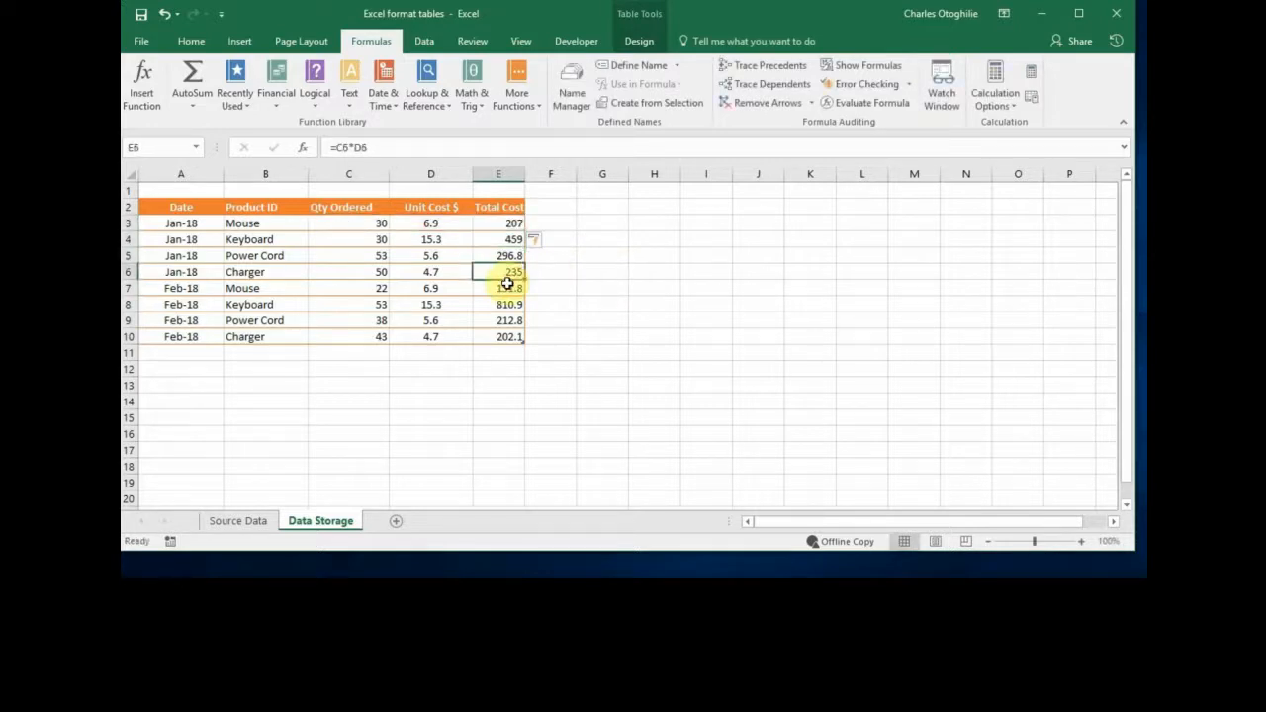
key(Up)
key(Up)
key(Up)
key(Up)
key(Up)
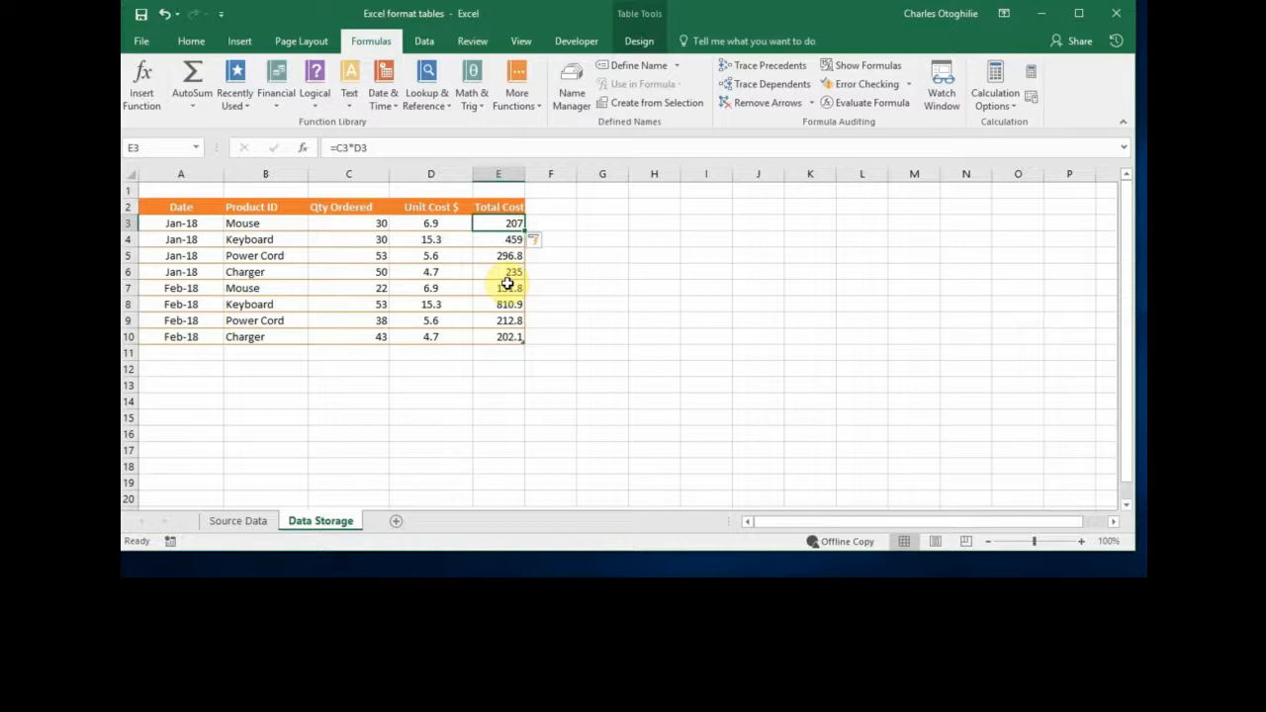
key(Down)
key(Down)
key(Down)
key(Down)
key(Down)
key(Down)
key(Down)
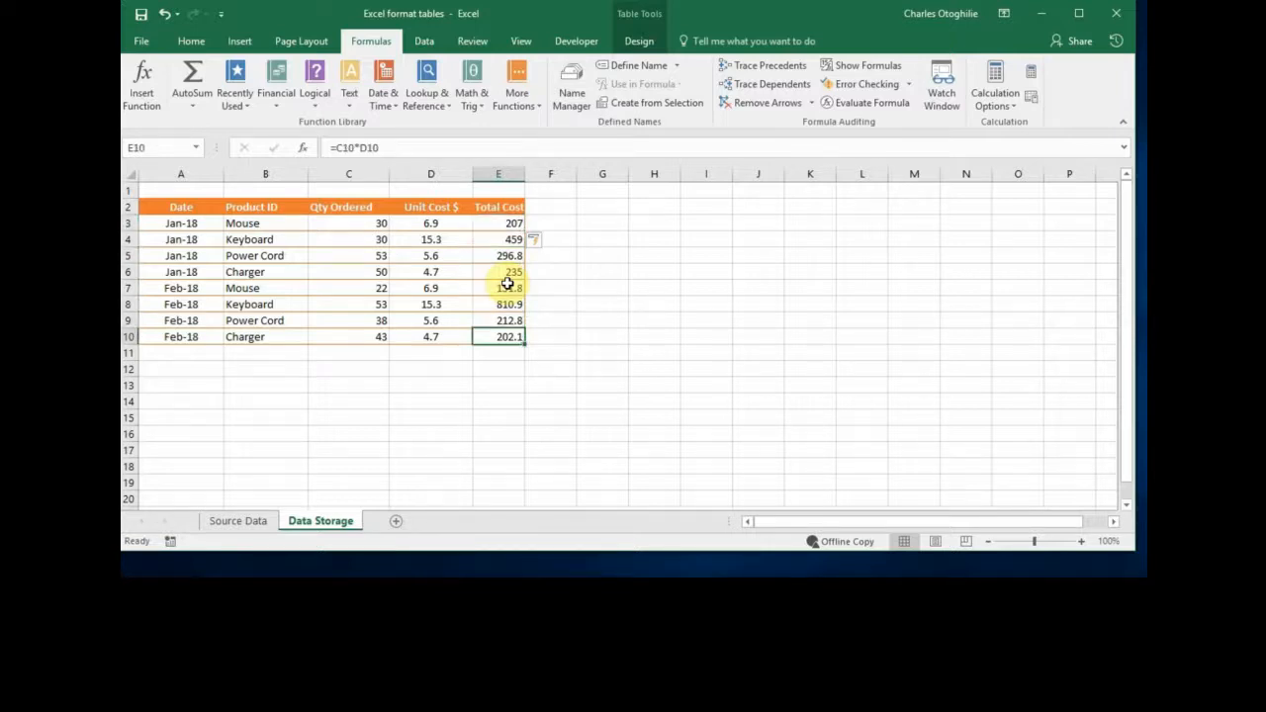
click(486, 241)
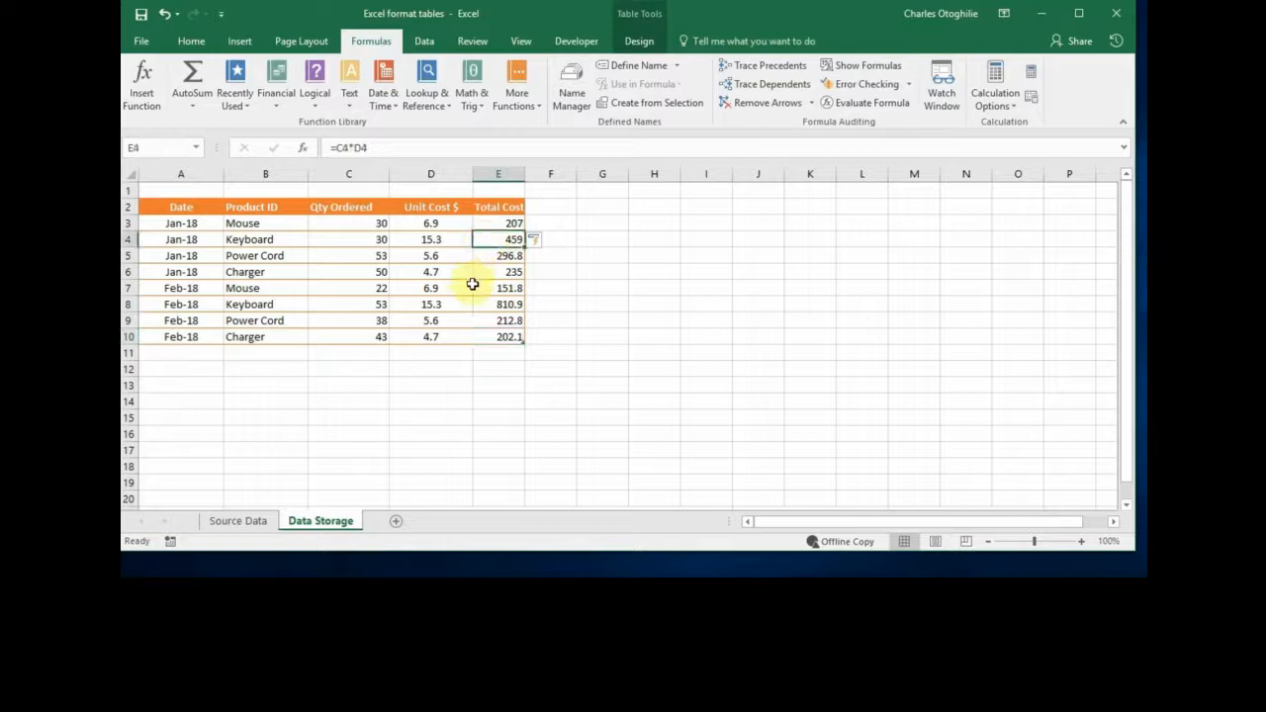
click(414, 269)
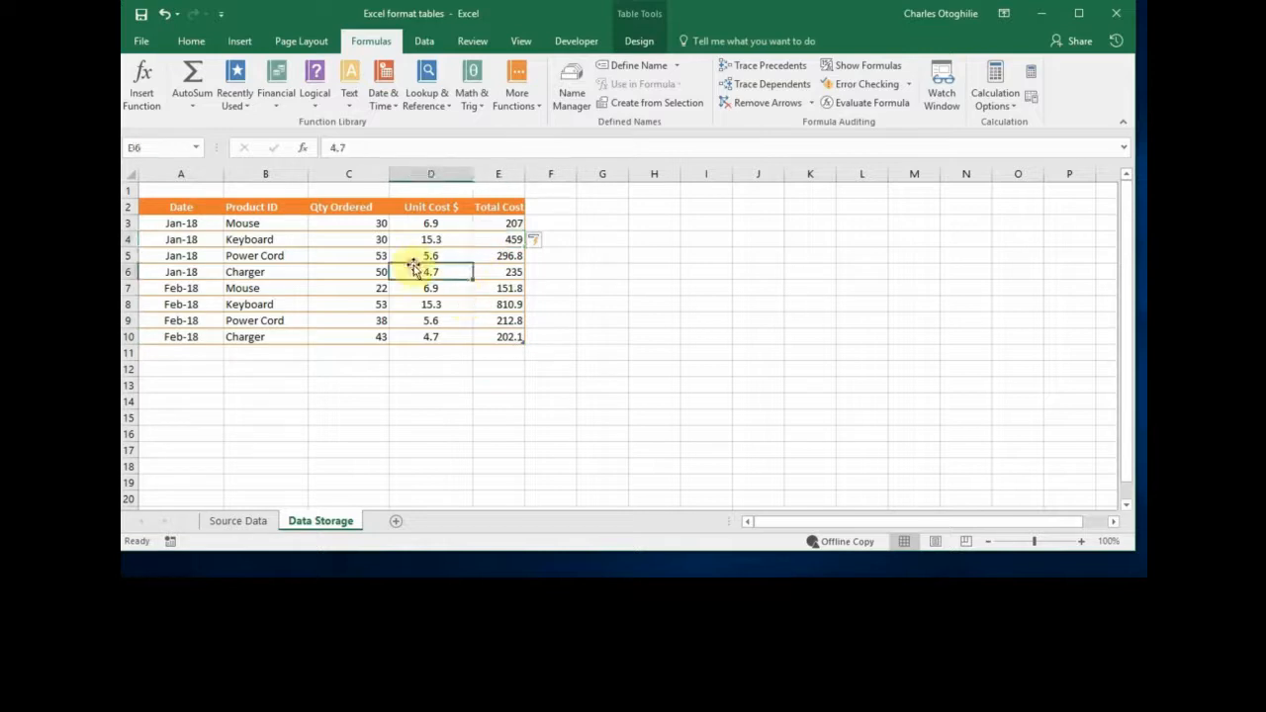
click(502, 255)
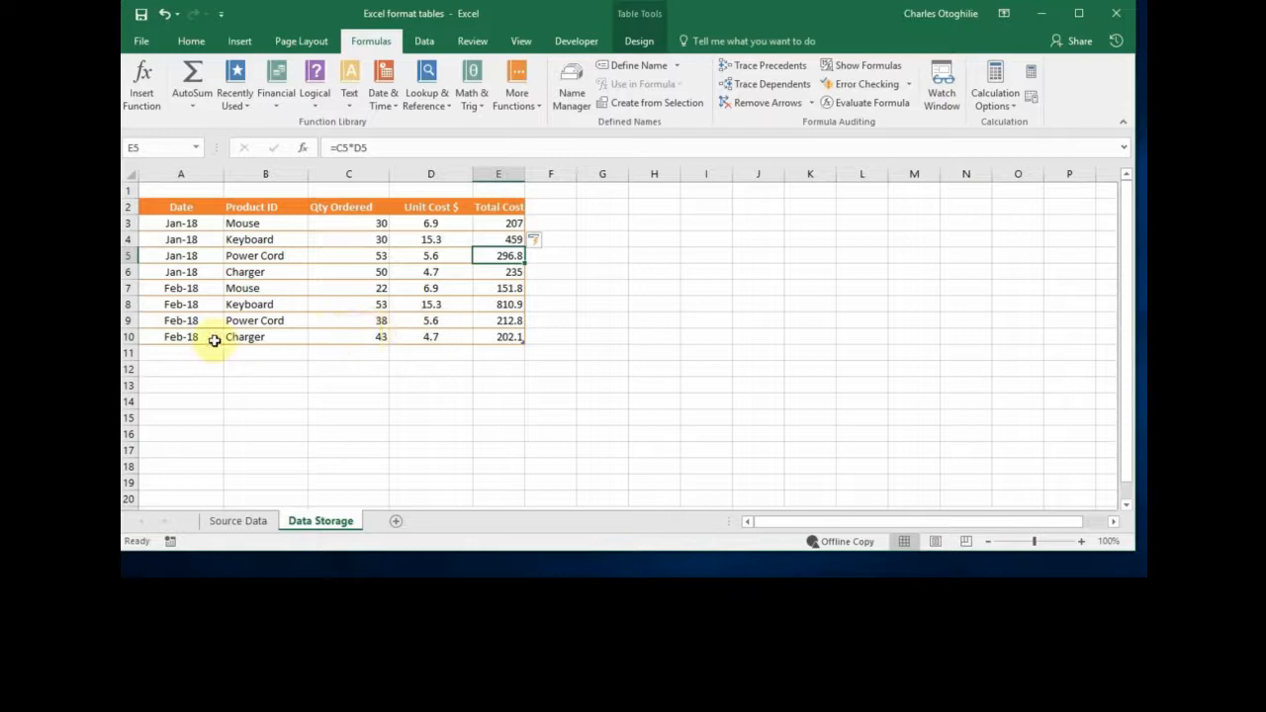
click(225, 306)
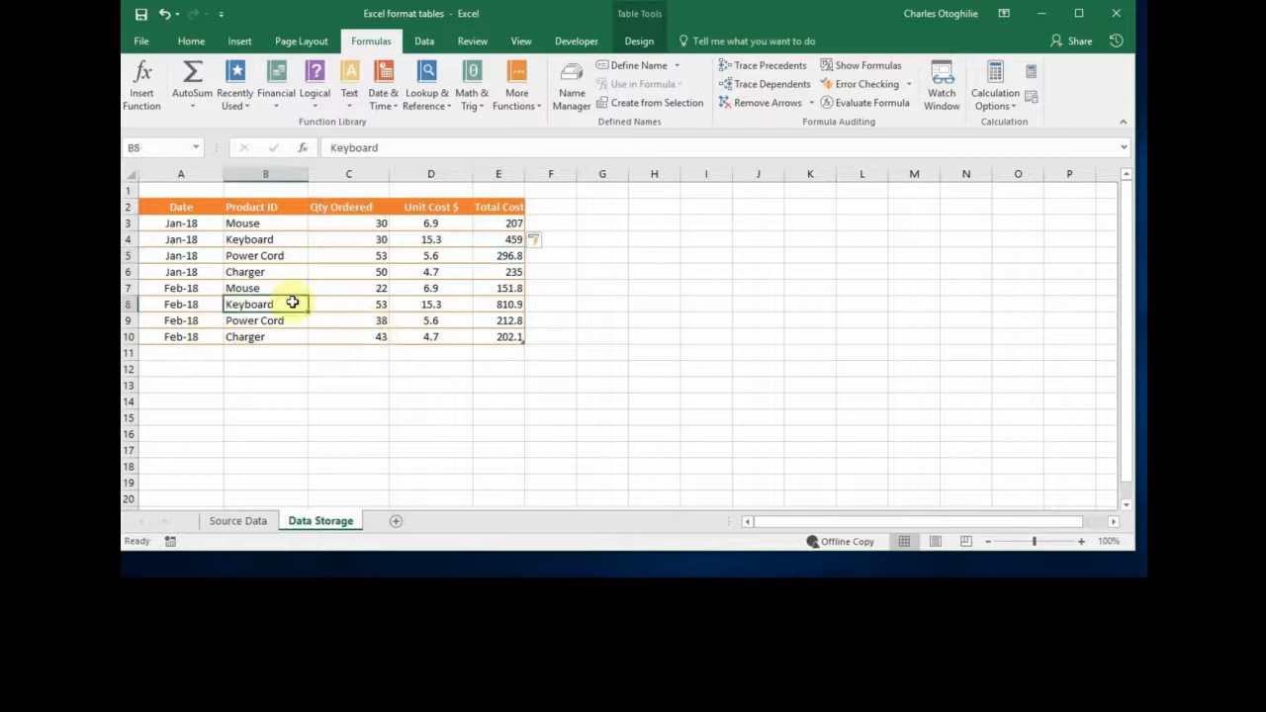
Copy the four Mar-18 rows, A12:D15, from the Source Data sheet.
click(246, 521)
drag(173, 369, 352, 420)
key(ctrl+c)
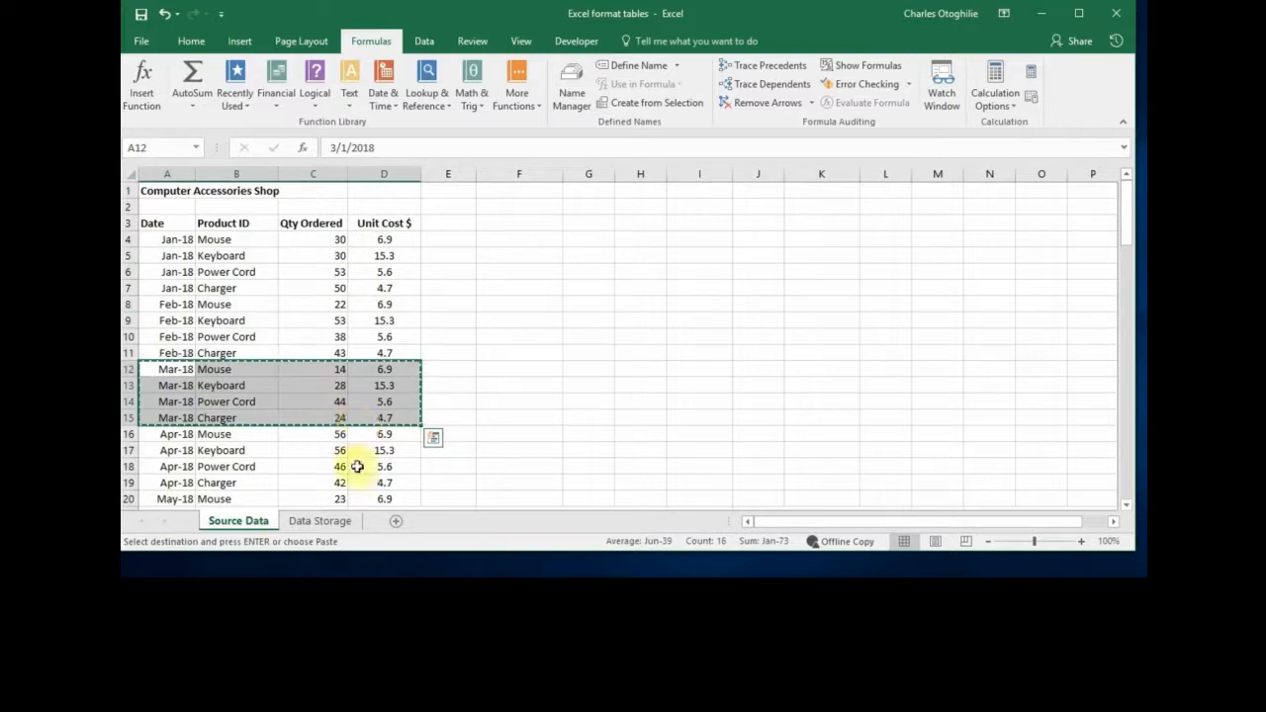
Paste the copied March rows as values at A11 on the Data Storage sheet and check the Total Cost formulas.
click(327, 521)
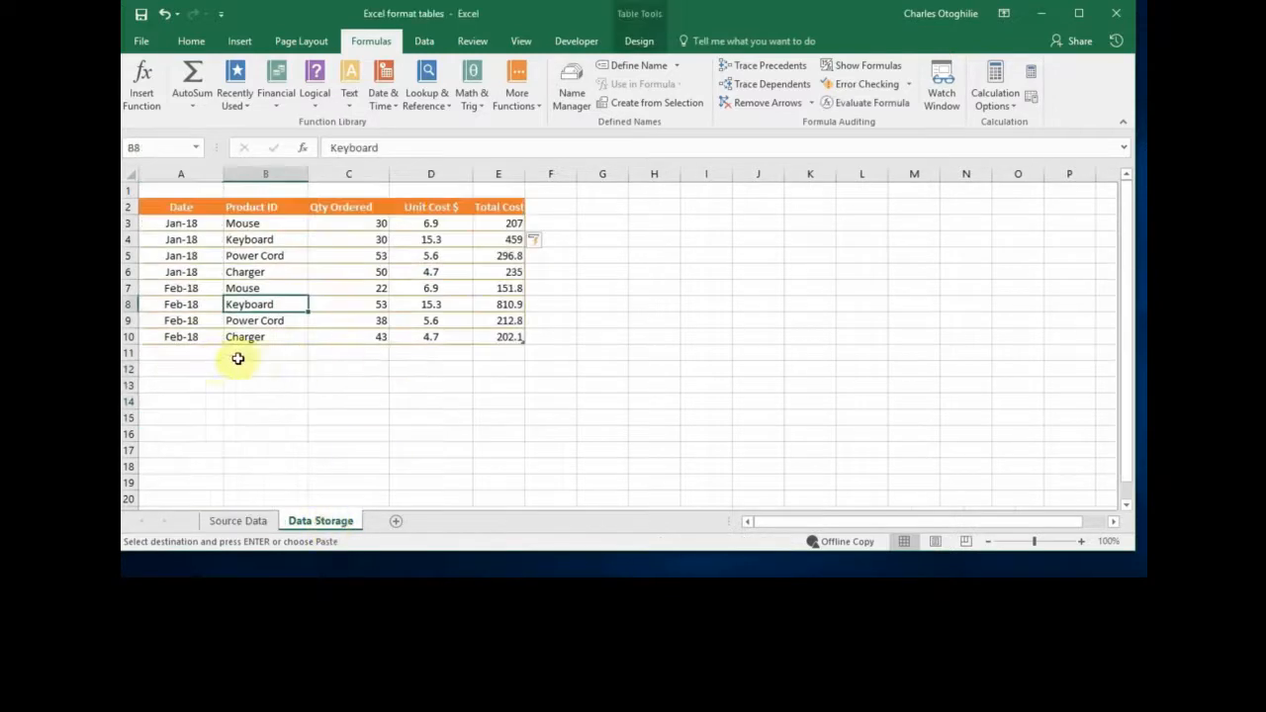
click(197, 352)
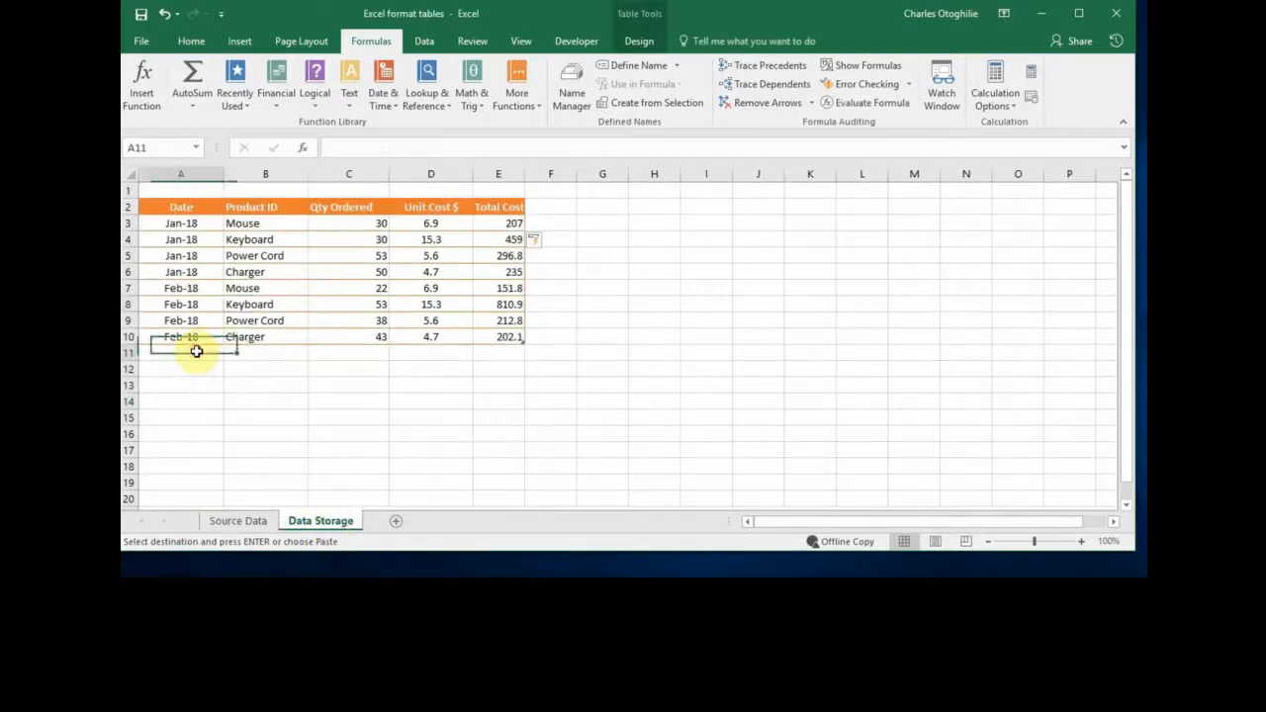
click(191, 40)
click(138, 99)
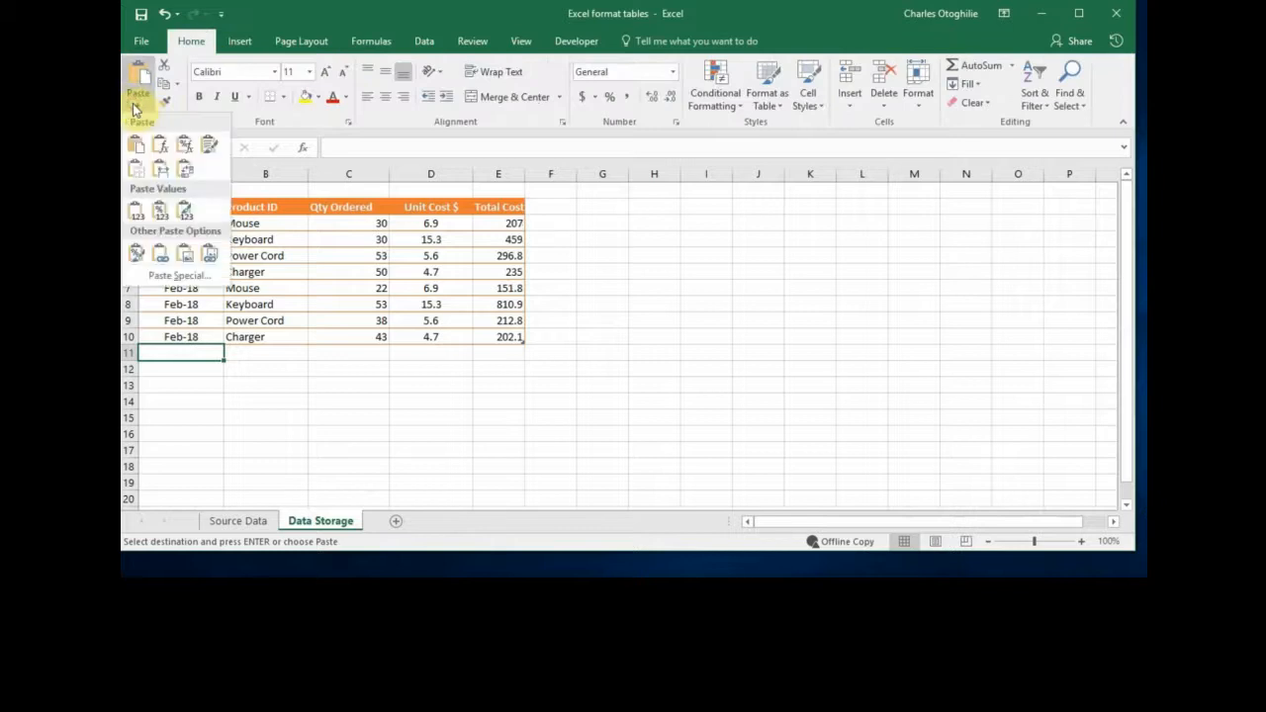
click(135, 215)
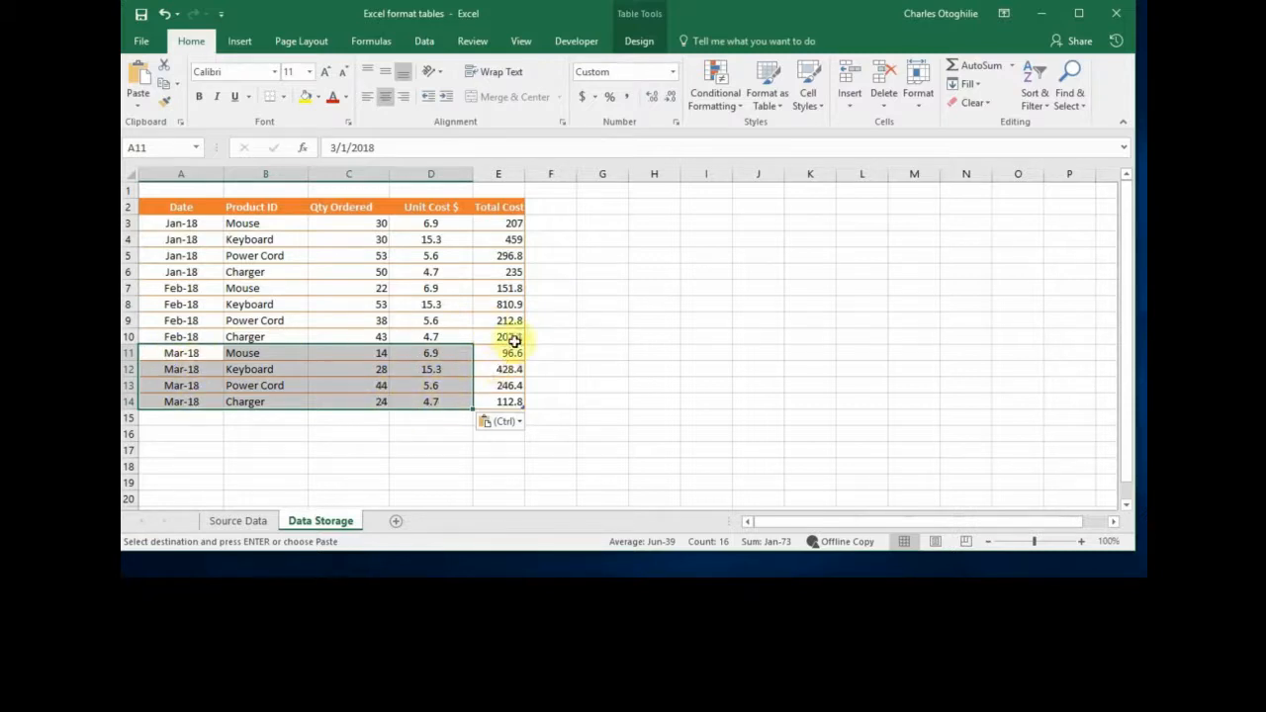
drag(505, 348, 507, 402)
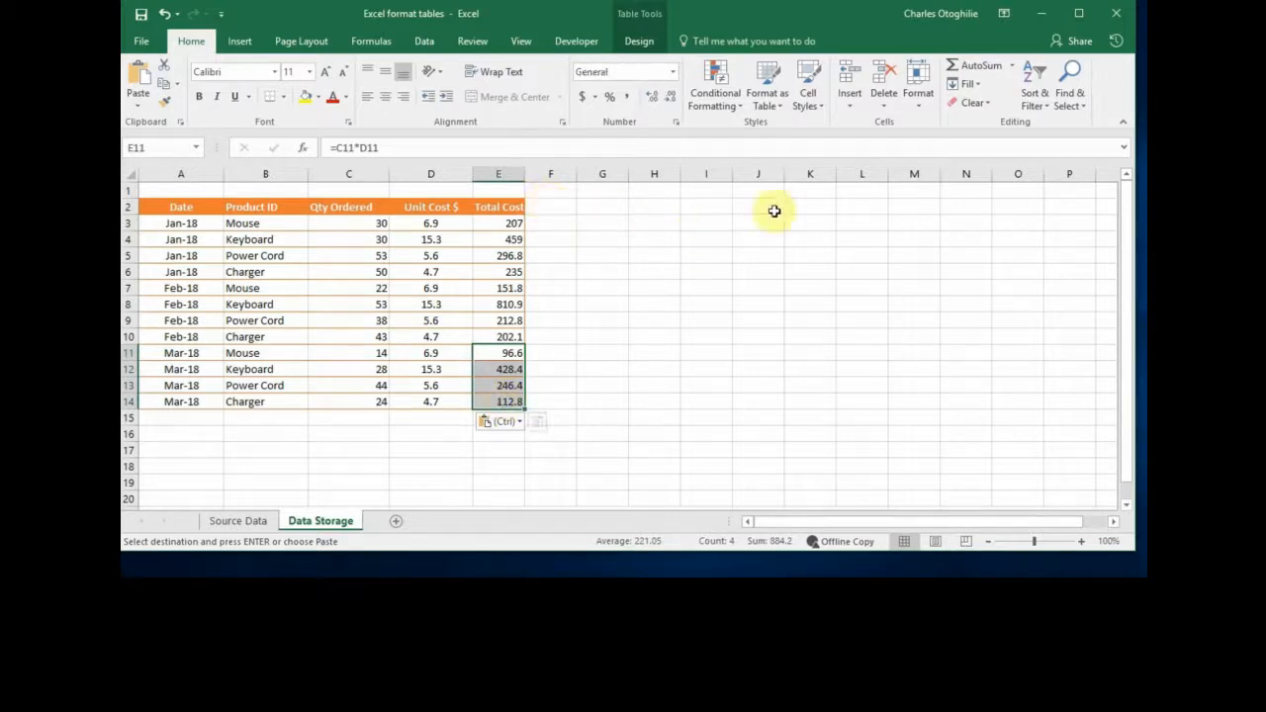
click(502, 229)
click(504, 286)
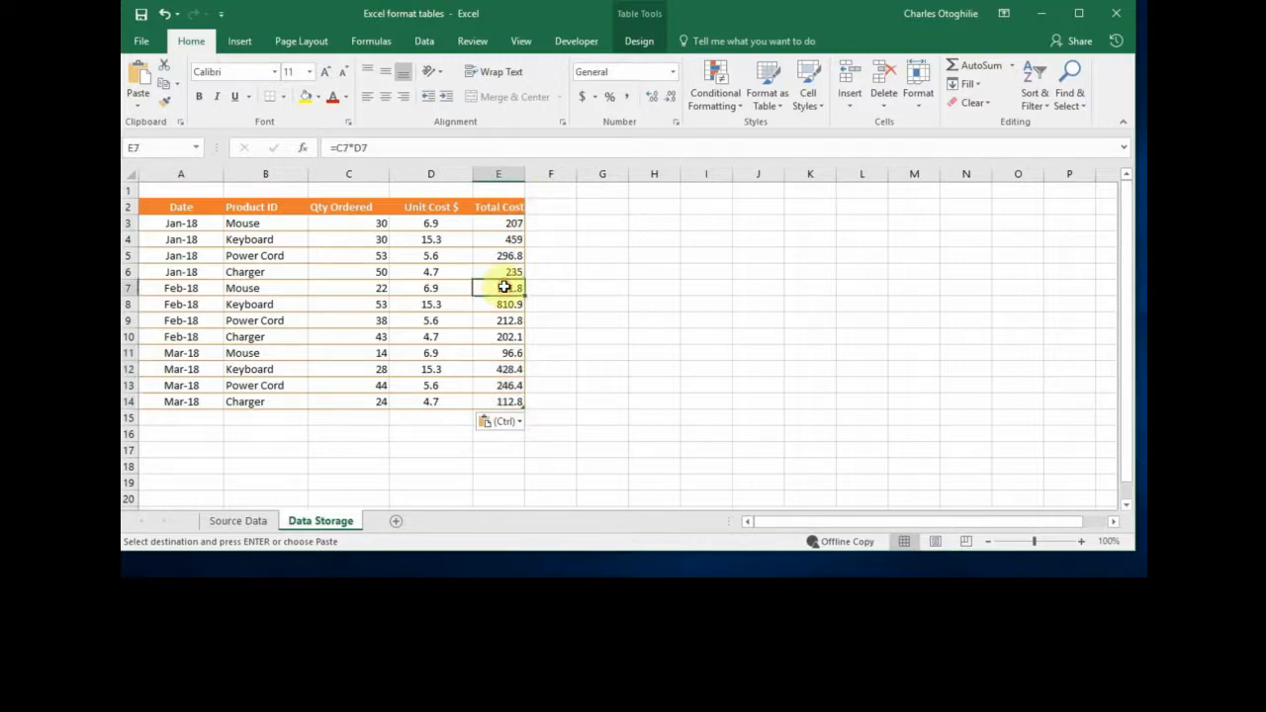
Widen column E slightly so the Total Cost heading has more room, and return to the Date header in A2.
click(439, 206)
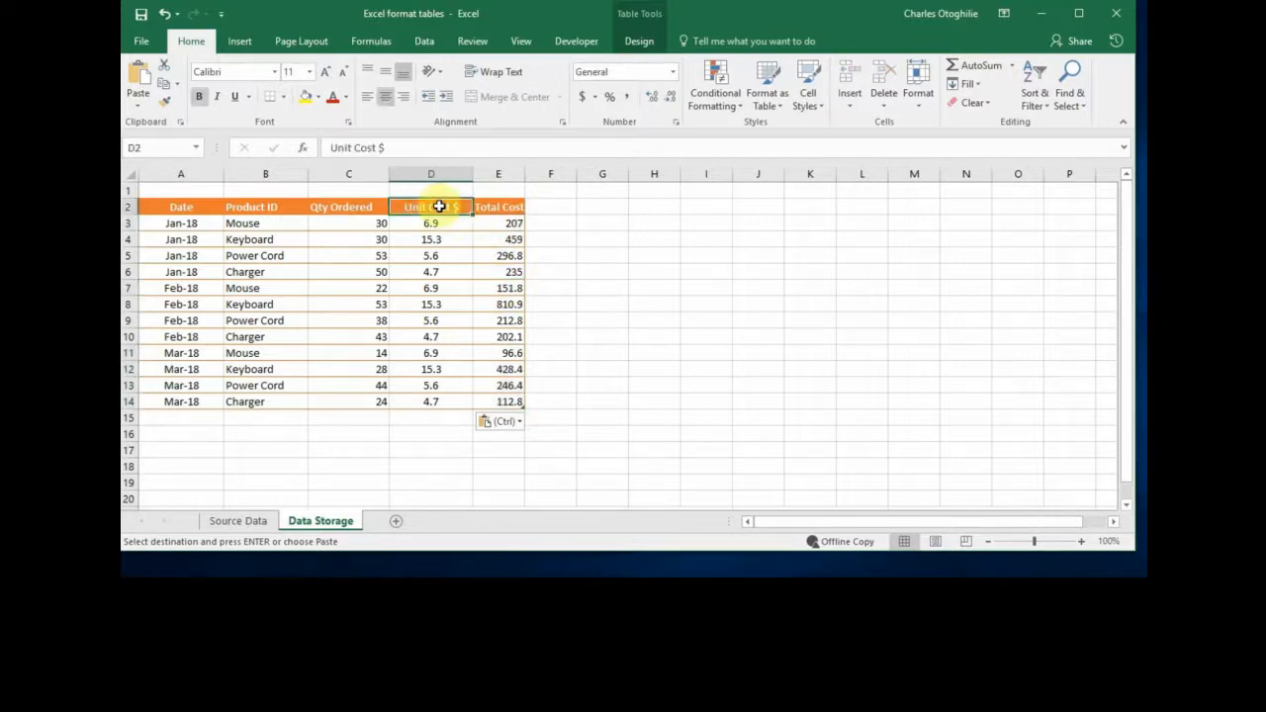
click(504, 207)
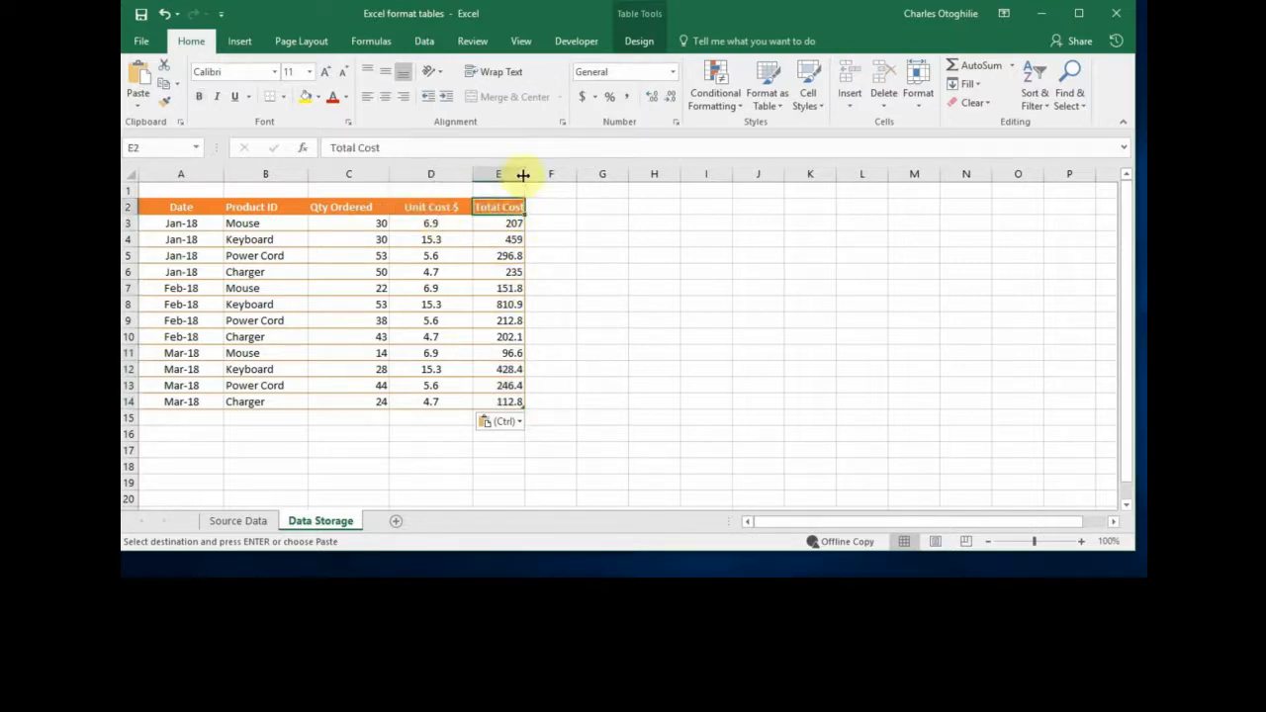
drag(523, 174, 543, 174)
click(263, 305)
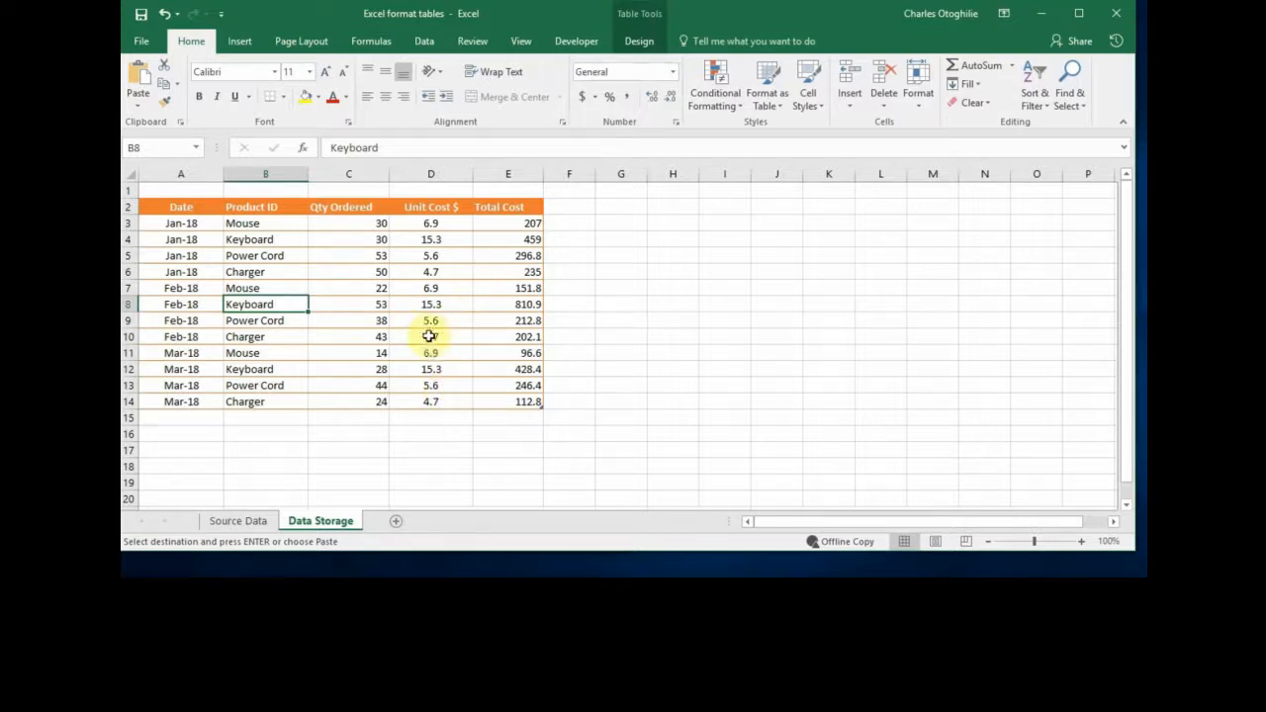
click(210, 205)
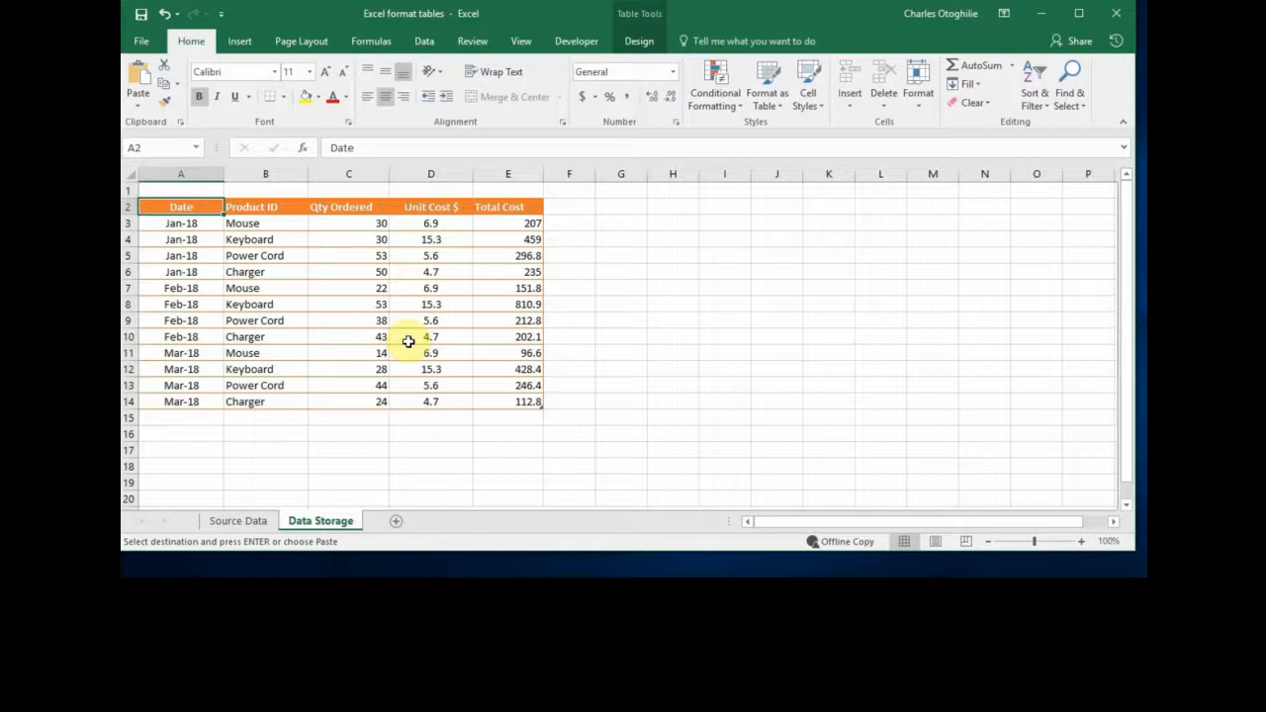
Compare the hardcoded data in A2:D14 with the Total Cost formula in E3.
click(382, 319)
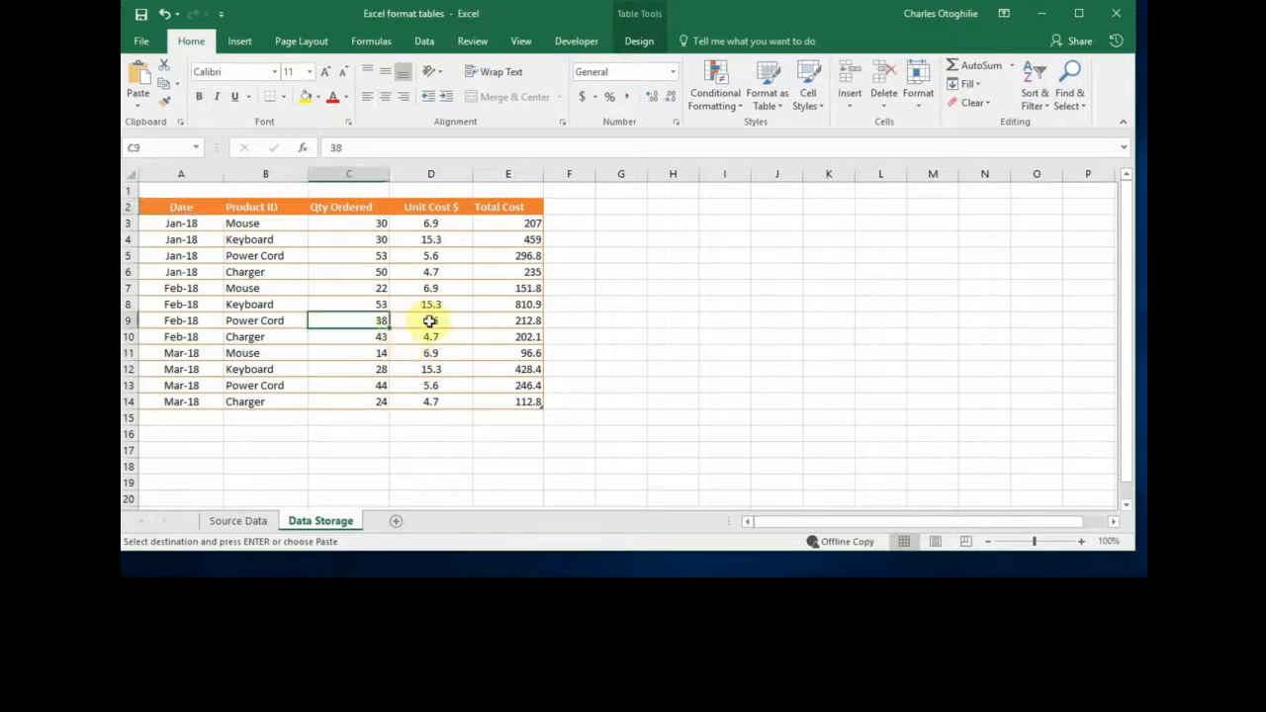
click(430, 323)
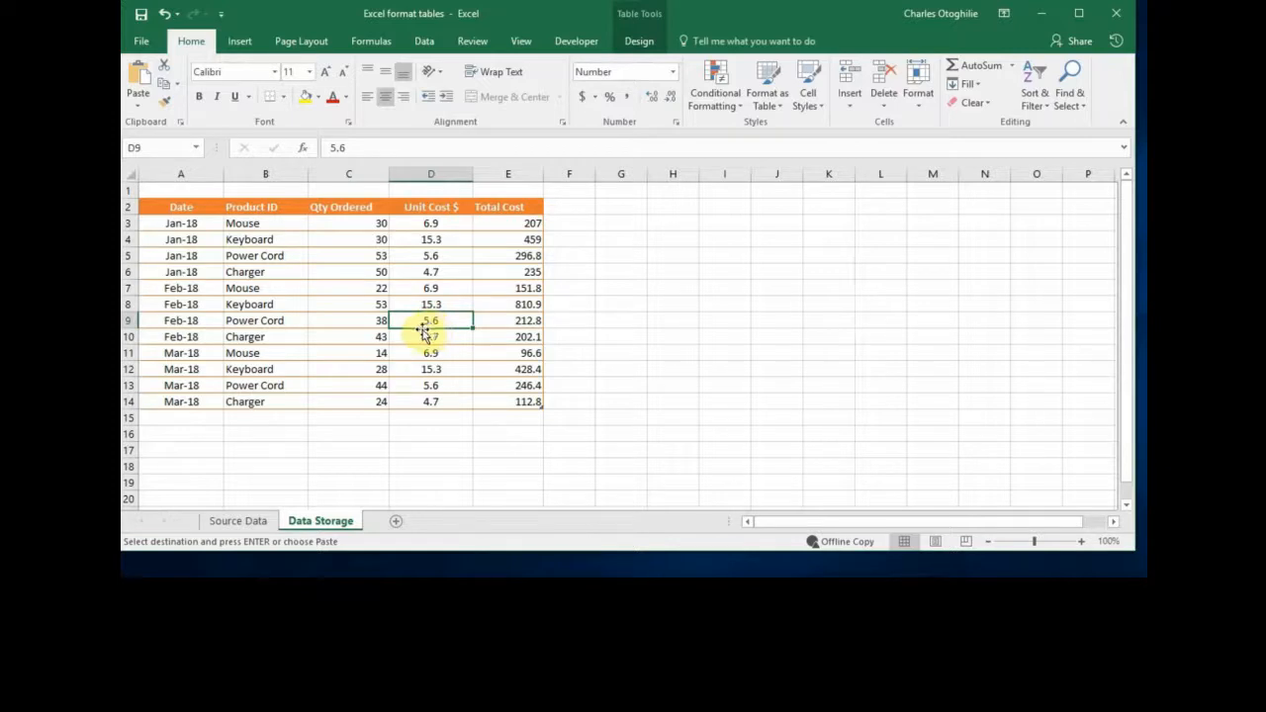
drag(175, 208, 437, 393)
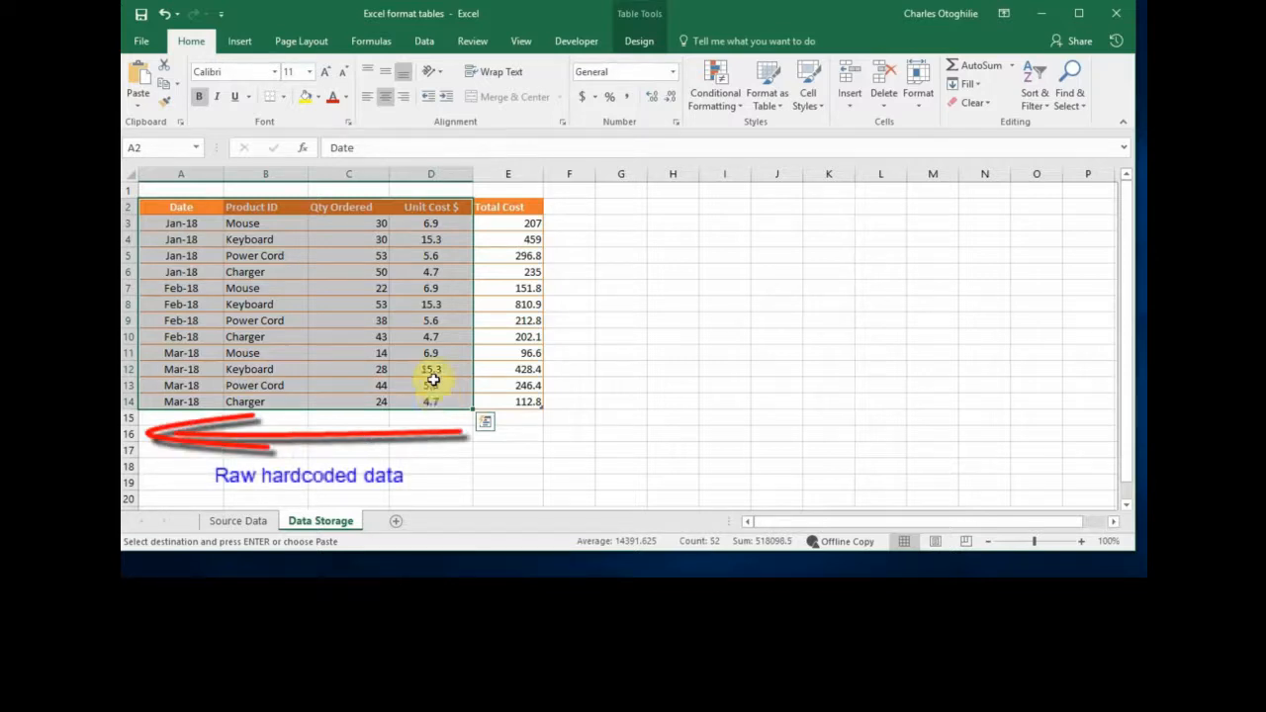
click(515, 222)
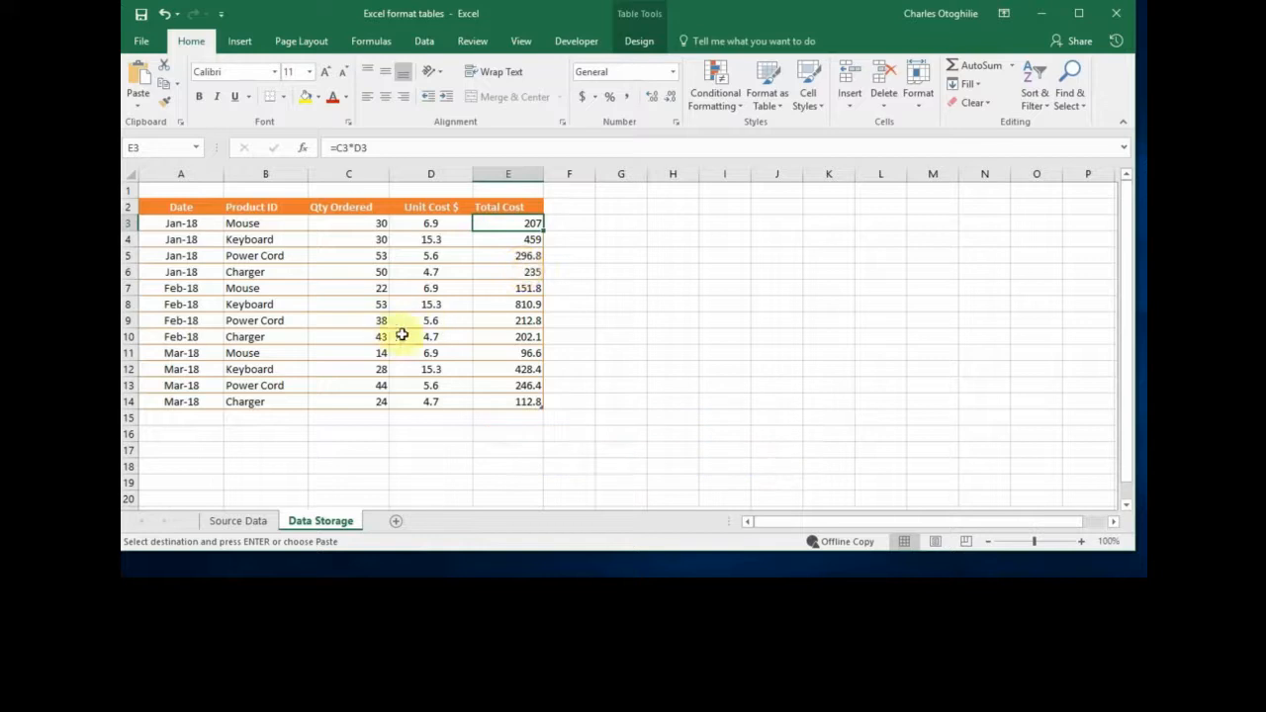
click(209, 369)
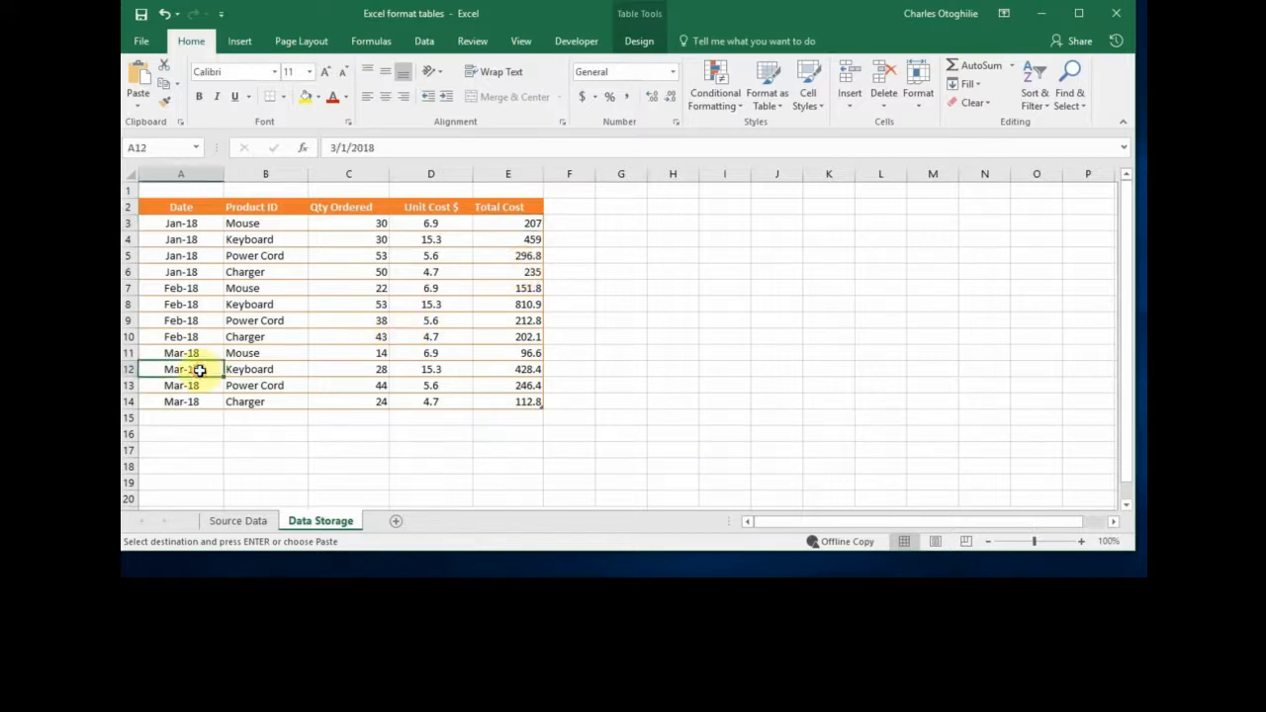
click(405, 380)
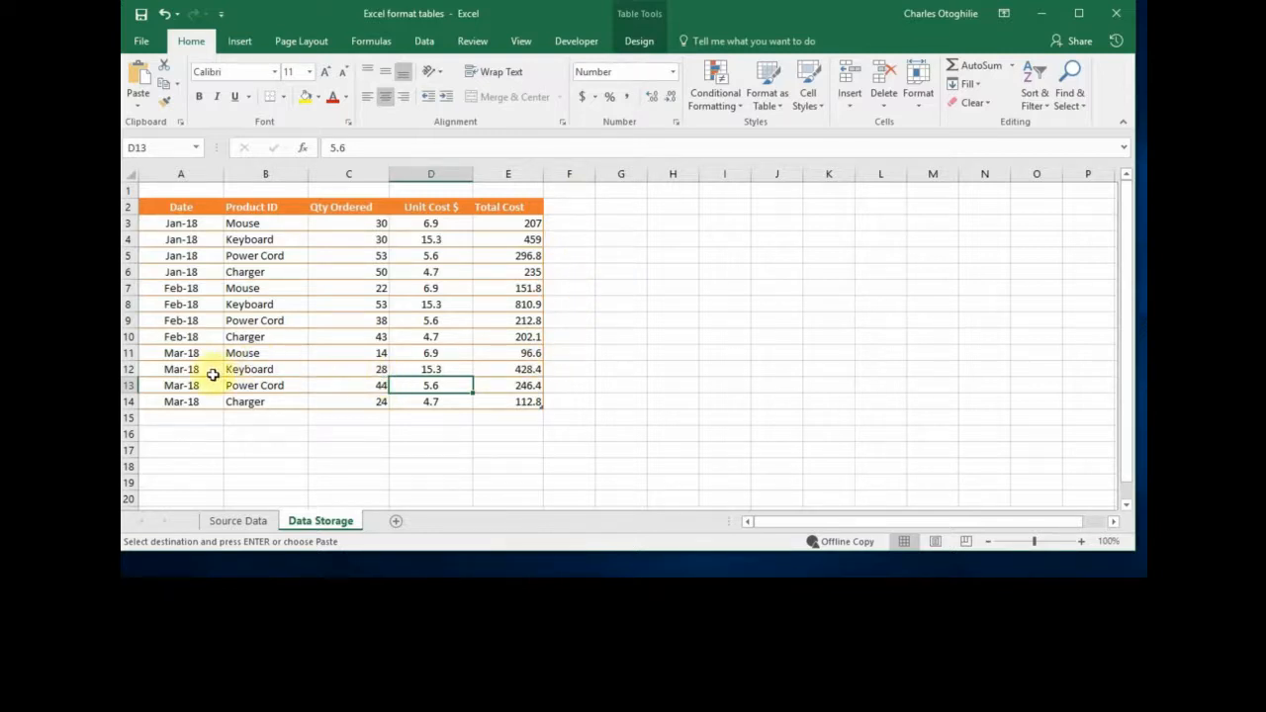
Look over the Product ID and Qty Ordered columns and check the table's Total Row option.
click(252, 355)
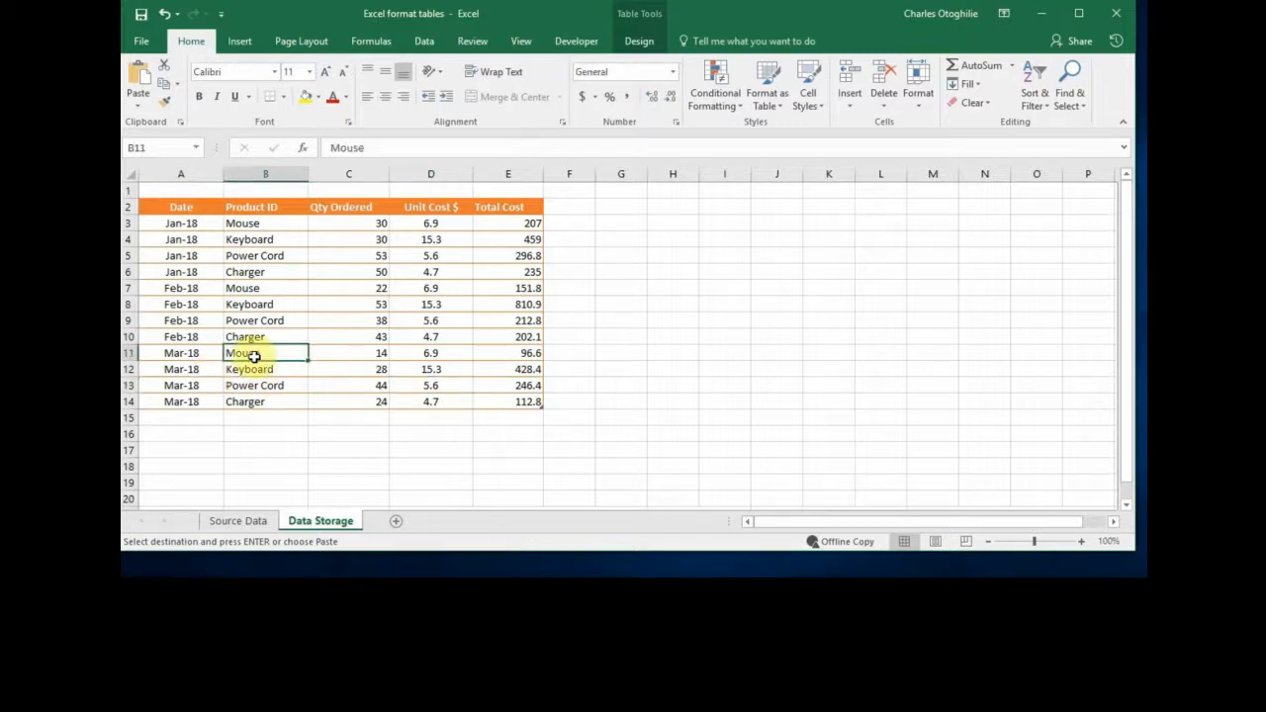
click(247, 240)
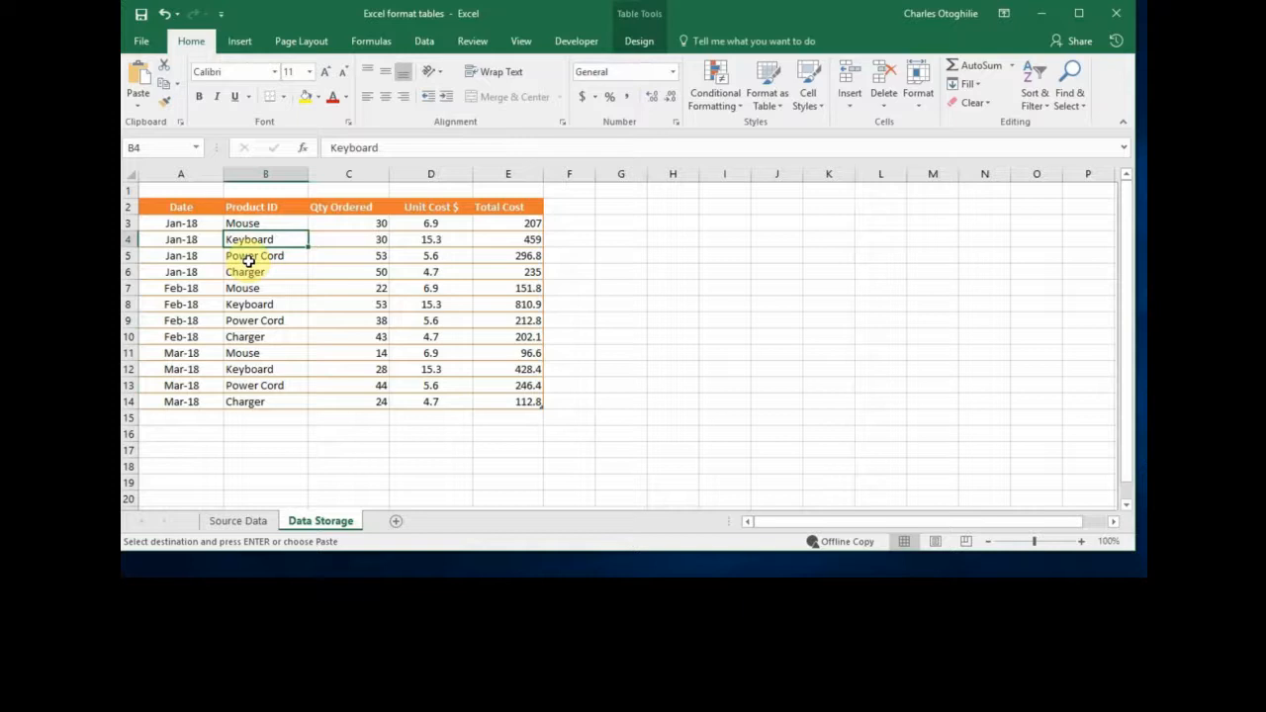
click(286, 287)
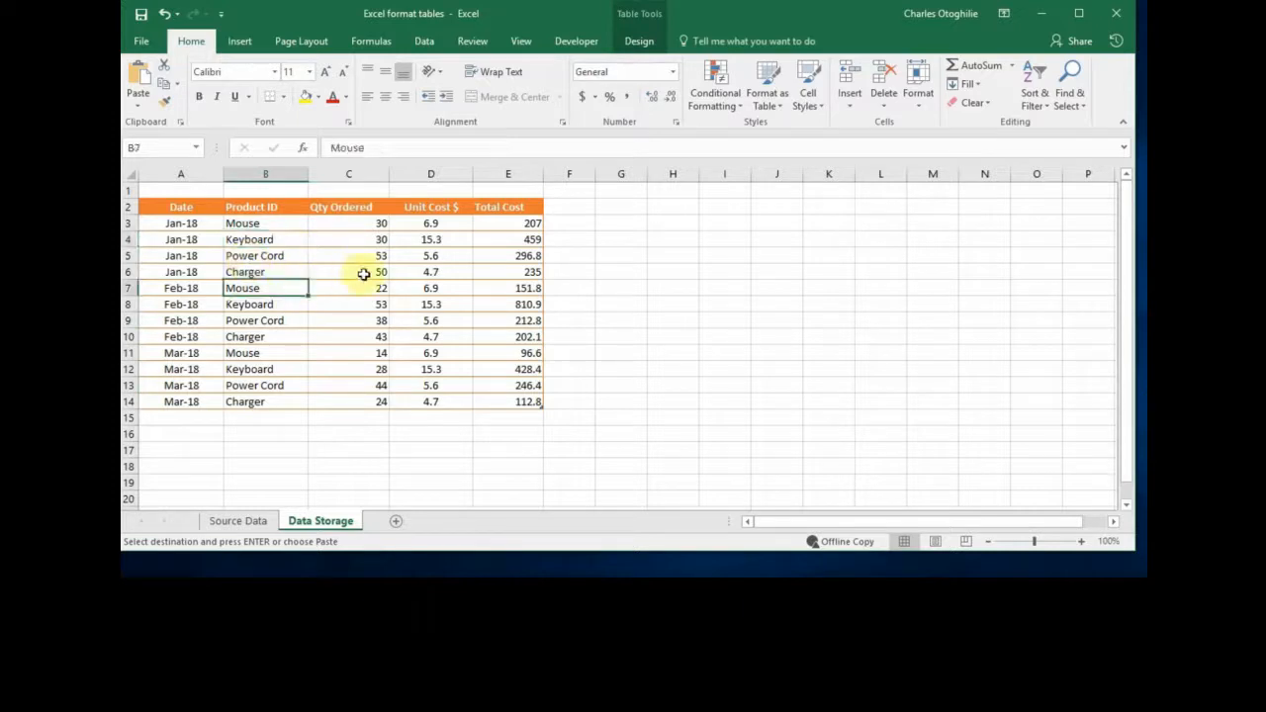
click(274, 336)
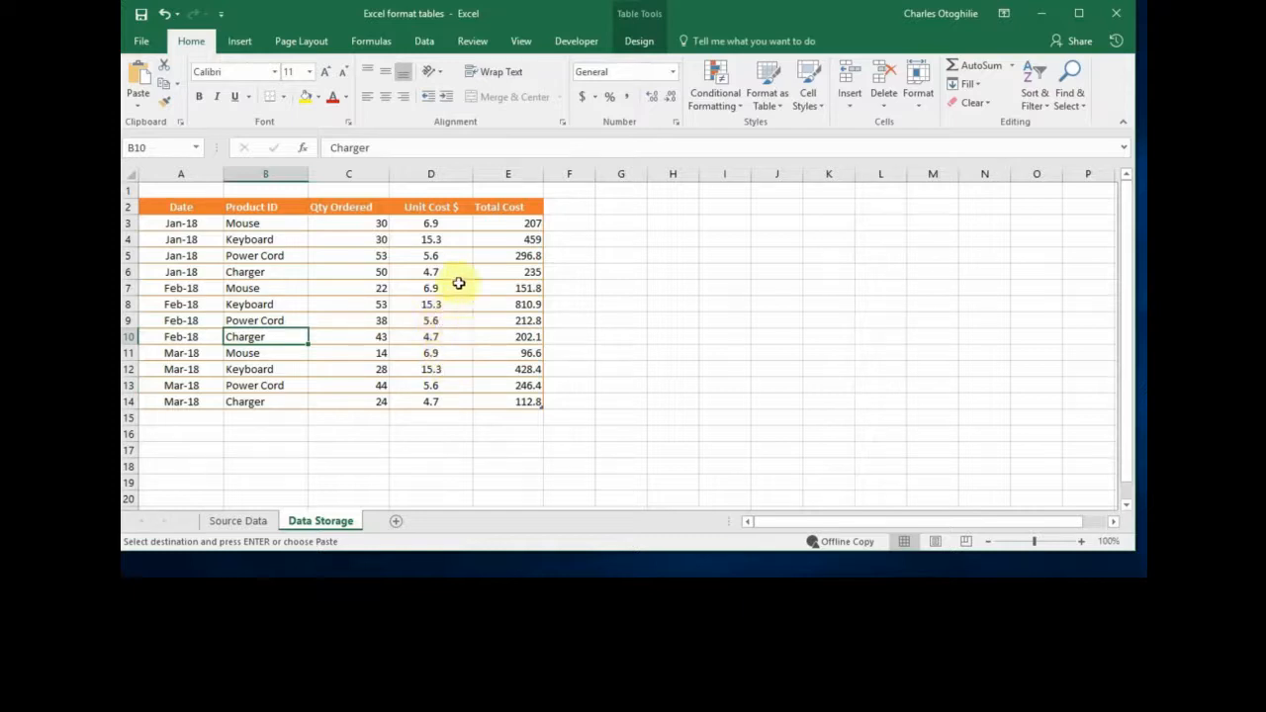
click(350, 357)
click(364, 255)
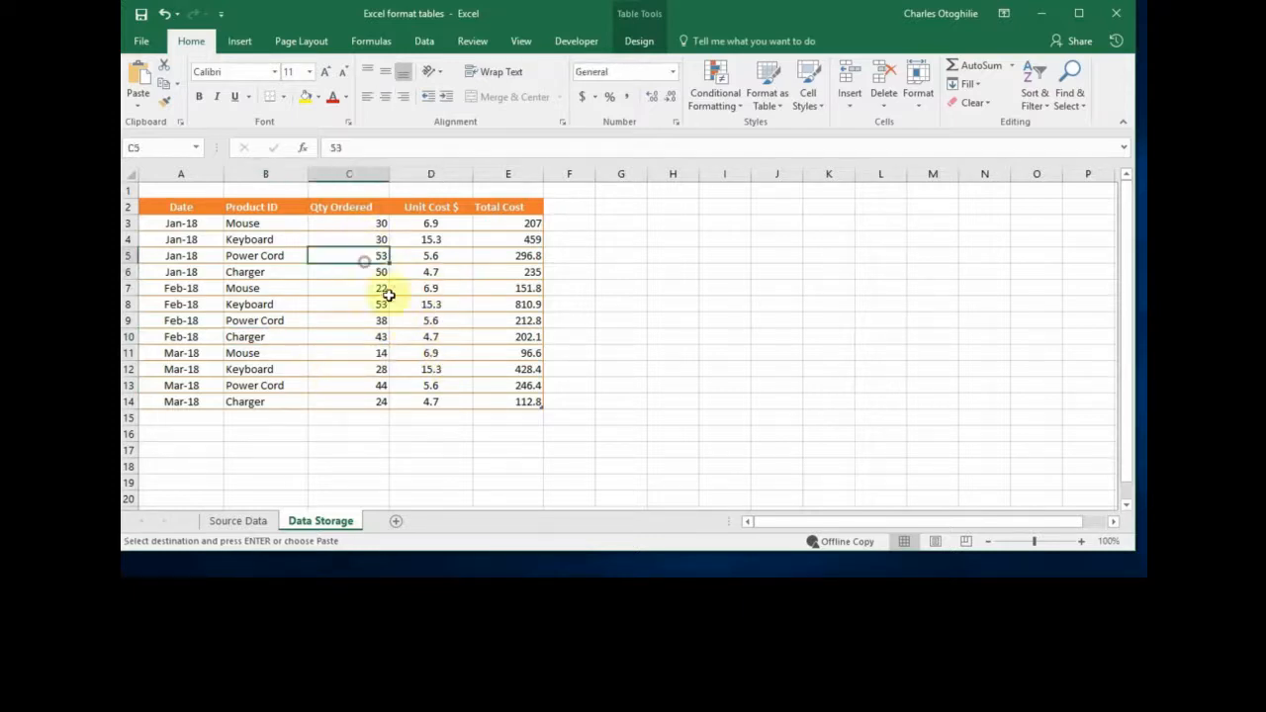
click(321, 302)
click(382, 242)
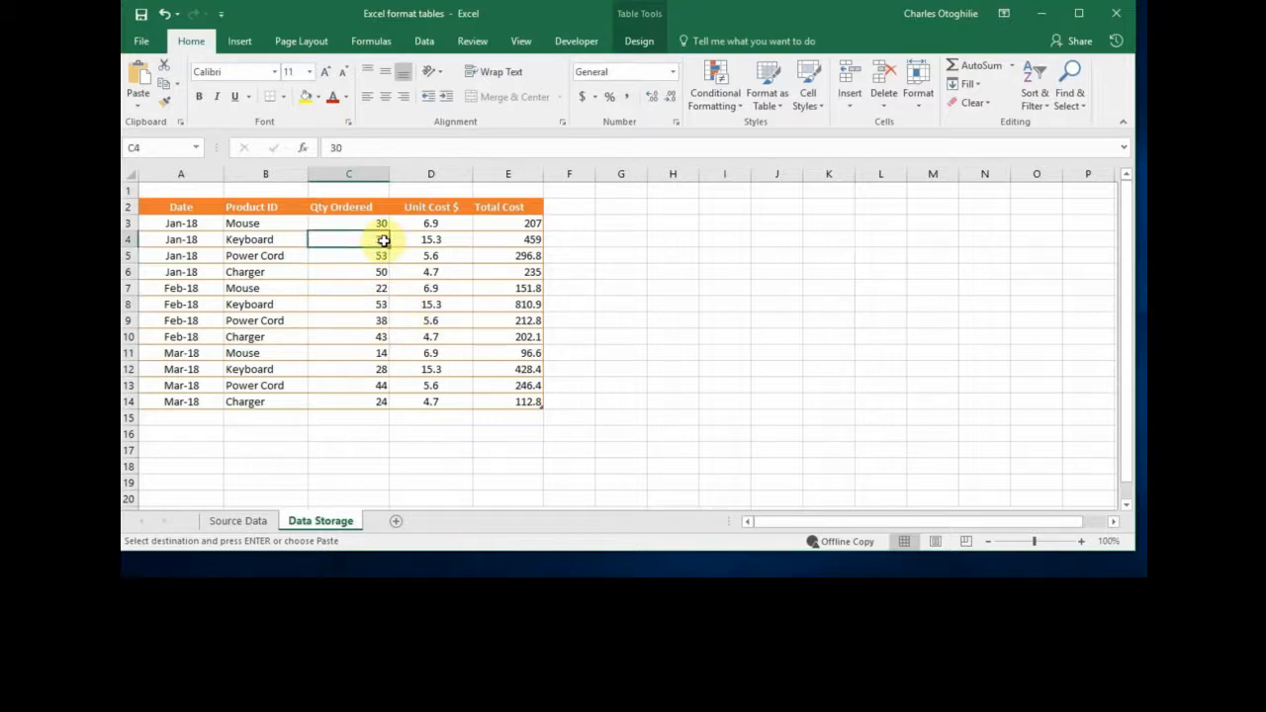
click(346, 206)
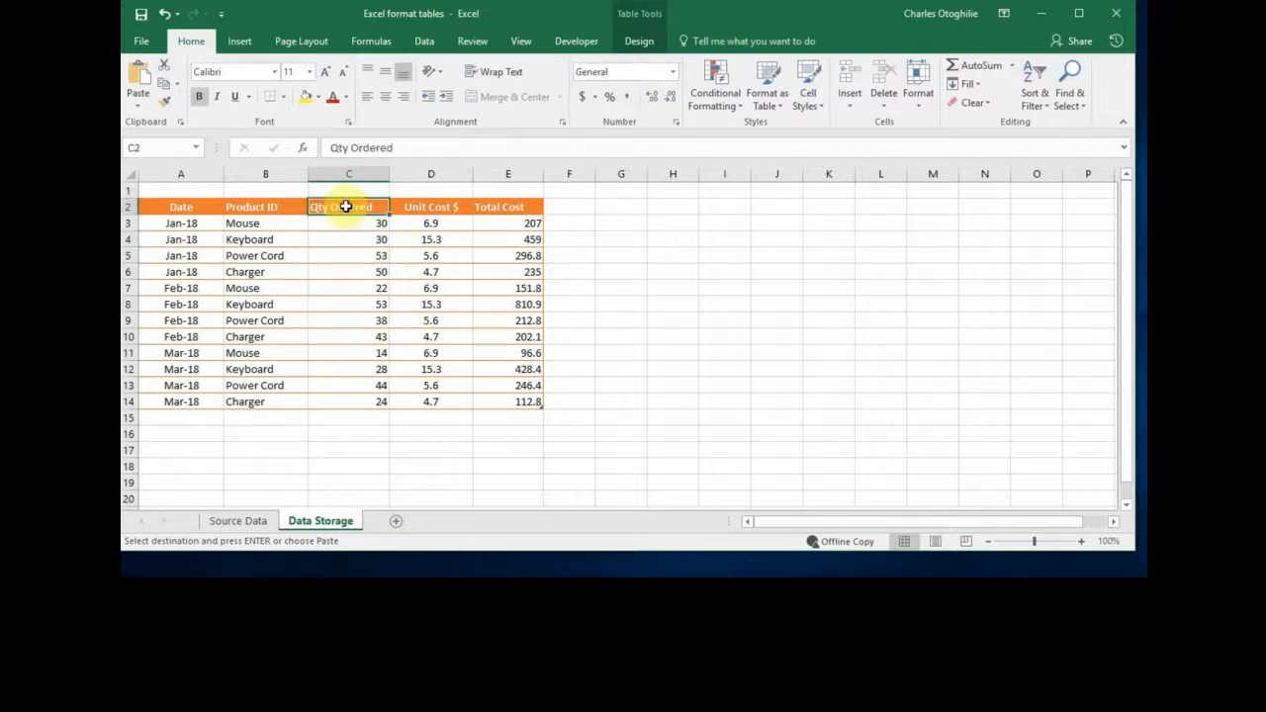
click(640, 43)
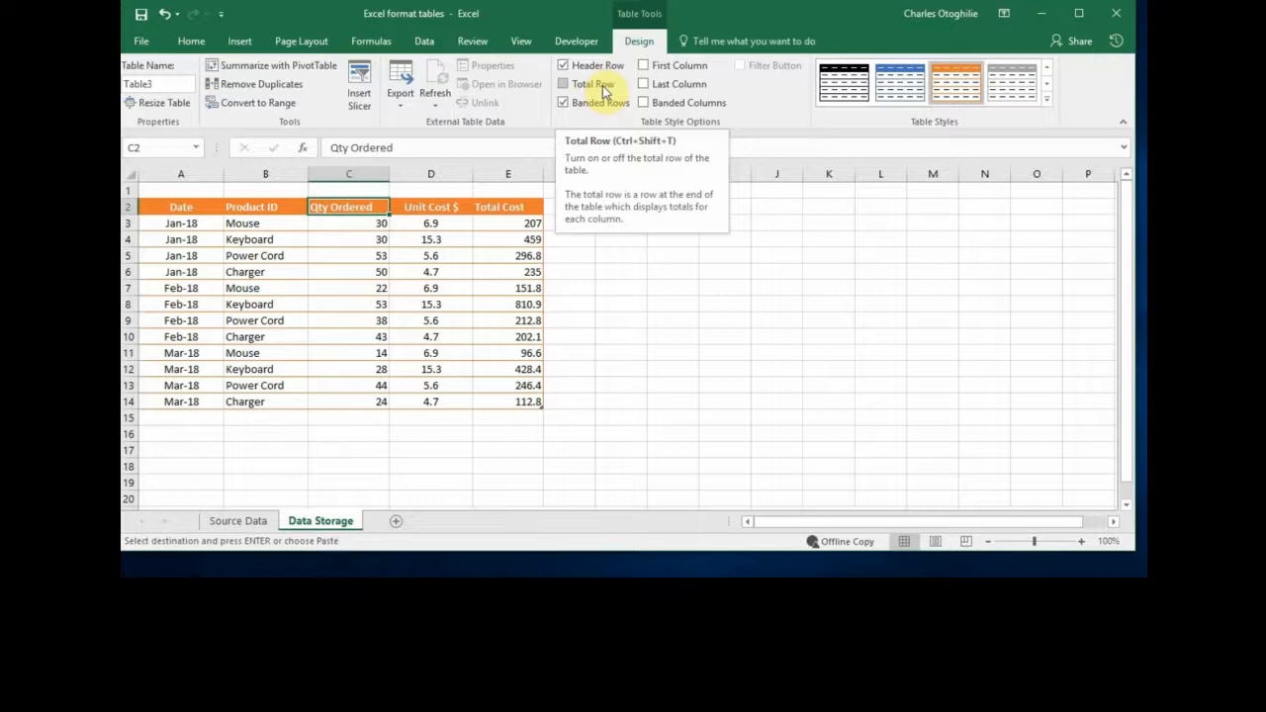
click(414, 272)
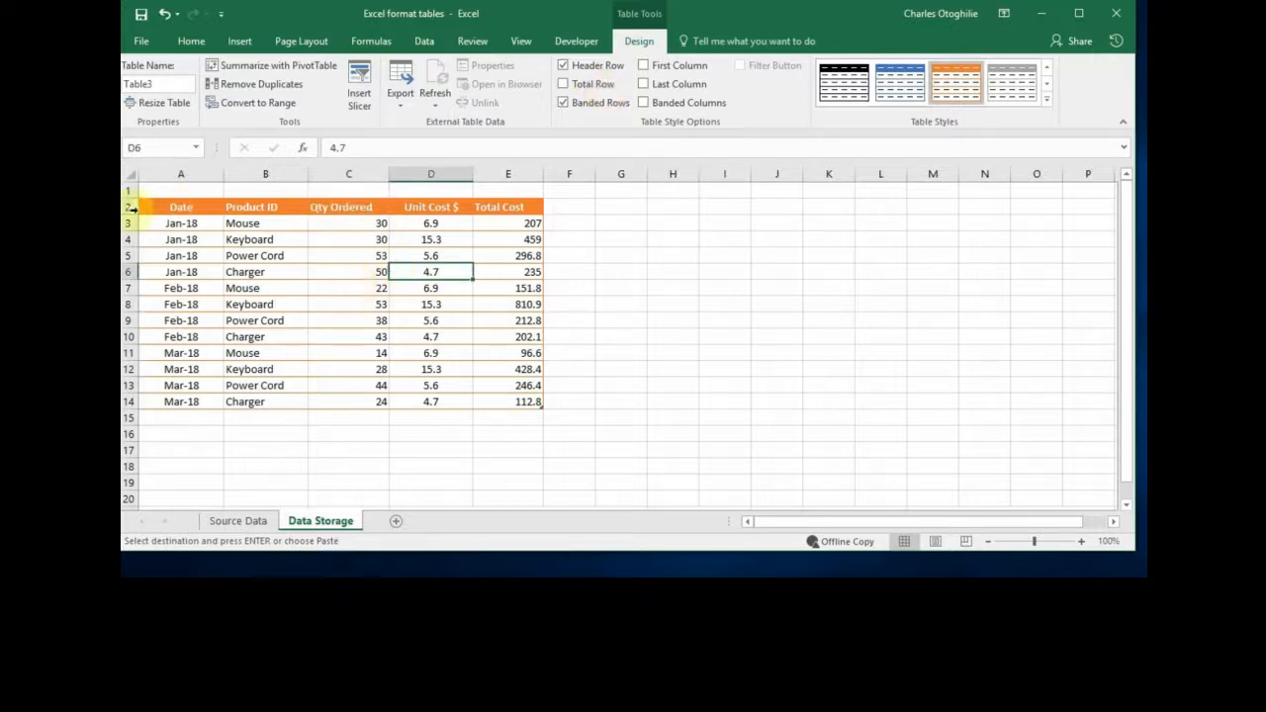
Copy the remaining Apr-18 to Sep-19 rows, A16:D75, from the Source Data sheet.
click(283, 366)
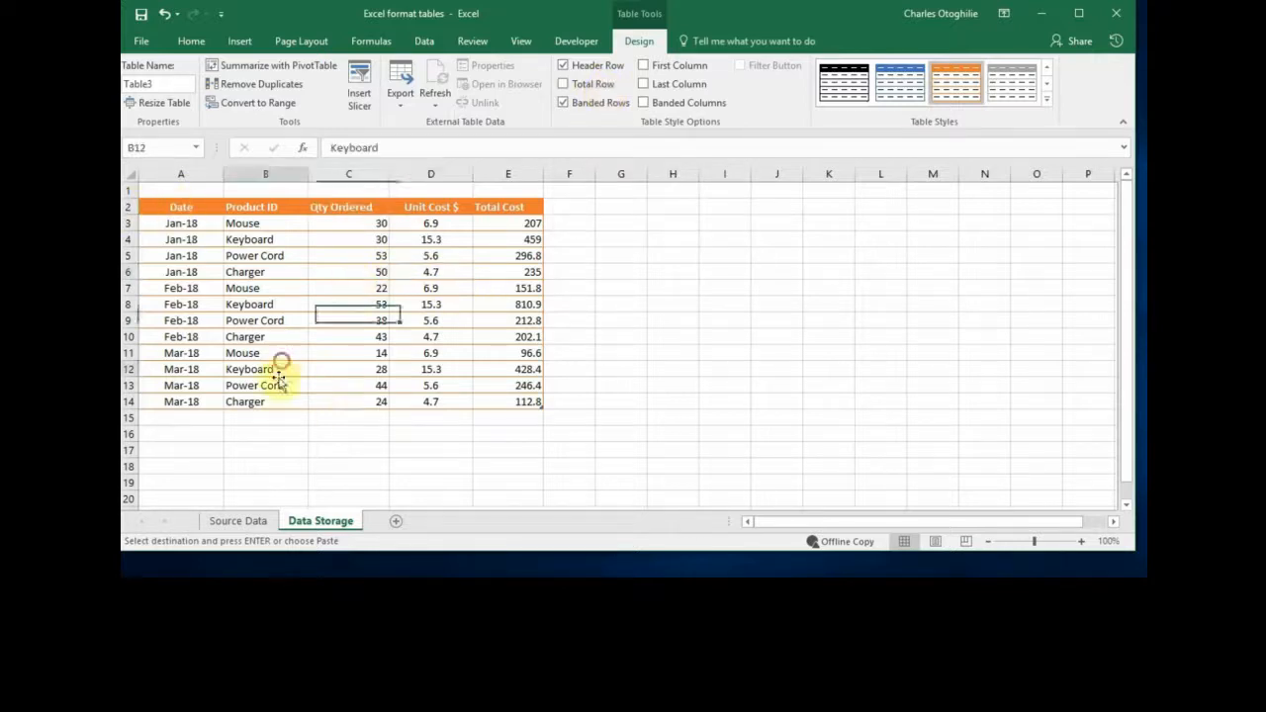
click(253, 526)
click(246, 352)
scroll(260, 360, down, 3)
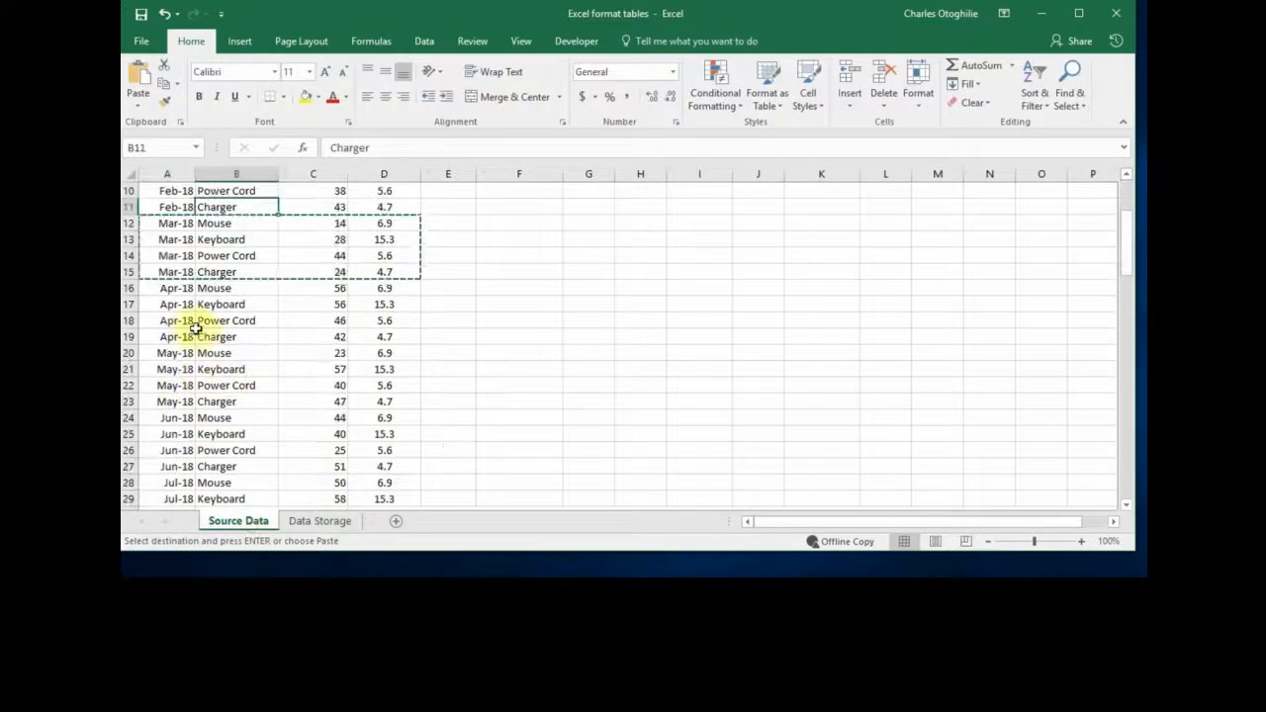
drag(184, 288, 367, 407)
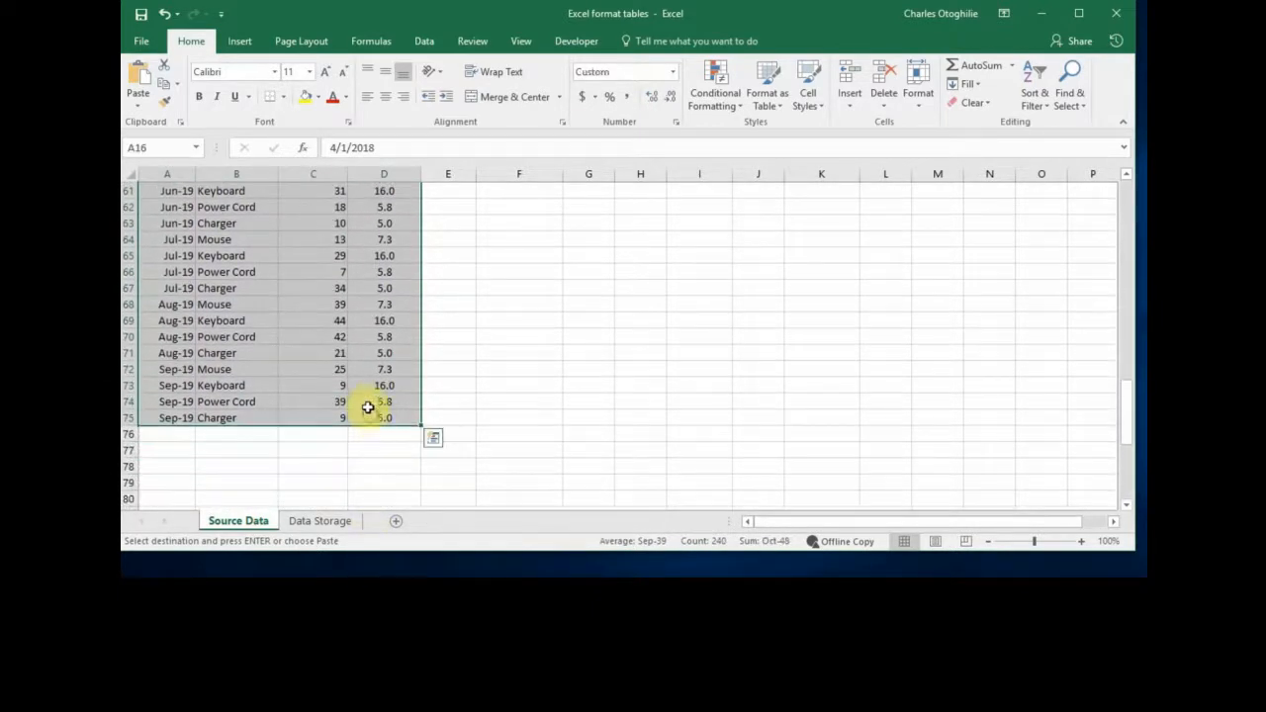
Paste the copied rows as values at A15, directly below the table on the Data Storage sheet.
click(314, 521)
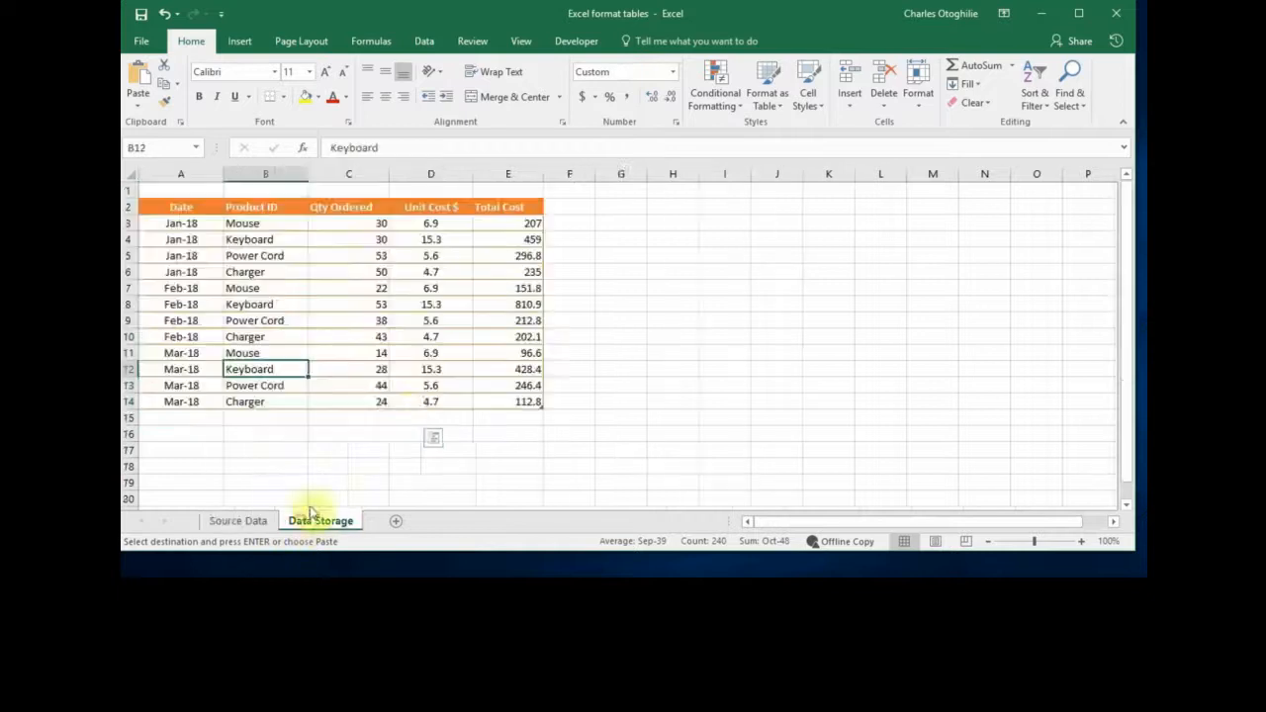
click(186, 418)
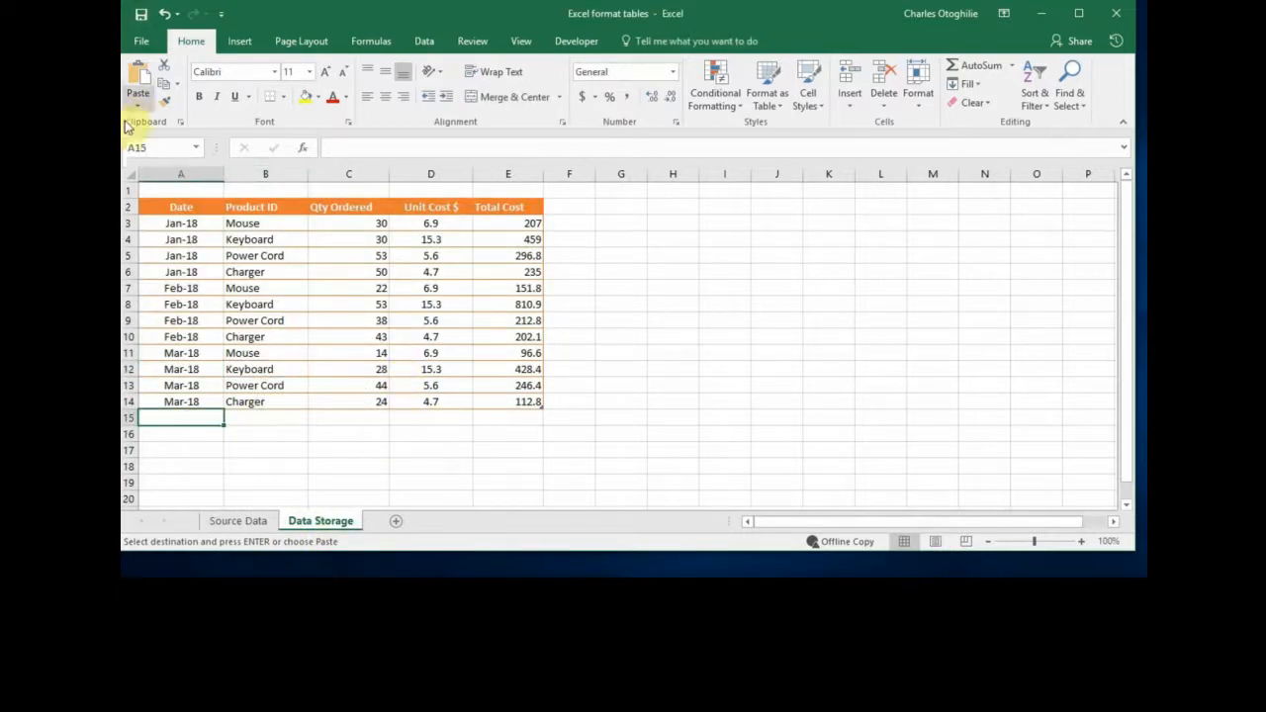
click(139, 107)
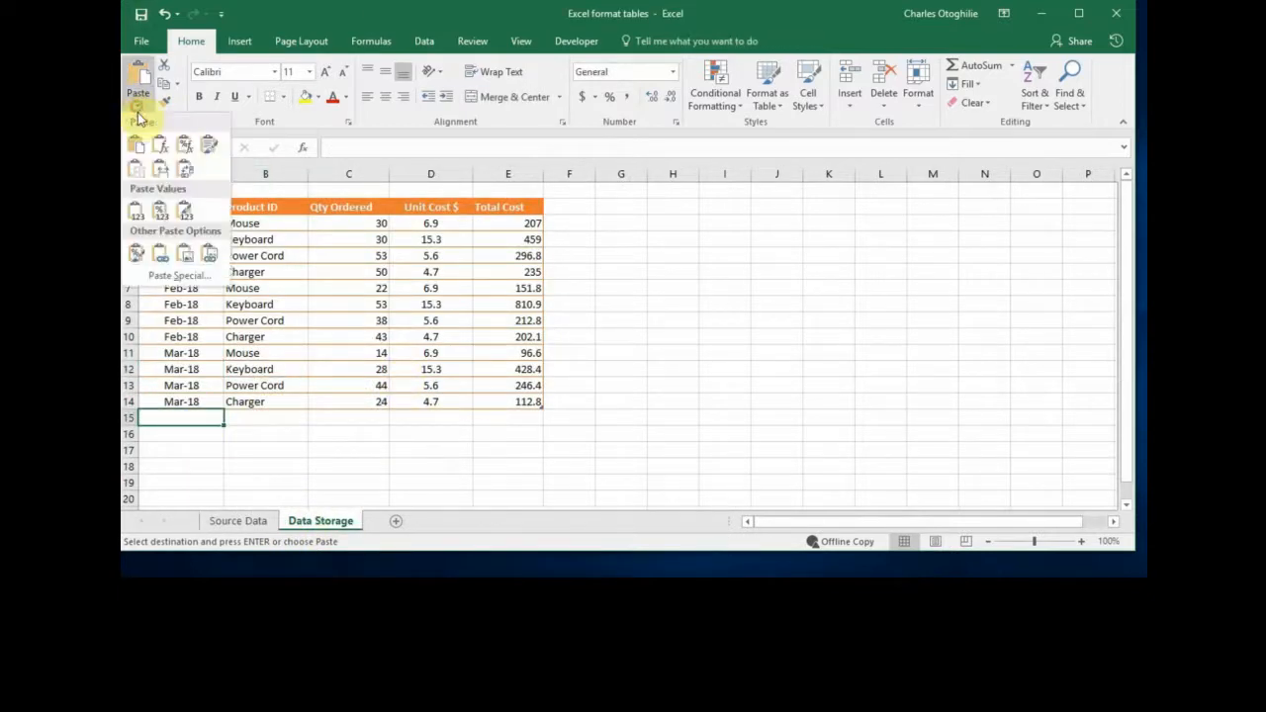
click(141, 215)
Review the expanded table from its header down to the Sep-19 rows, including the filled Total Cost column.
scroll(528, 452, down, 12)
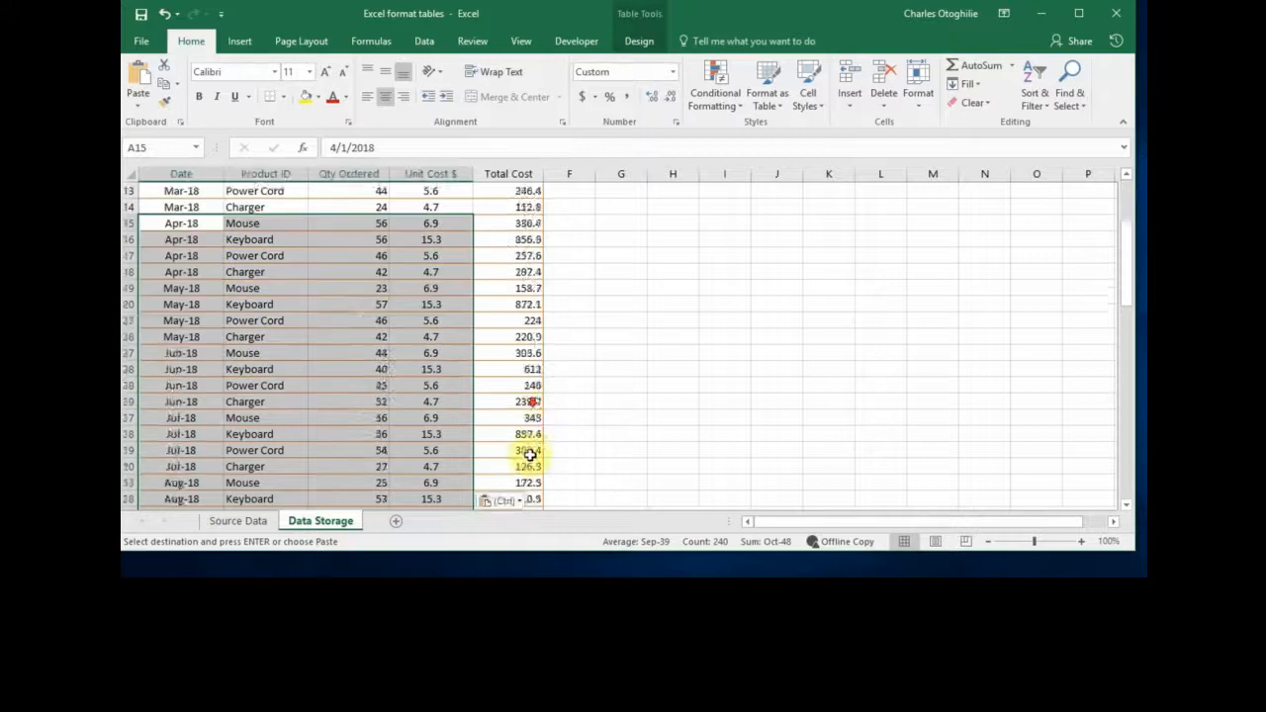
scroll(367, 353, down, 6)
scroll(367, 353, up, 20)
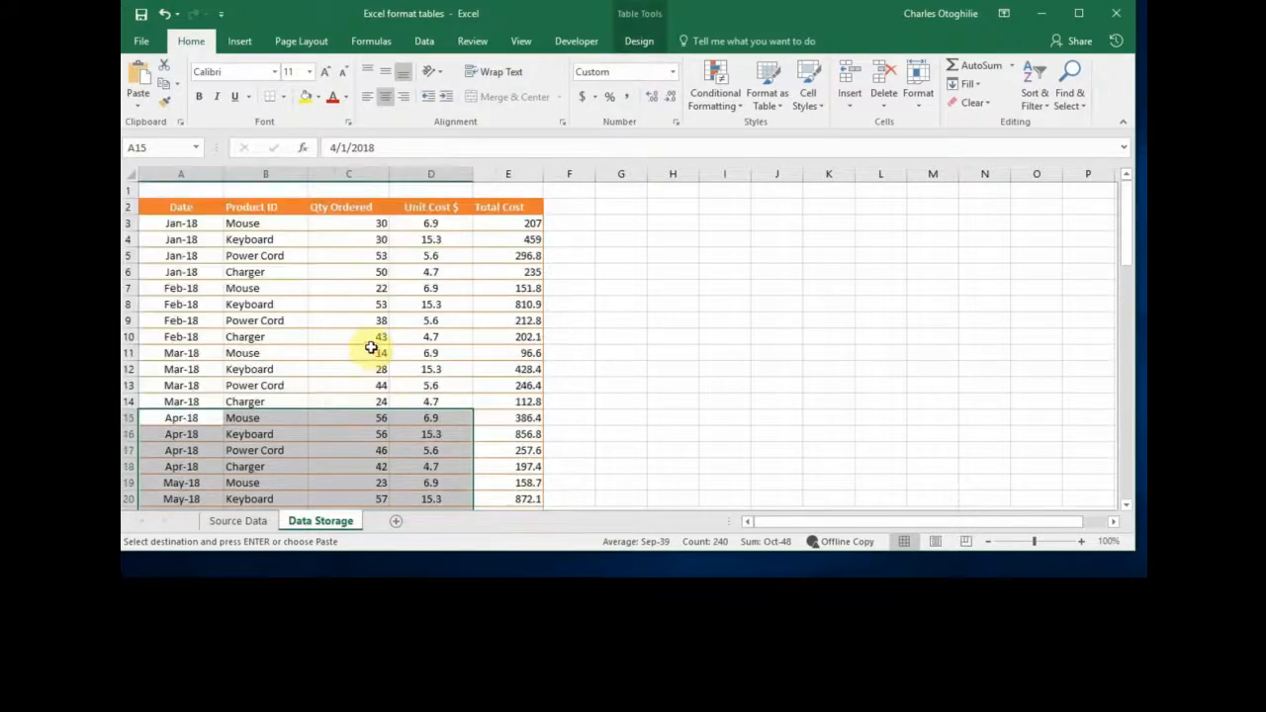
click(392, 288)
click(381, 255)
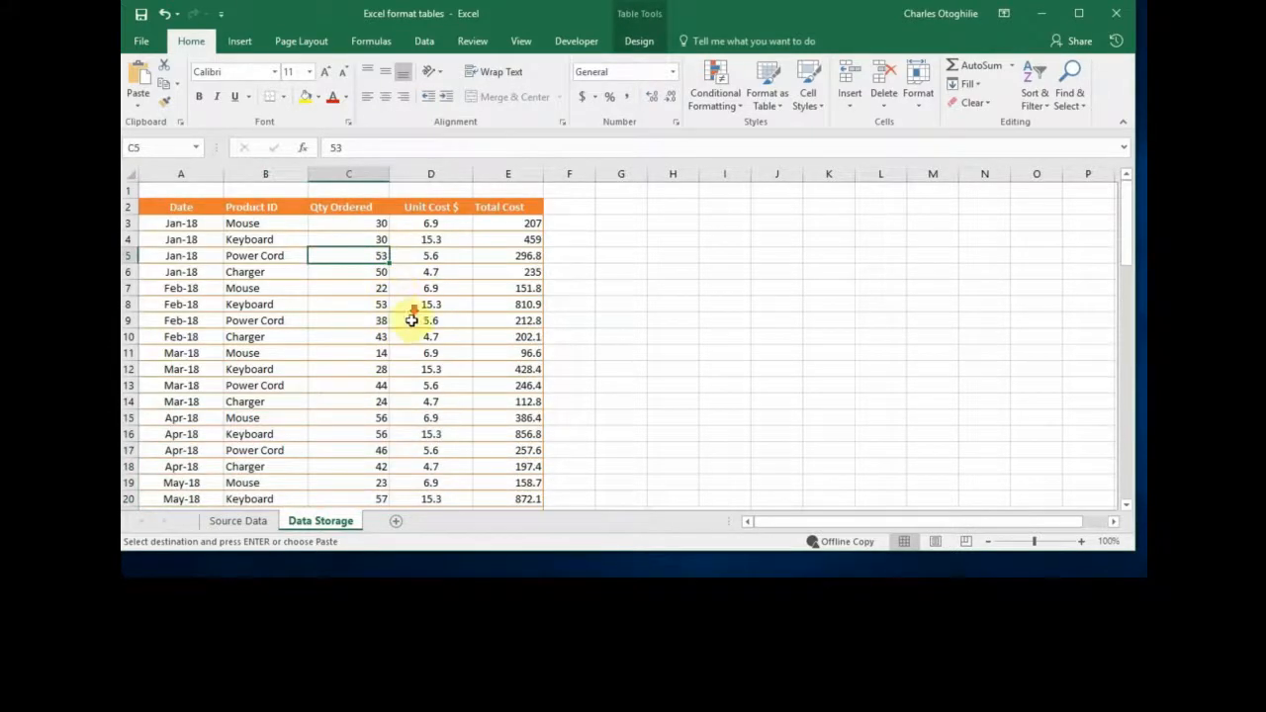
scroll(416, 297, down, 1)
scroll(417, 288, up, 1)
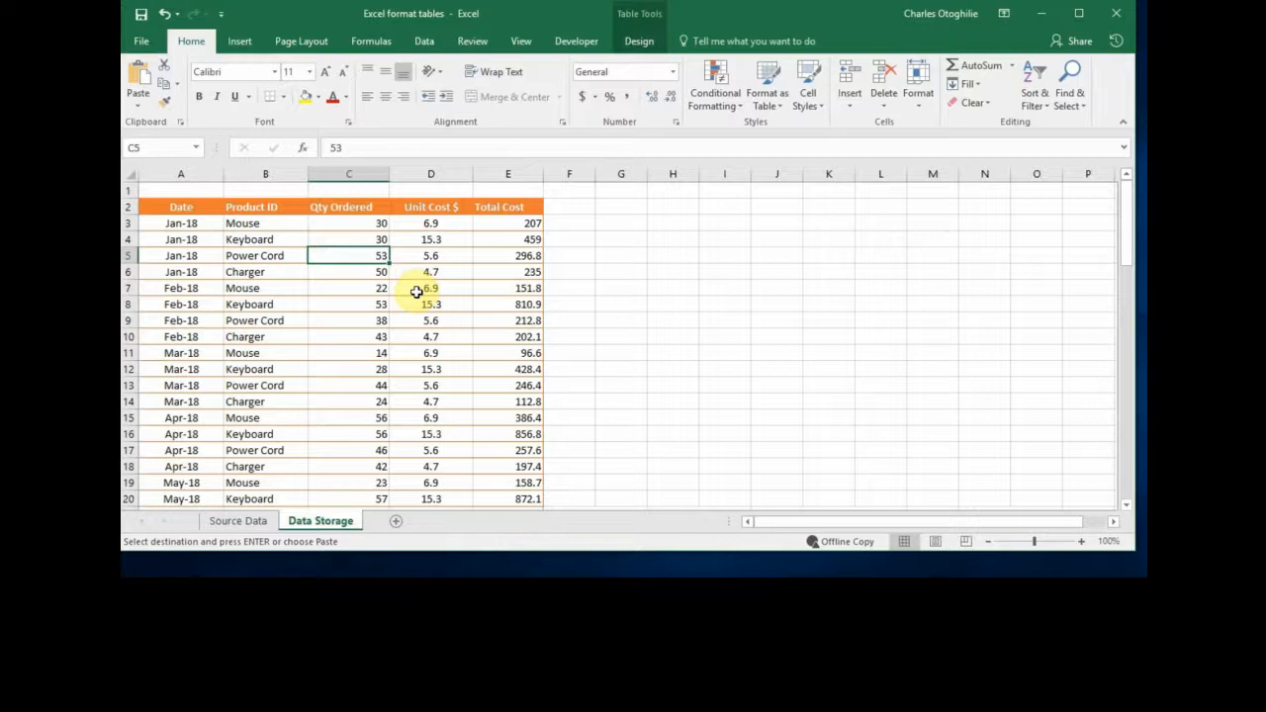
scroll(417, 292, down, 20)
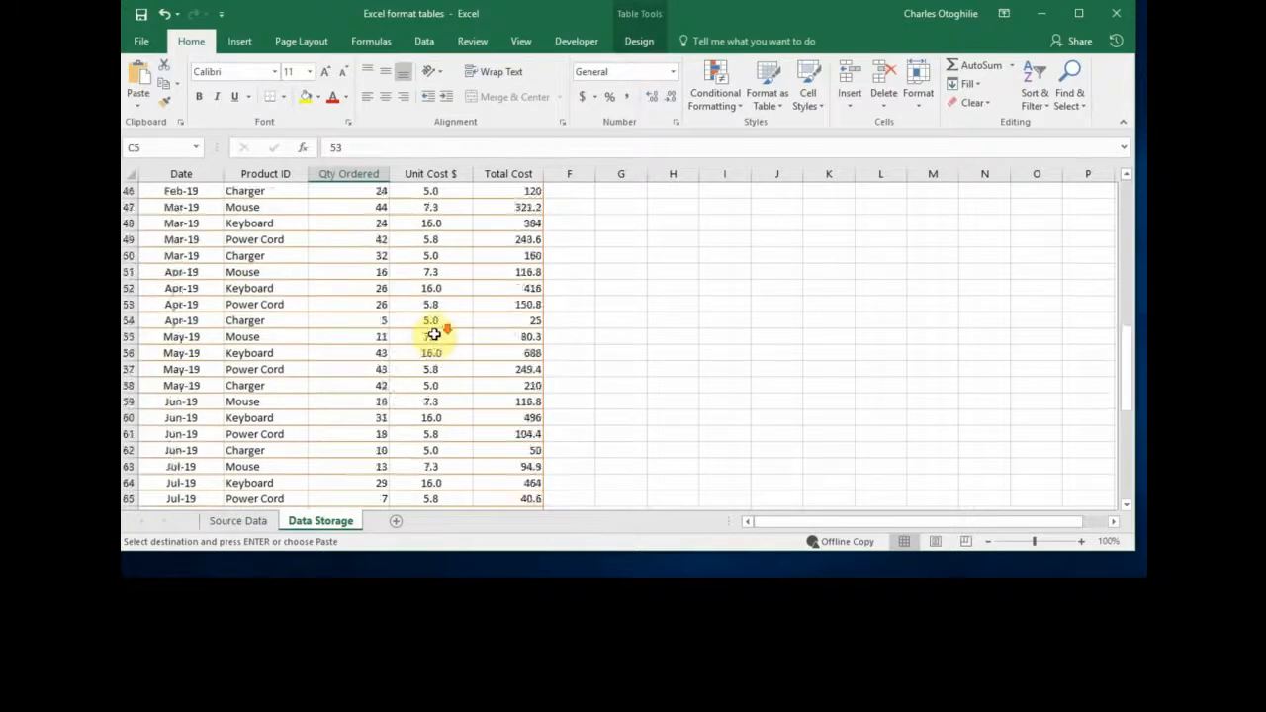
scroll(435, 334, up, 3)
Add a total row to the table and inspect the Qty Ordered total formula in C75.
click(450, 238)
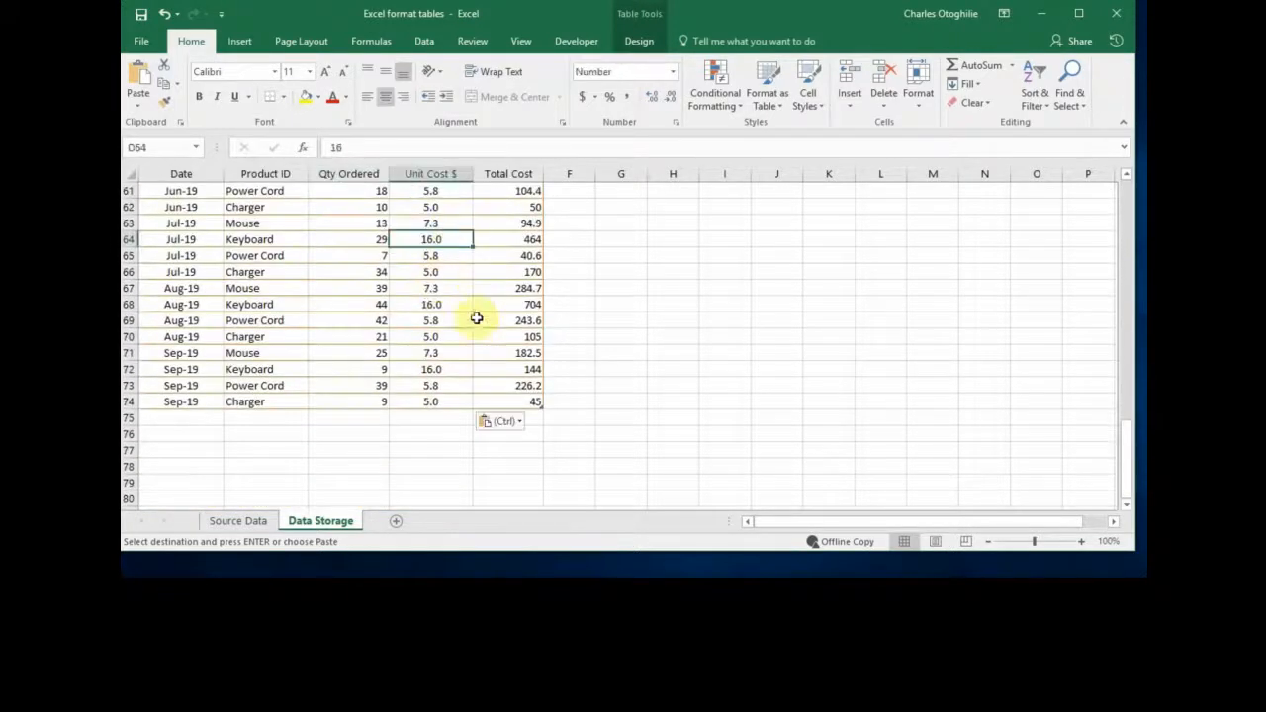
click(640, 42)
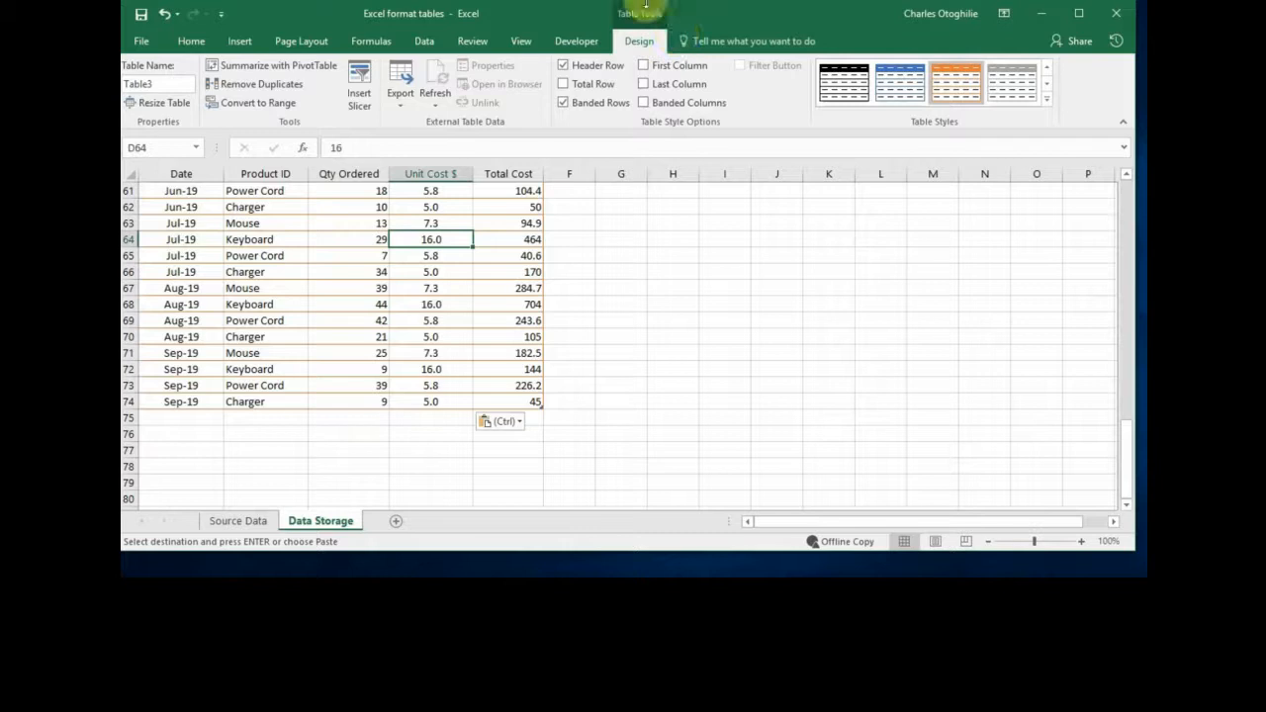
click(564, 85)
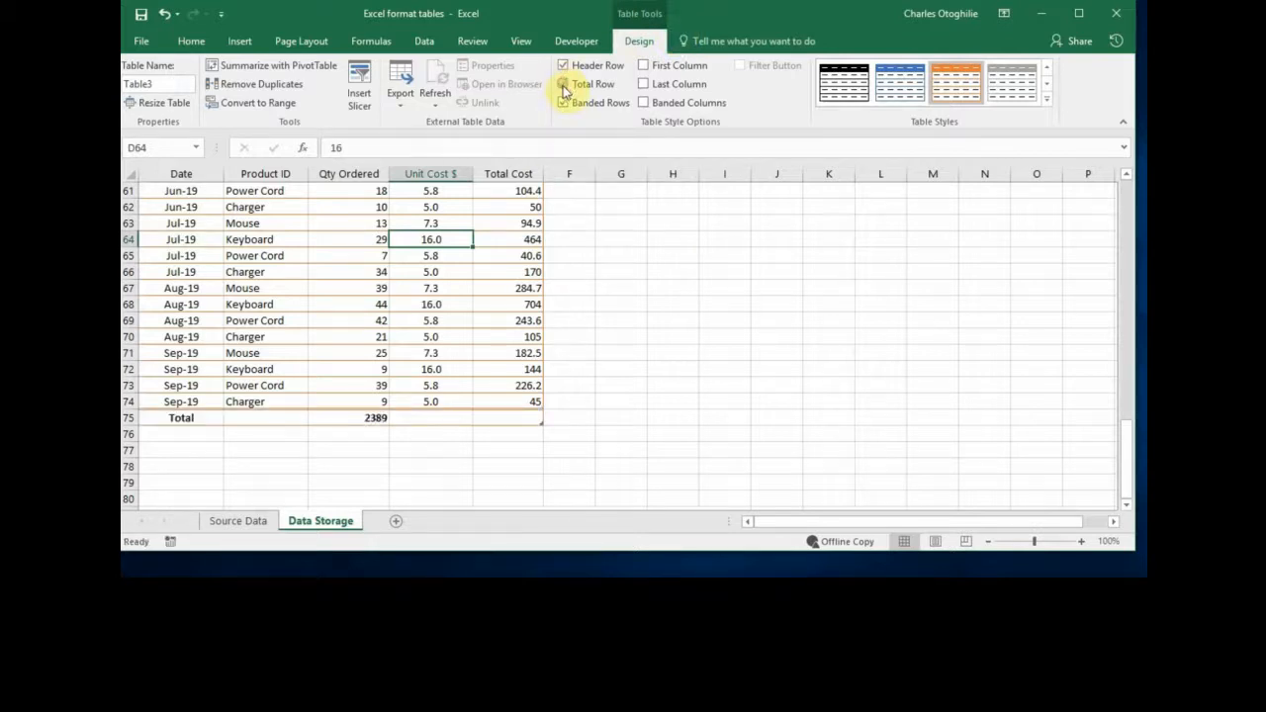
click(370, 419)
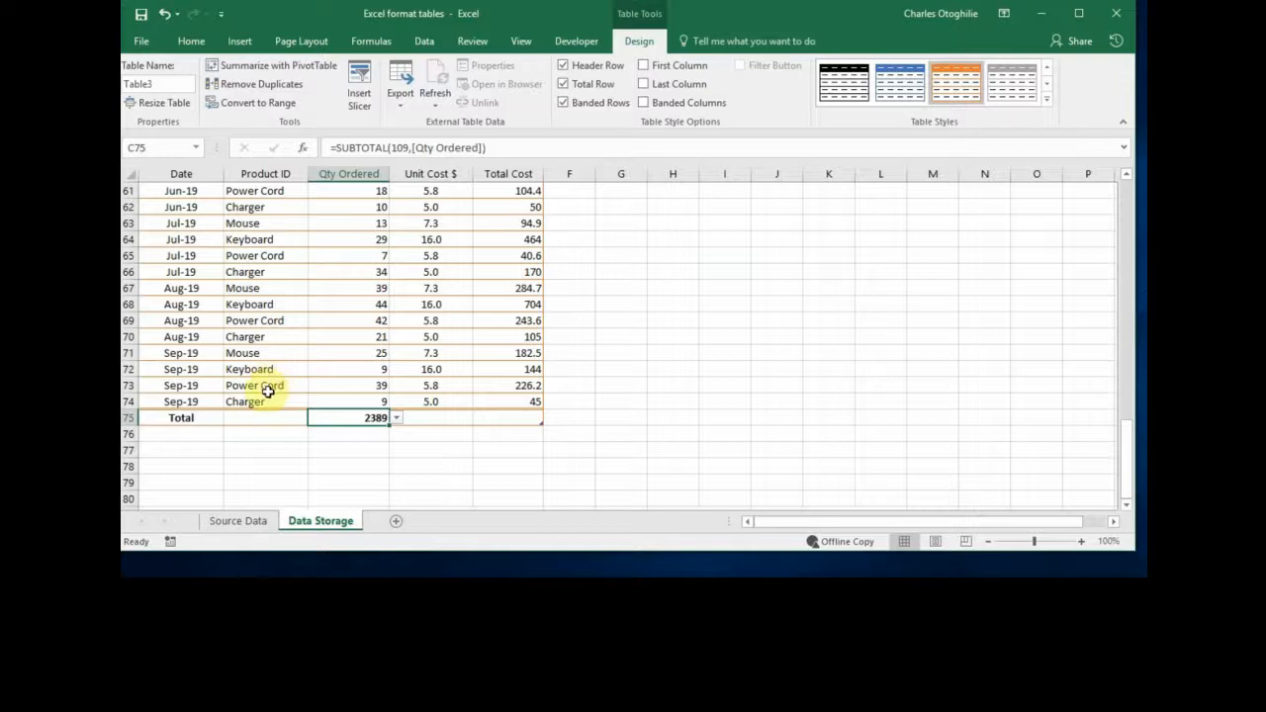
click(362, 385)
click(376, 336)
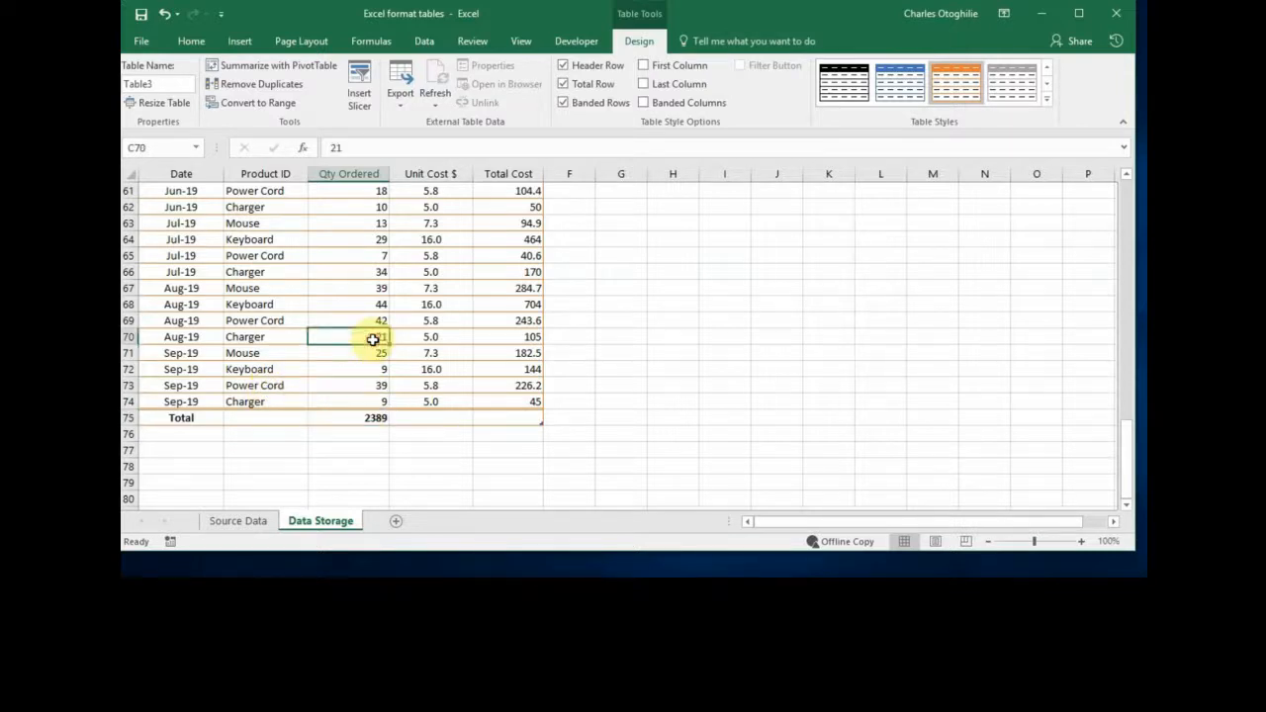
click(351, 415)
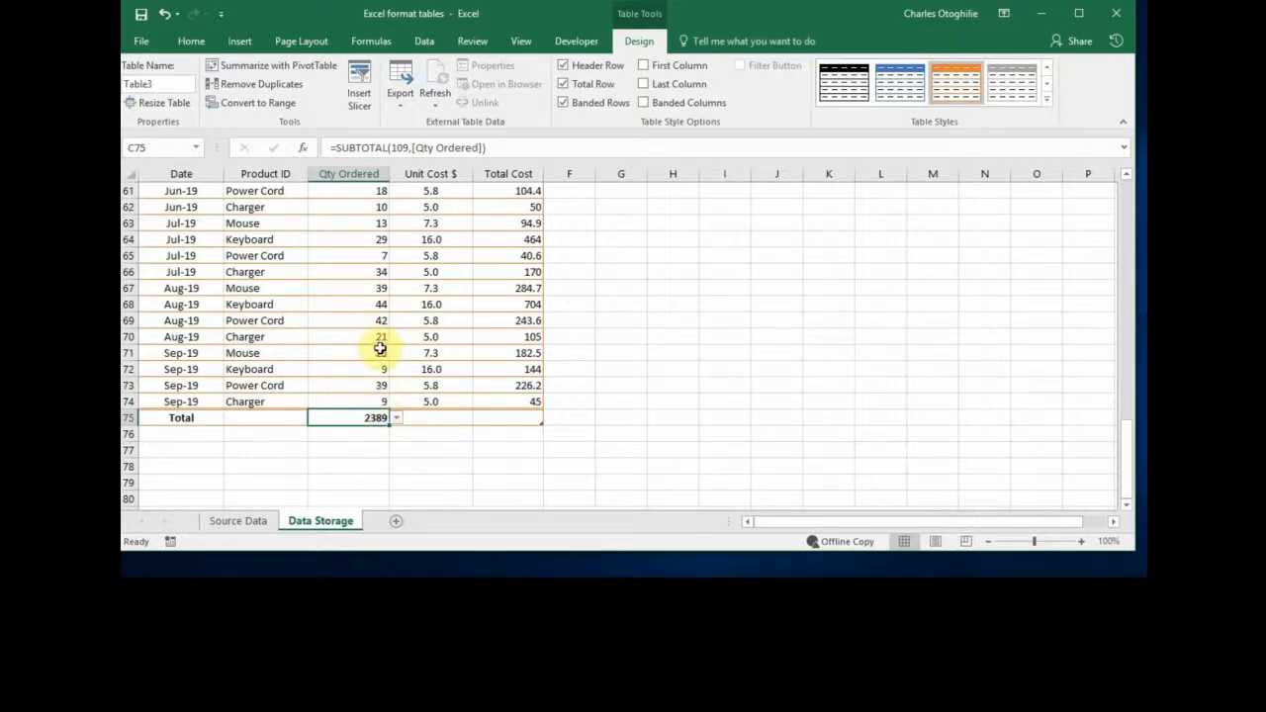
Turn off the table's total row and turn on the filter buttons in its header.
scroll(378, 326, up, 20)
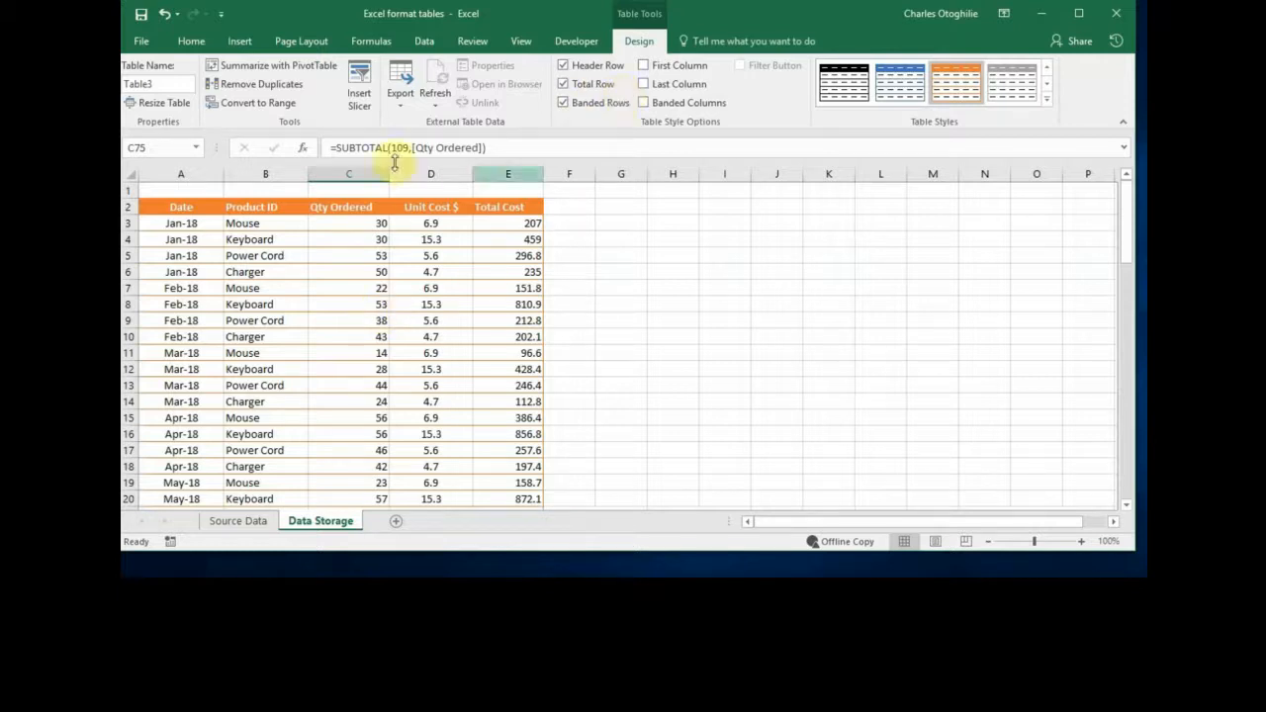
click(672, 320)
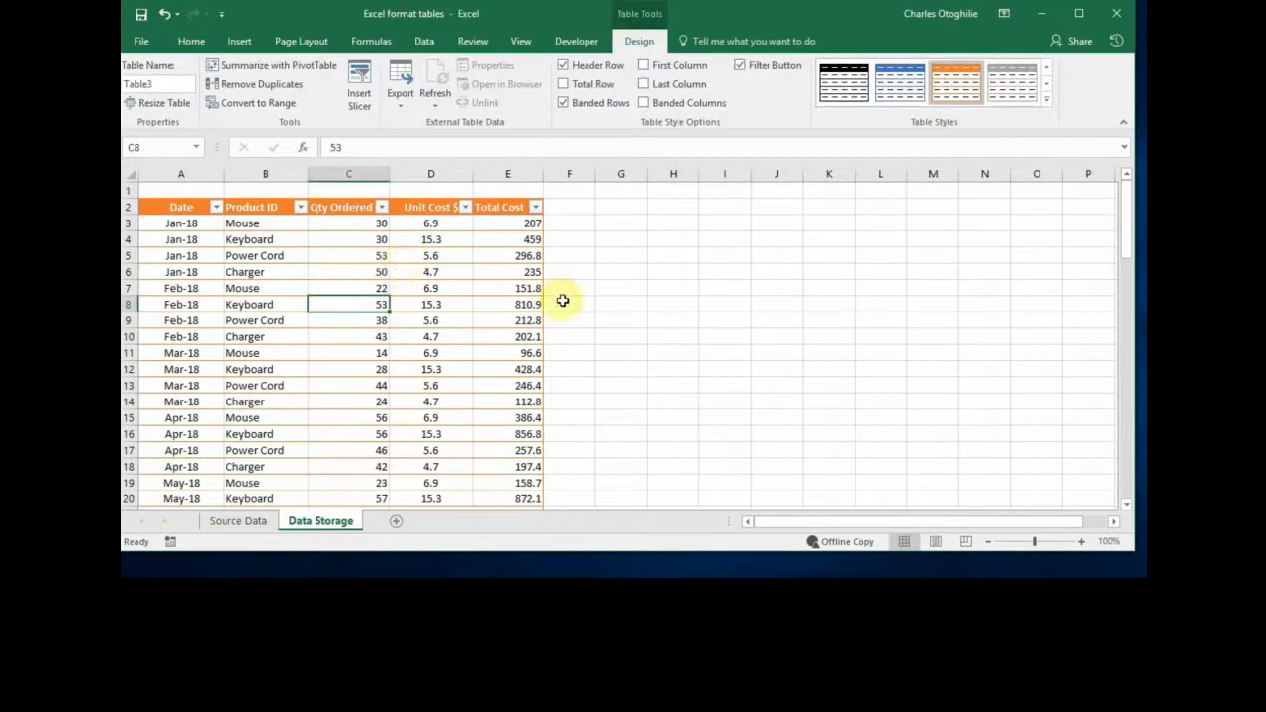
scroll(435, 287, down, 14)
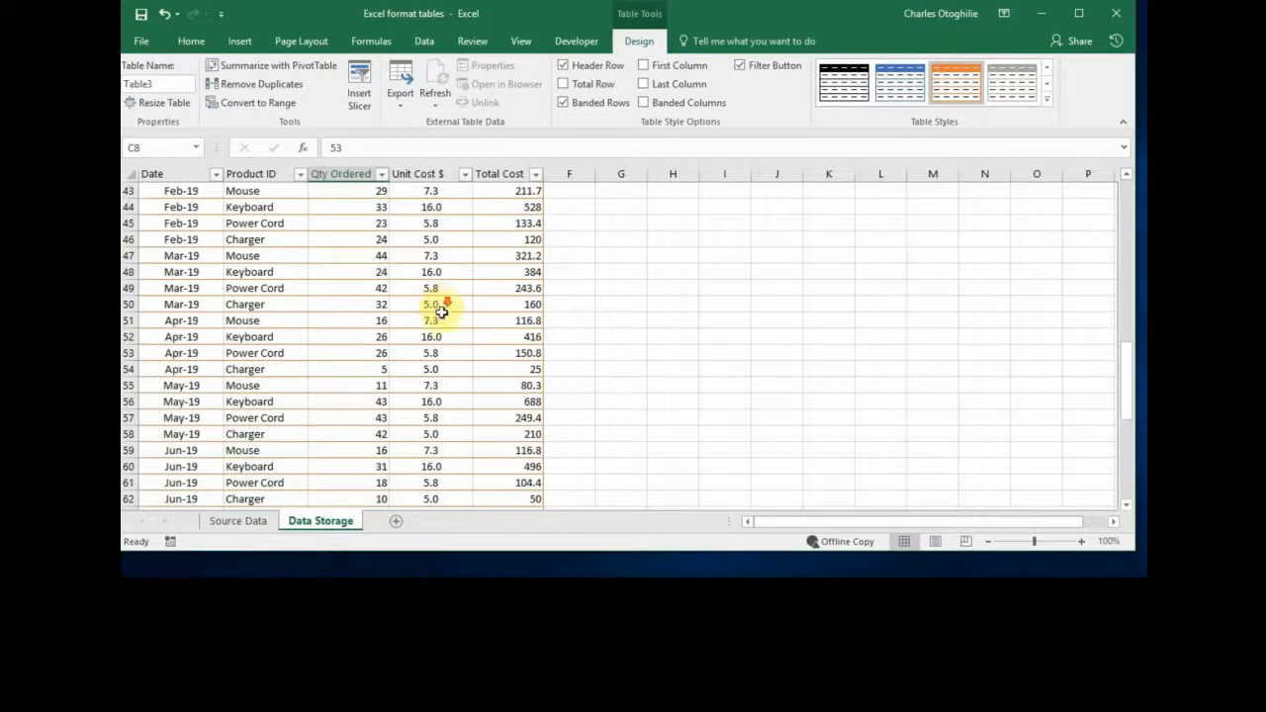
Review the last table rows, then examine the January 2018 entries across the Date, Product ID, Qty Ordered and Total Cost columns.
scroll(441, 312, down, 5)
scroll(438, 314, up, 19)
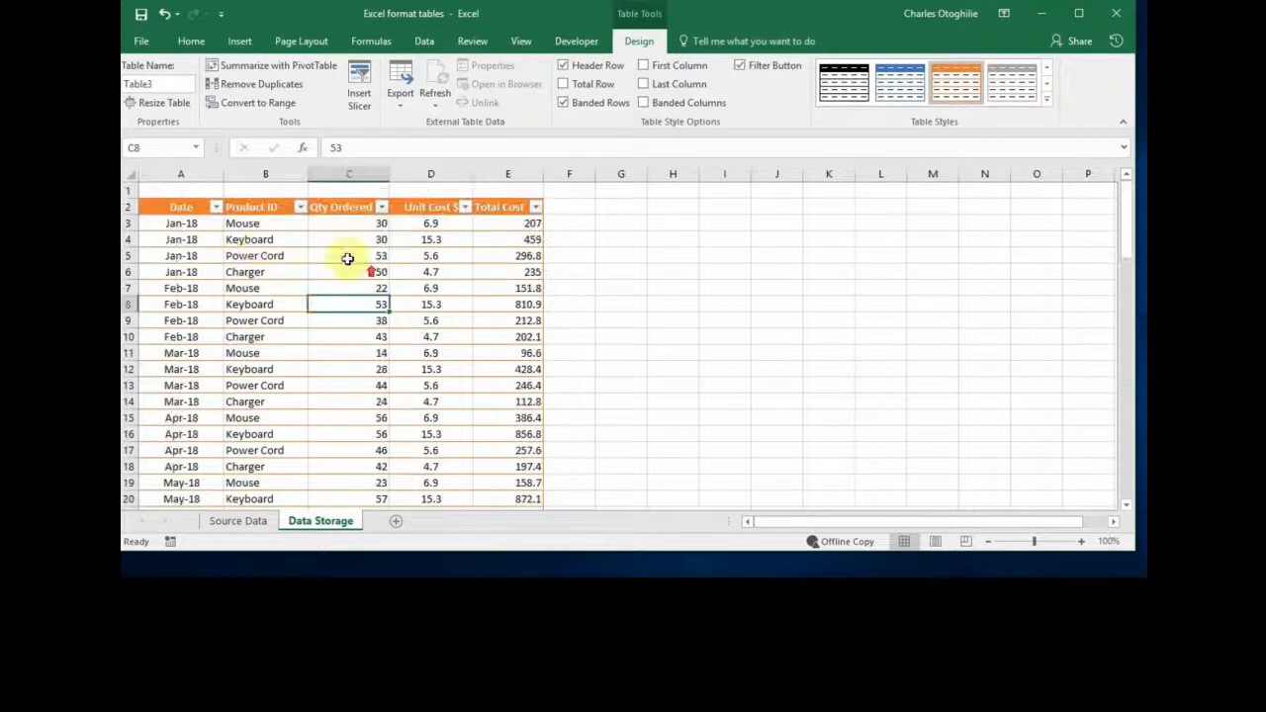
click(264, 255)
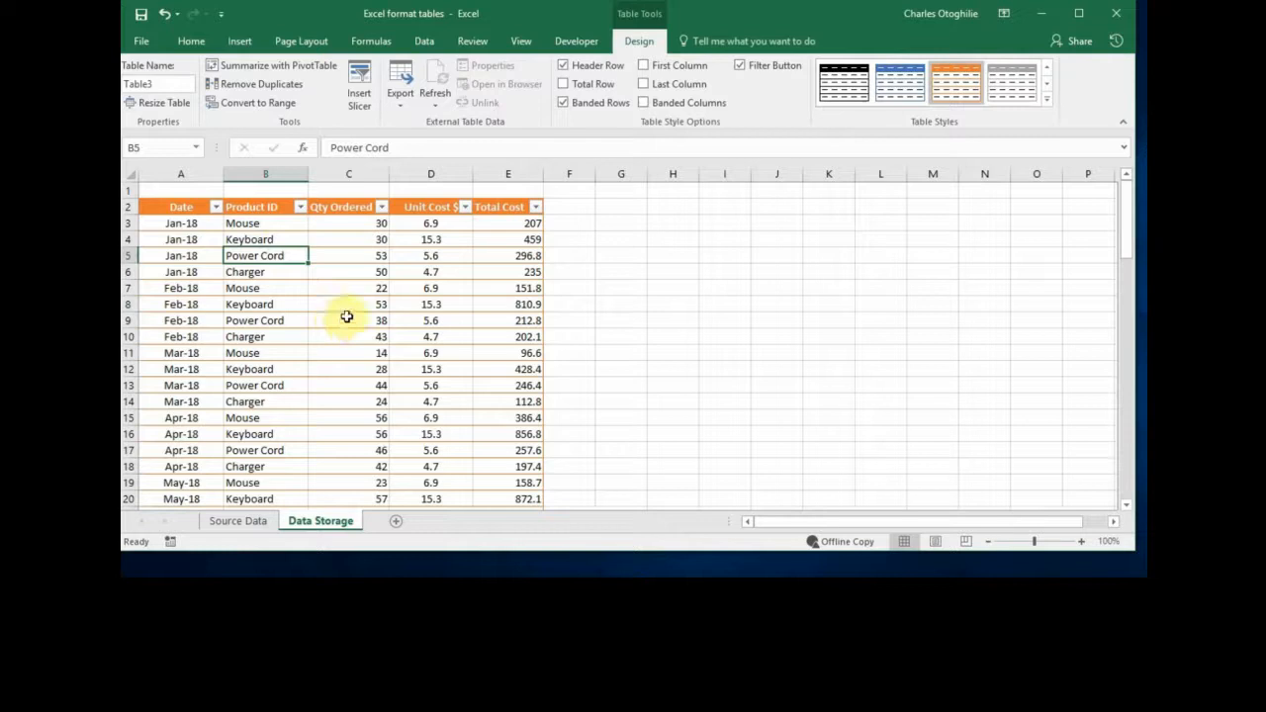
click(275, 241)
click(376, 239)
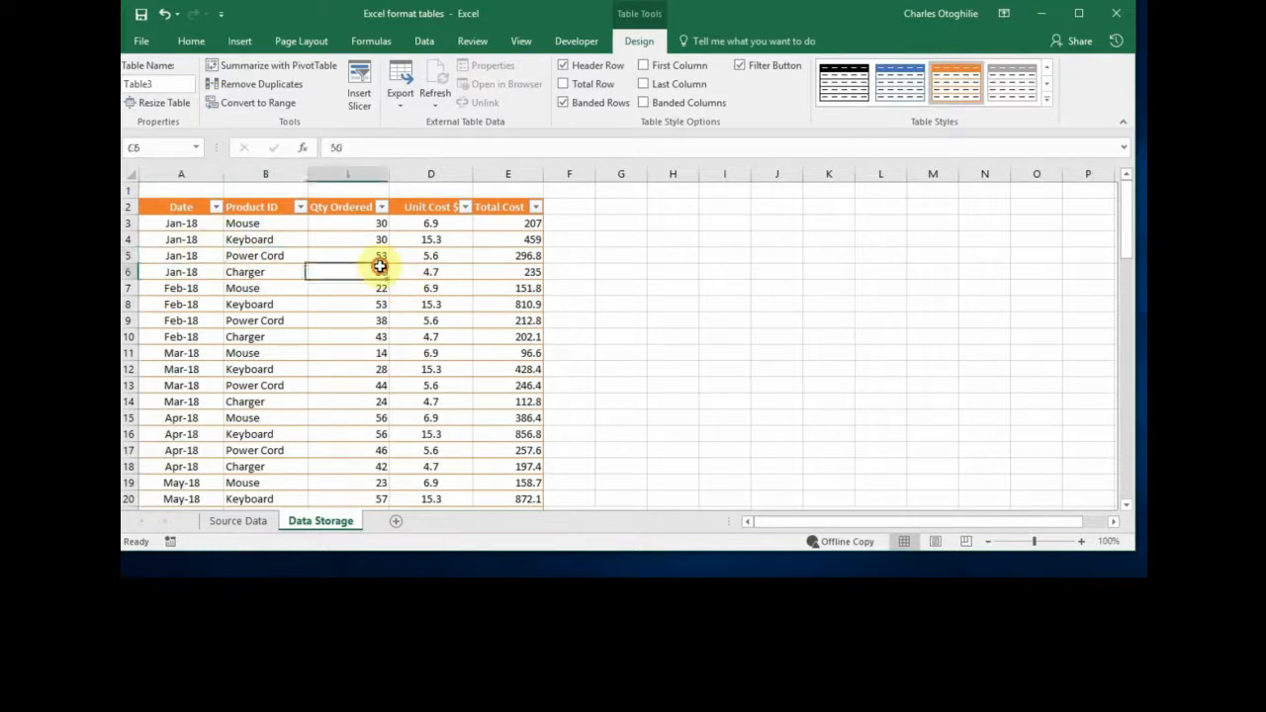
click(489, 267)
click(345, 243)
click(247, 242)
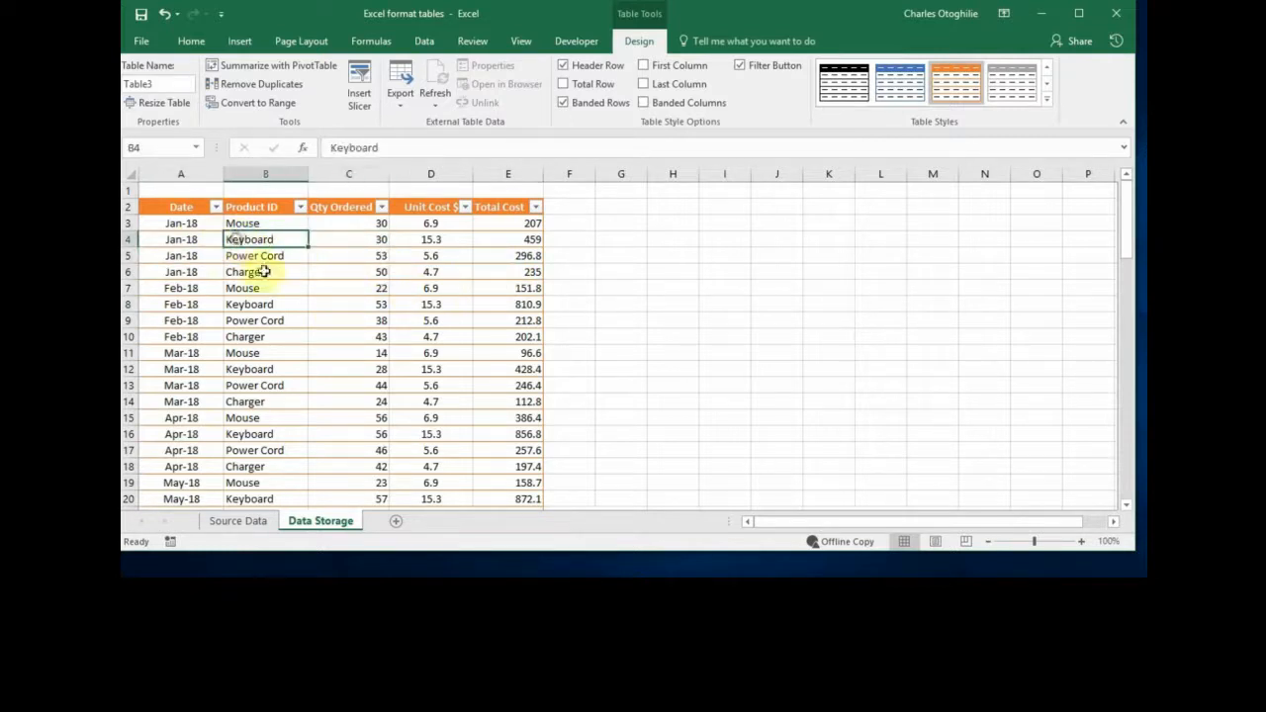
click(197, 245)
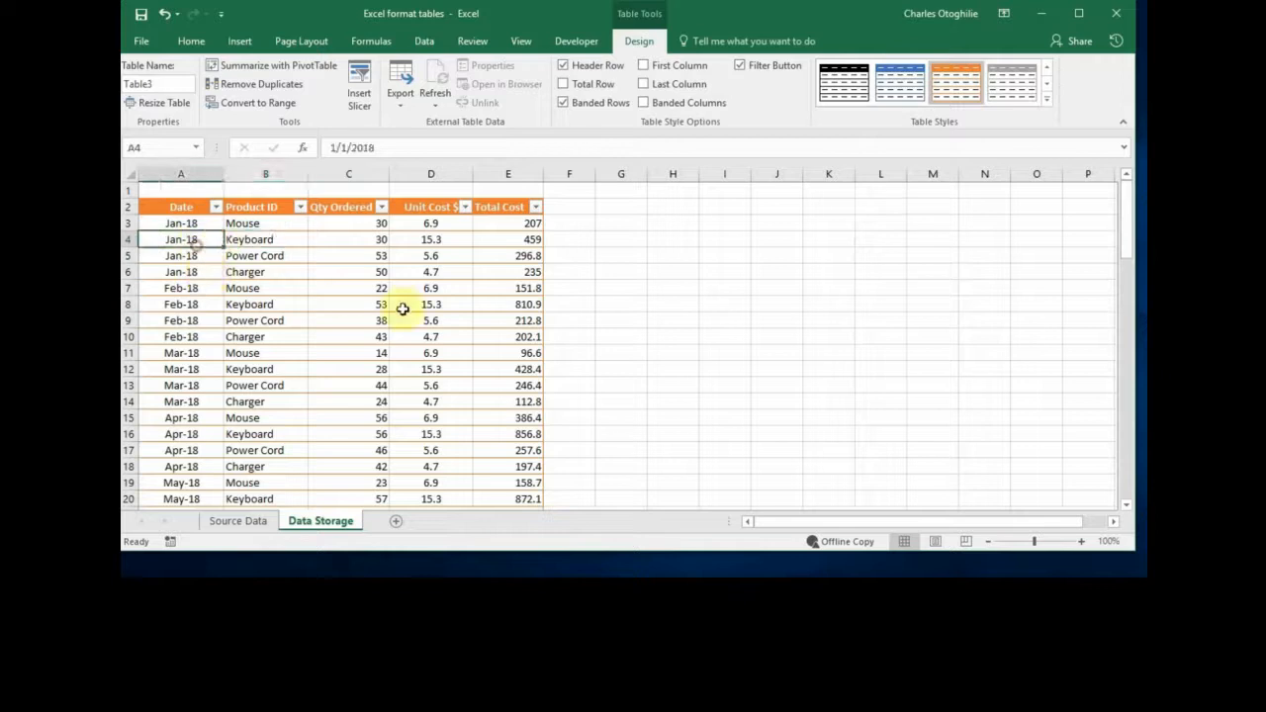
click(402, 307)
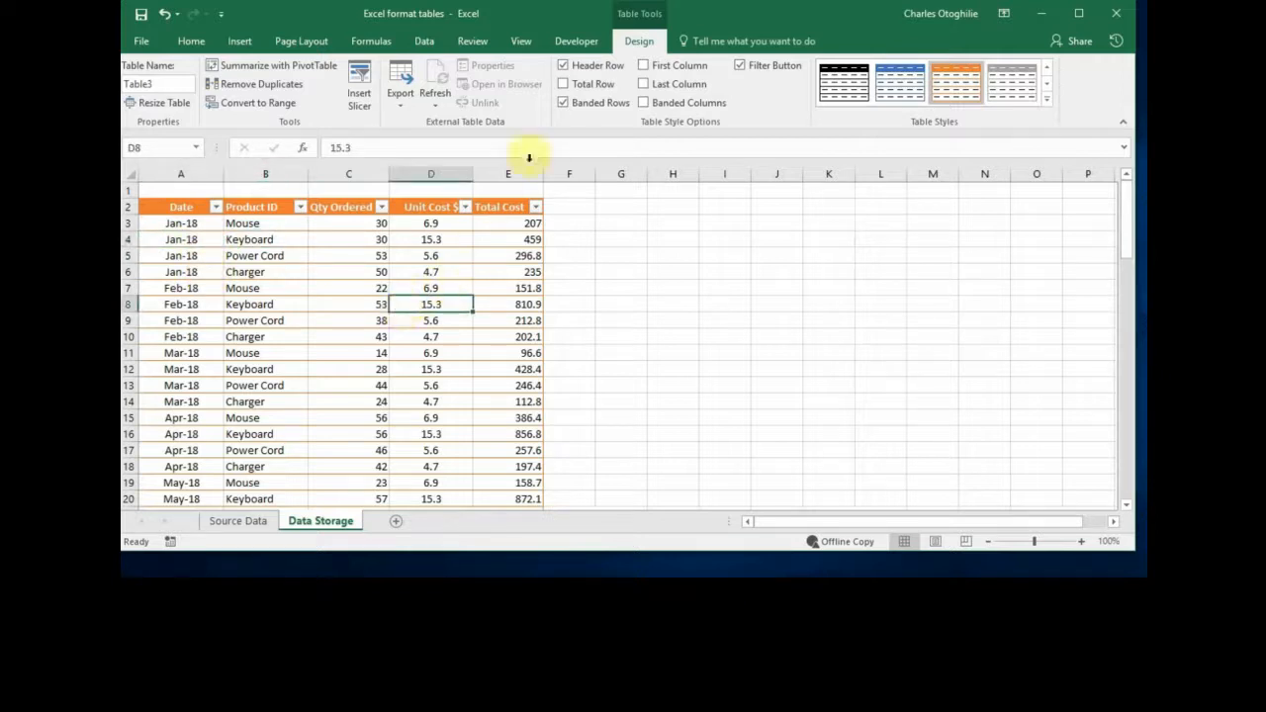
Turn on the table's total row and view the summary functions available for the Qty Ordered total in C75.
click(565, 85)
click(371, 298)
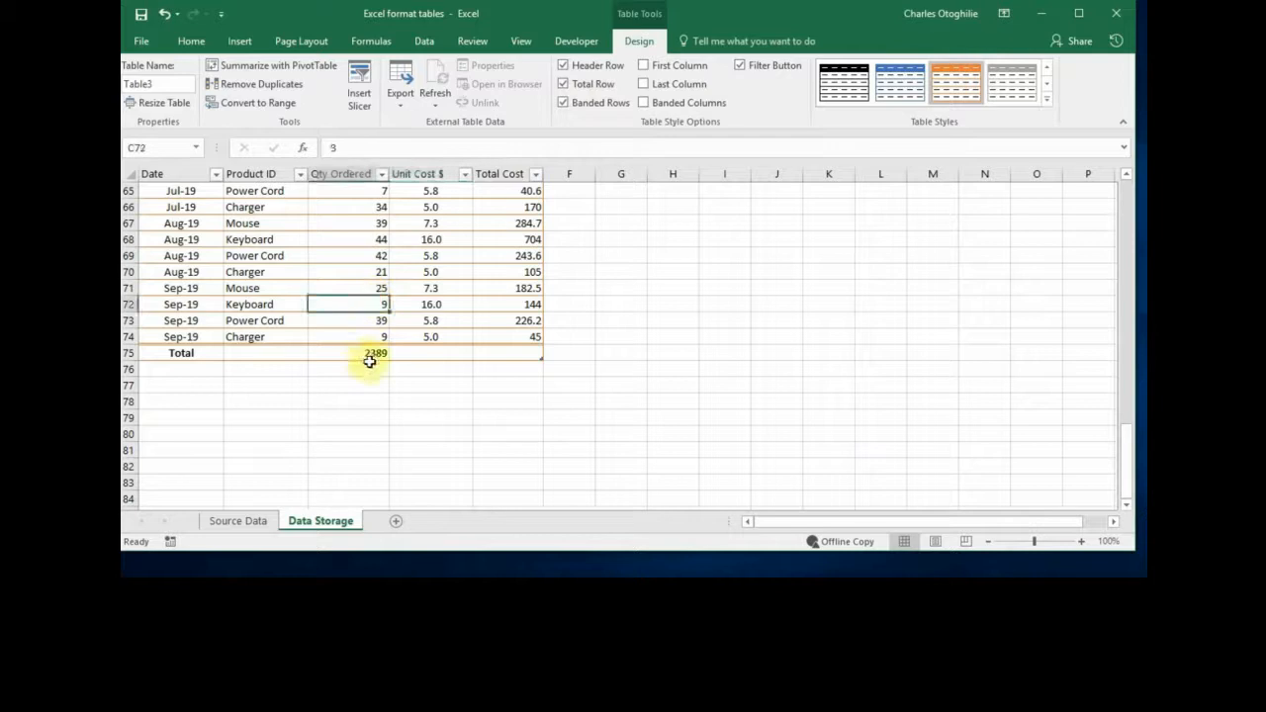
click(368, 356)
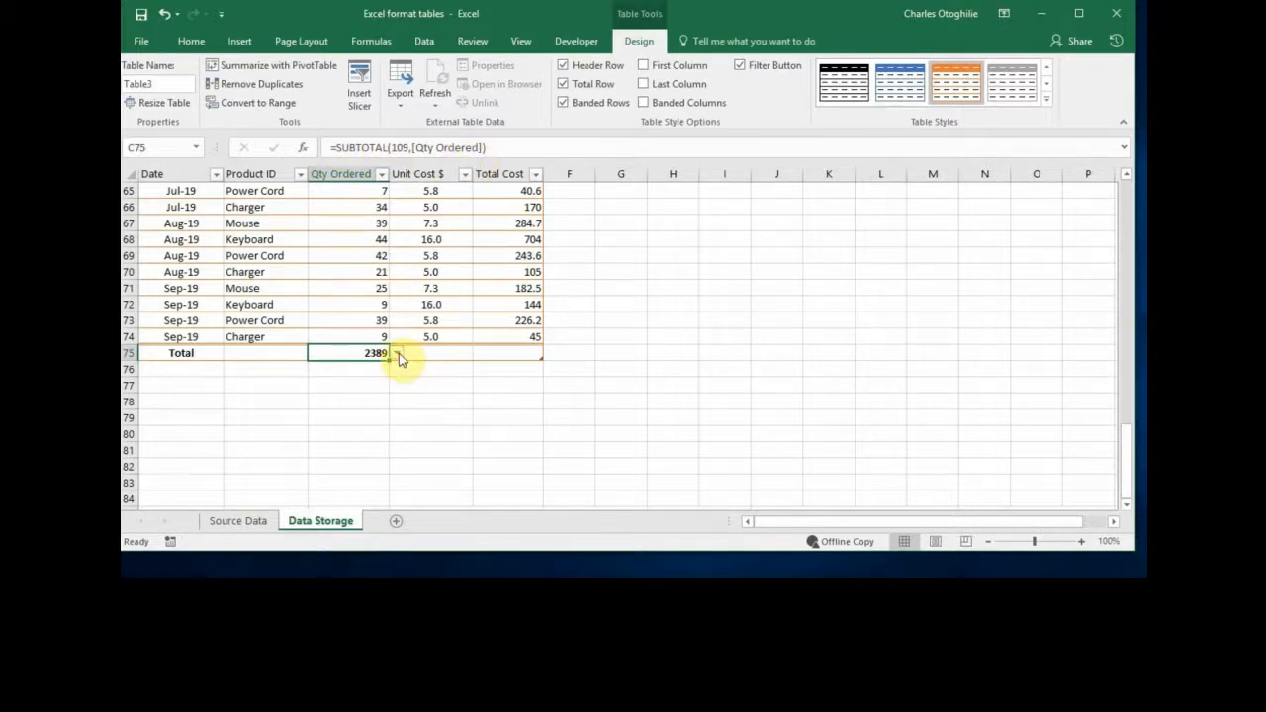
click(397, 354)
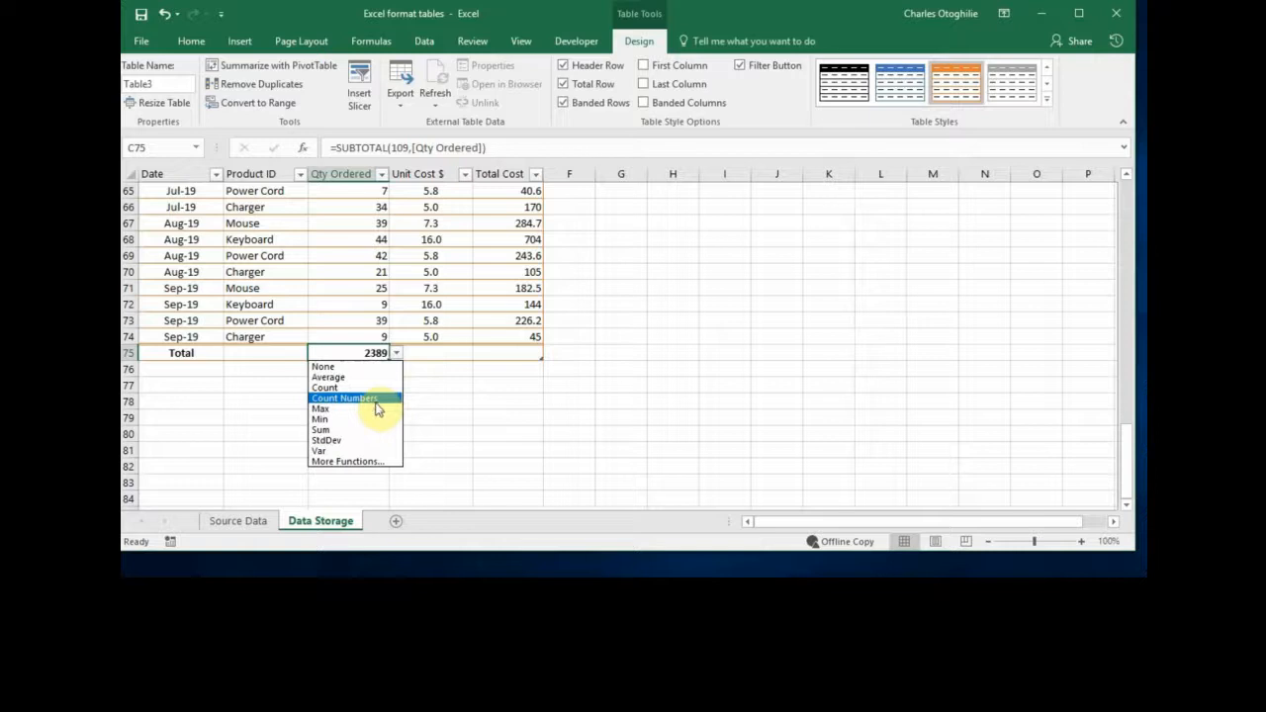
click(371, 285)
click(359, 255)
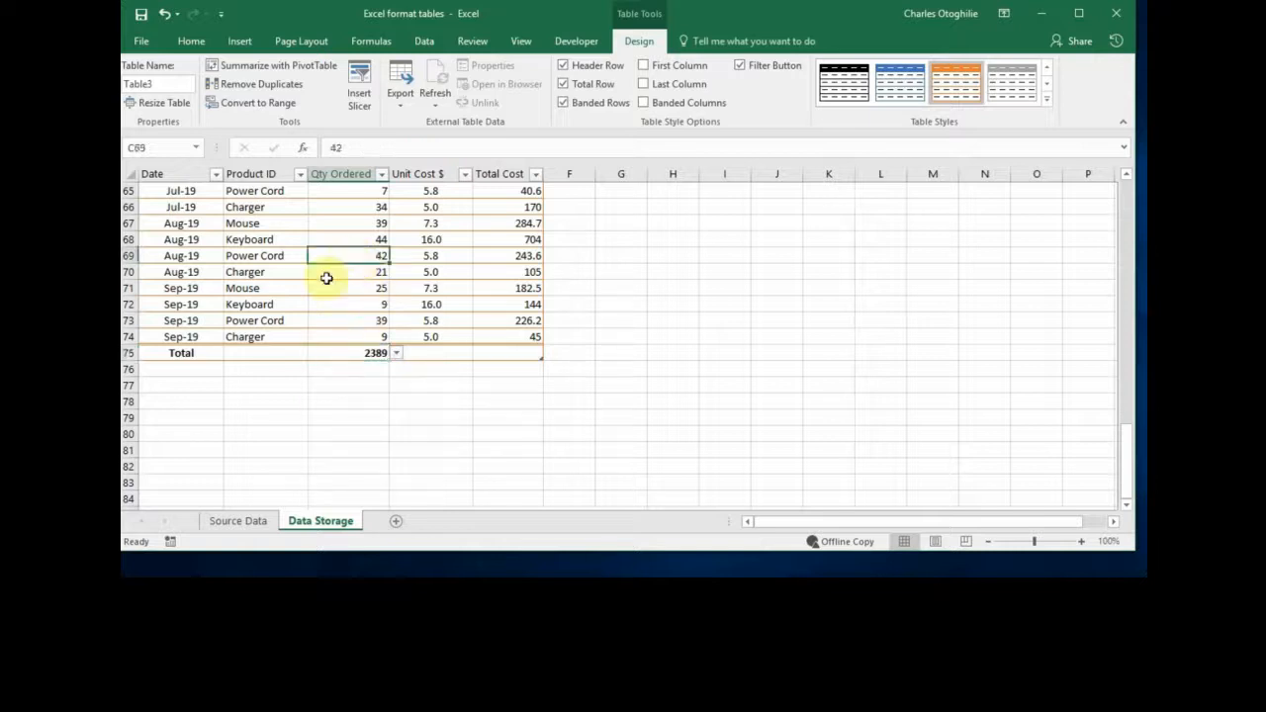
Review the long table between its header and total row, including the Qty Ordered total in C75.
scroll(306, 295, up, 8)
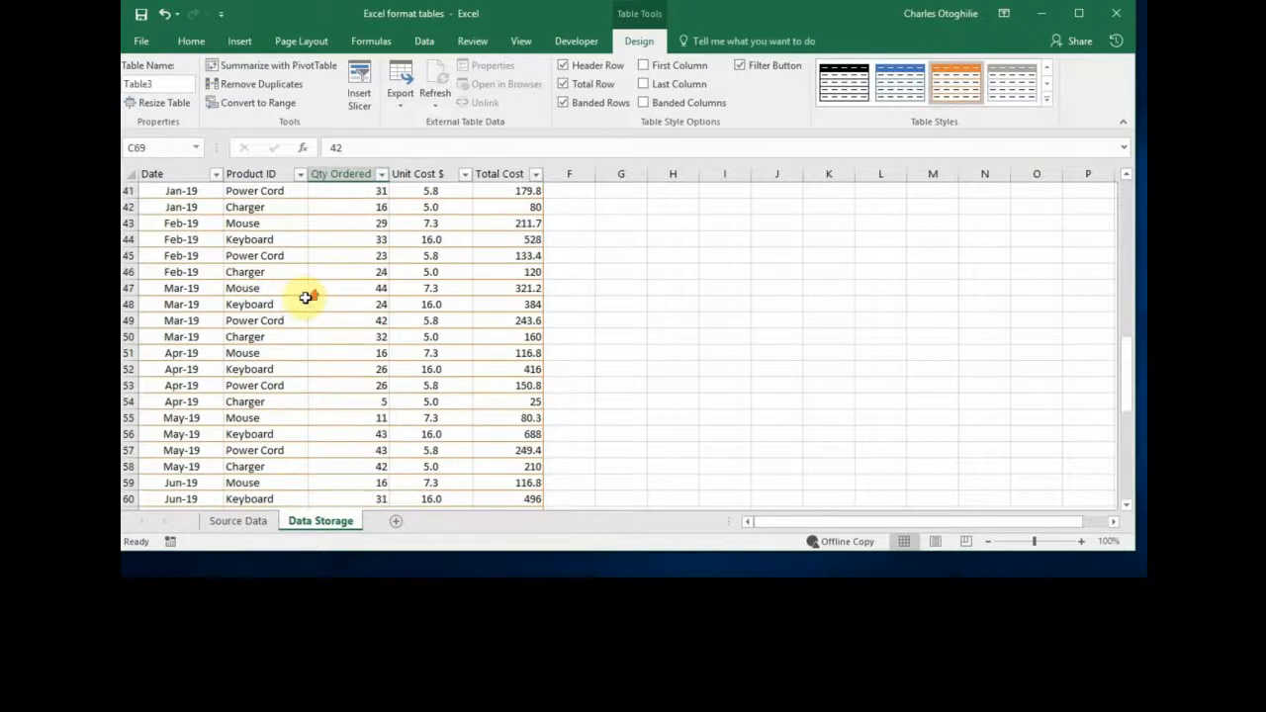
scroll(306, 297, up, 13)
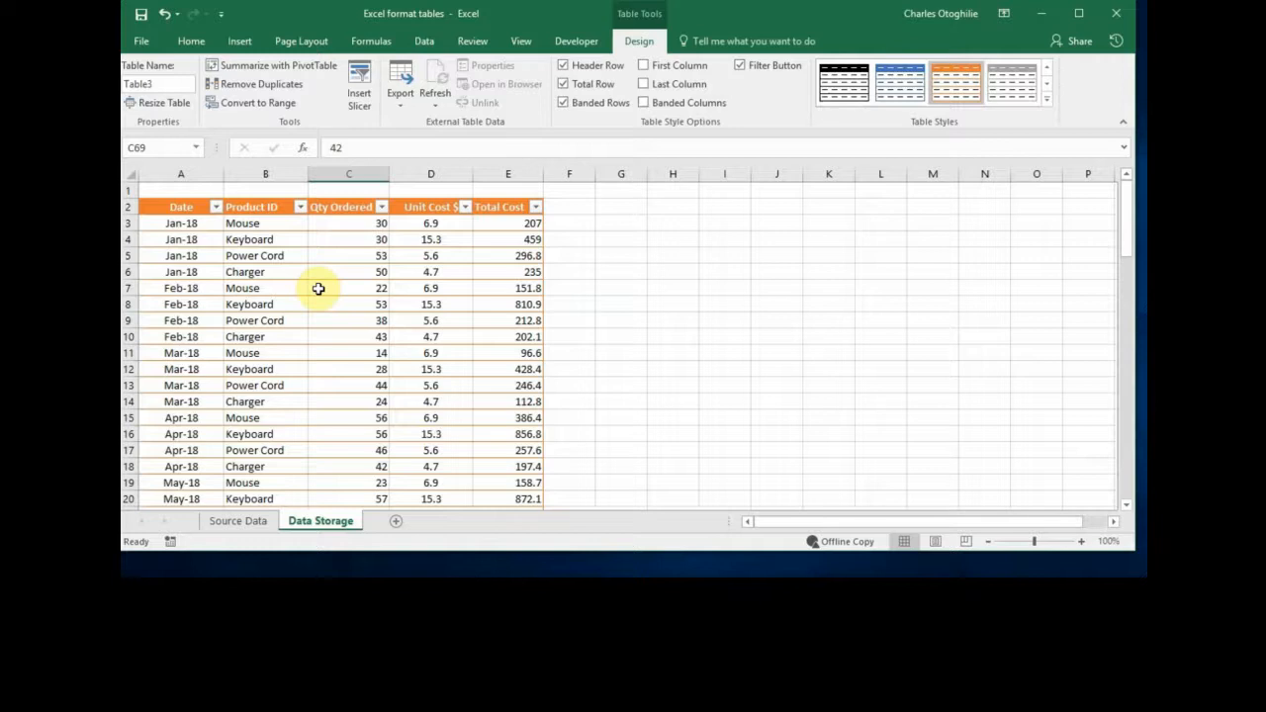
scroll(318, 288, down, 7)
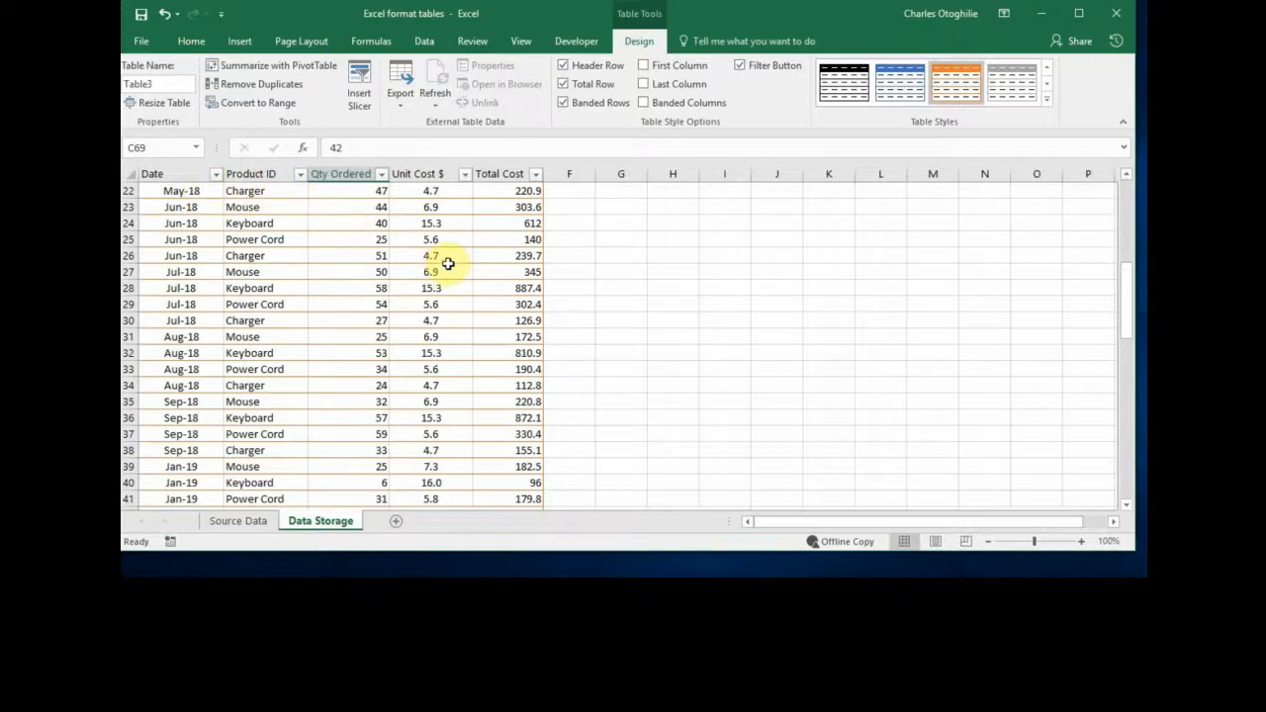
scroll(448, 263, up, 7)
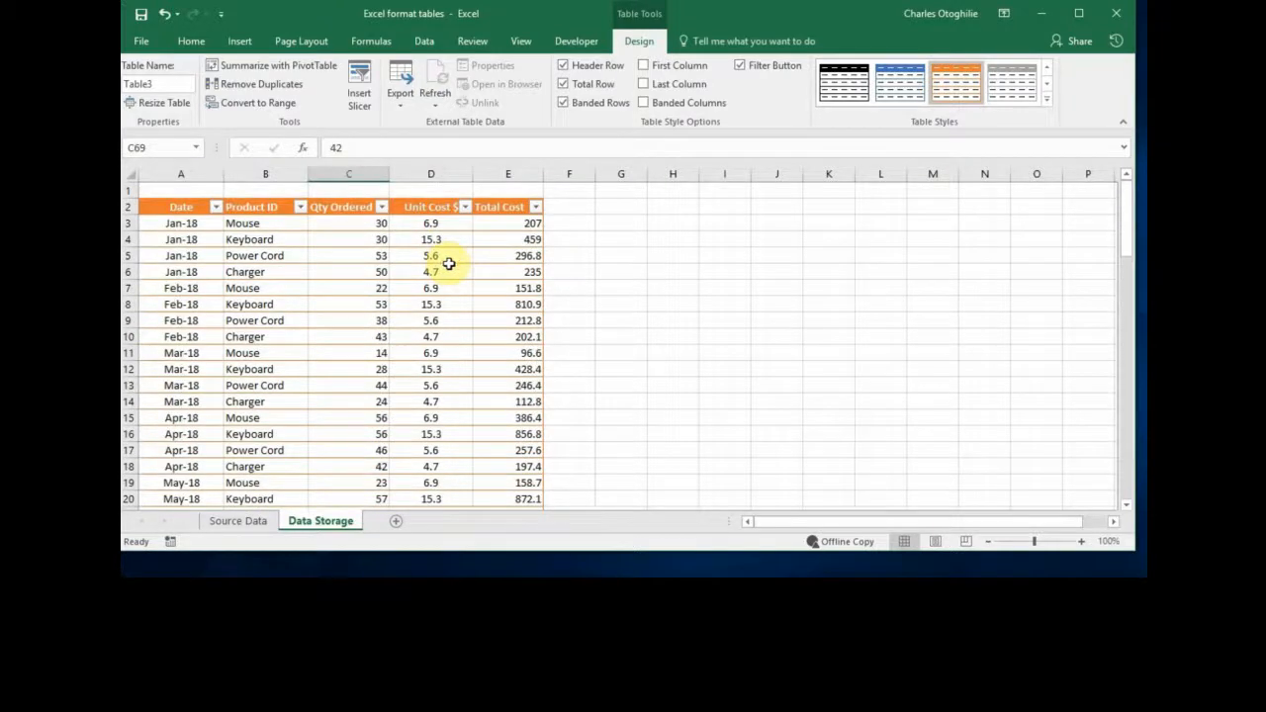
scroll(448, 263, down, 6)
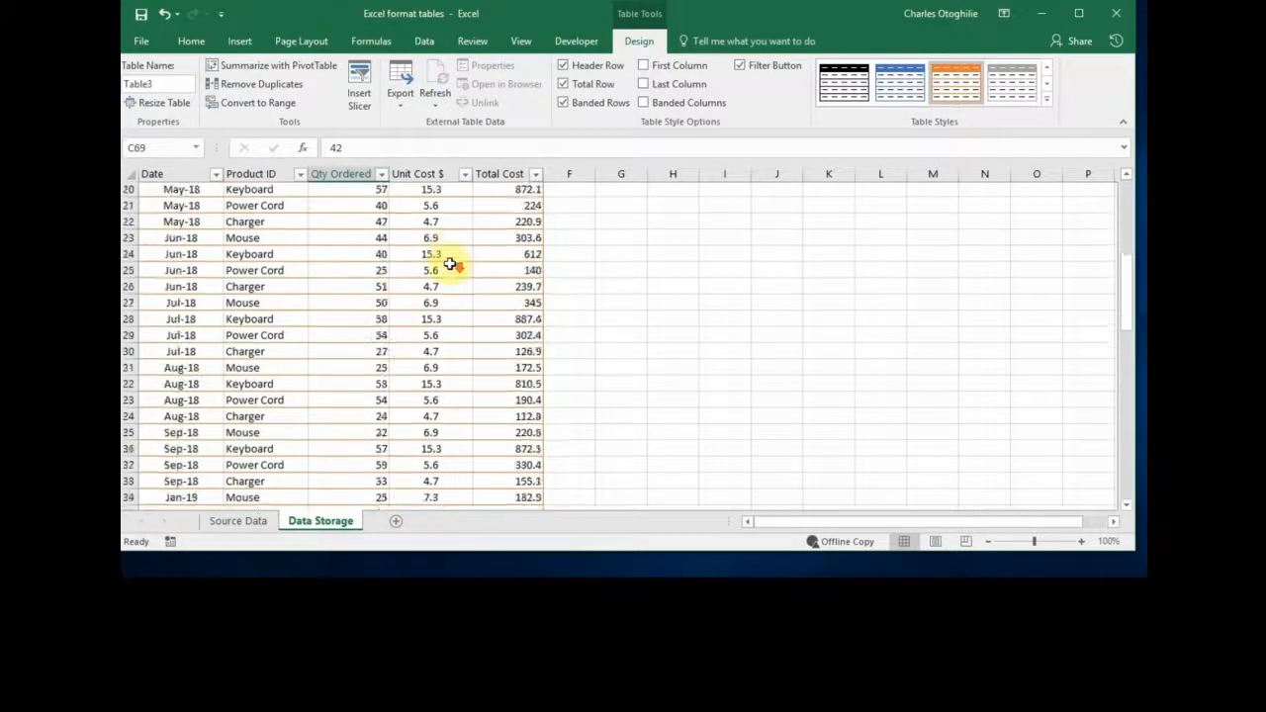
scroll(450, 263, down, 1)
scroll(450, 263, up, 7)
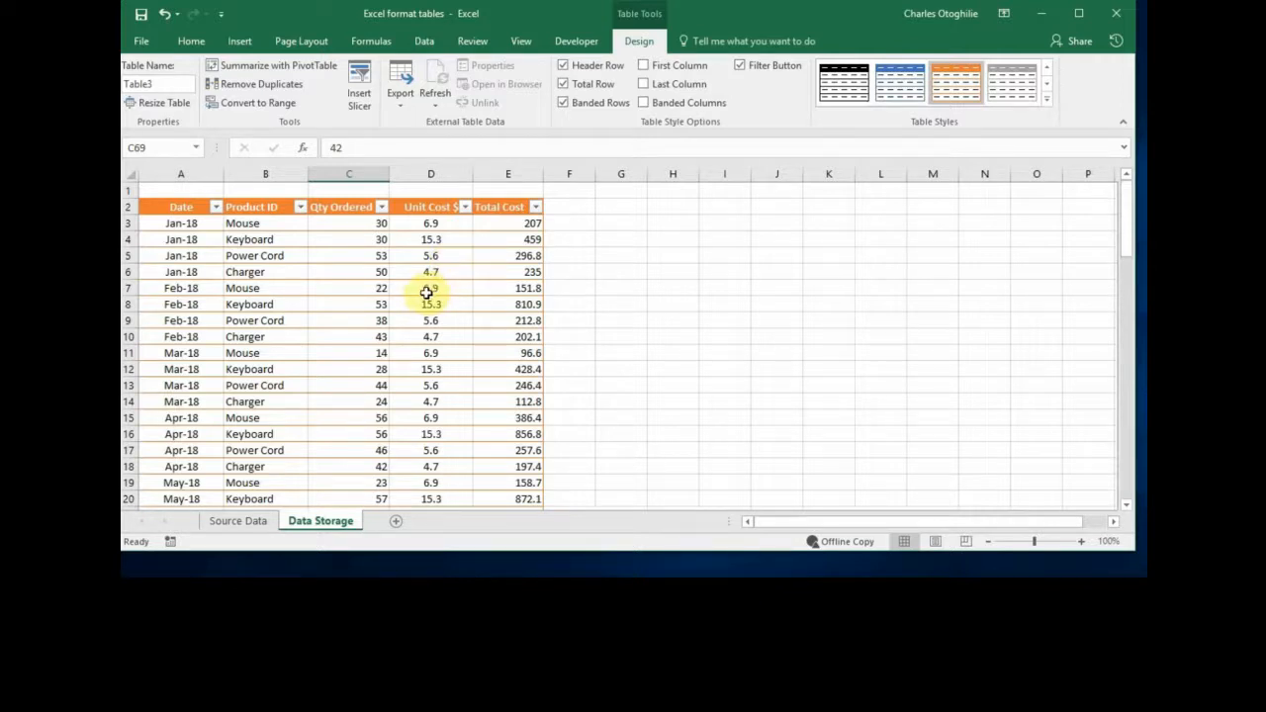
click(404, 278)
scroll(467, 342, down, 20)
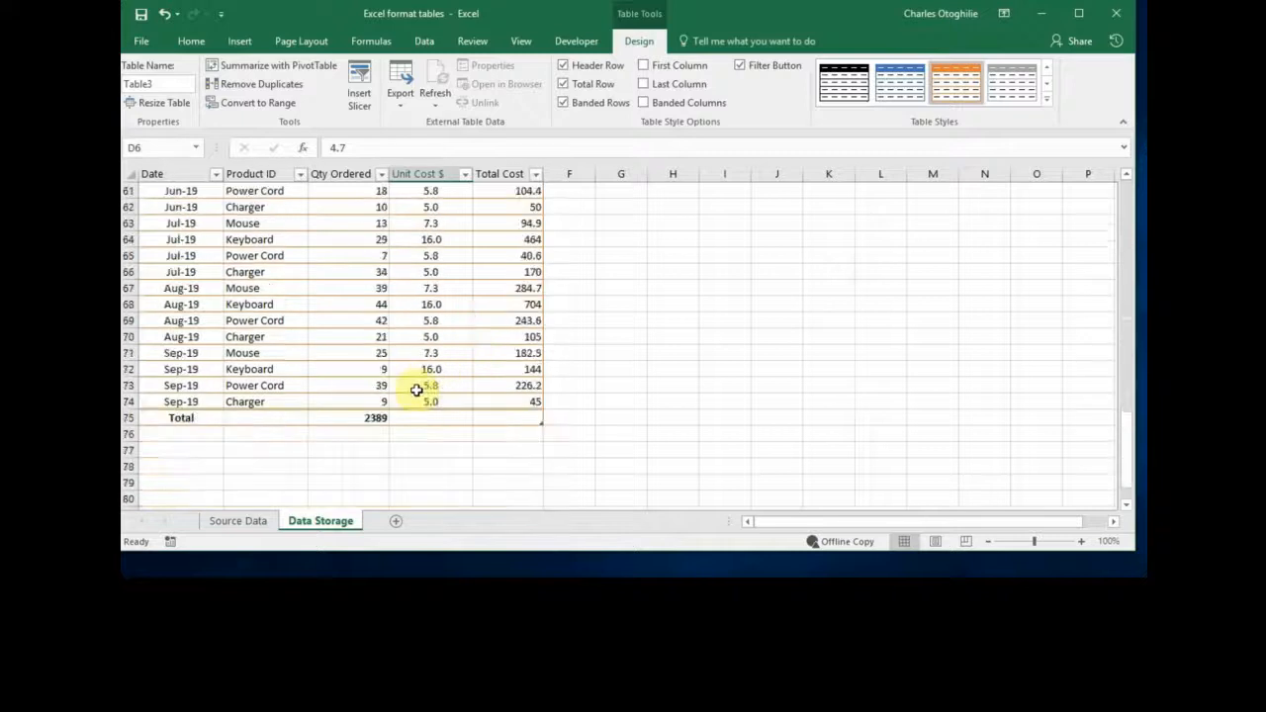
click(368, 417)
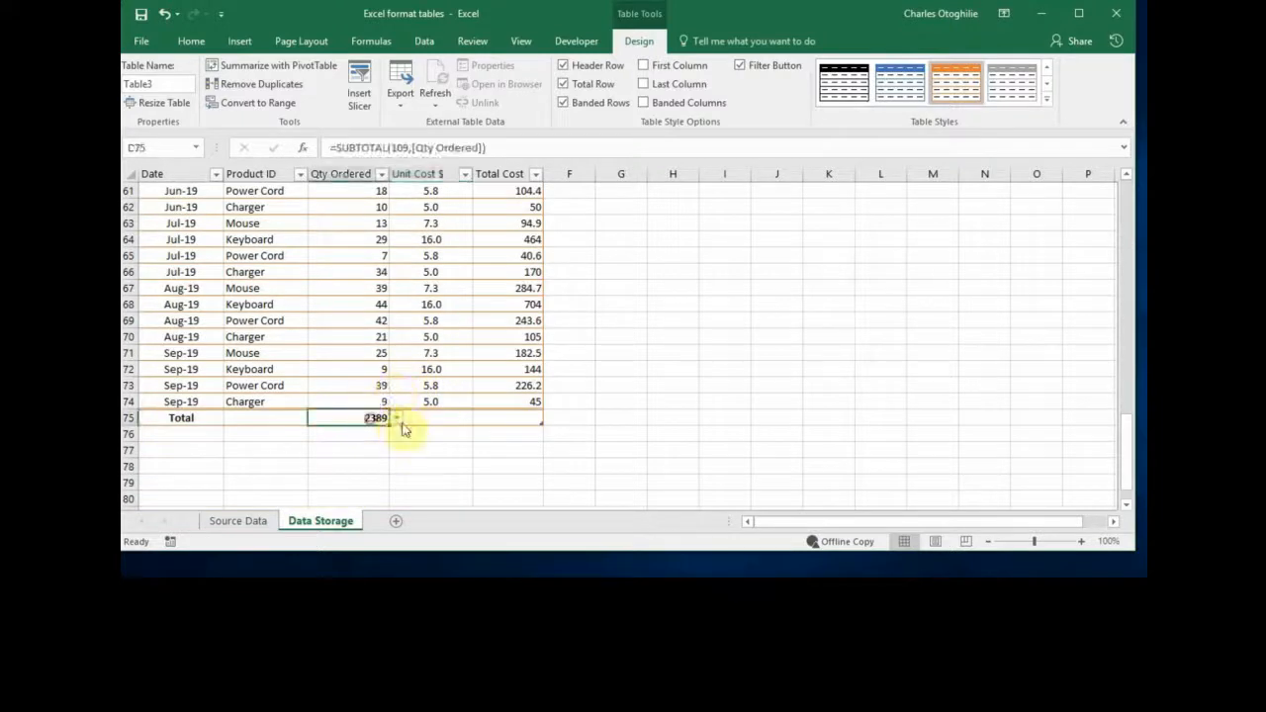
click(438, 288)
scroll(433, 267, up, 20)
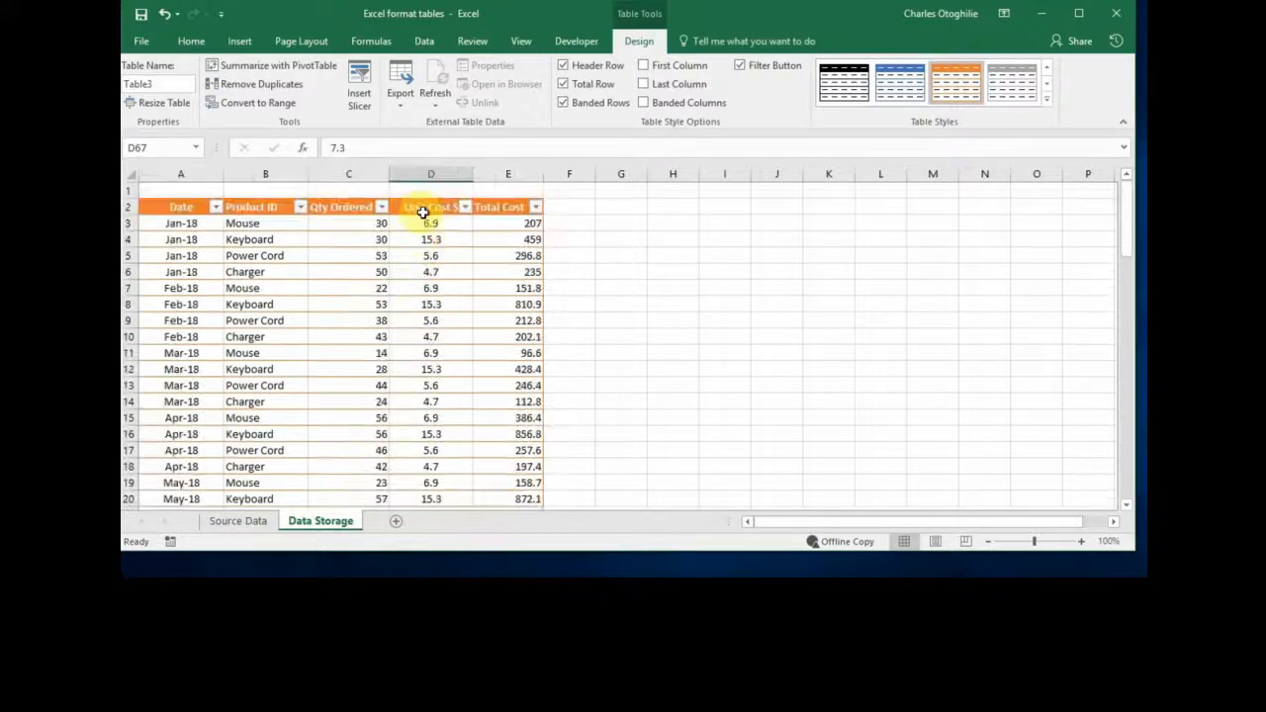
Insert eight blank rows above the table header at row 2 to make space over the table.
click(422, 210)
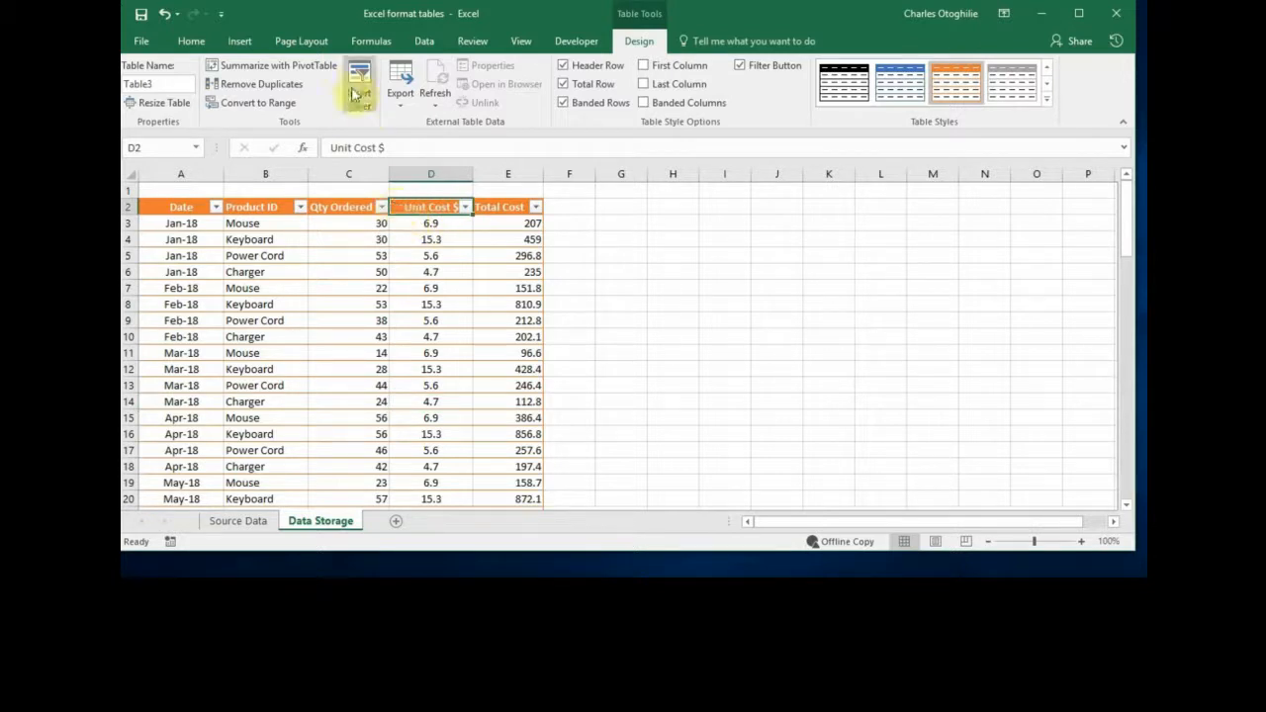
click(129, 205)
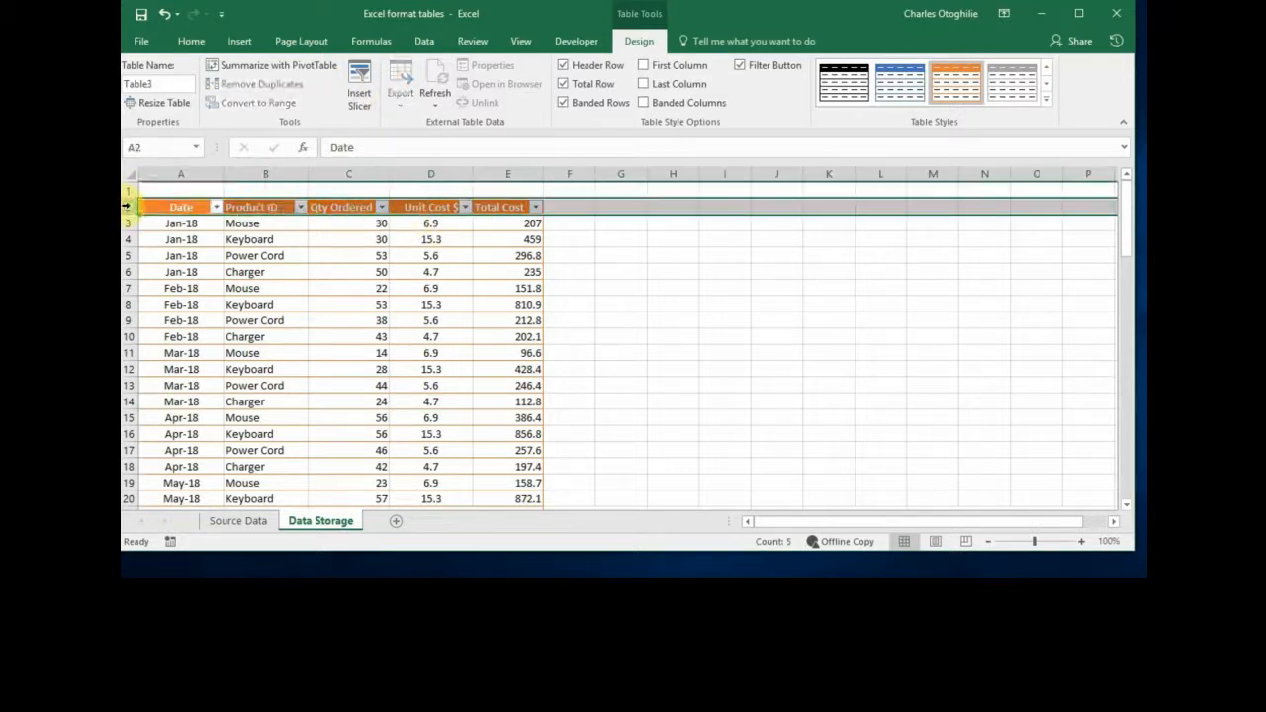
key(ctrl+shift+plus)
key(ctrl+shift+plus)
key(ctrl+shift+plus)
key(ctrl+shift+plus)
key(ctrl+shift+plus)
key(ctrl+shift+plus)
key(ctrl+shift+plus)
key(ctrl+shift+plus)
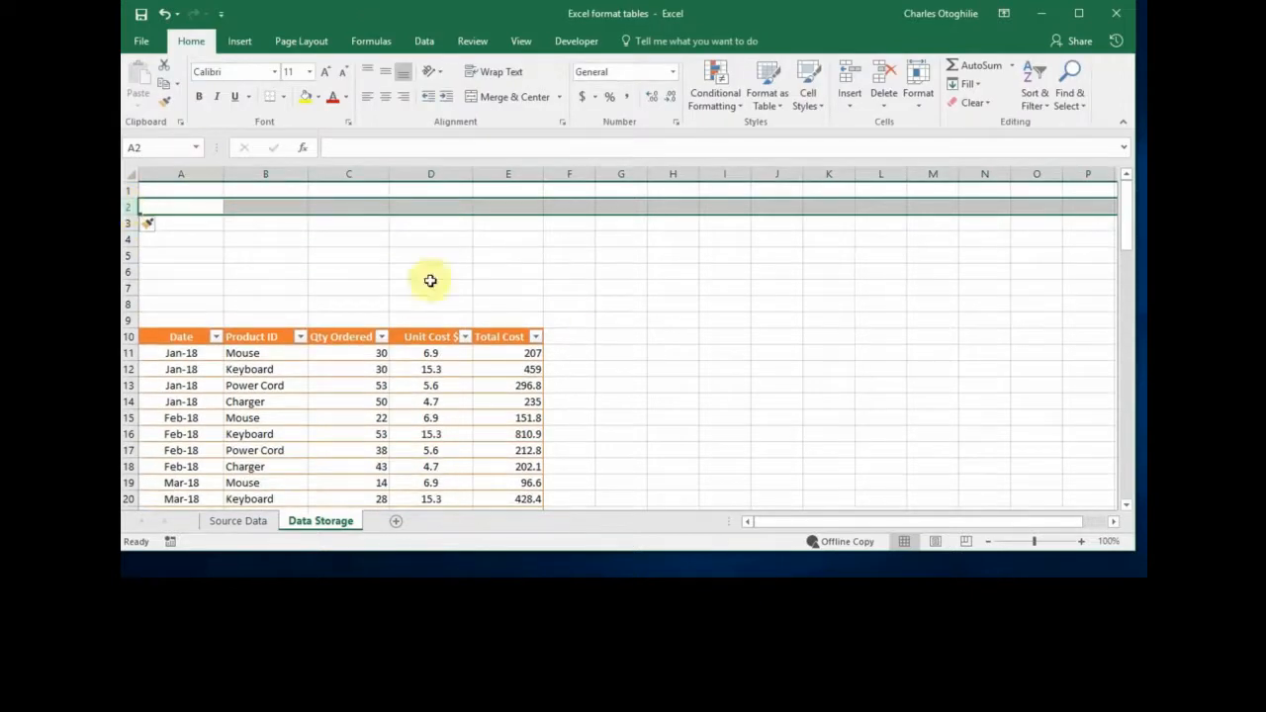
click(187, 237)
drag(213, 195, 206, 303)
click(349, 286)
click(539, 259)
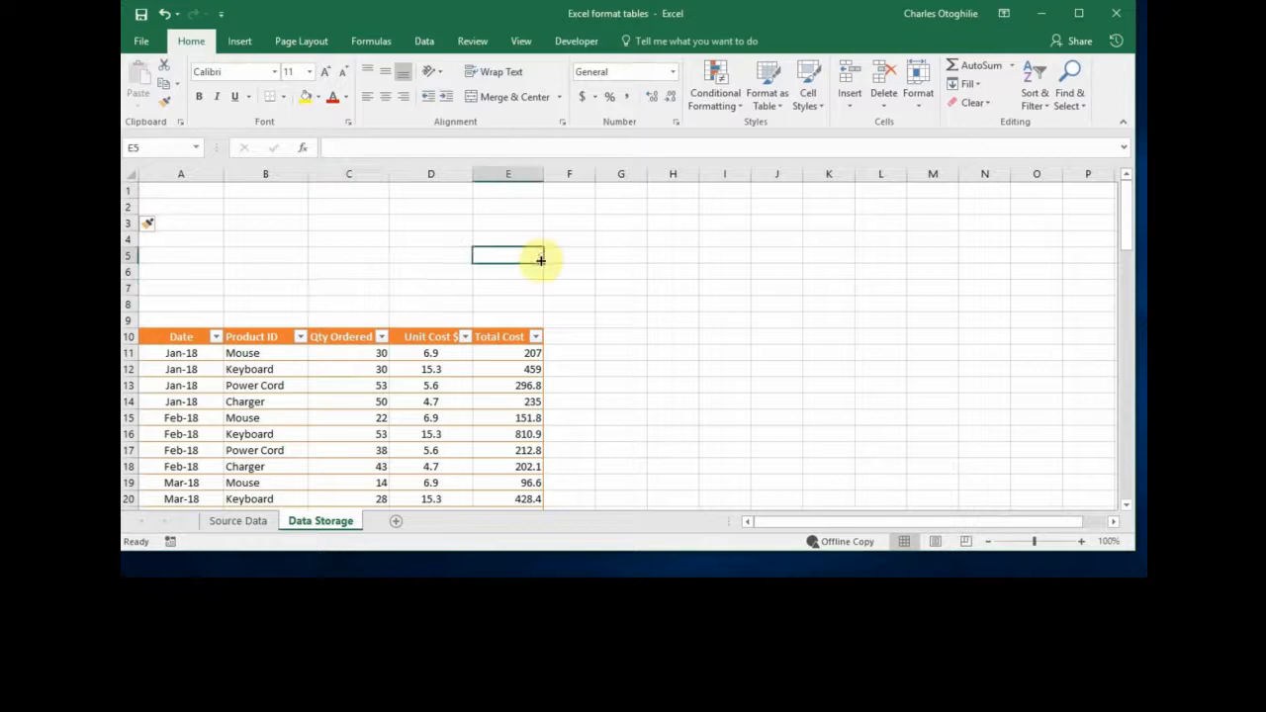
Examine the Date and Product ID columns of the table, including the January 2018 products from Mouse to Charger.
click(240, 405)
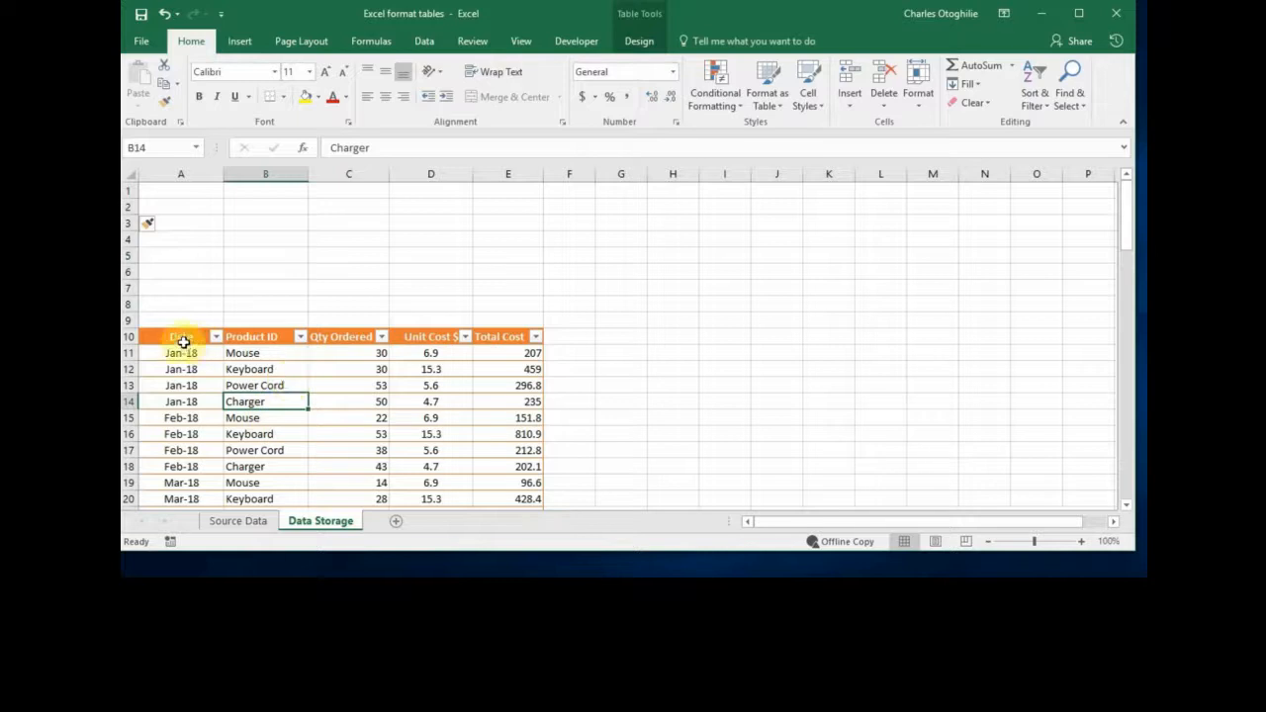
click(184, 342)
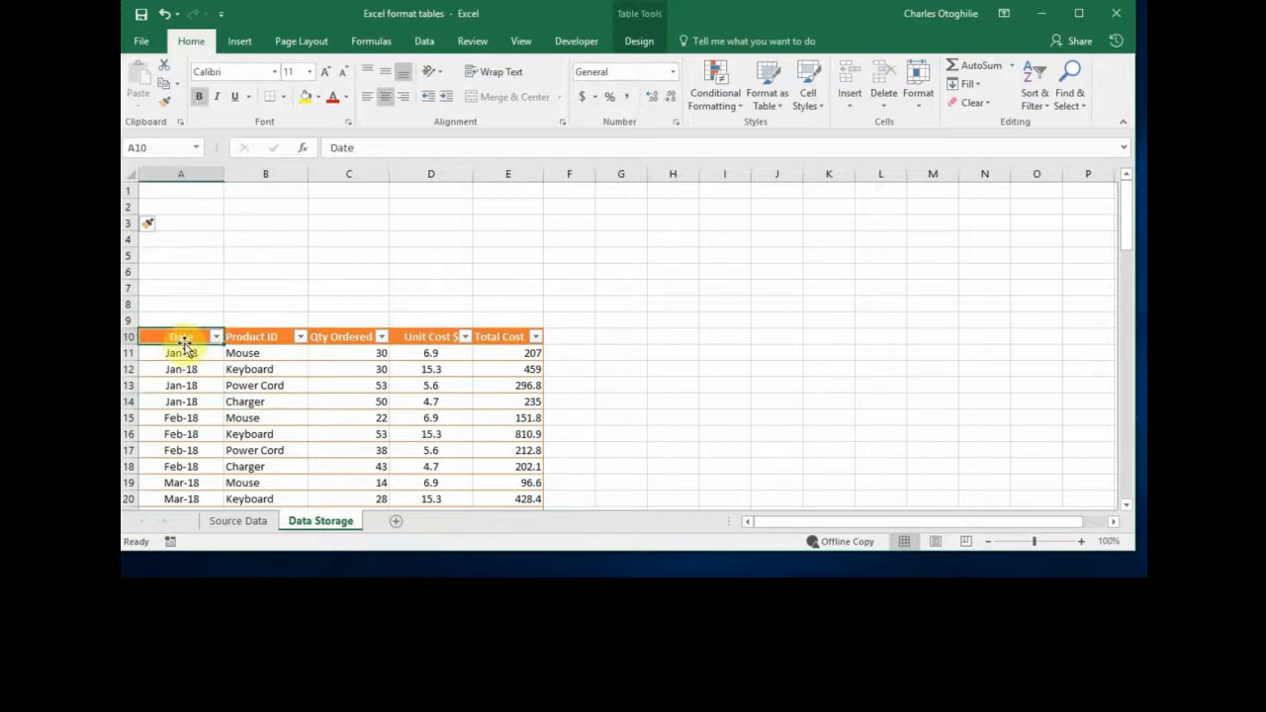
click(191, 371)
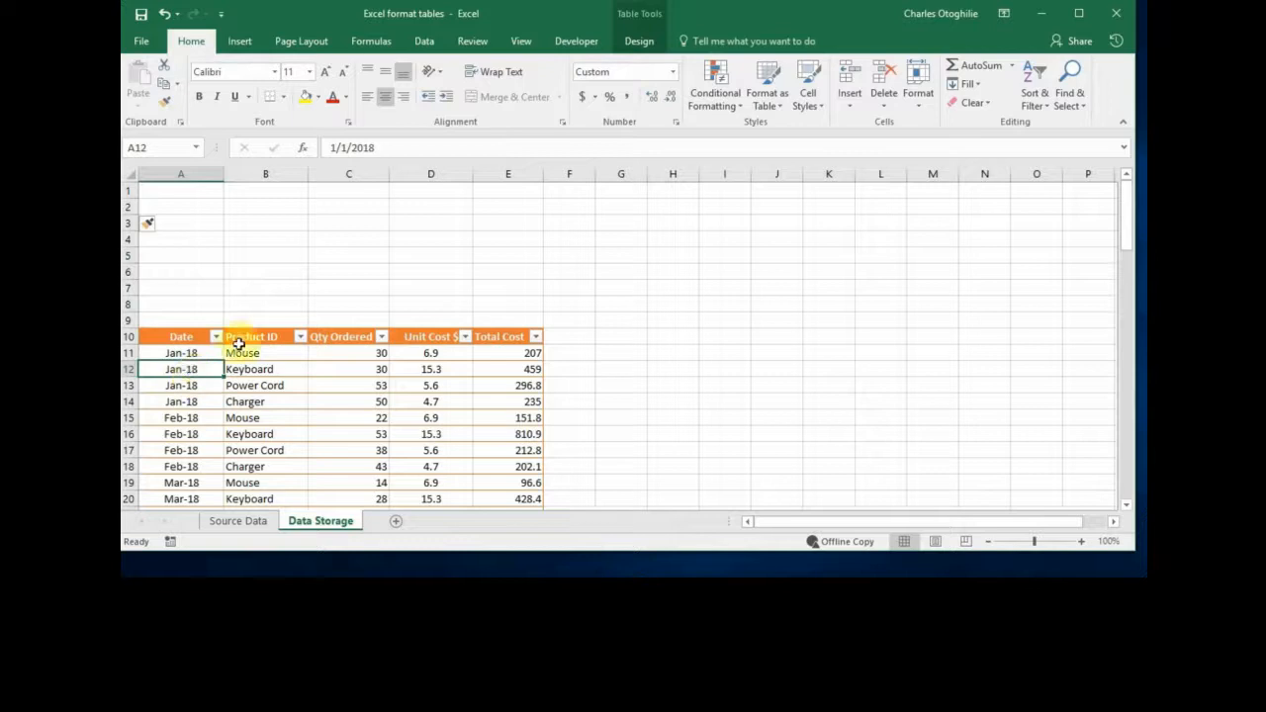
click(247, 339)
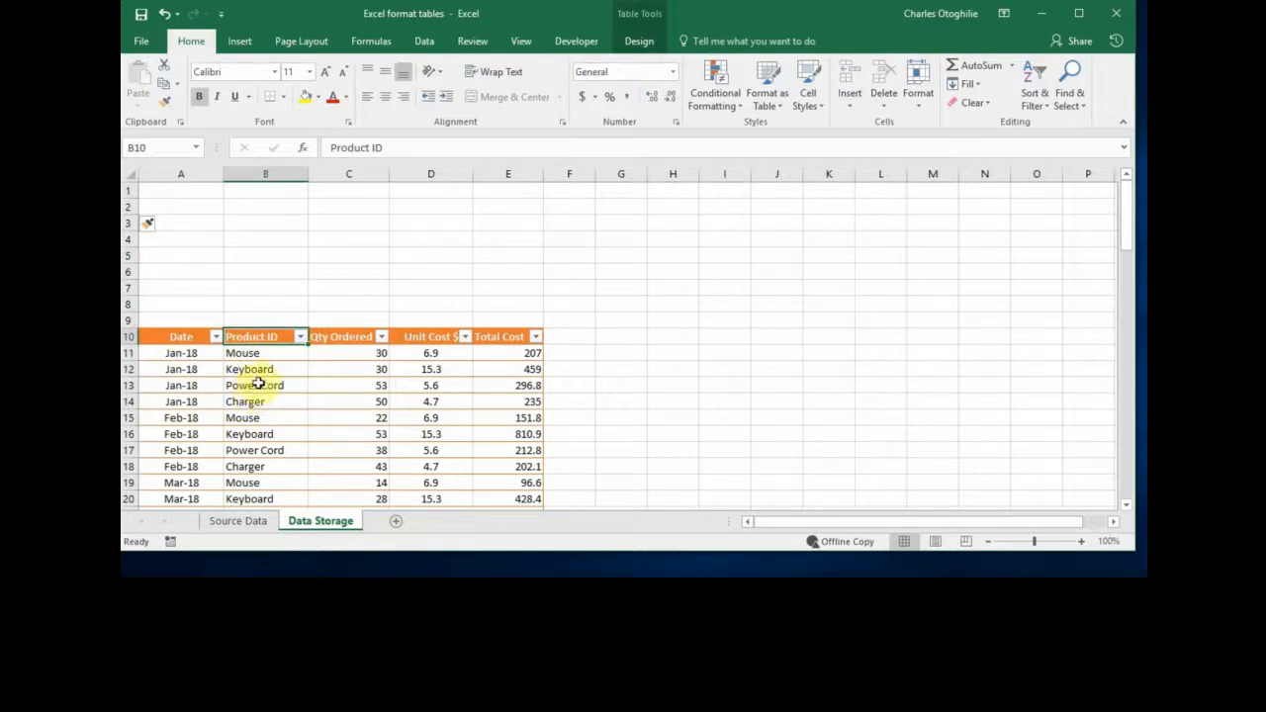
click(246, 356)
click(246, 403)
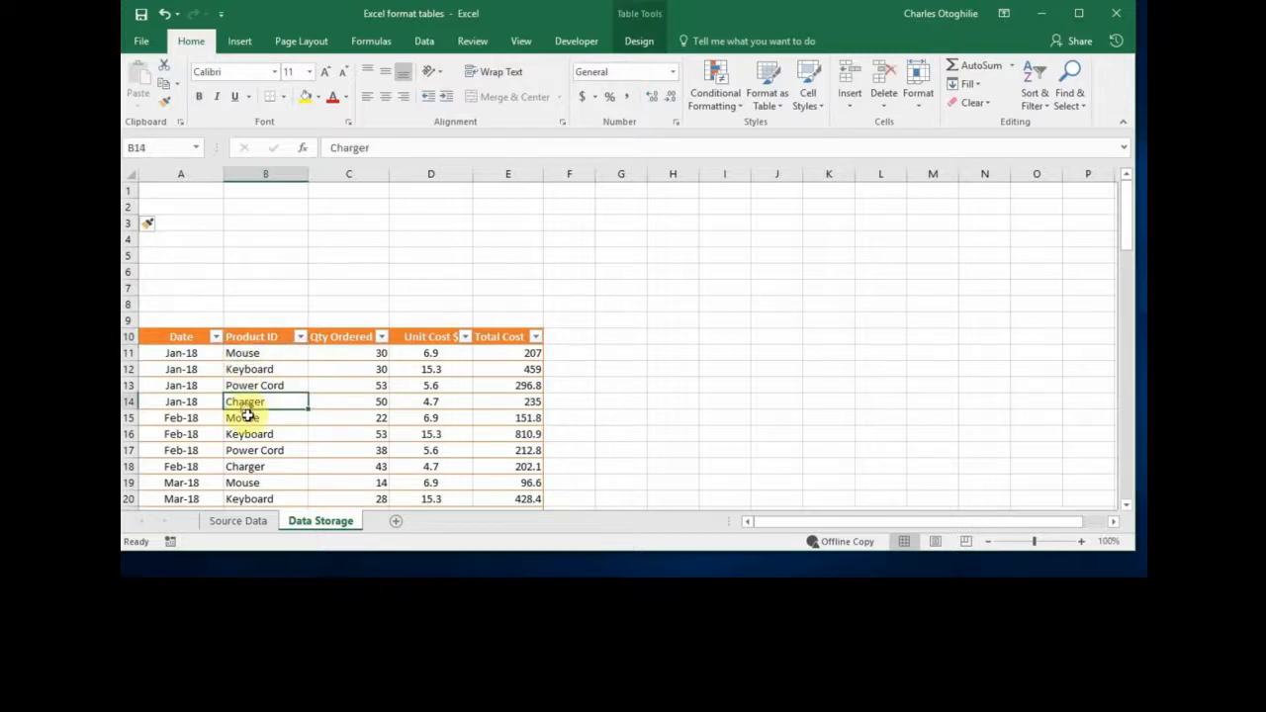
click(248, 353)
click(257, 404)
click(254, 353)
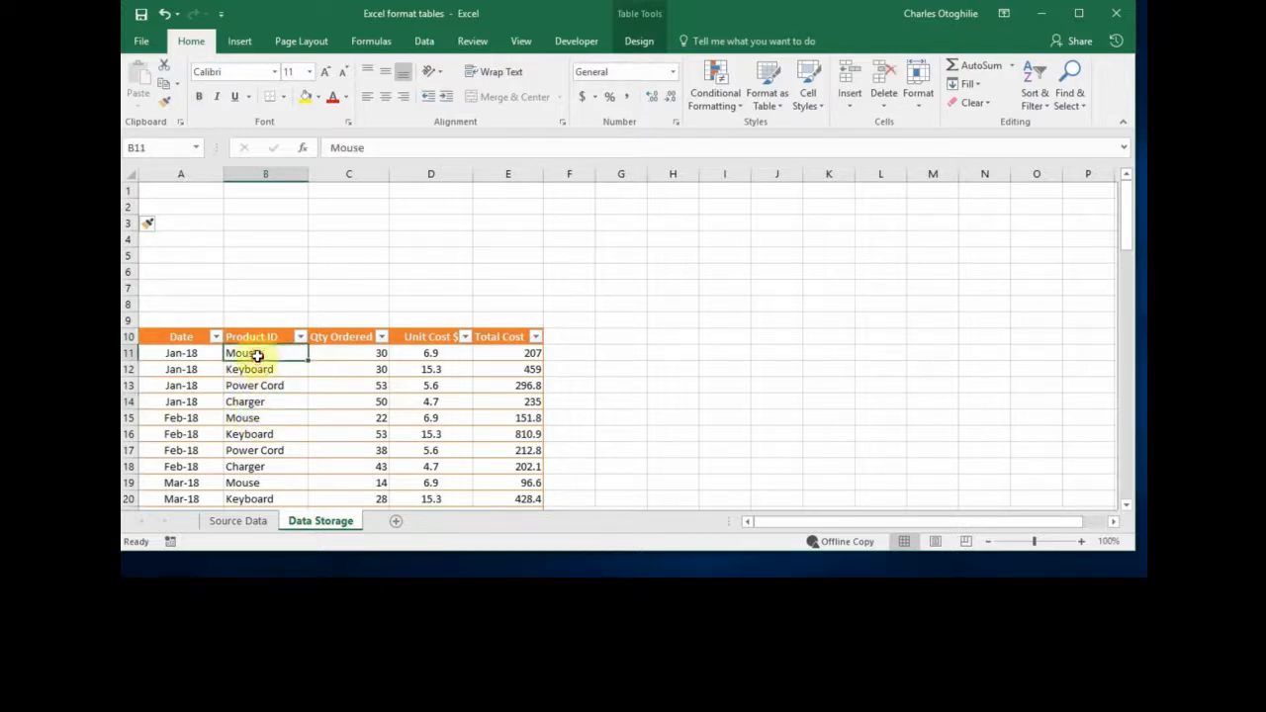
click(262, 399)
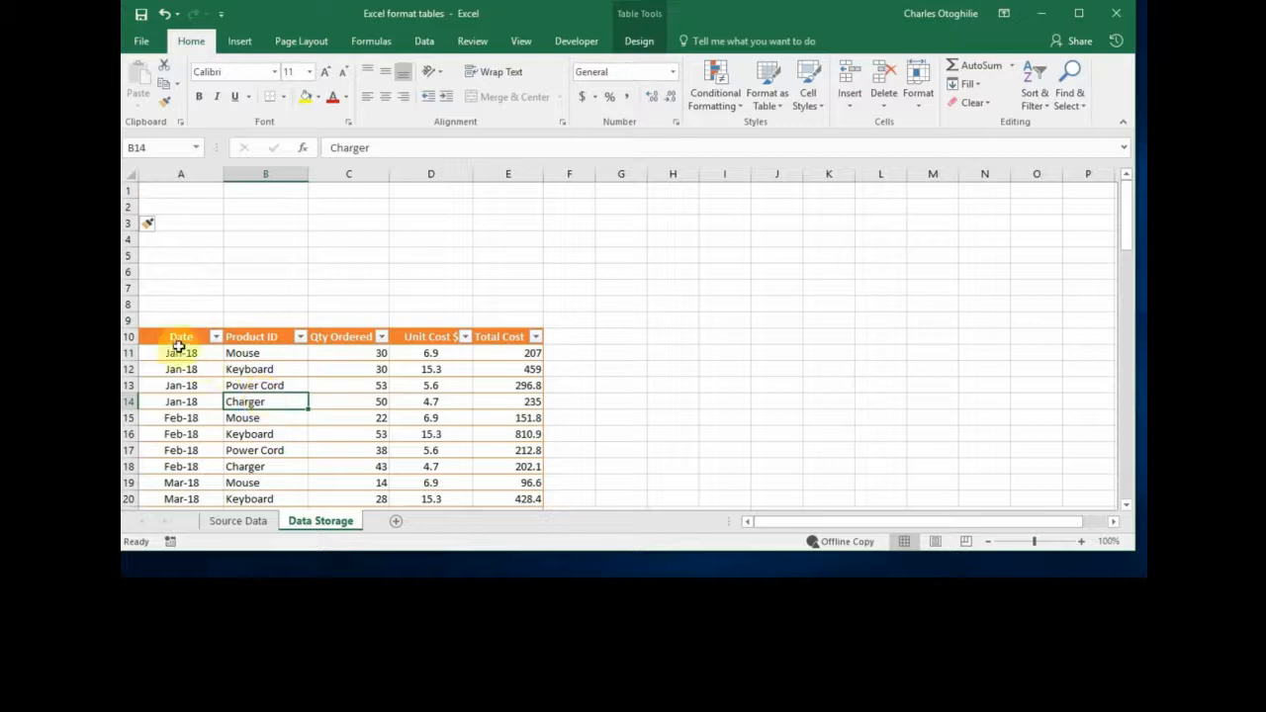
Review the table block A10:E17, then the Product ID entries in B11:B14 as candidate filter values.
drag(178, 336, 486, 446)
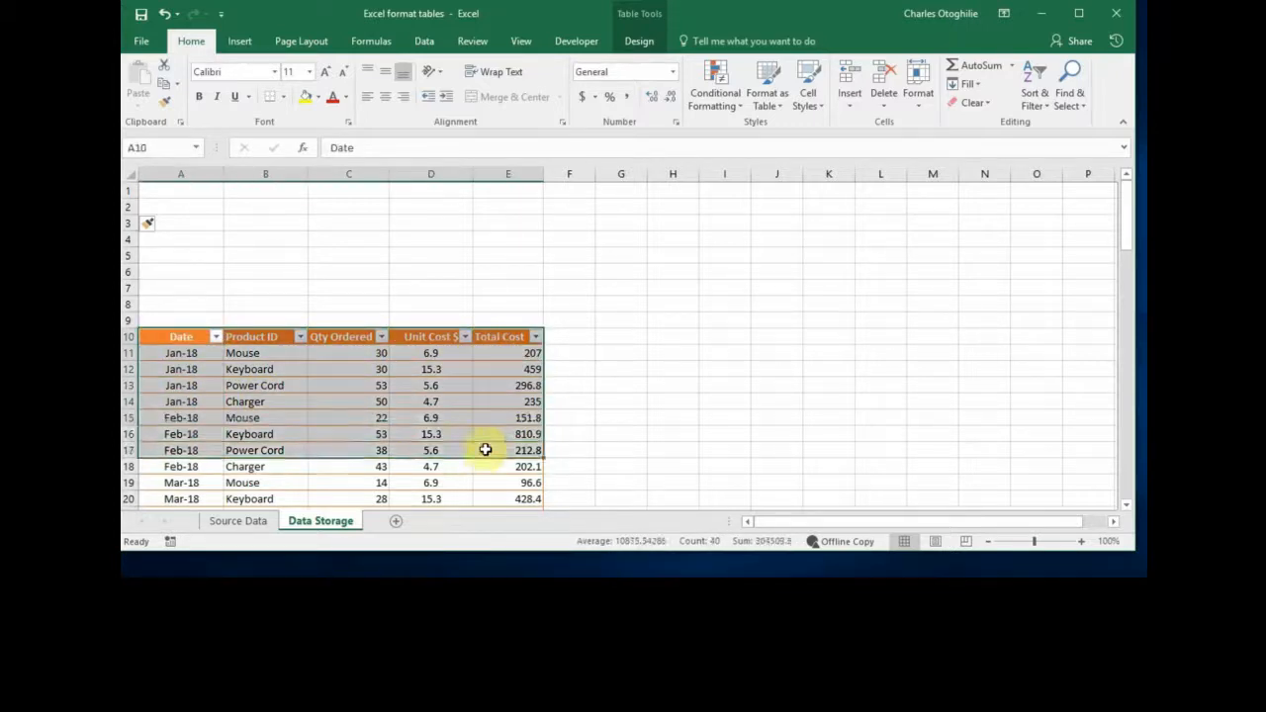
click(291, 413)
click(399, 429)
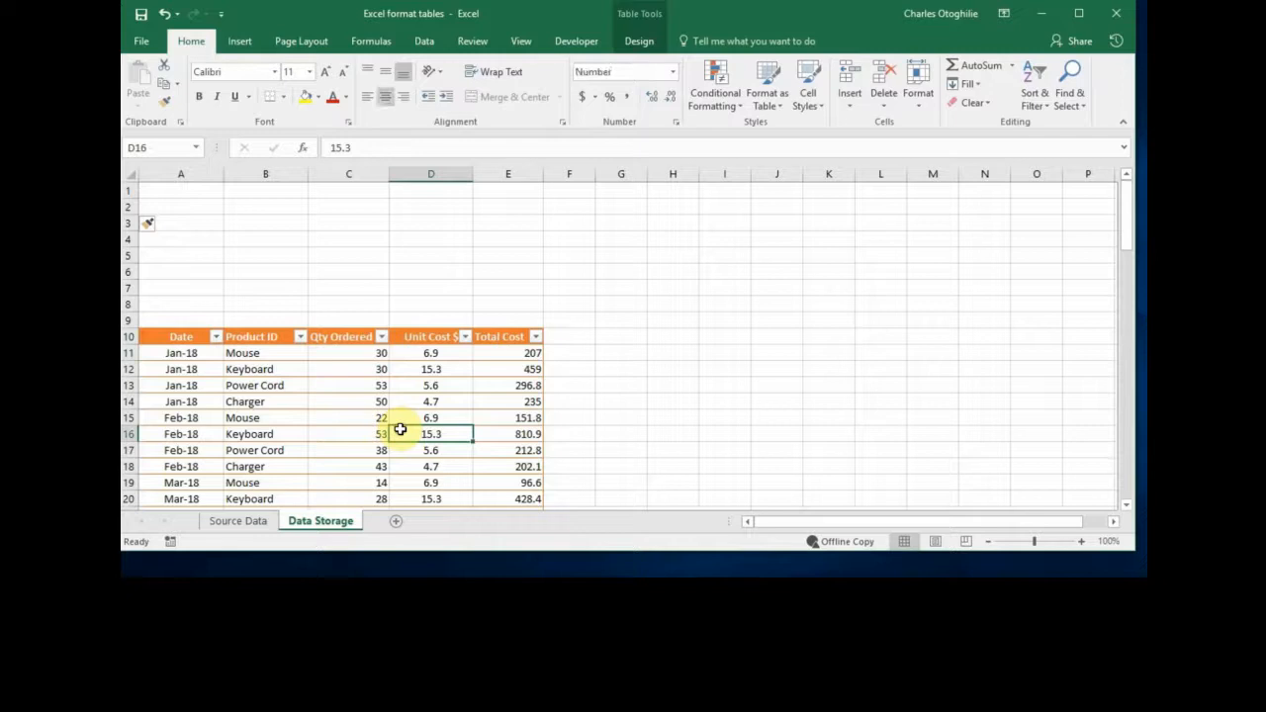
click(242, 352)
click(244, 402)
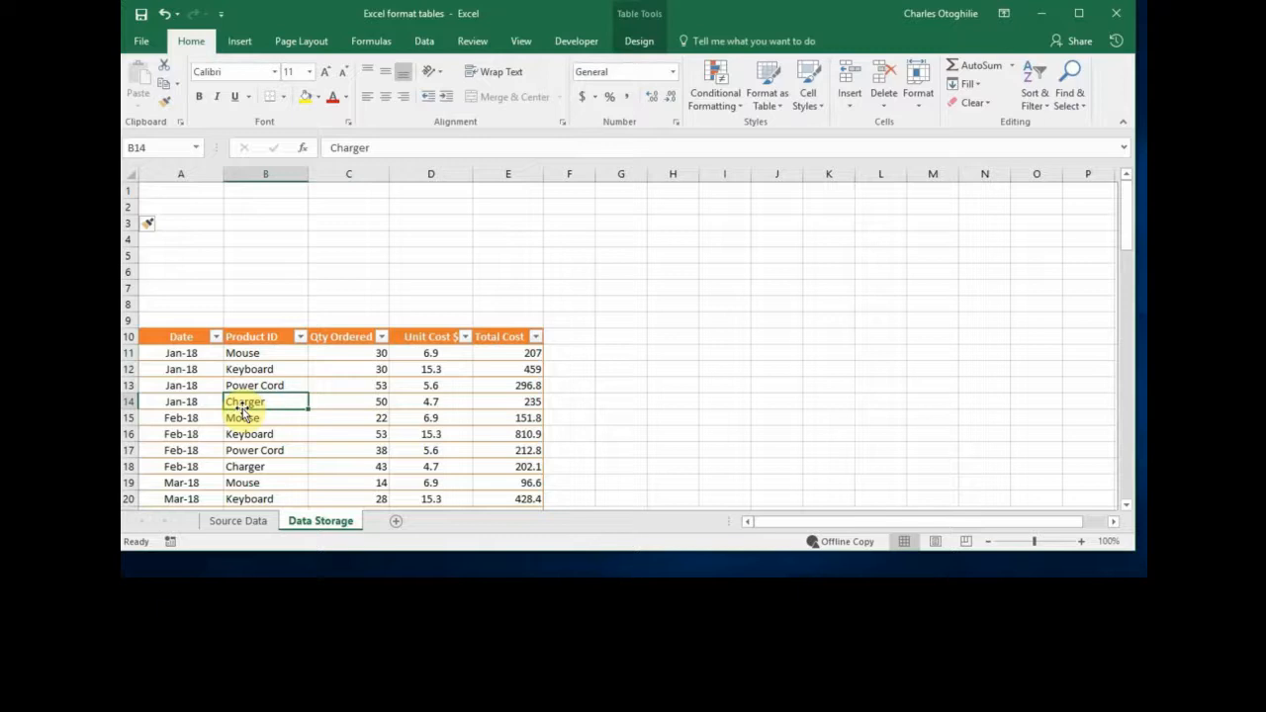
click(268, 367)
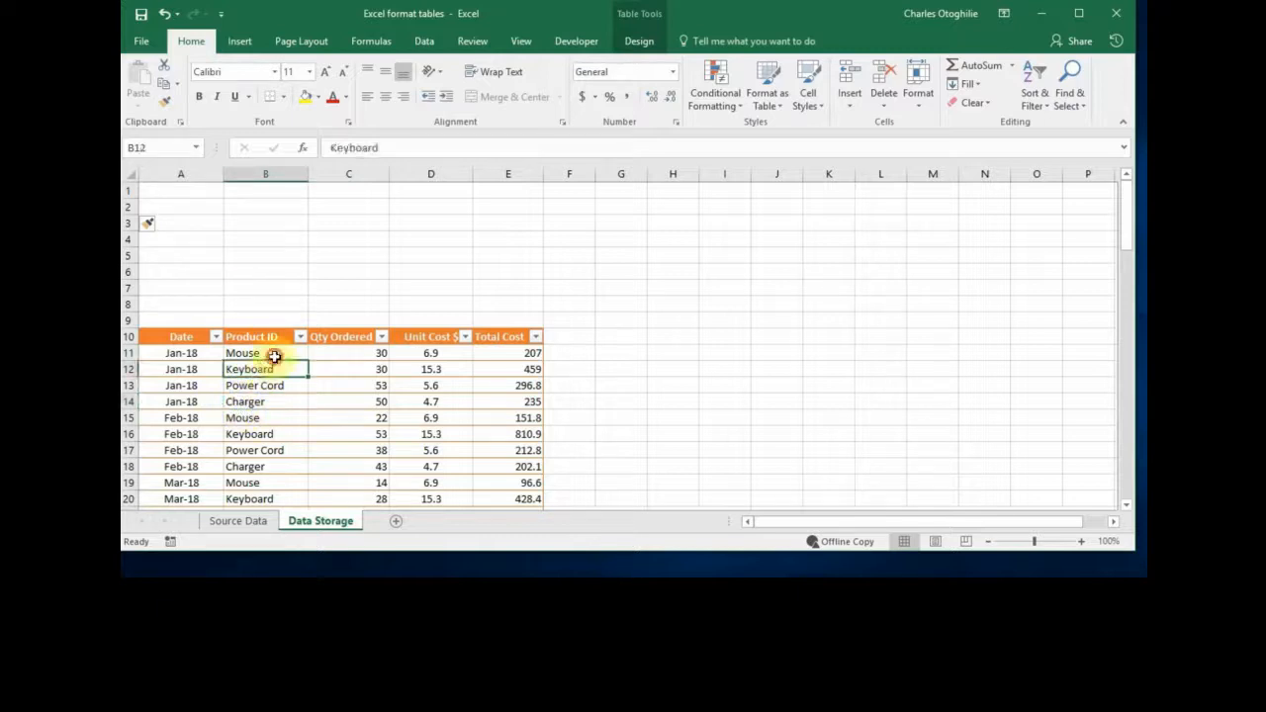
click(272, 355)
drag(263, 384, 267, 398)
drag(273, 402, 301, 415)
mouse_move(307, 416)
mouse_down()
mouse_move(294, 420)
mouse_move(307, 404)
mouse_up()
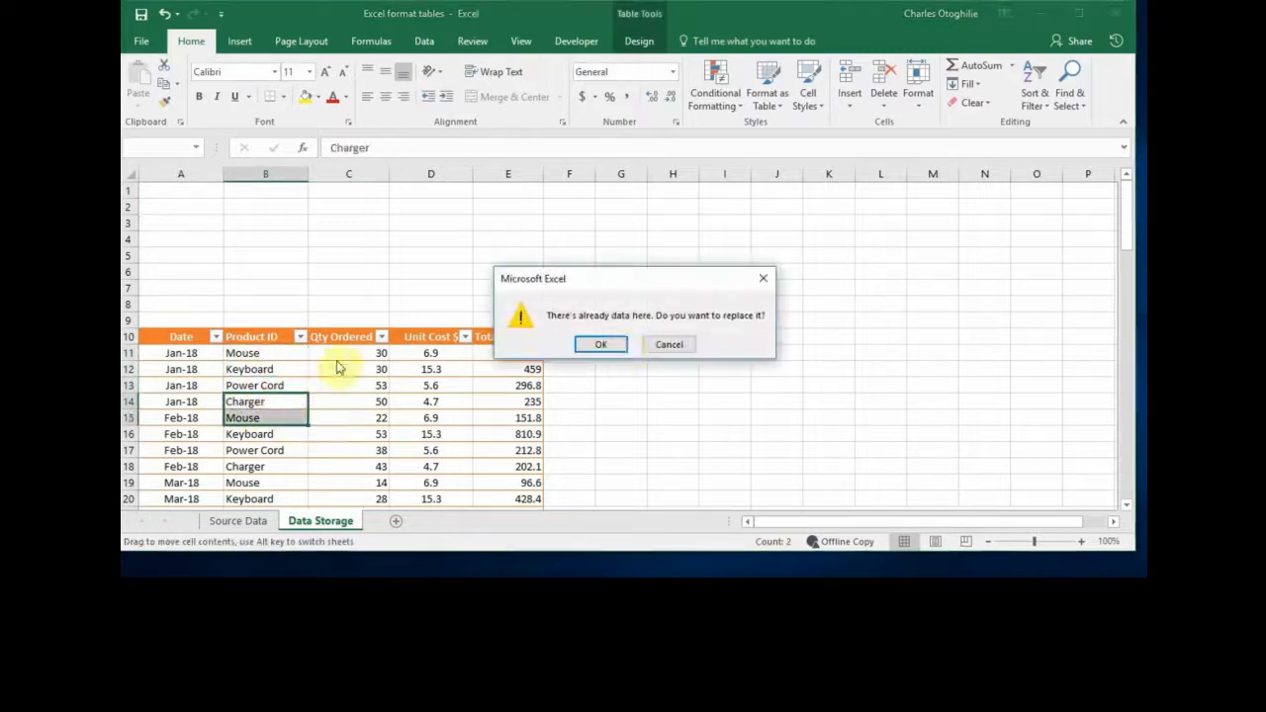
click(670, 345)
Insert slicers for the Date and Product ID fields of the table.
click(268, 353)
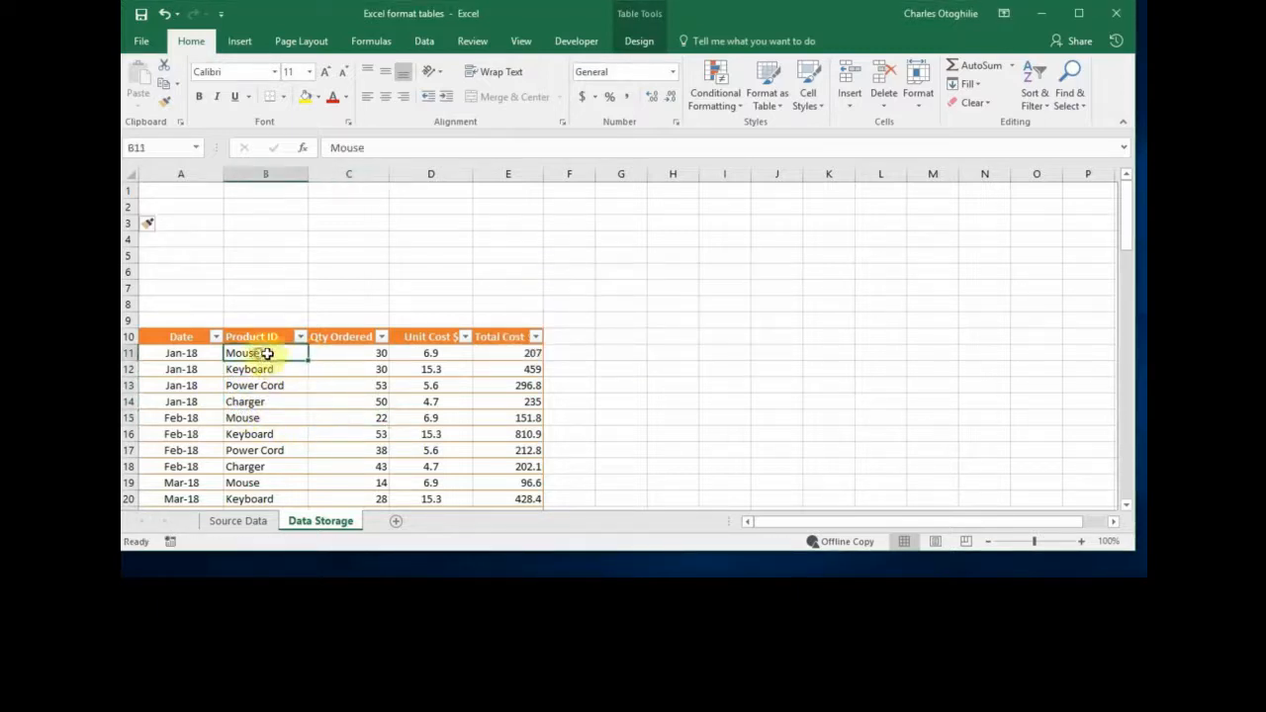
click(641, 41)
click(360, 87)
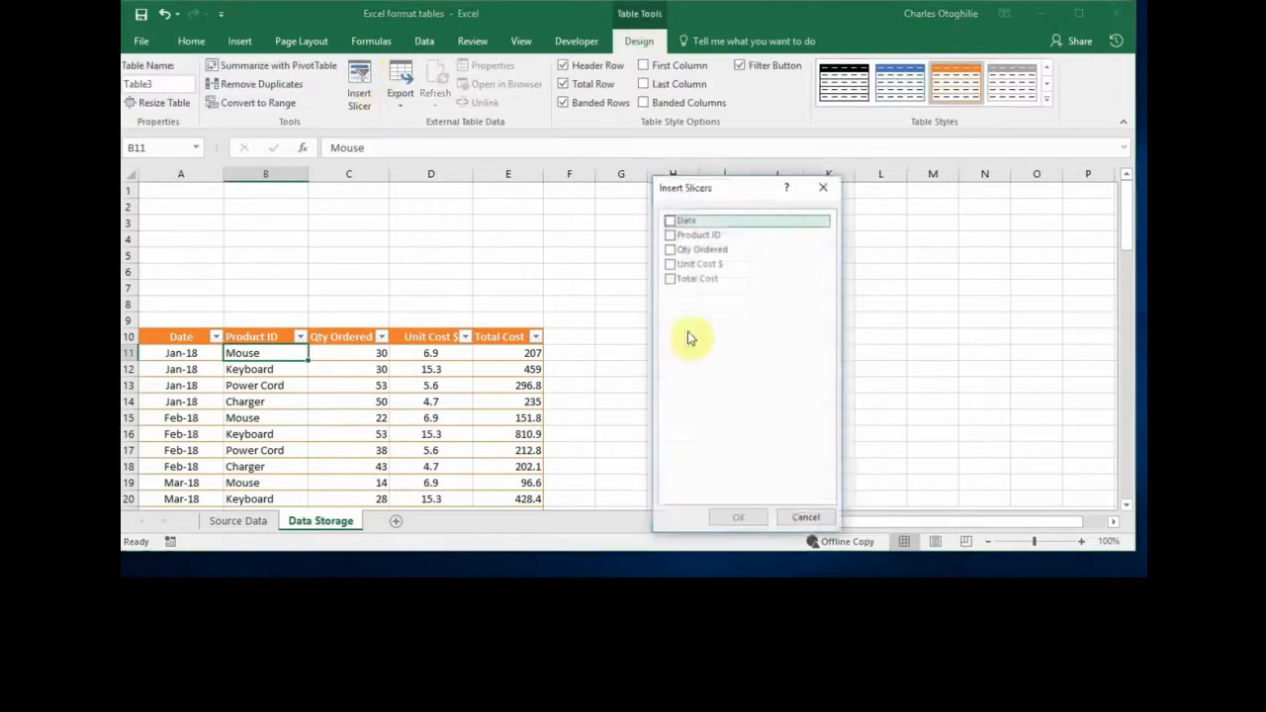
click(671, 222)
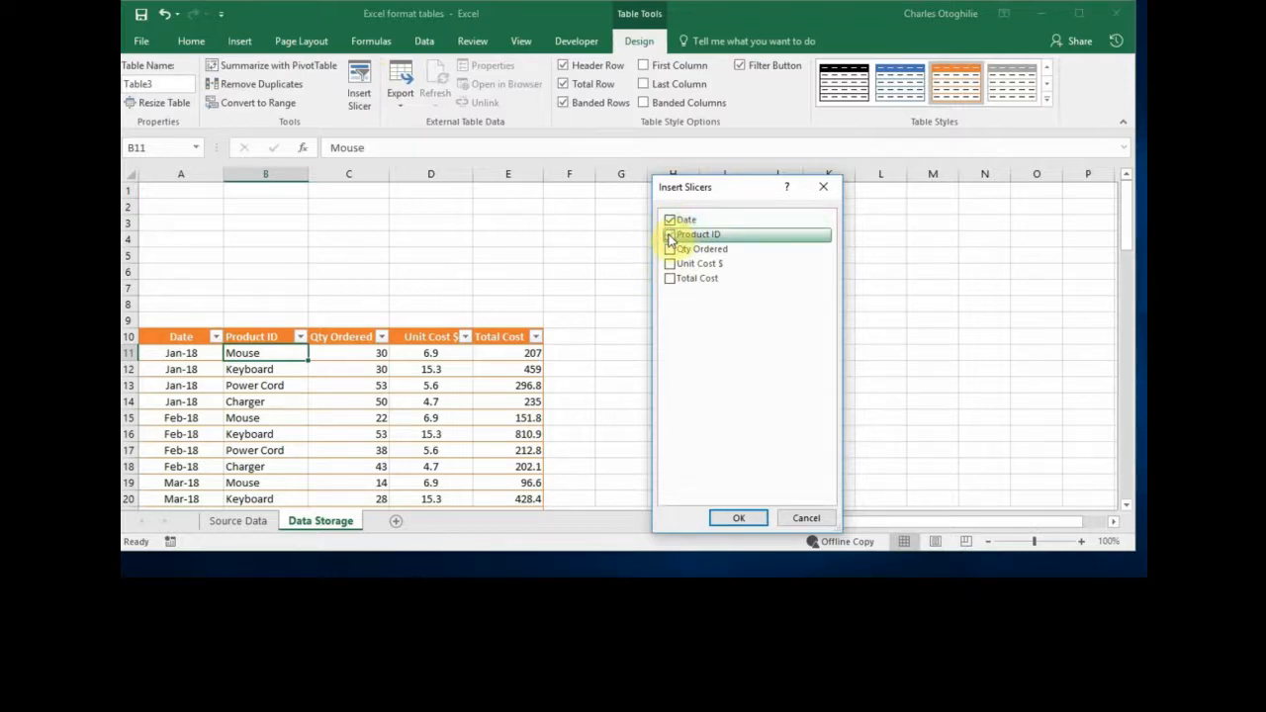
click(670, 236)
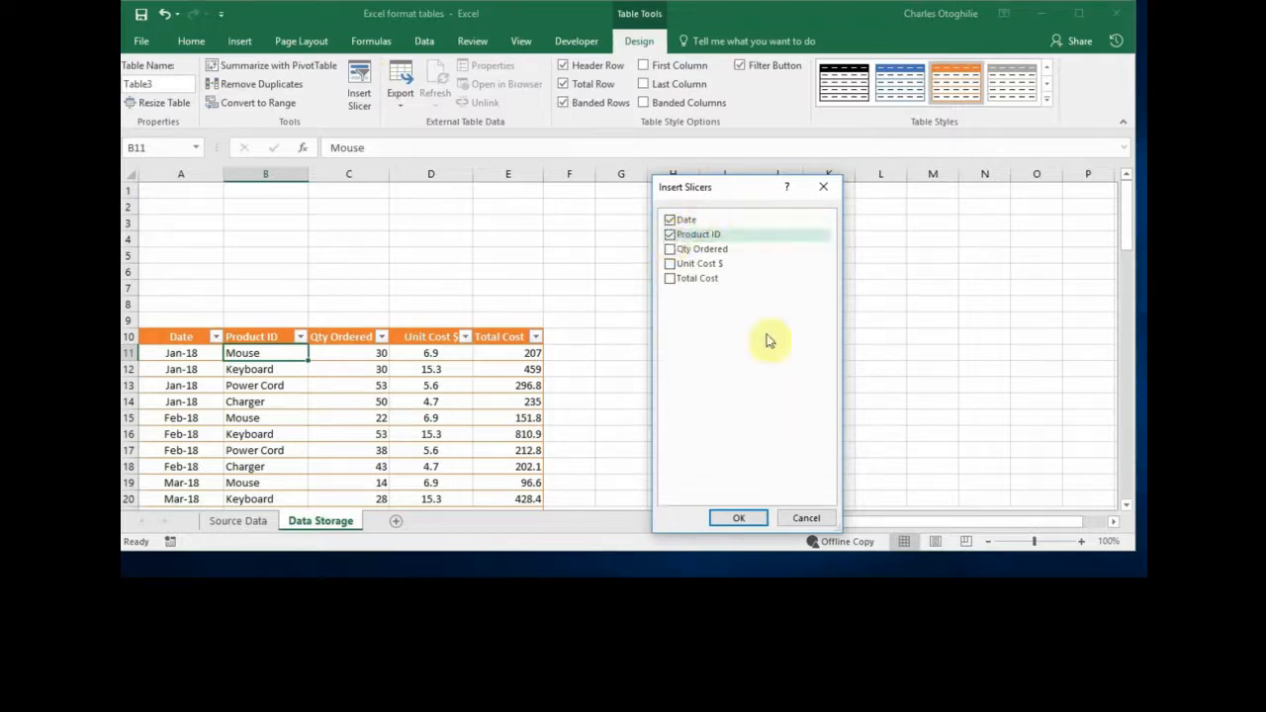
click(744, 525)
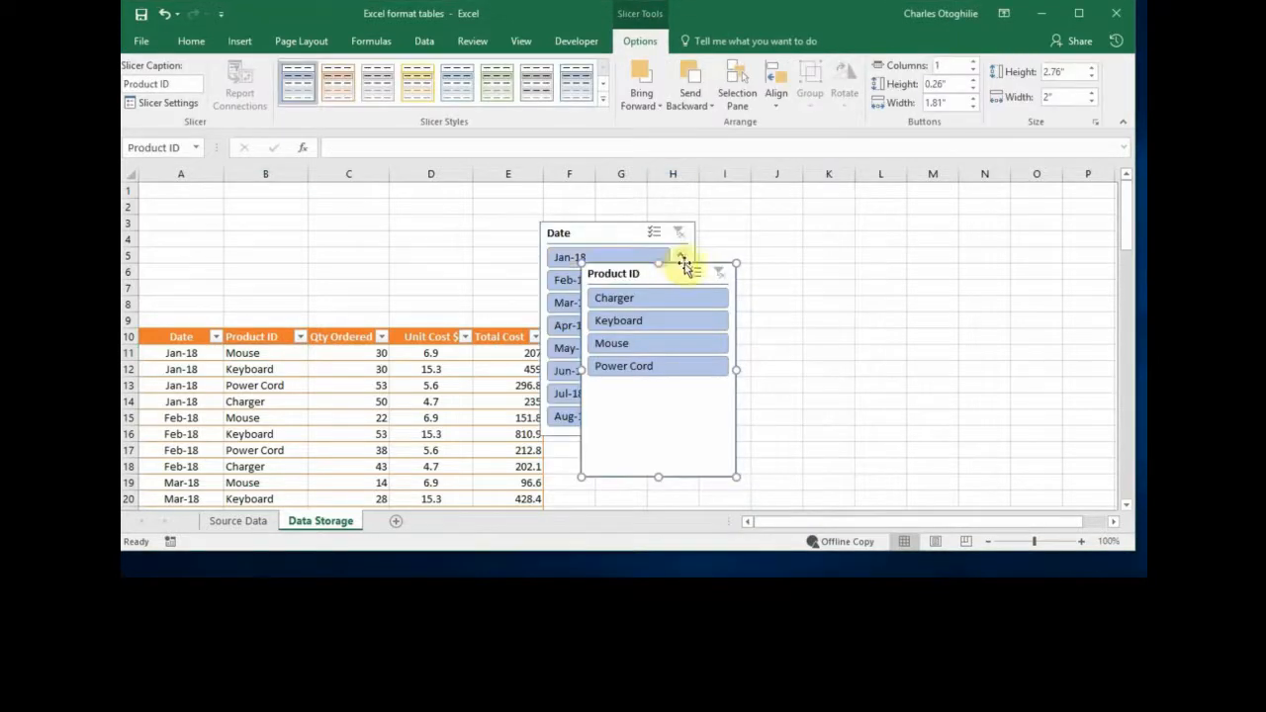
Separate the overlapping slicers, shrink the Date slicer to about 1.48" high and place it above the table over columns A and B.
drag(685, 265, 867, 212)
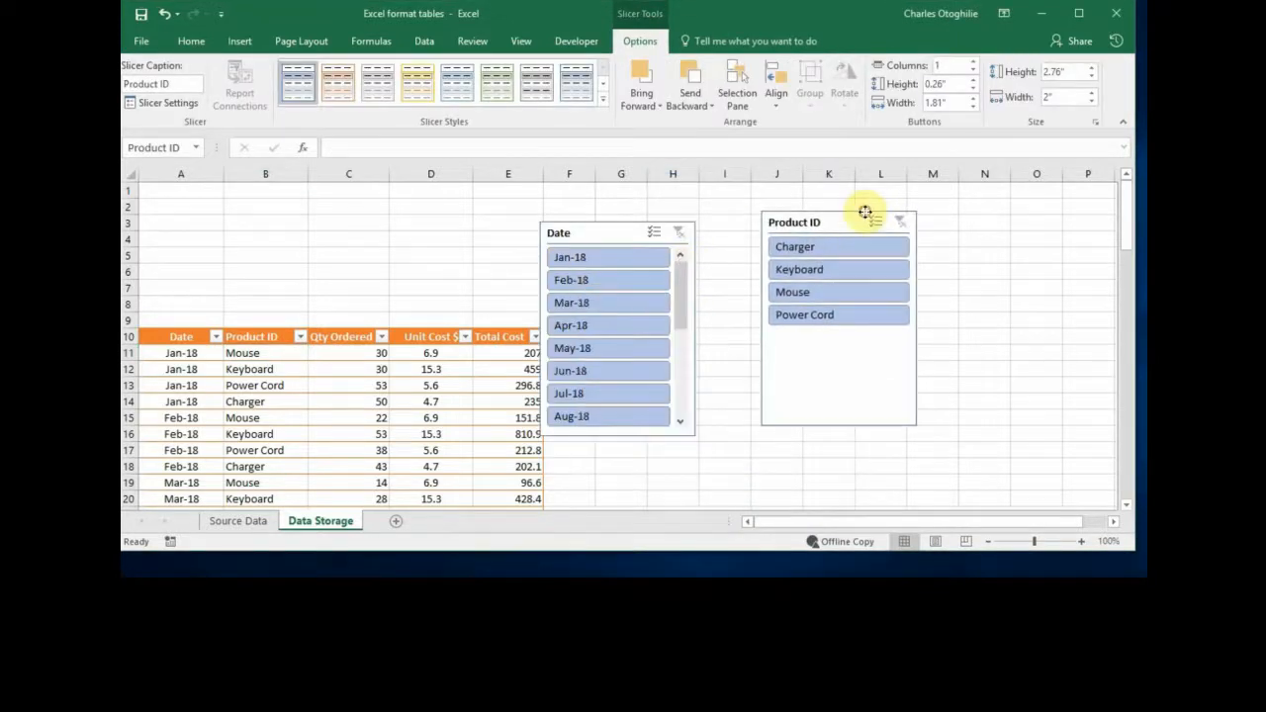
click(615, 219)
click(601, 225)
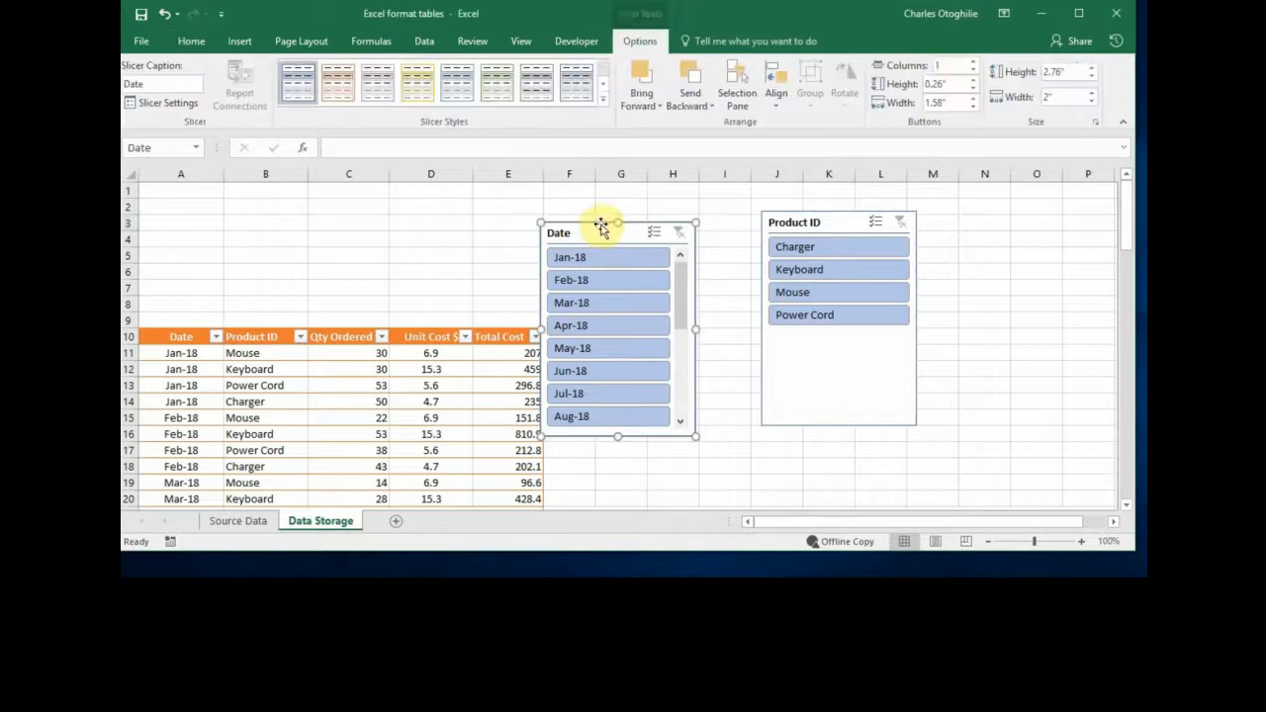
drag(616, 215, 635, 192)
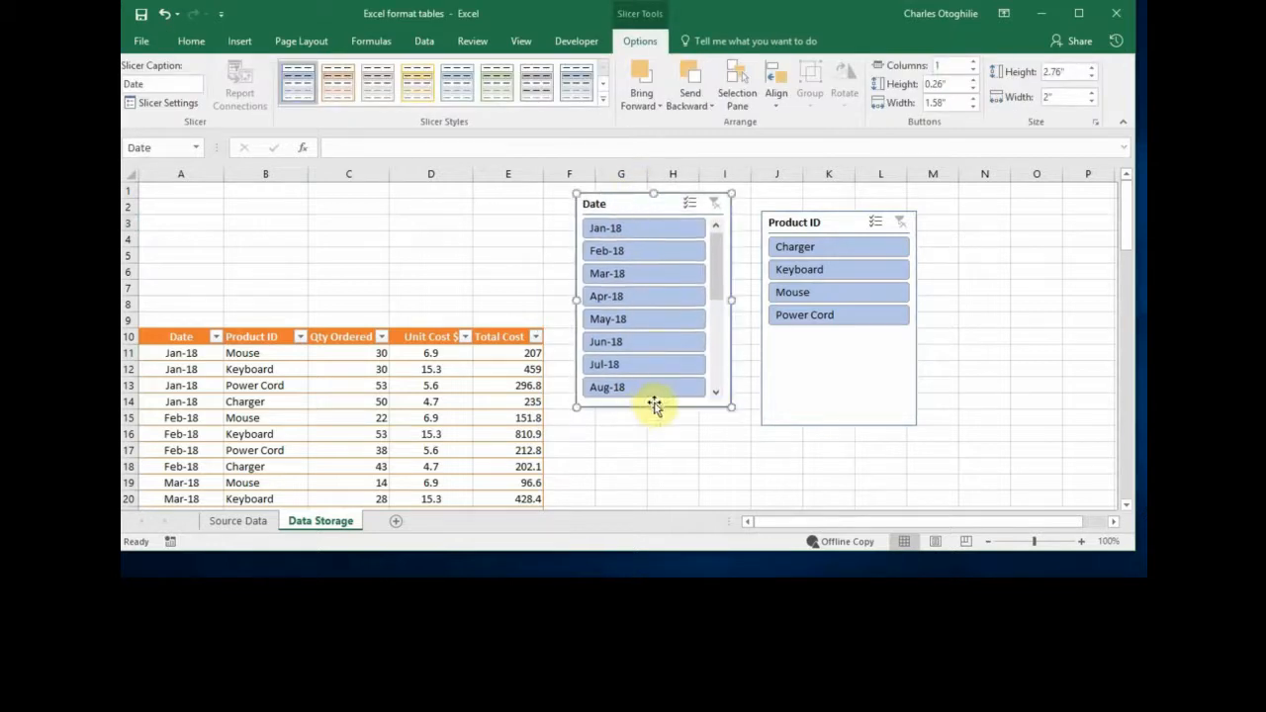
drag(648, 387, 643, 308)
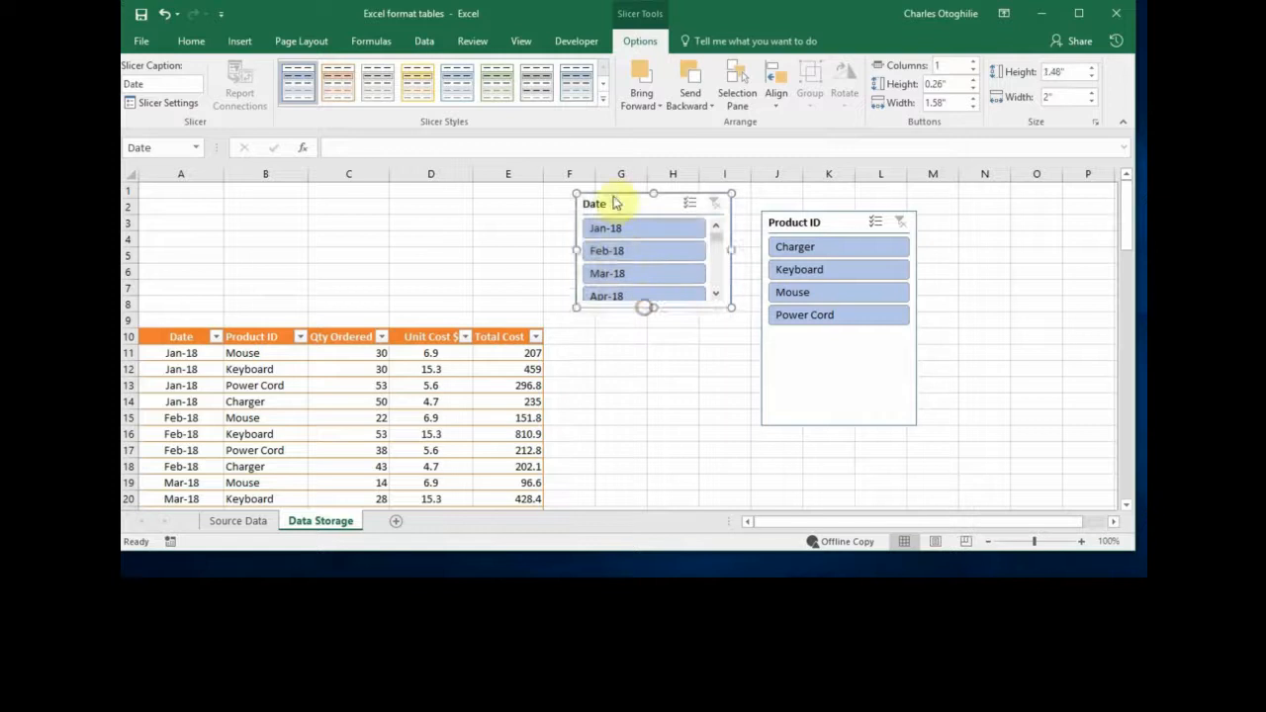
drag(611, 194, 179, 188)
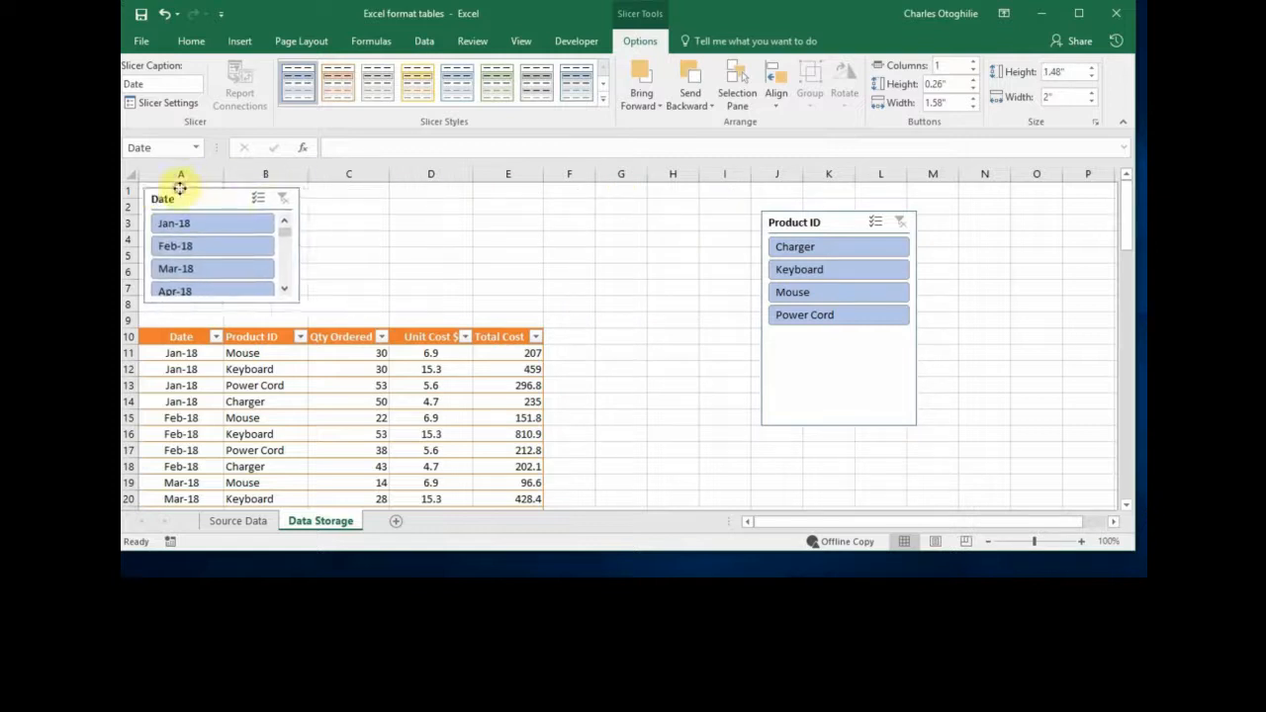
Shorten the Product ID slicer to slightly under 1.59" high and place it beside the Date slicer above the table.
click(844, 426)
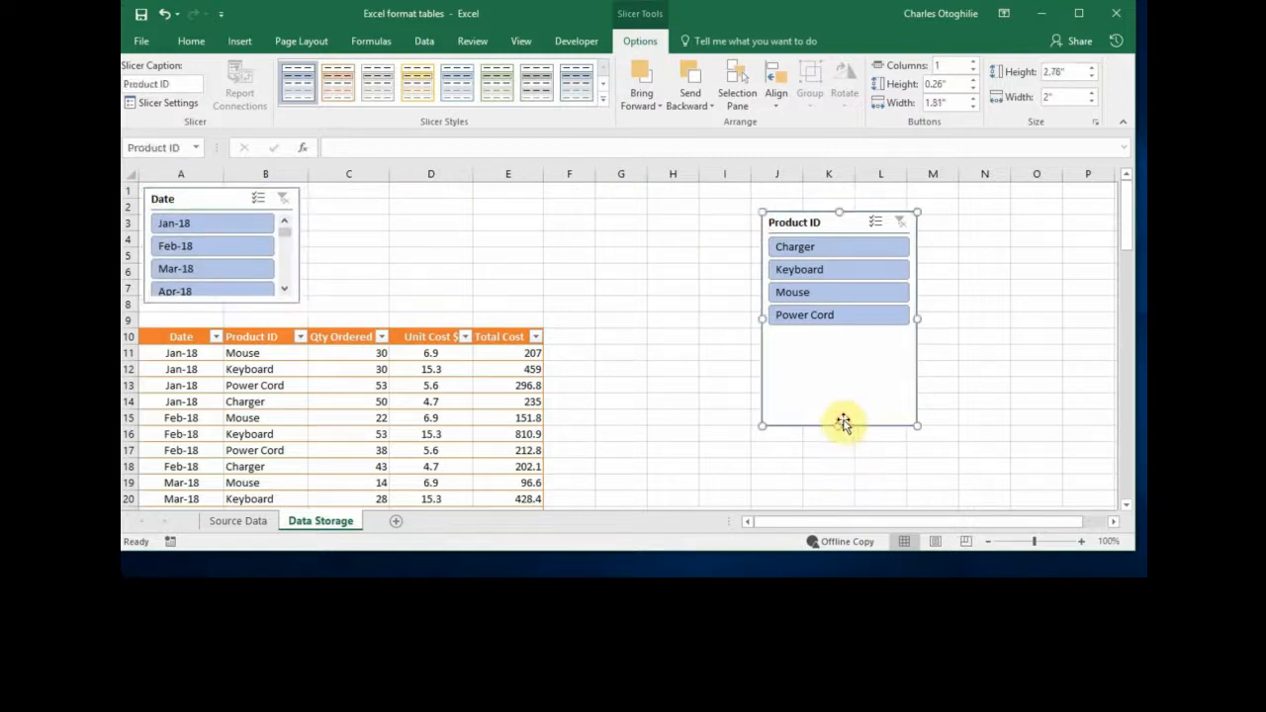
drag(841, 425, 833, 336)
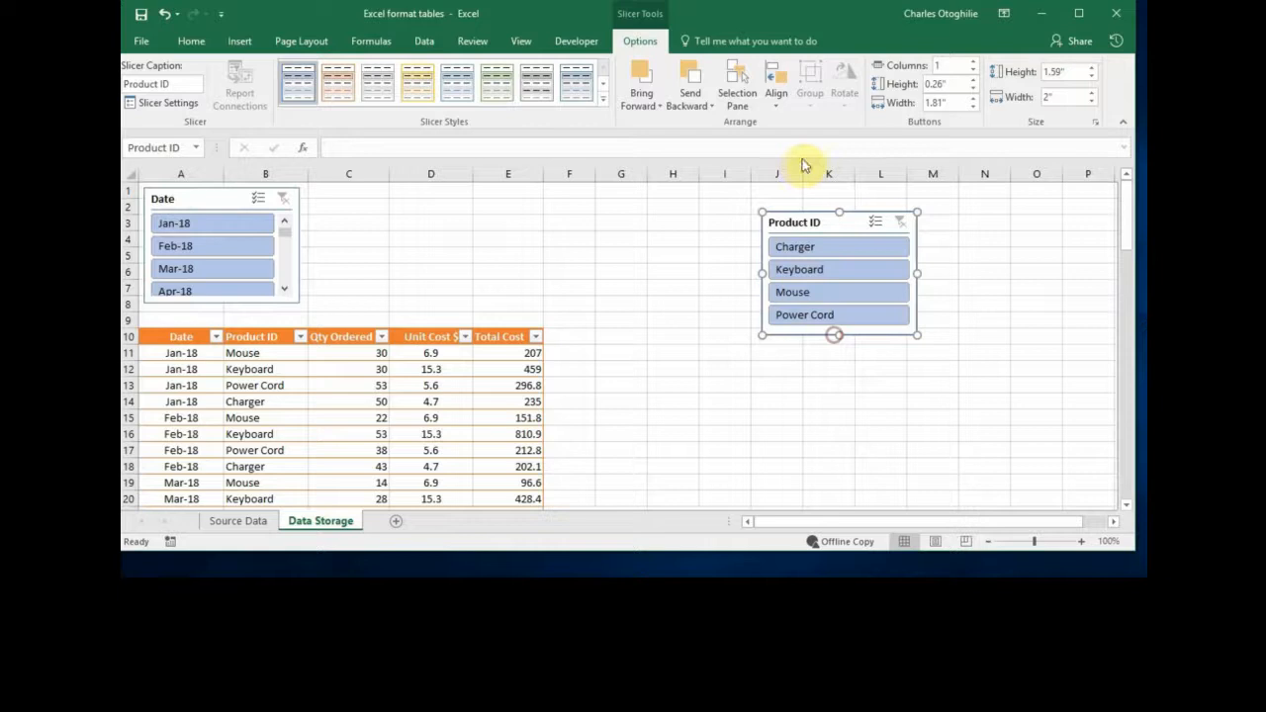
drag(823, 212, 370, 187)
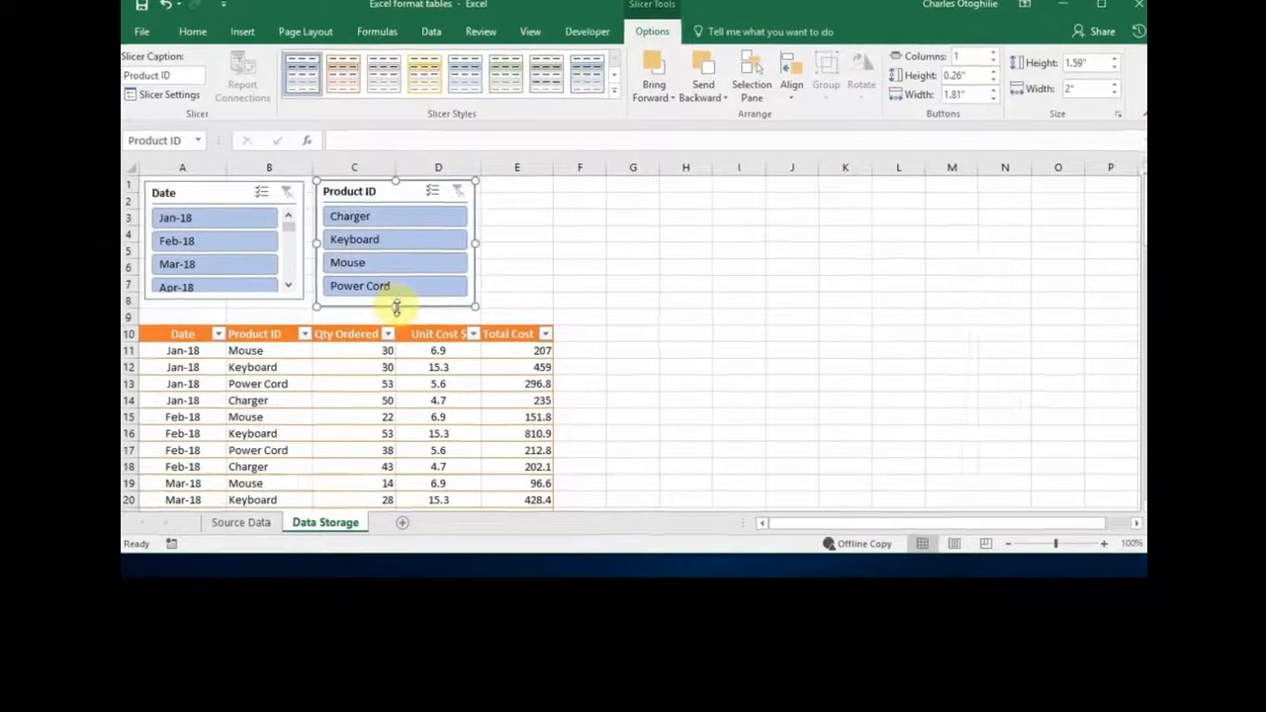
drag(397, 307, 395, 299)
click(738, 175)
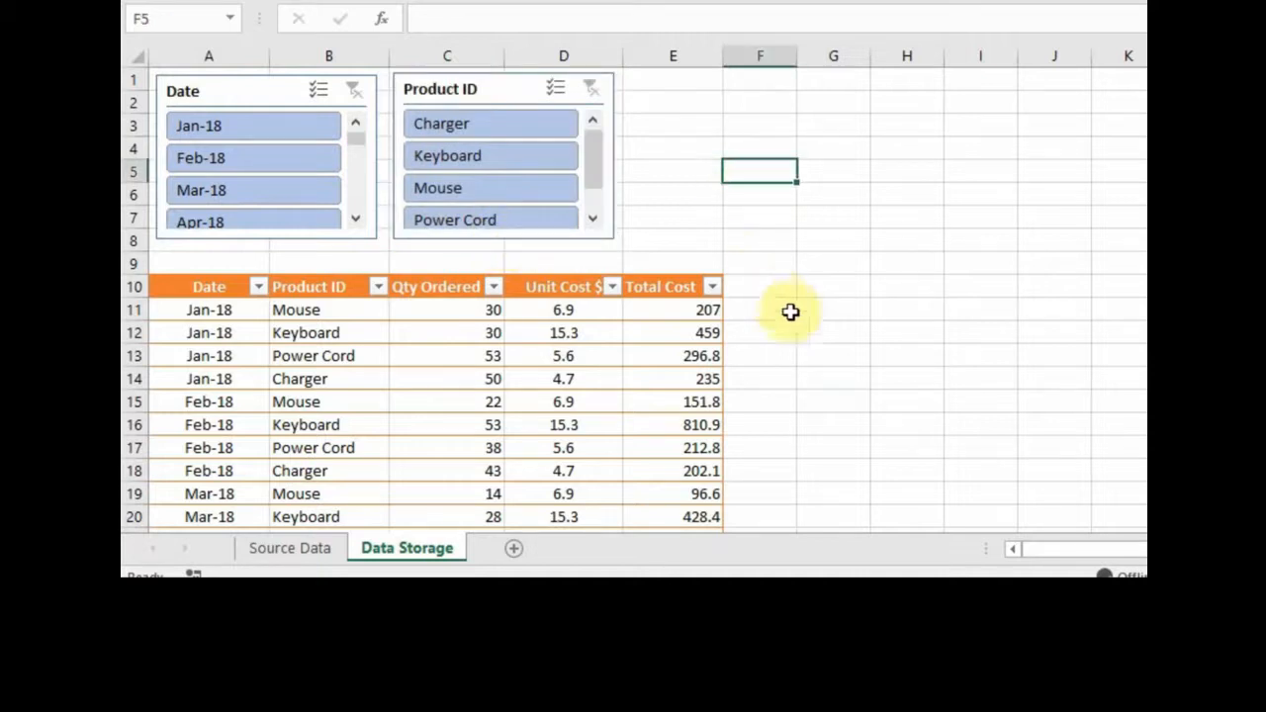
click(899, 356)
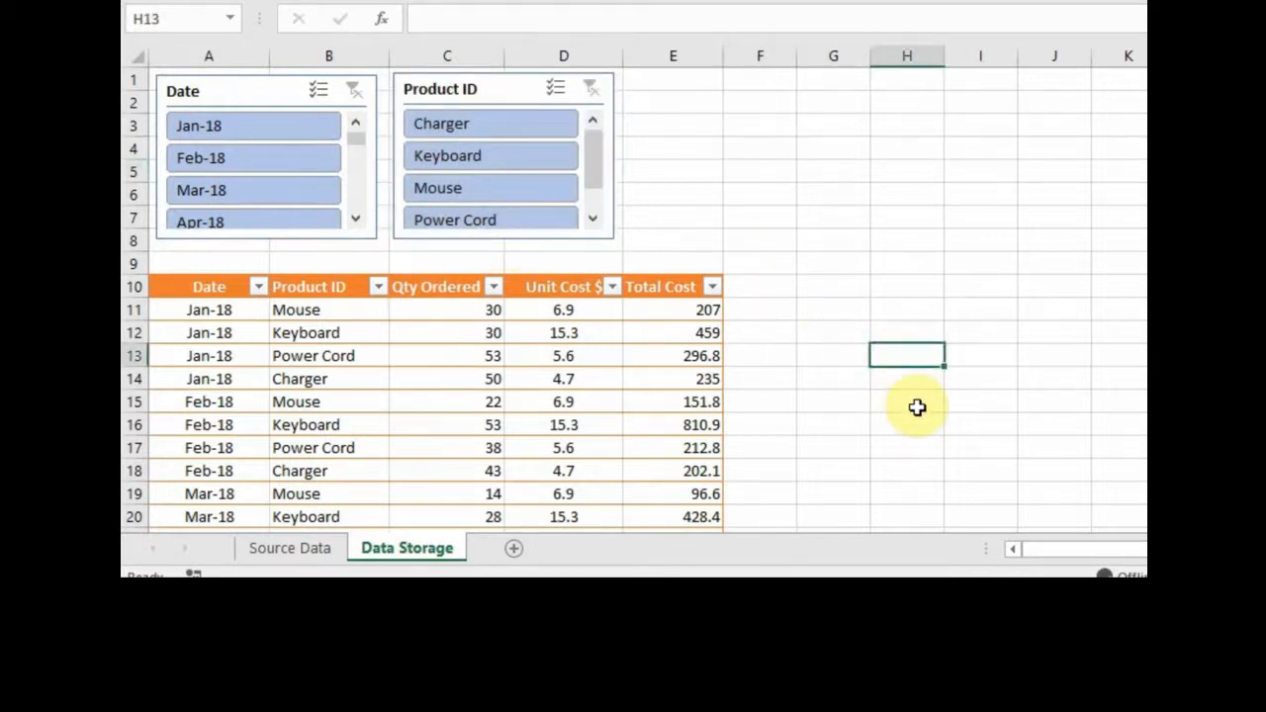
Lengthen the Date and Product ID slicers slightly so each fully shows four entries above the table header.
click(259, 240)
click(259, 237)
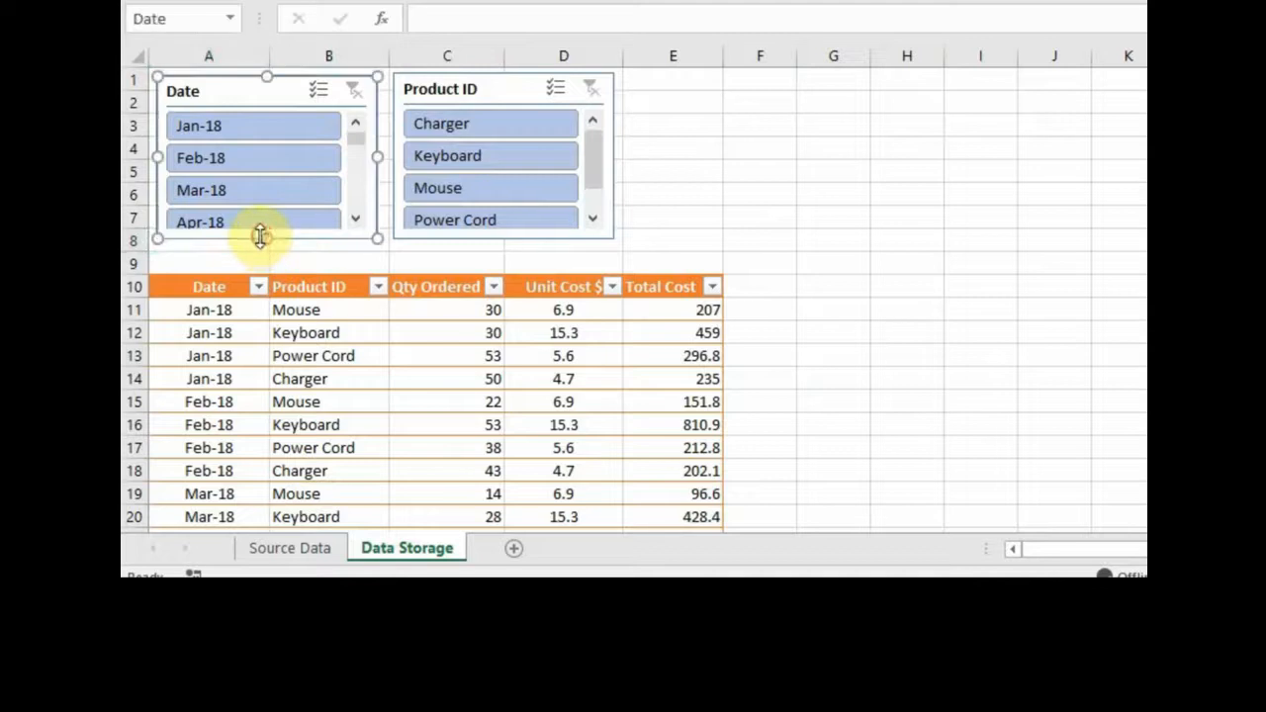
drag(265, 237, 263, 248)
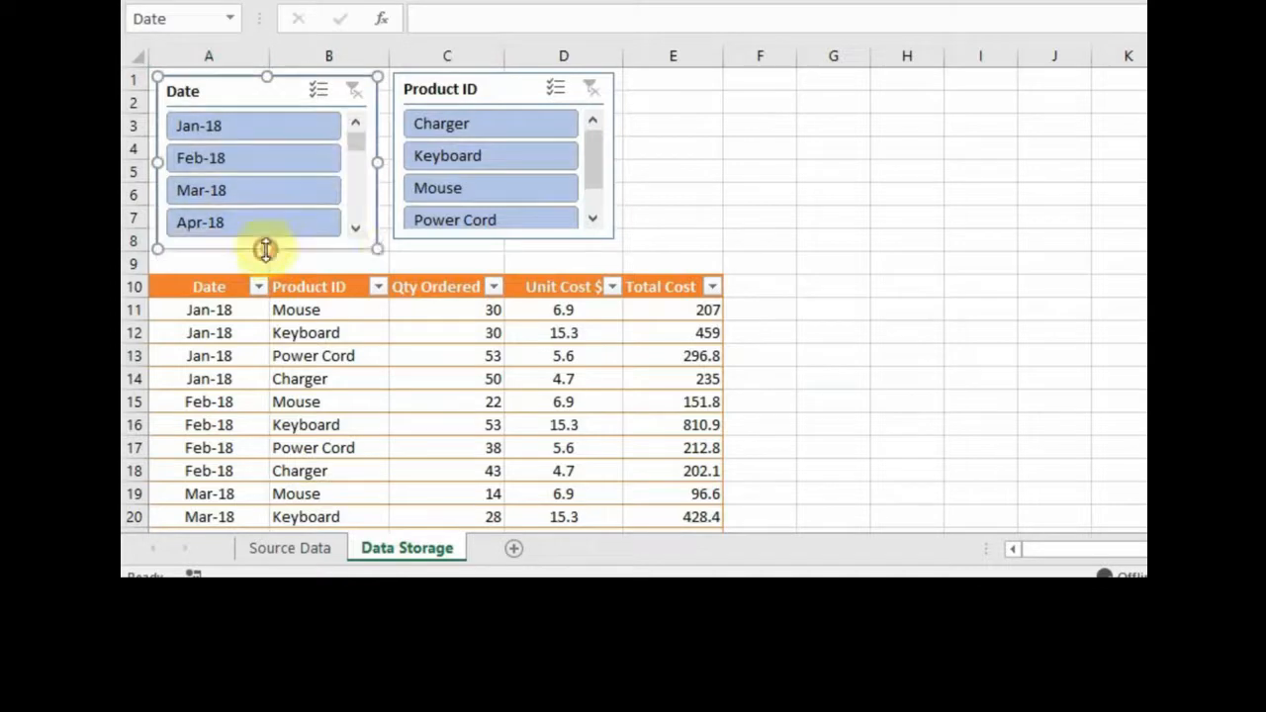
click(470, 240)
click(474, 235)
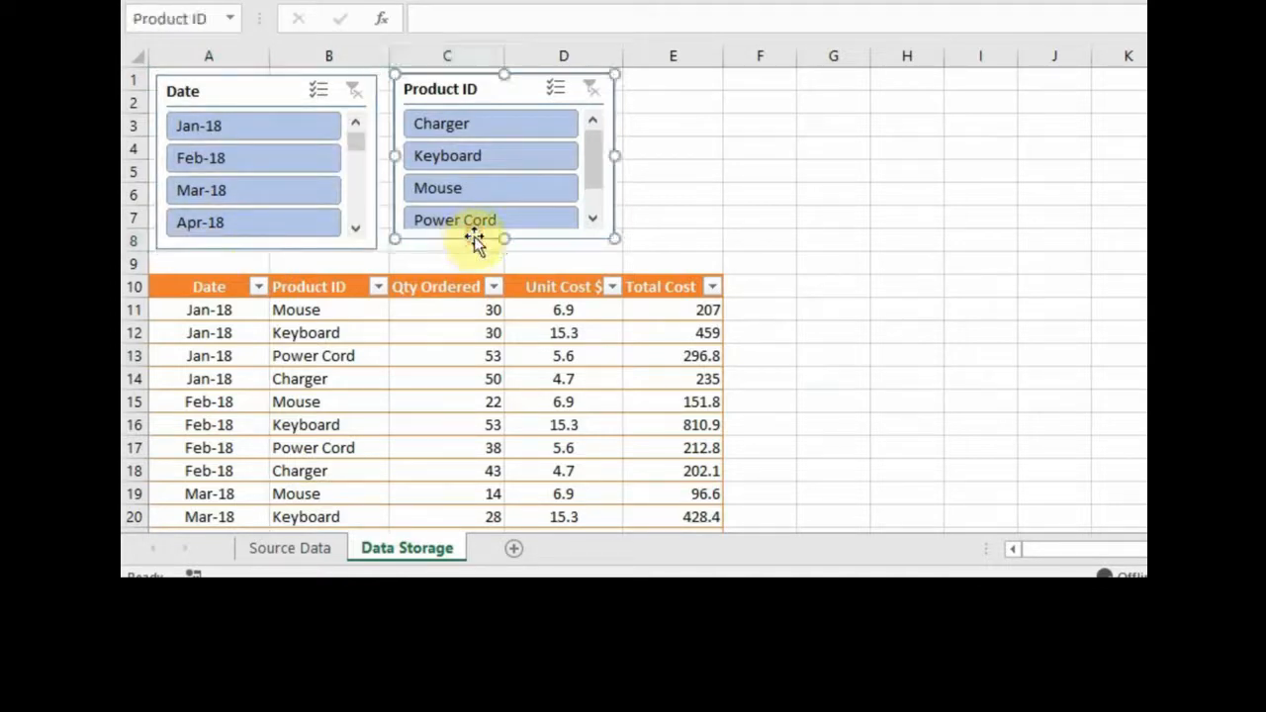
mouse_move(508, 241)
mouse_down()
mouse_move(509, 253)
mouse_move(527, 249)
mouse_up()
click(900, 237)
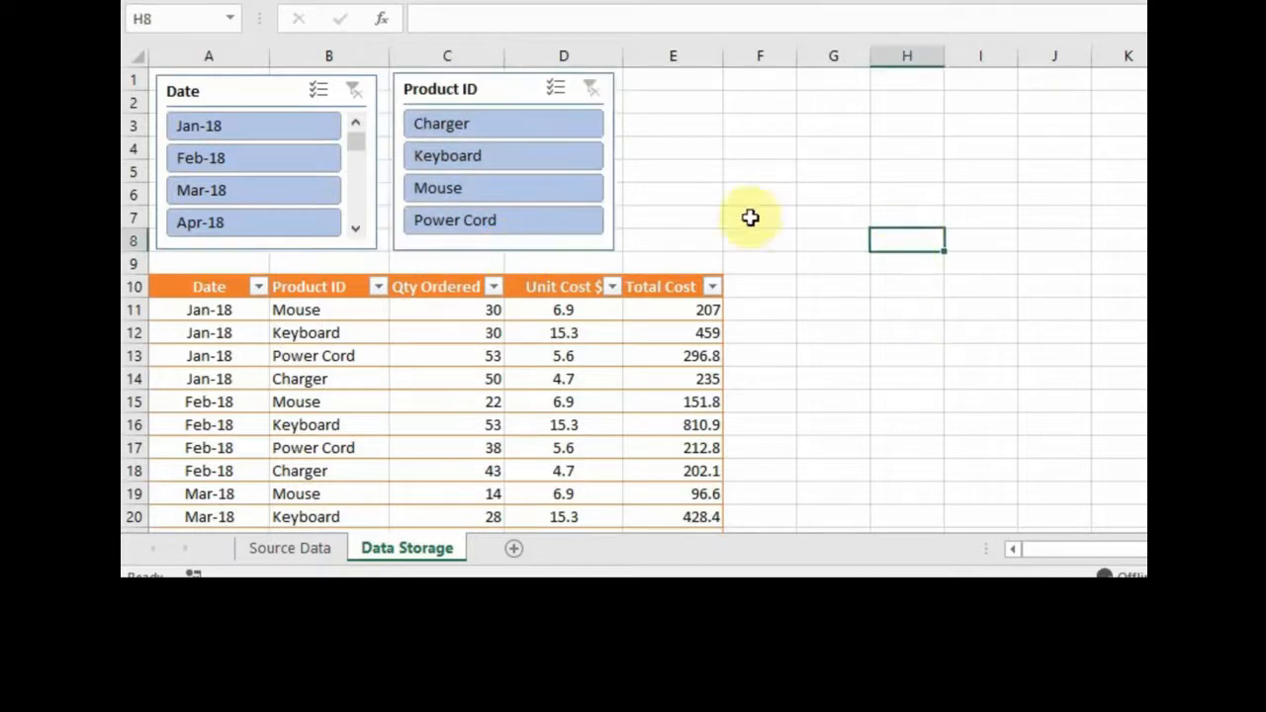
Filter the table to Jan-18 with the Date slicer and check the filtered rows and the Qty Ordered total in C83.
click(221, 135)
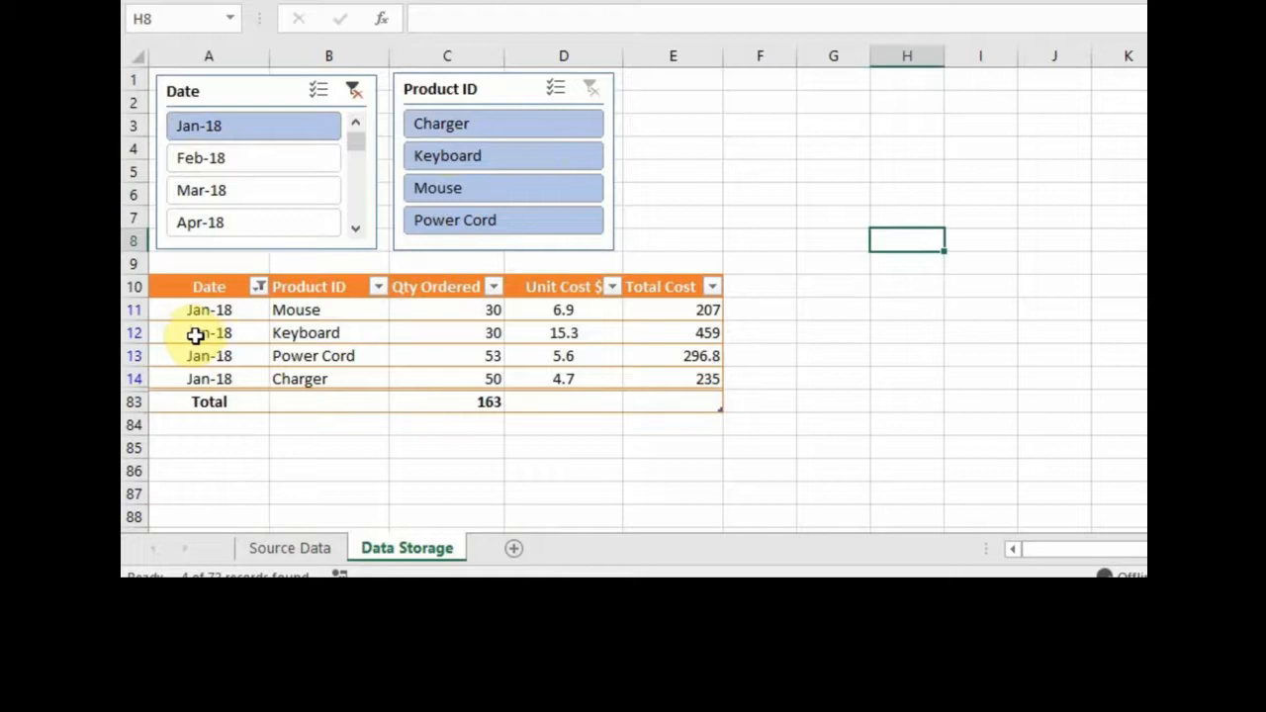
click(230, 314)
click(362, 378)
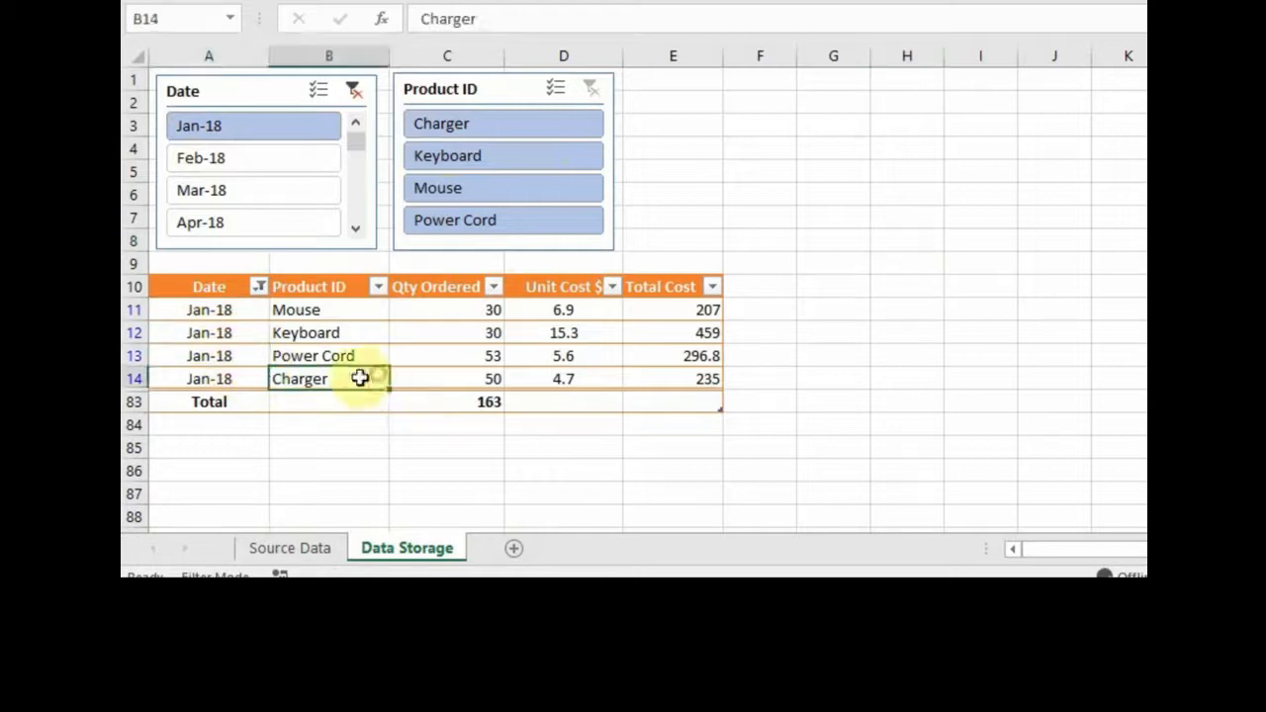
click(477, 287)
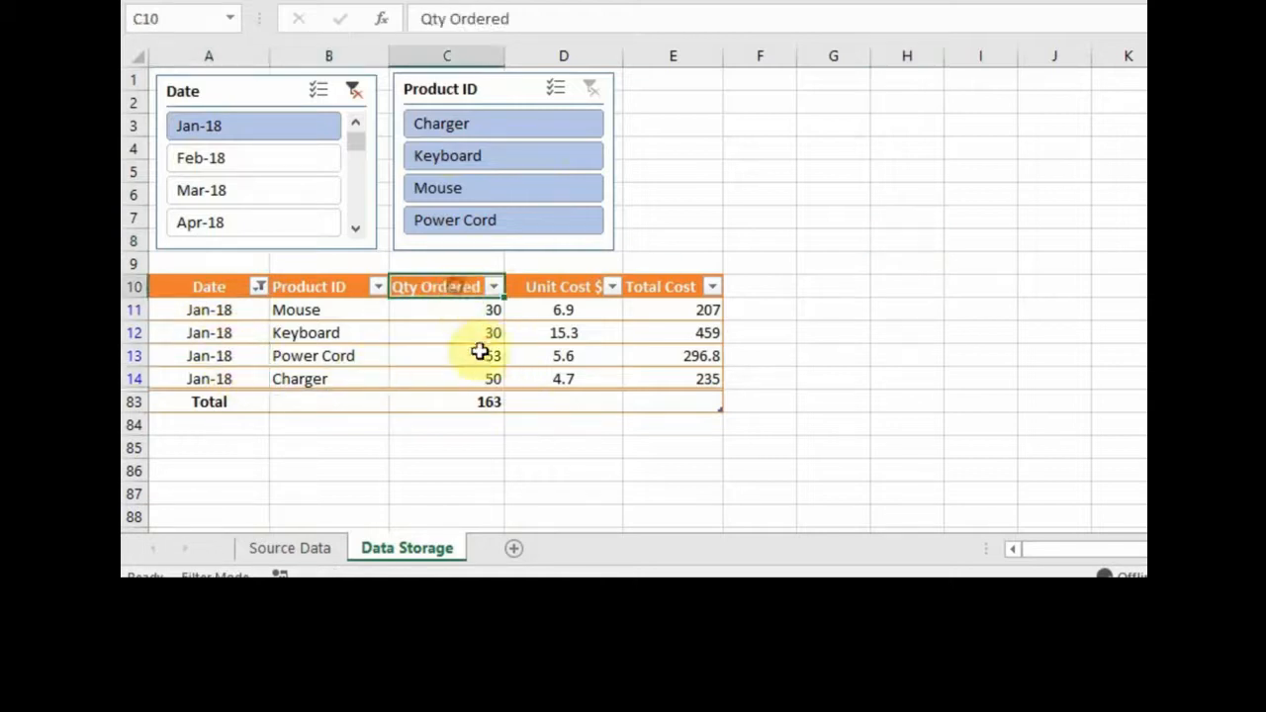
click(486, 354)
click(486, 411)
click(491, 403)
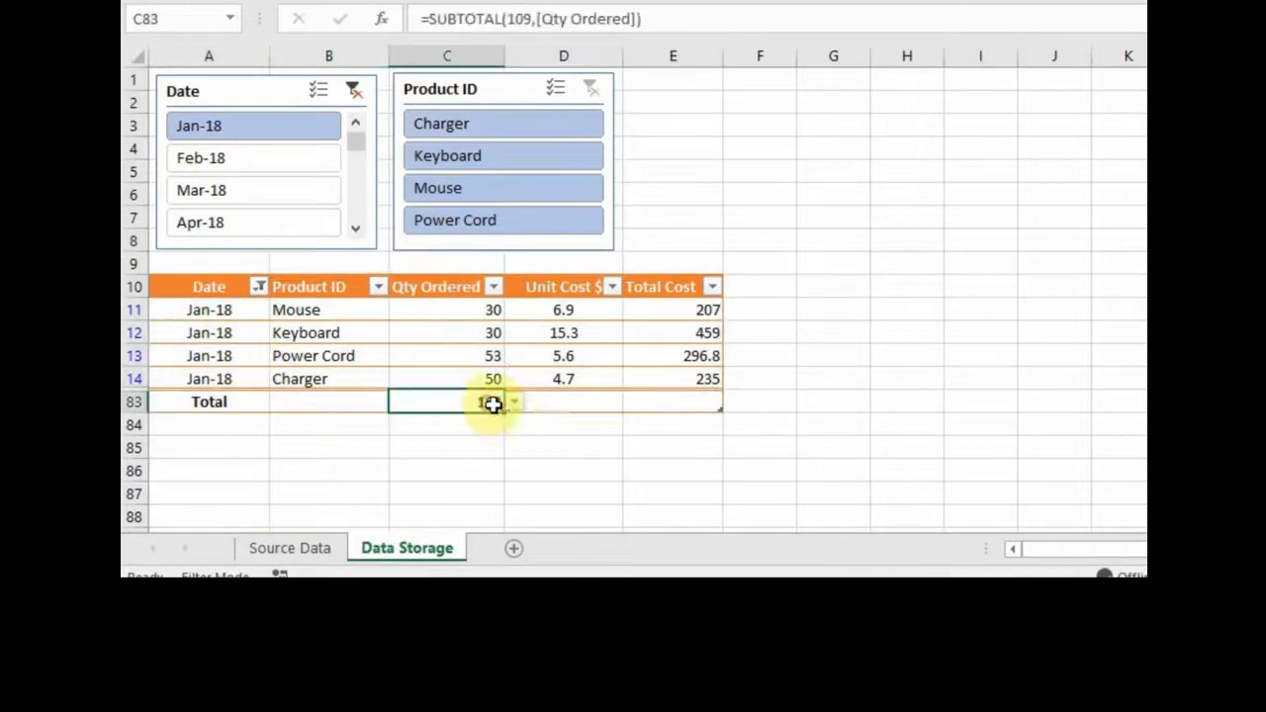
Add a Sum to the Total row for the Total Cost column in E83 and check its formula.
click(673, 295)
click(694, 402)
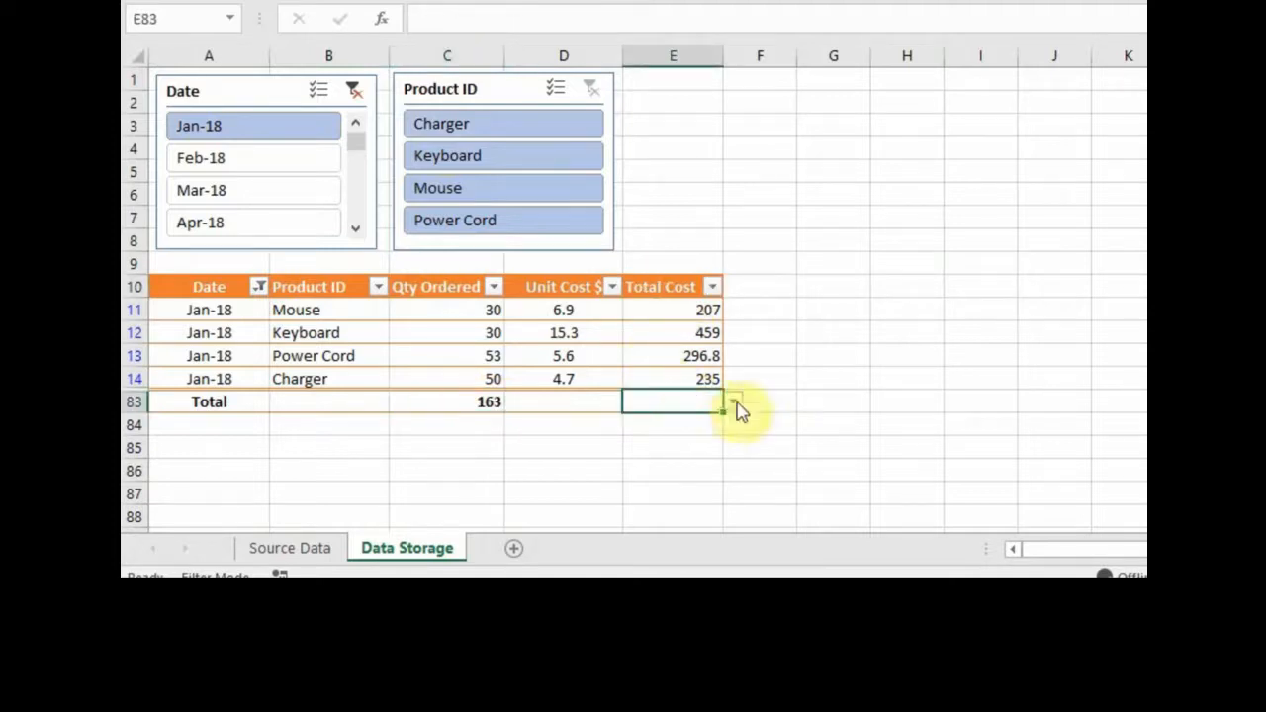
click(733, 400)
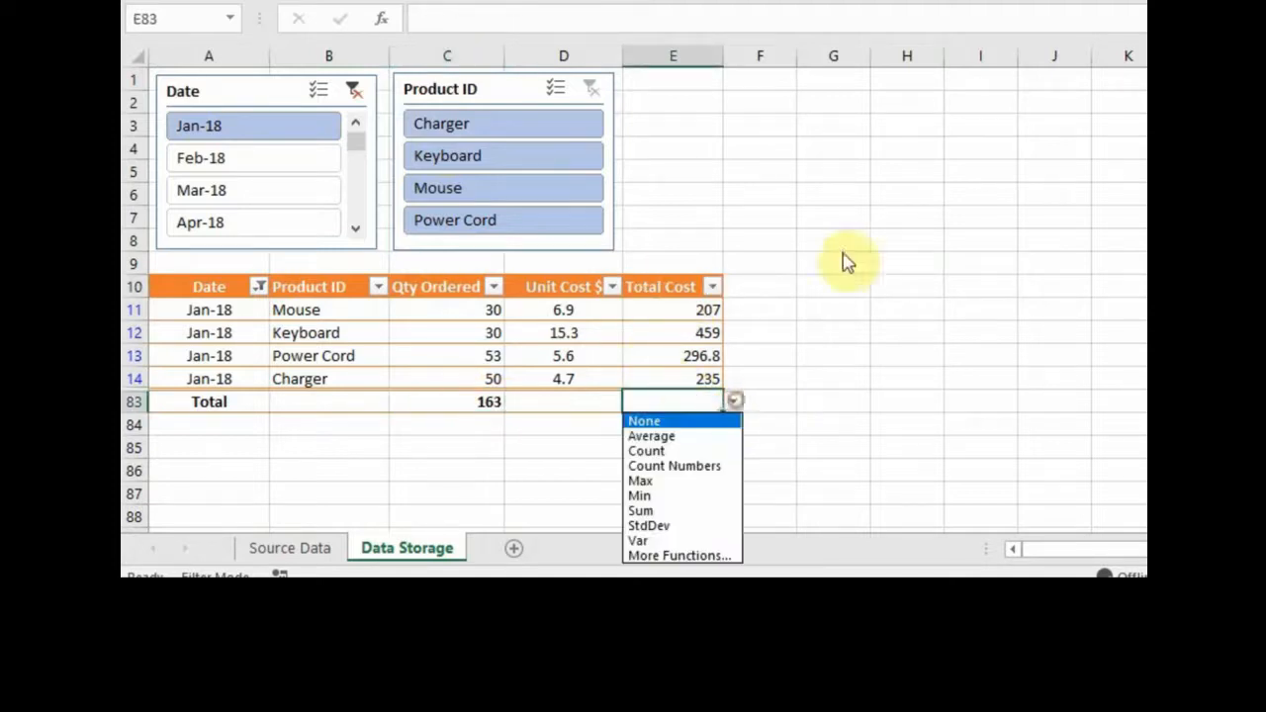
click(641, 511)
click(794, 445)
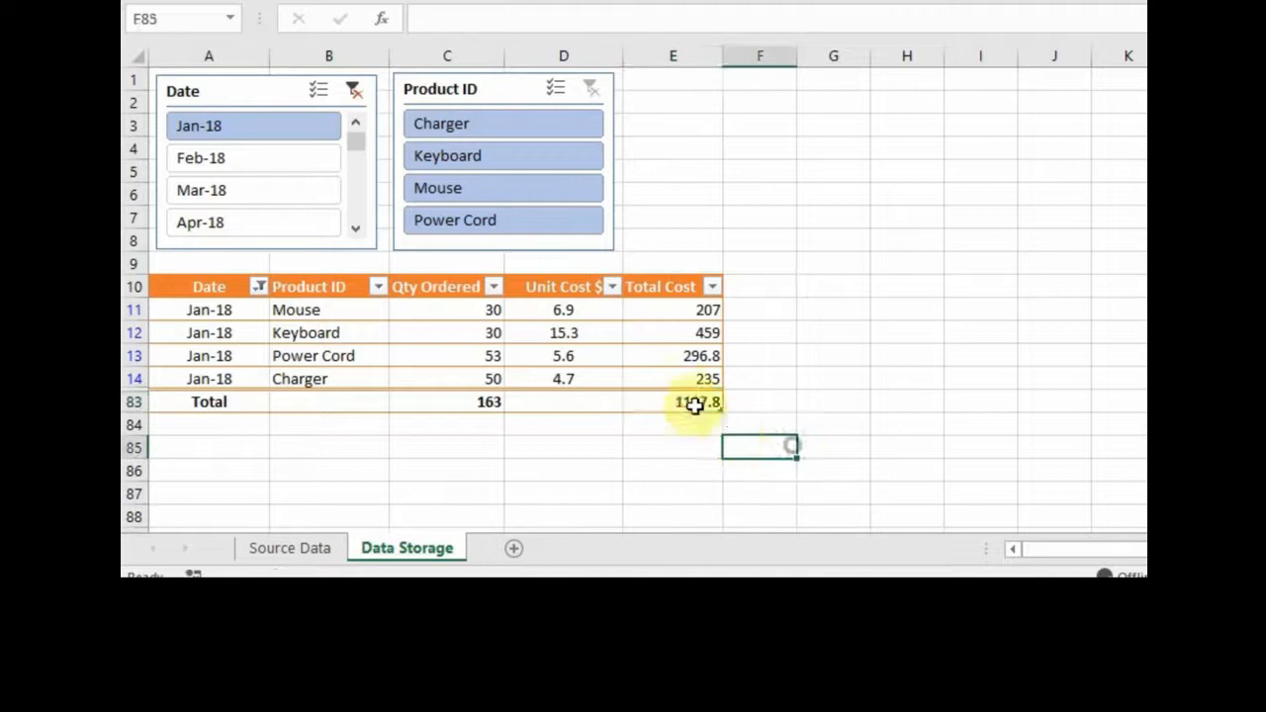
click(706, 404)
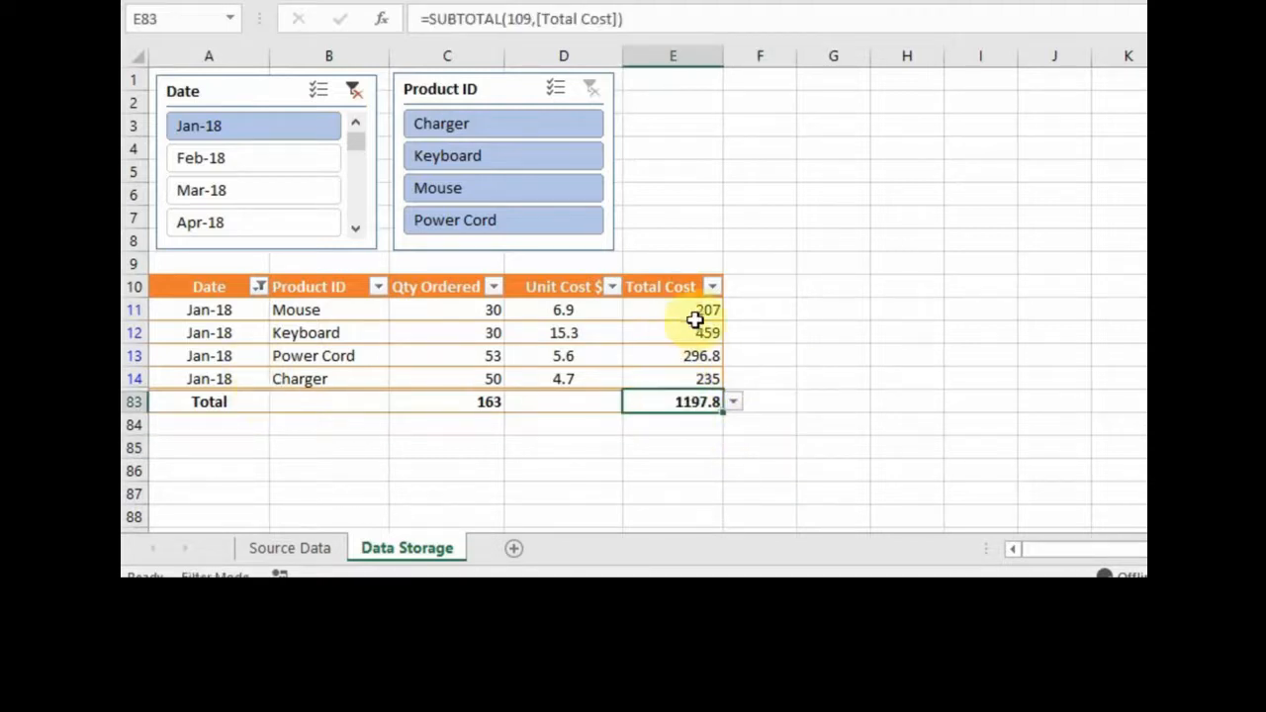
Apply the comma number format with two decimals to the visible Total Cost values and their total, E11 to E83.
drag(696, 319, 692, 401)
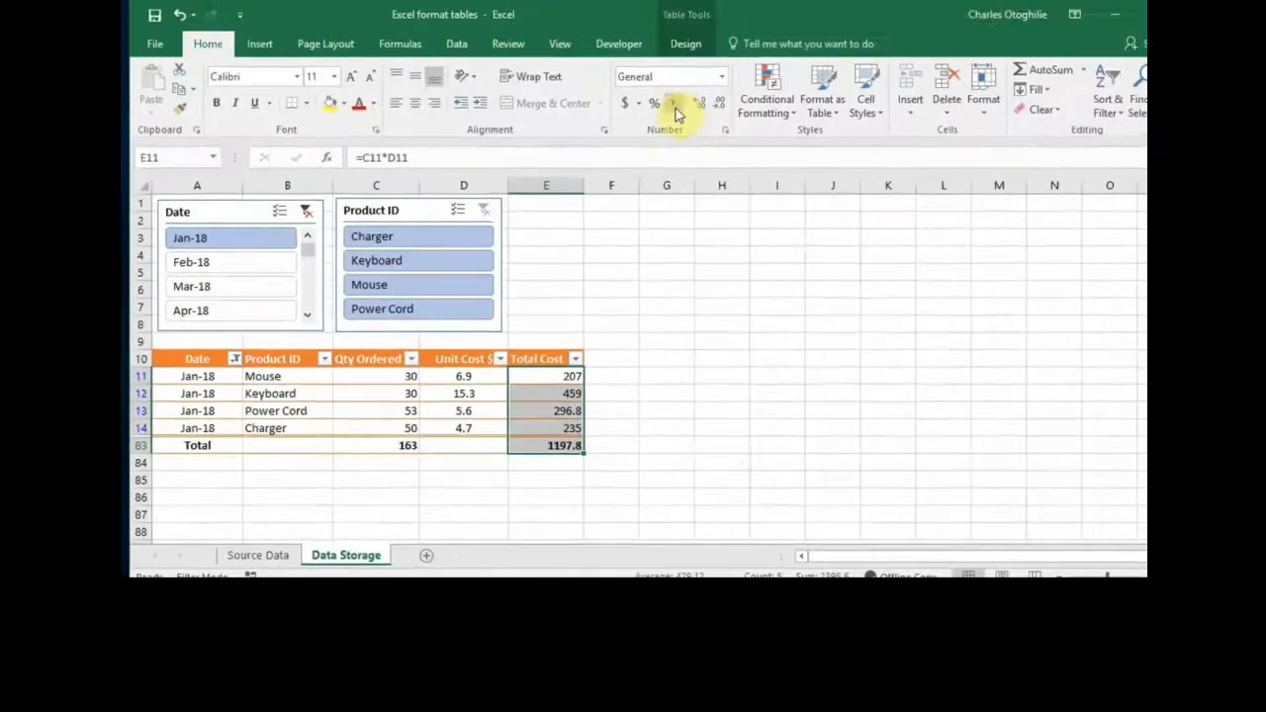
click(748, 34)
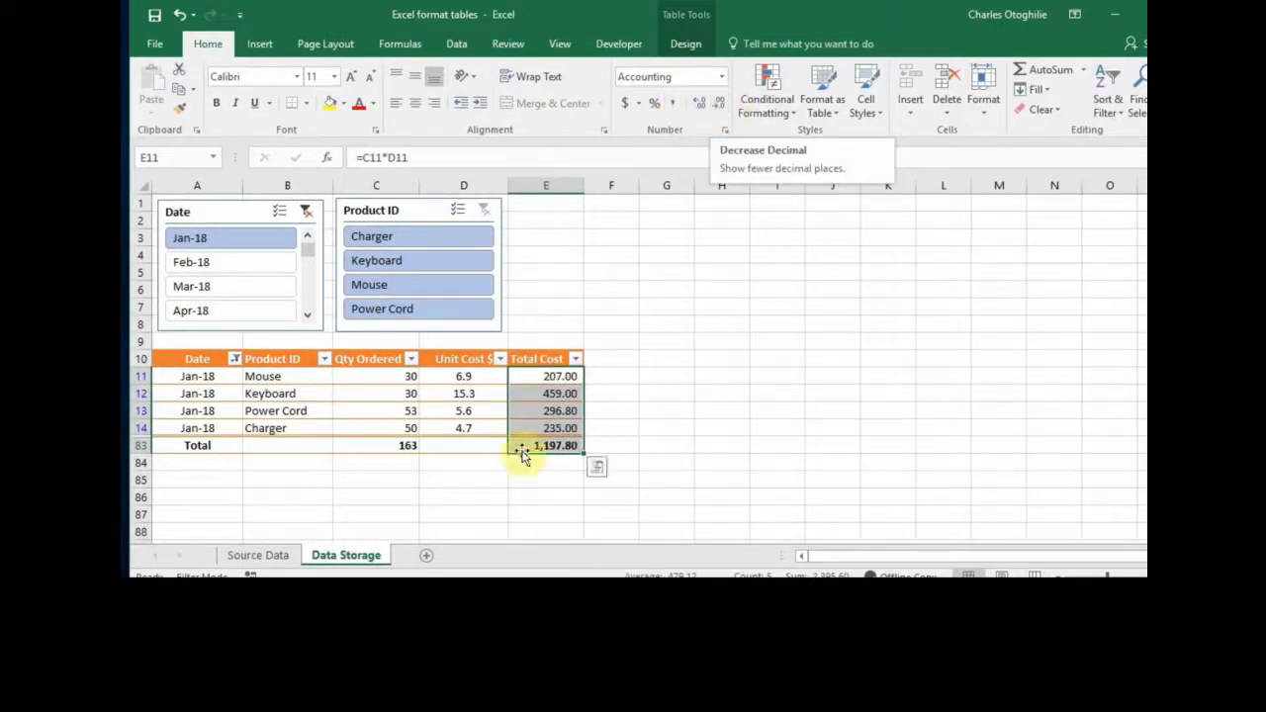
click(545, 414)
click(405, 445)
click(552, 442)
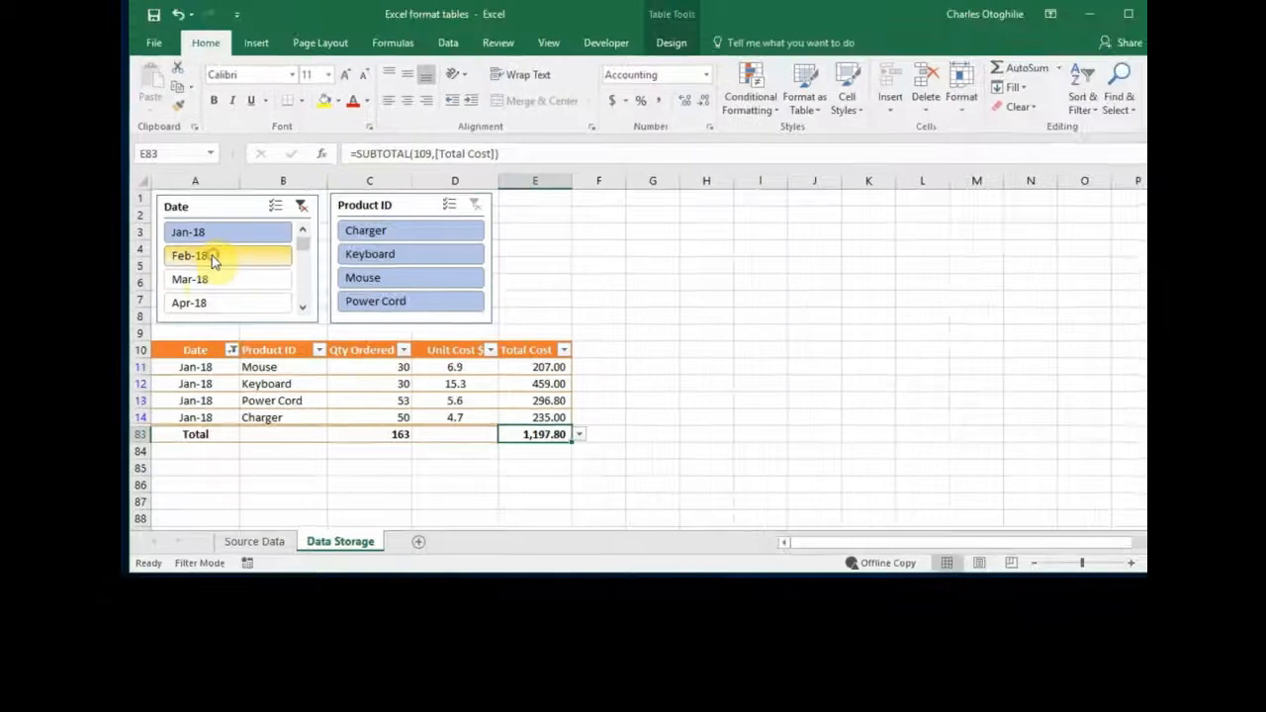
Add Feb-18 and Mar-18 to the Jan-18 selection in the Date slicer and check the table totals.
ctrl+click(212, 256)
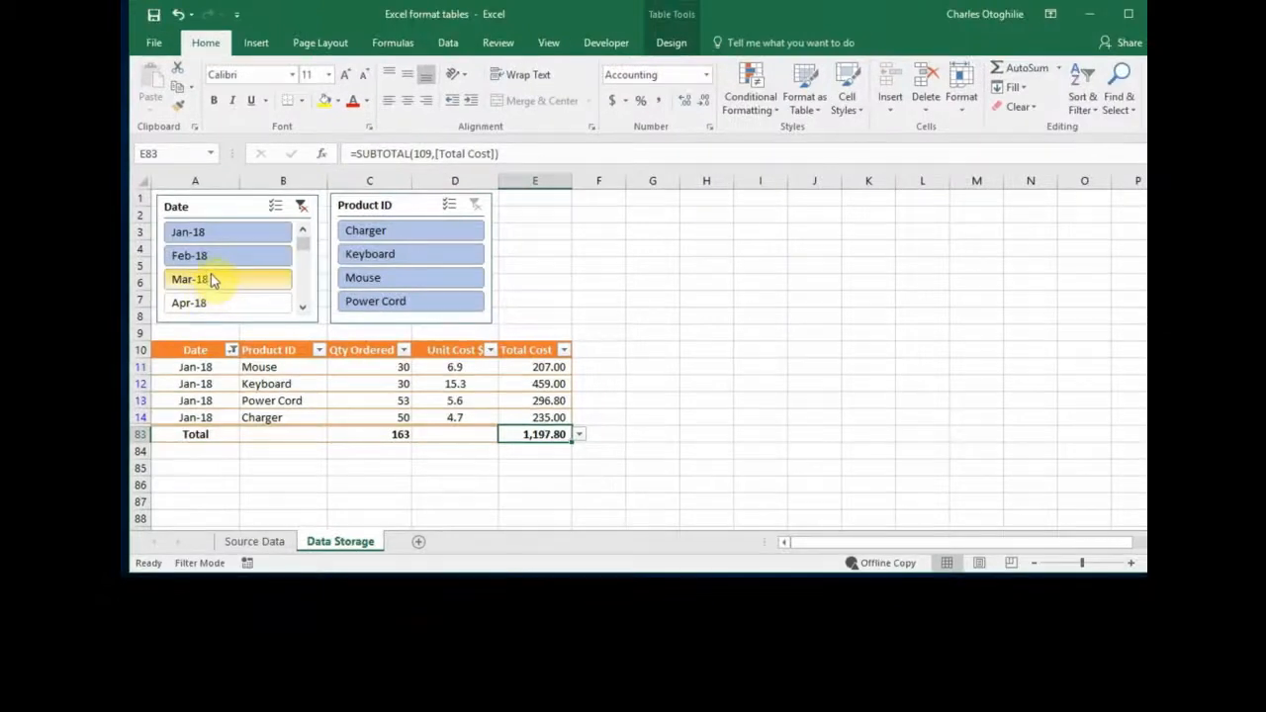
ctrl+click(222, 278)
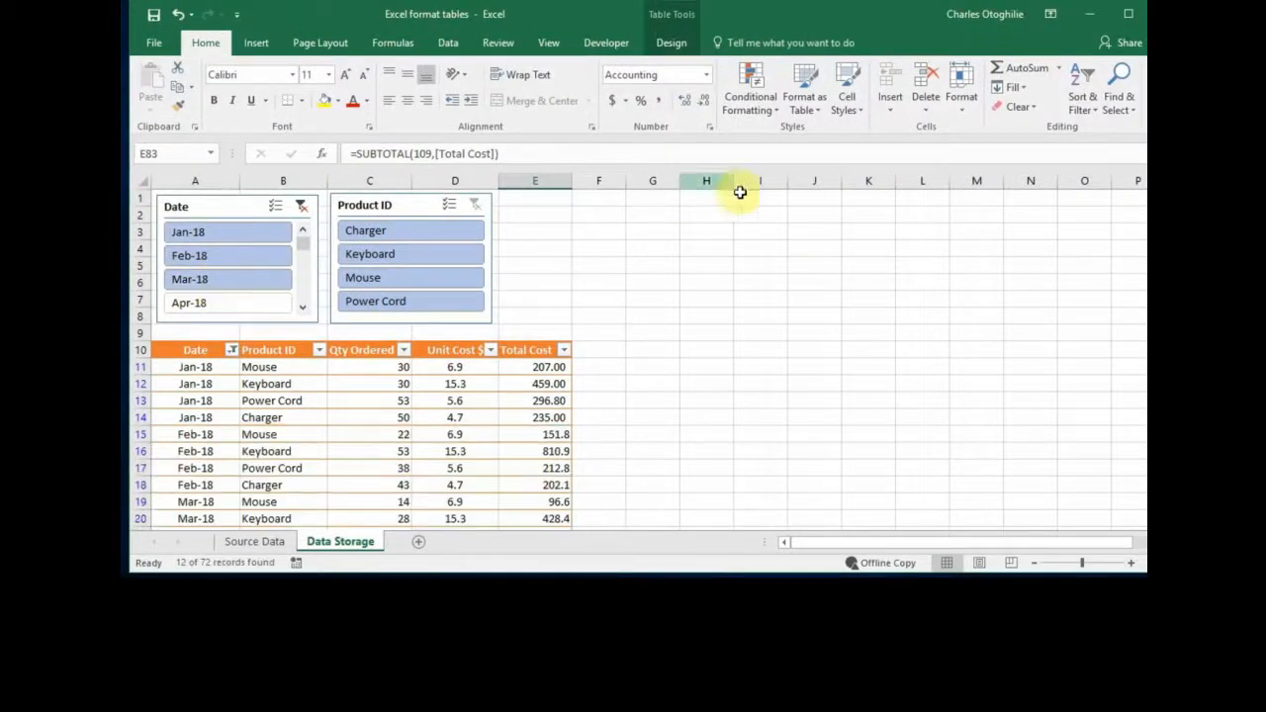
scroll(403, 425, down, 4)
scroll(403, 425, up, 2)
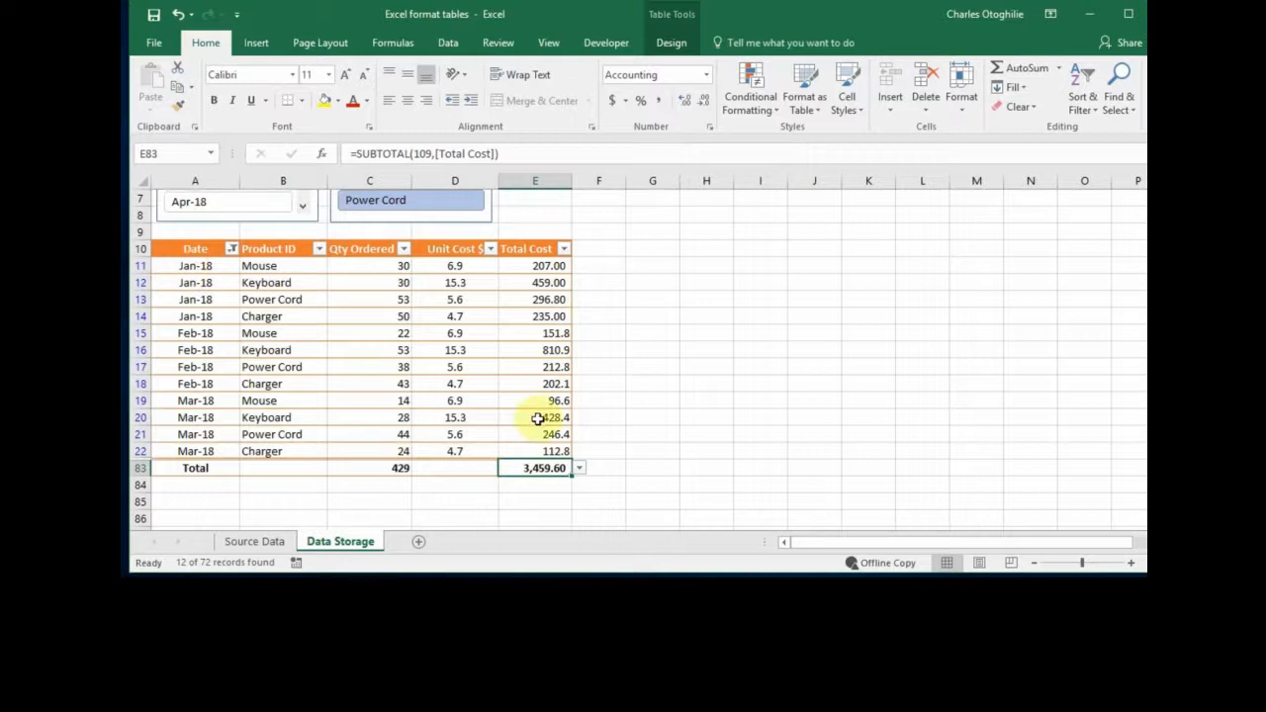
scroll(604, 418, up, 2)
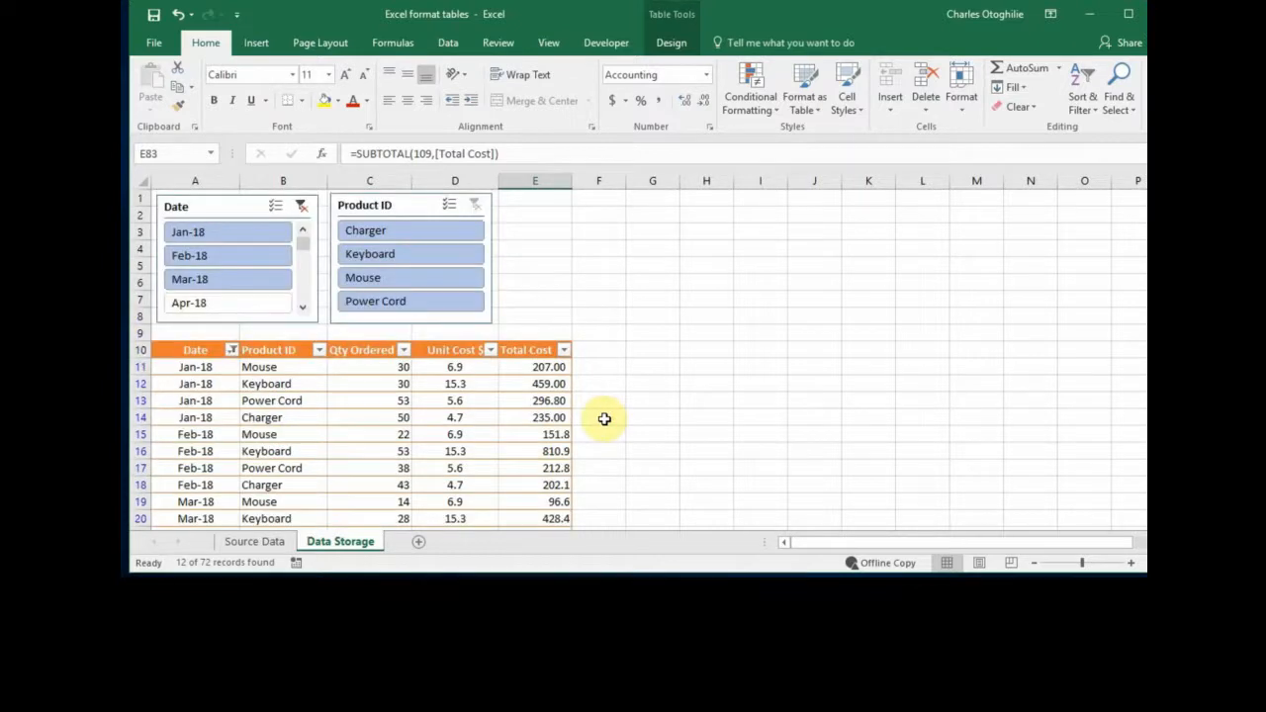
Filter the table with the Product ID slicer to Charger, Keyboard, Mouse and Power Cord in turn.
click(400, 231)
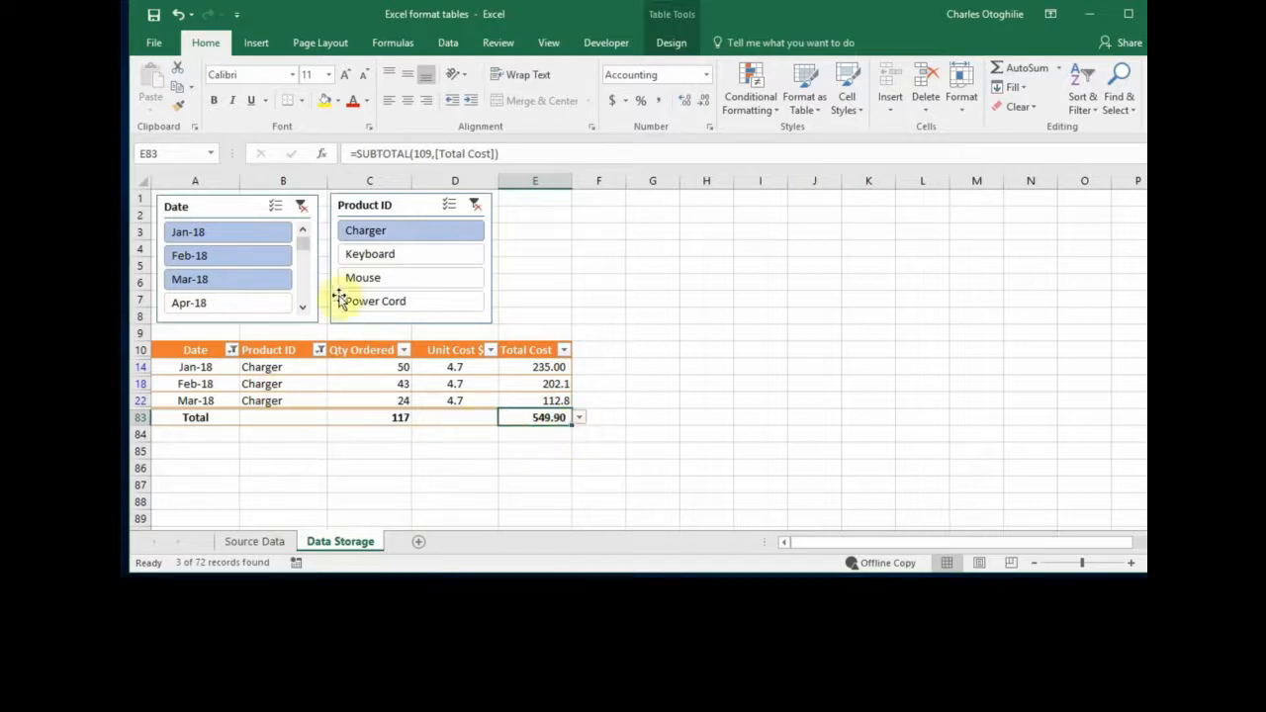
click(371, 256)
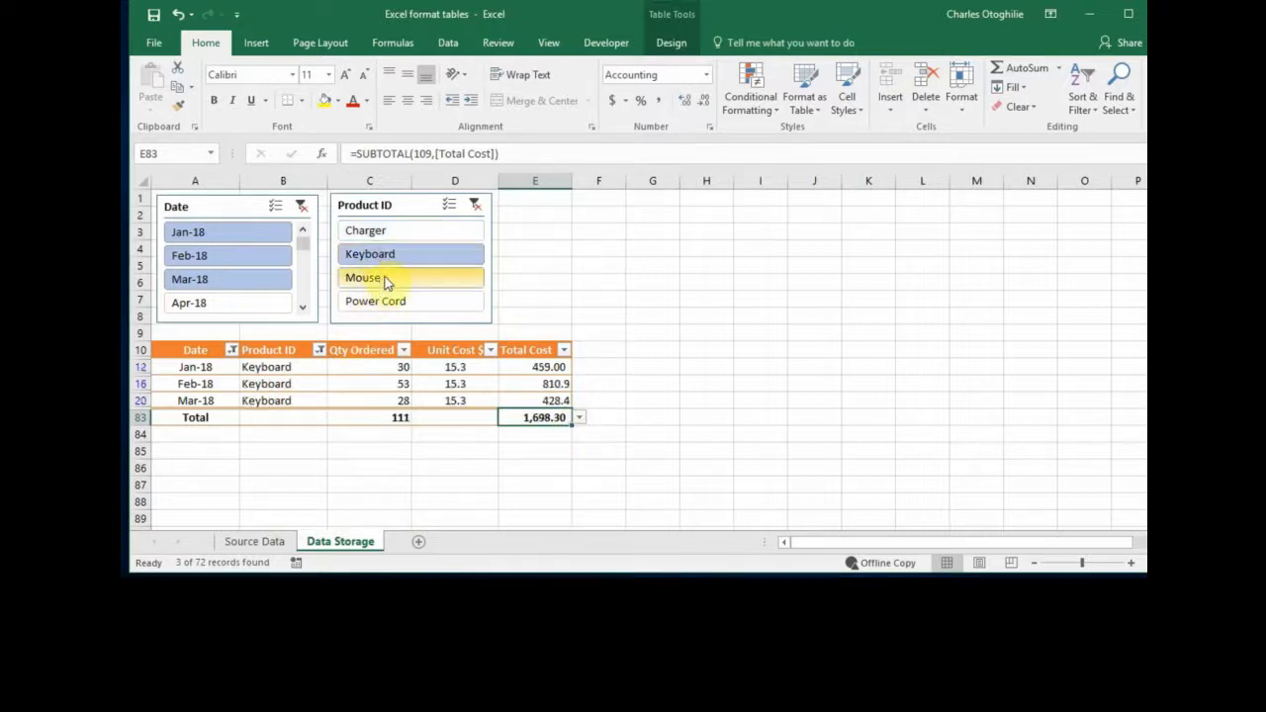
click(364, 278)
click(401, 307)
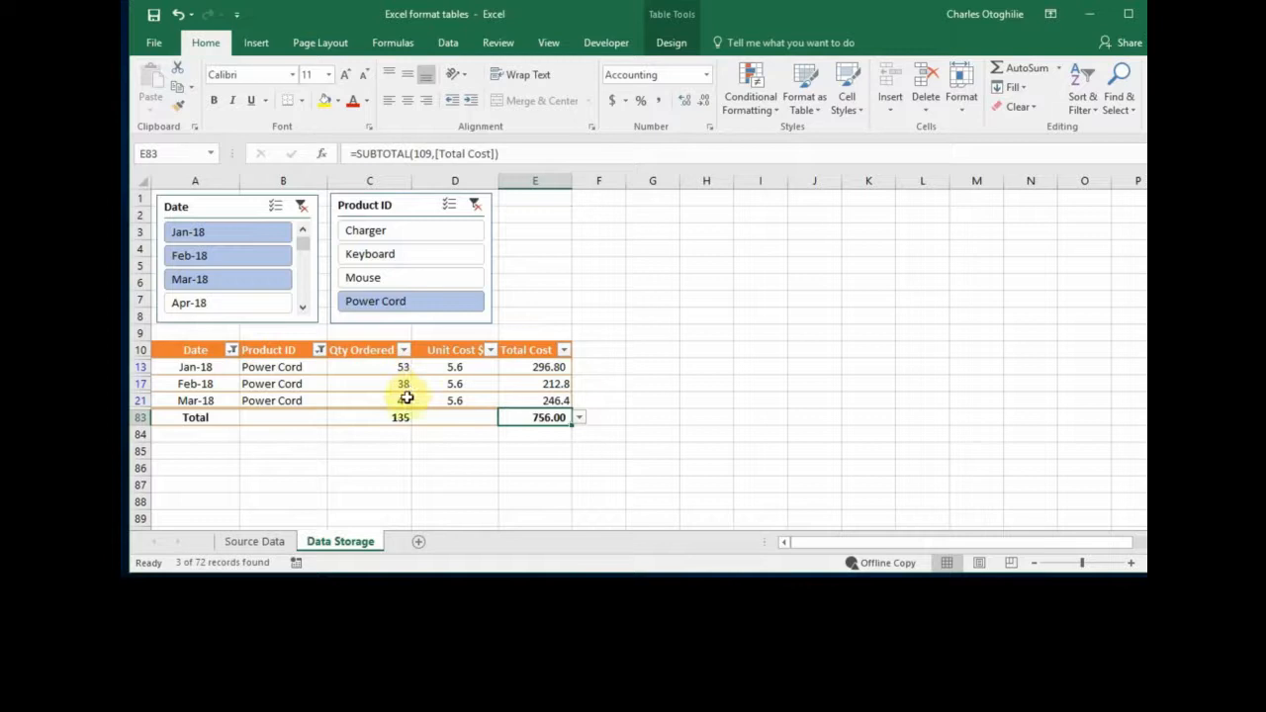
Examine the filtered Power Cord rows for January to March 2018 across all table columns, including the Total row.
click(299, 386)
click(451, 388)
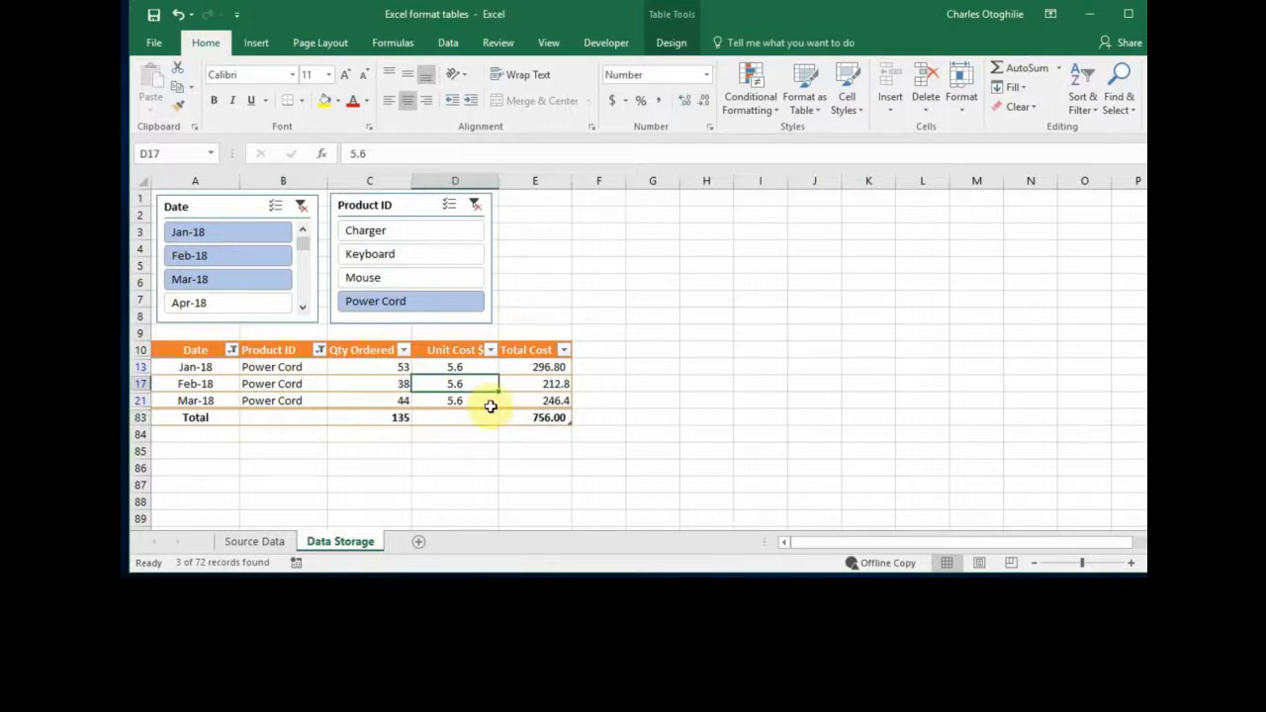
click(262, 384)
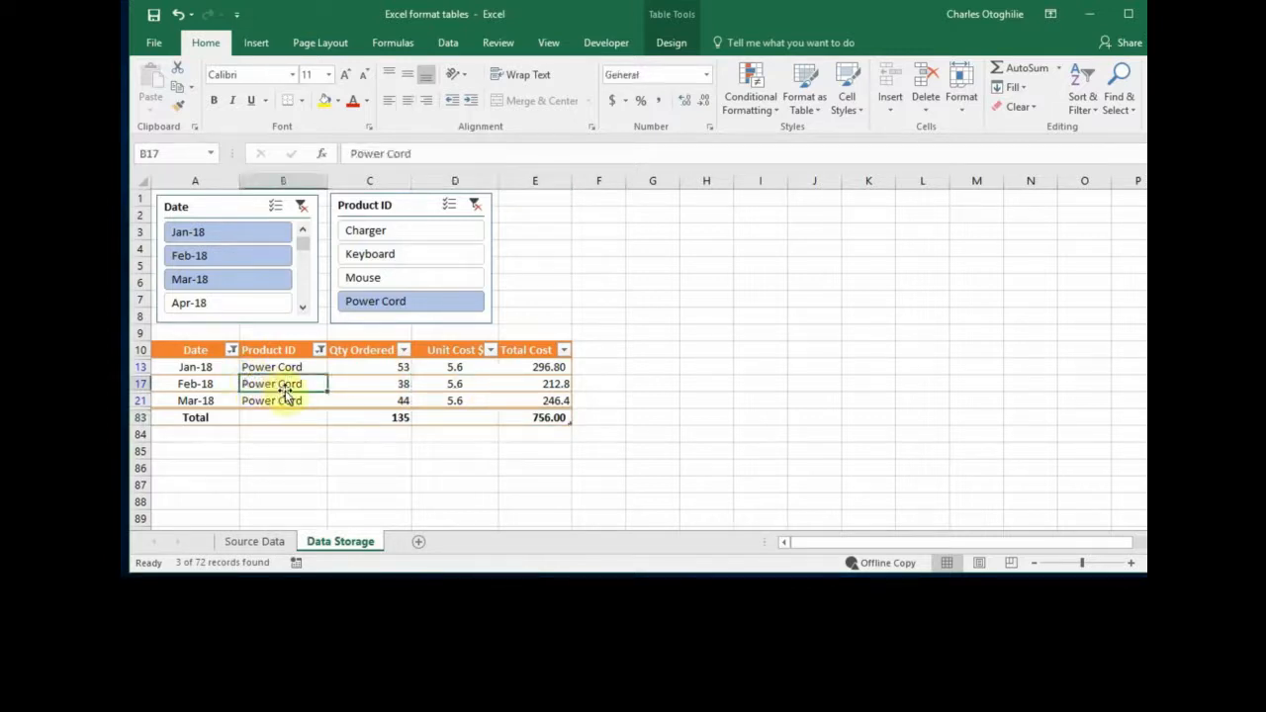
drag(198, 352, 537, 418)
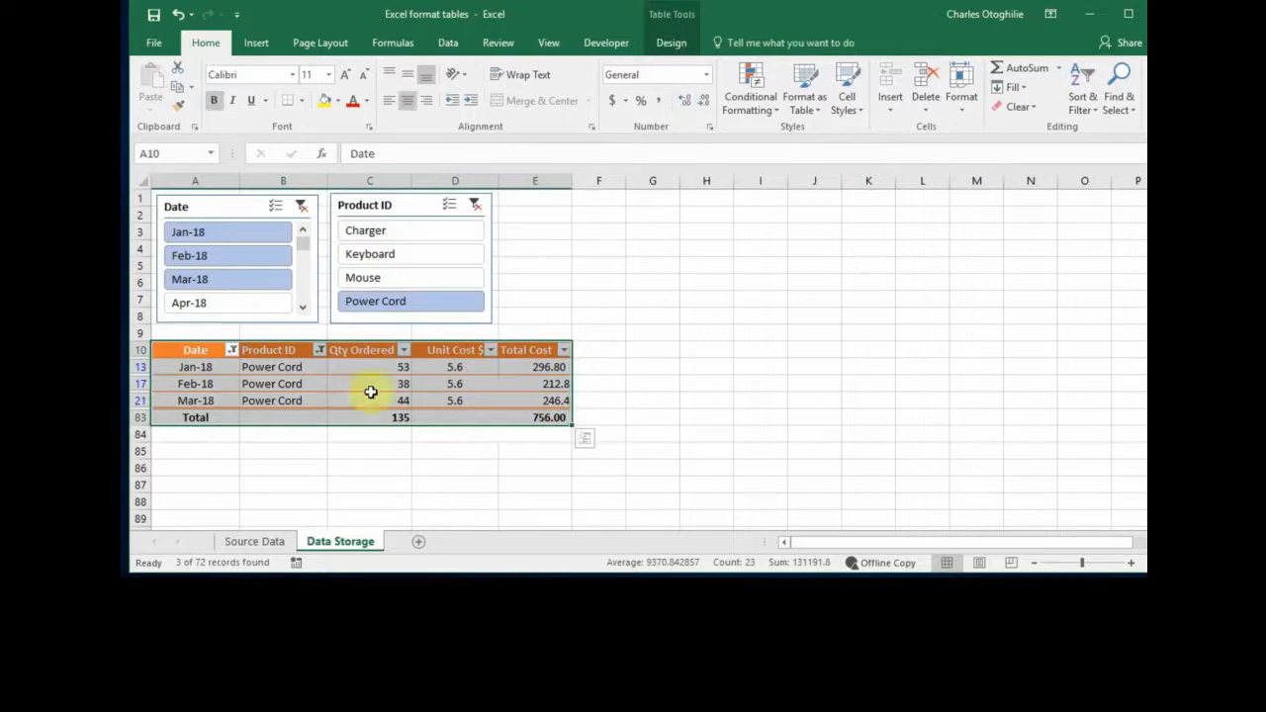
click(308, 386)
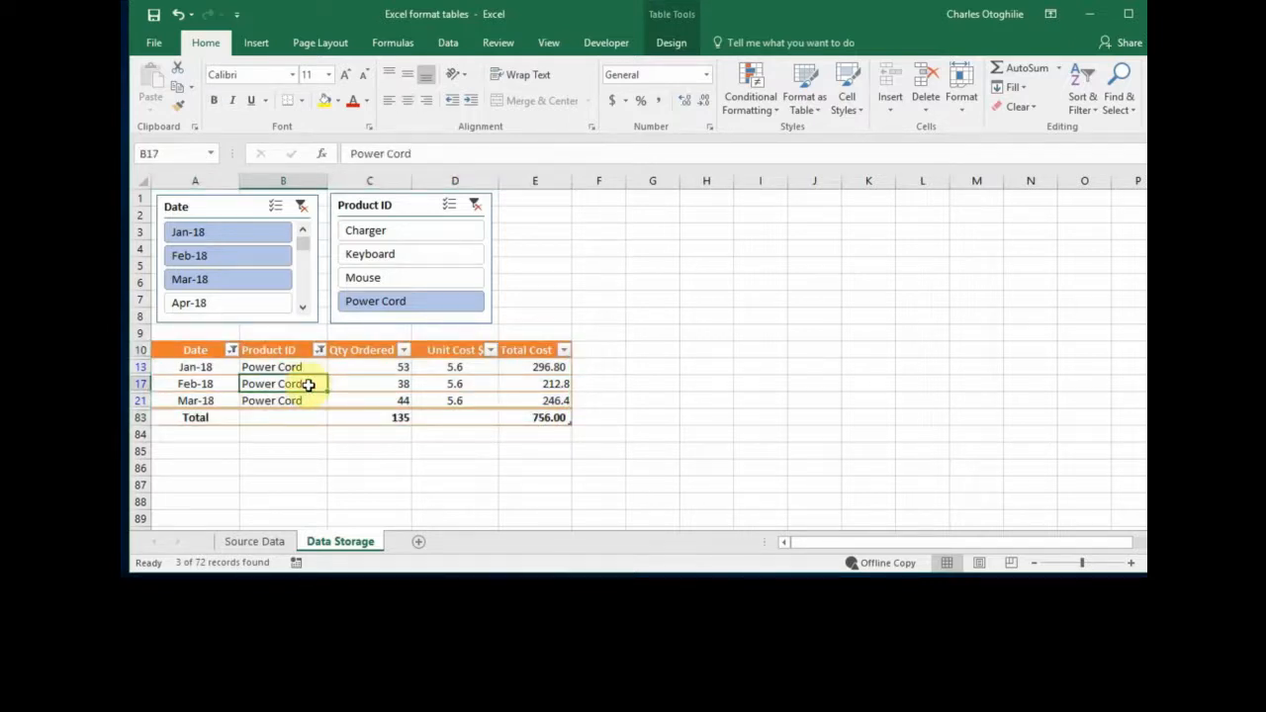
click(391, 372)
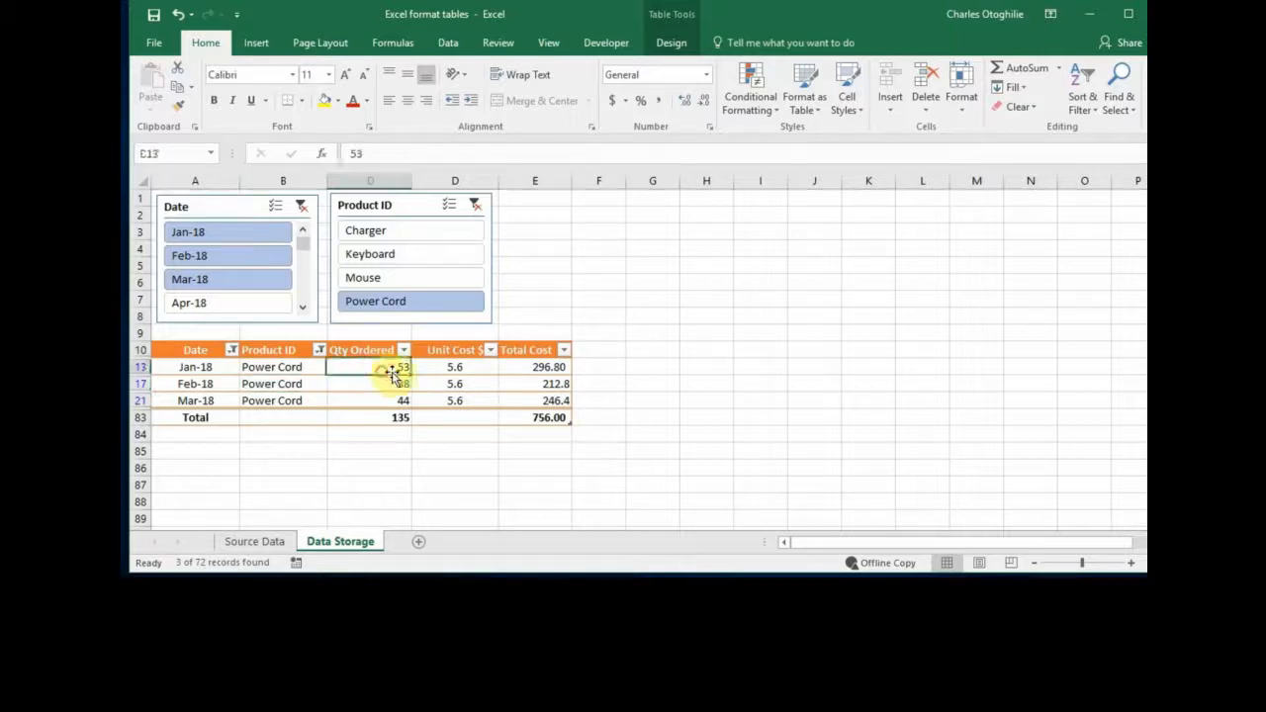
click(478, 378)
click(315, 386)
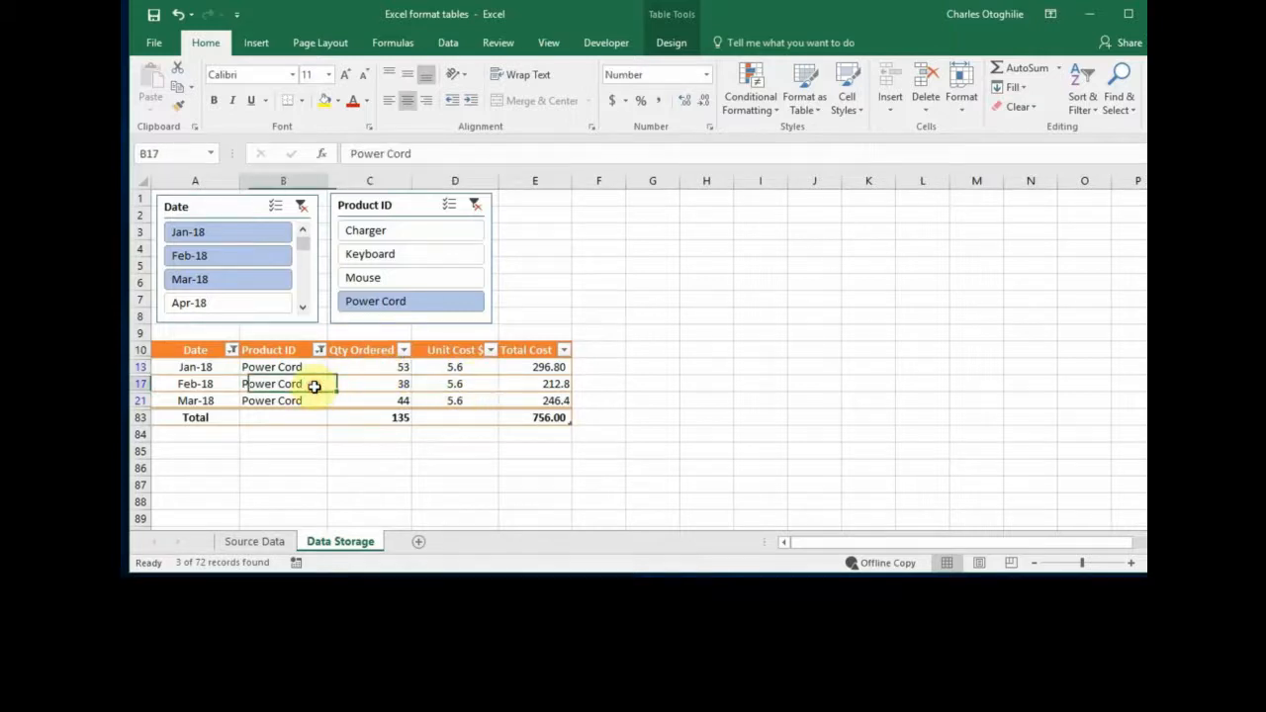
click(201, 386)
click(211, 368)
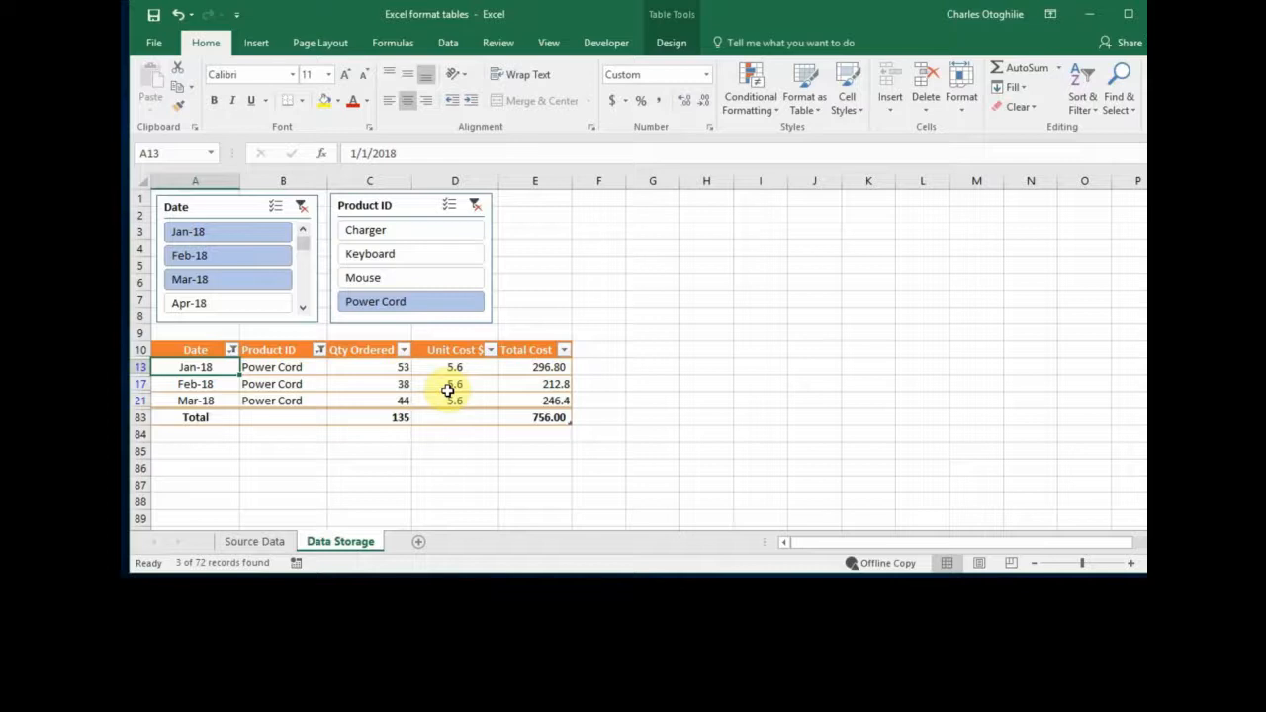
Clear the Product ID slicer filter and check the January to March 2018 rows and totals.
click(477, 206)
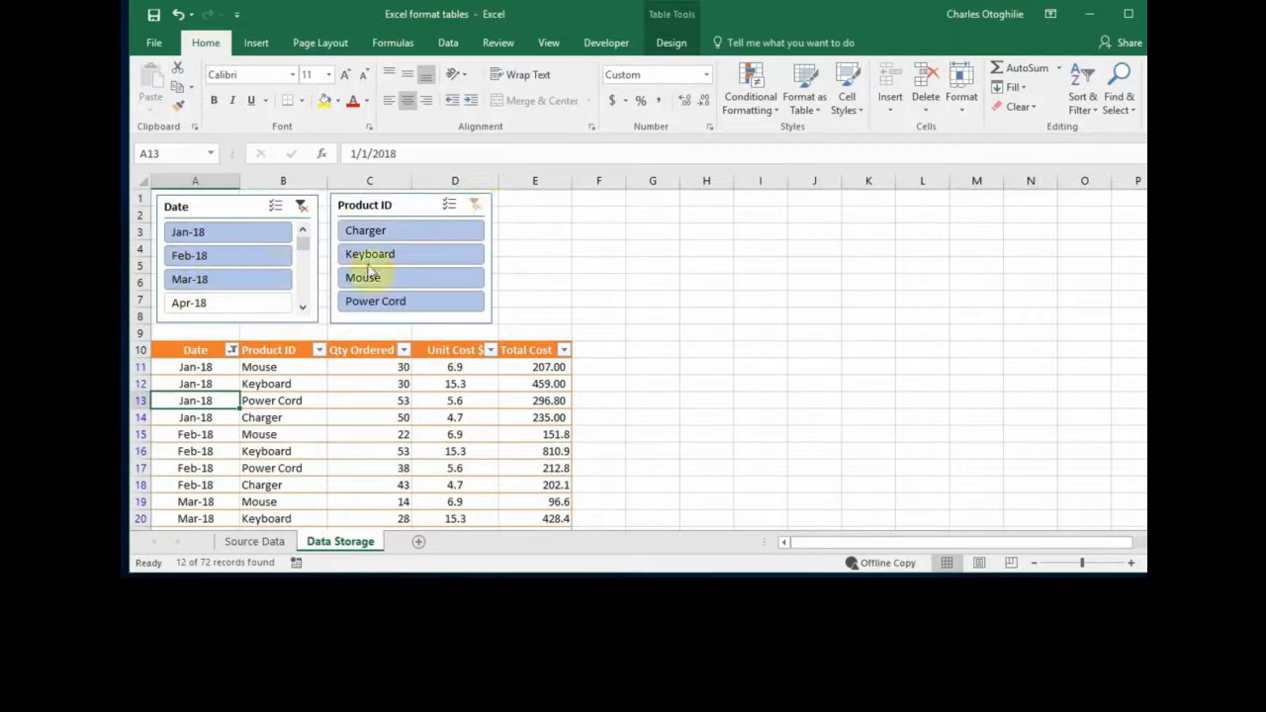
scroll(480, 386, down, 4)
scroll(500, 405, up, 2)
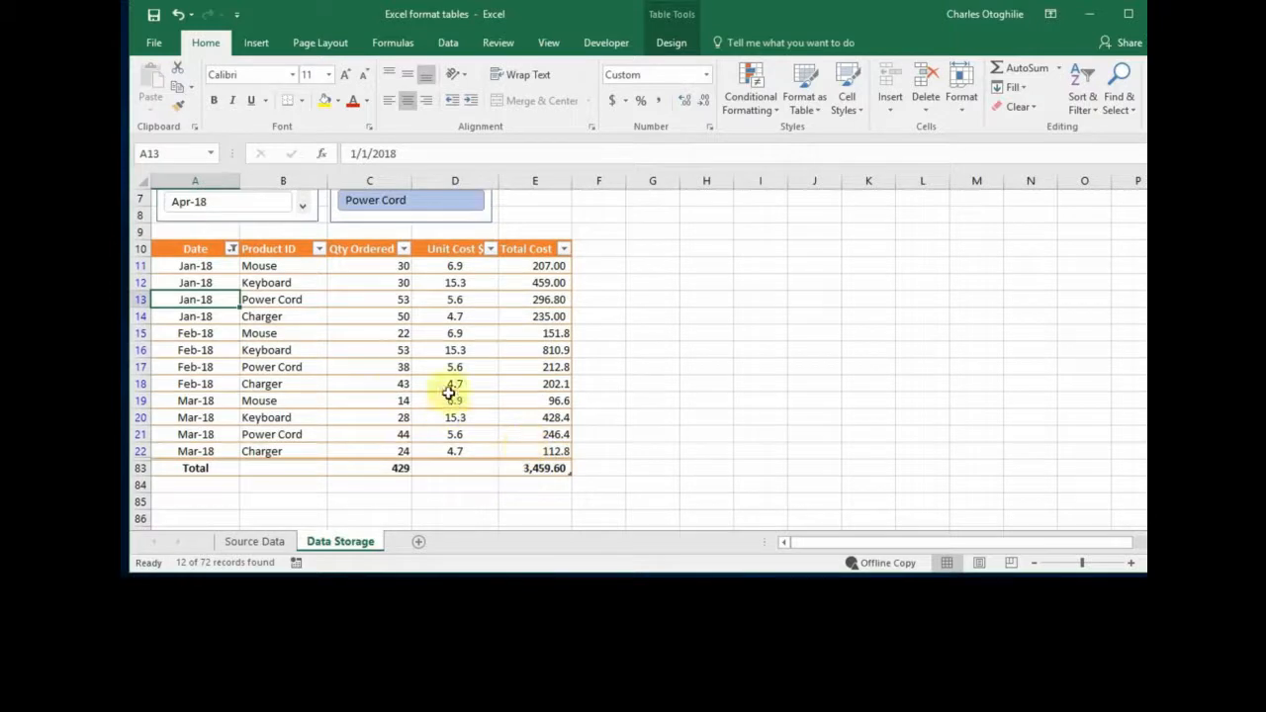
scroll(397, 385, up, 2)
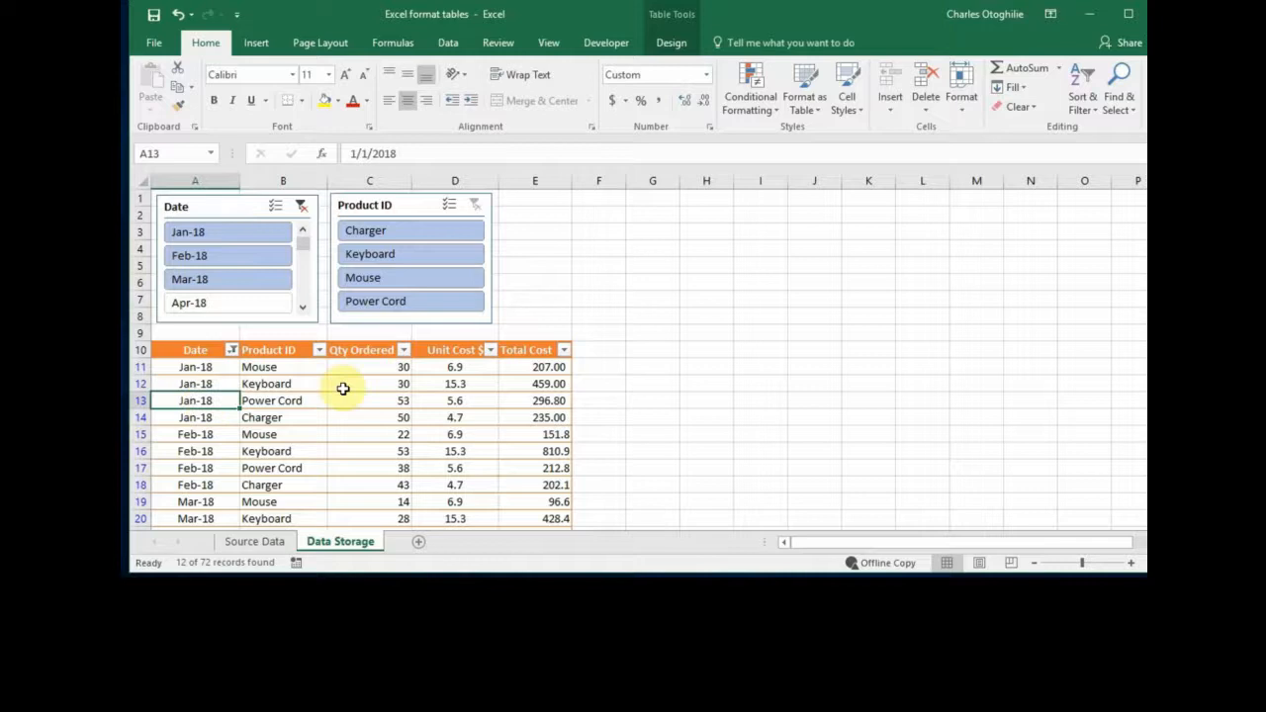
Clear the Date slicer filter and review the full table down to the Total row in row 83.
click(399, 405)
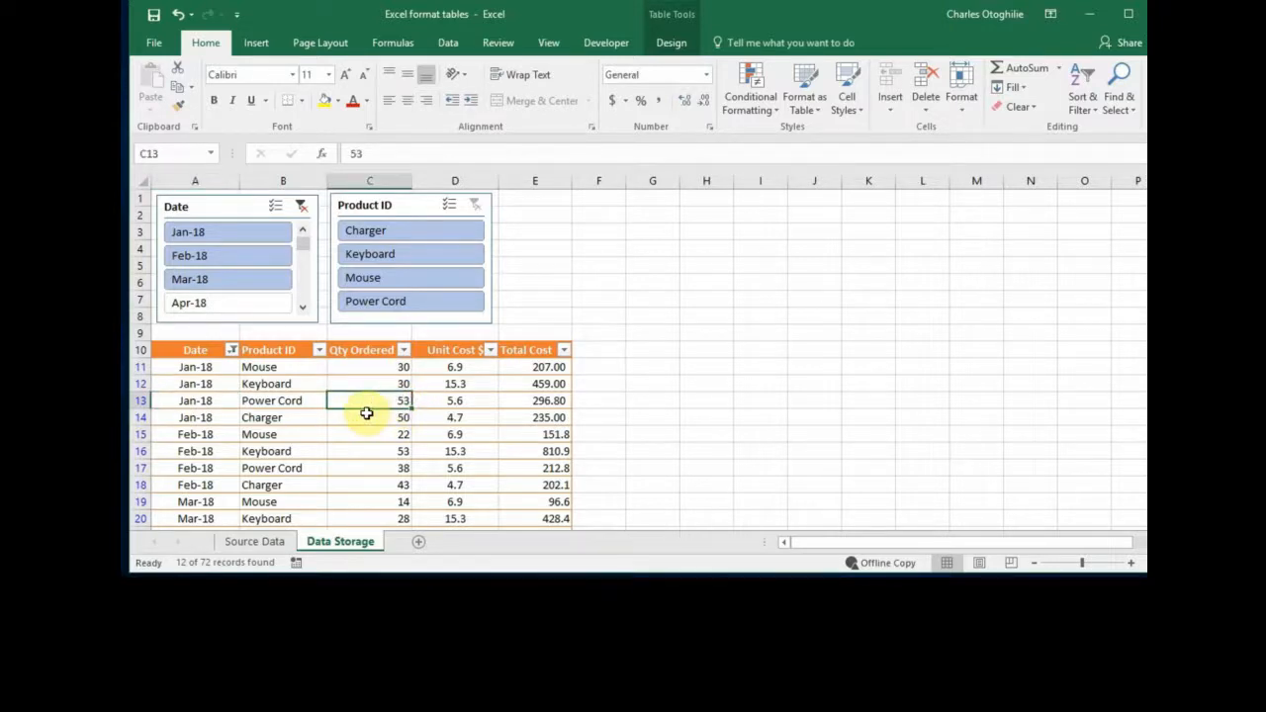
click(301, 205)
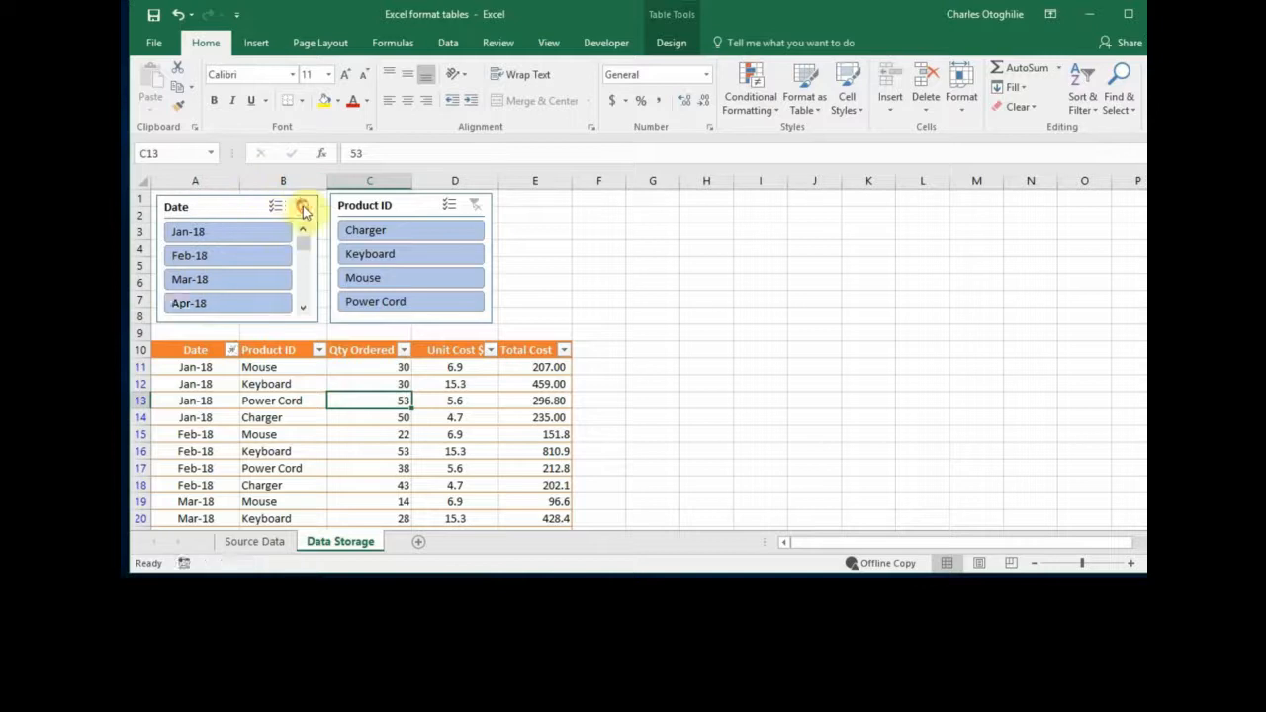
click(340, 383)
click(322, 401)
scroll(366, 410, down, 12)
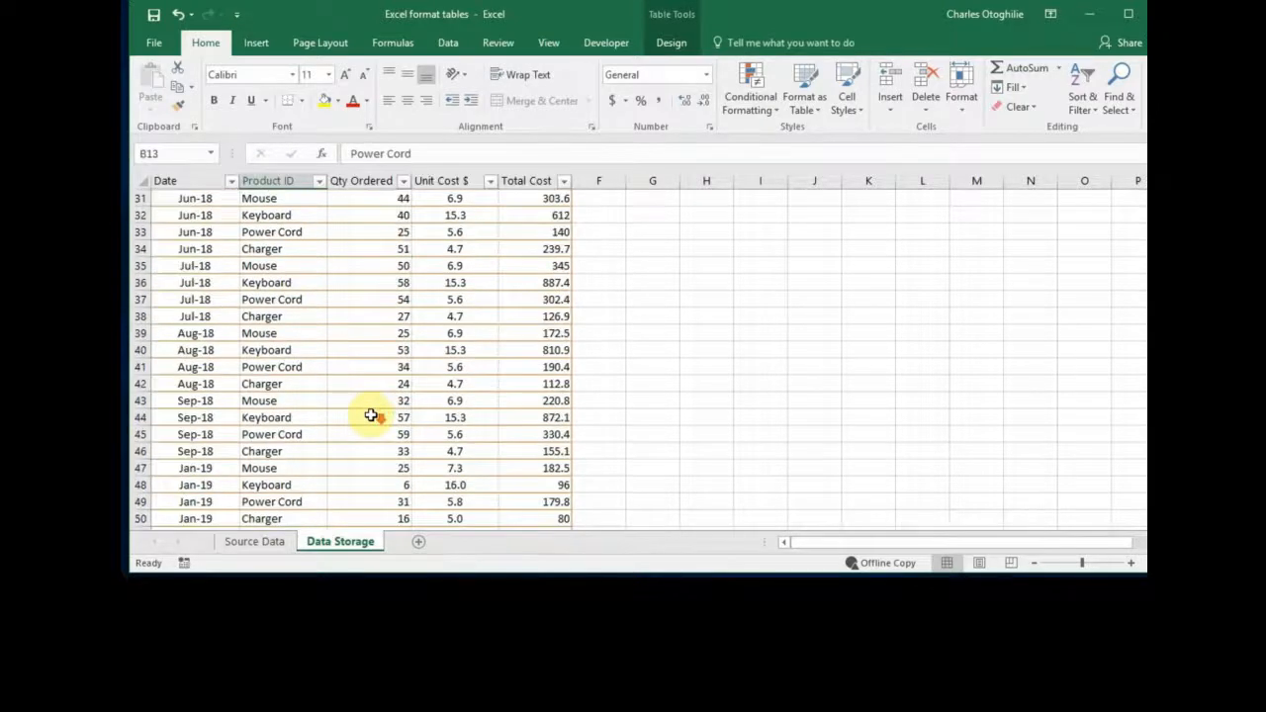
scroll(376, 409, down, 10)
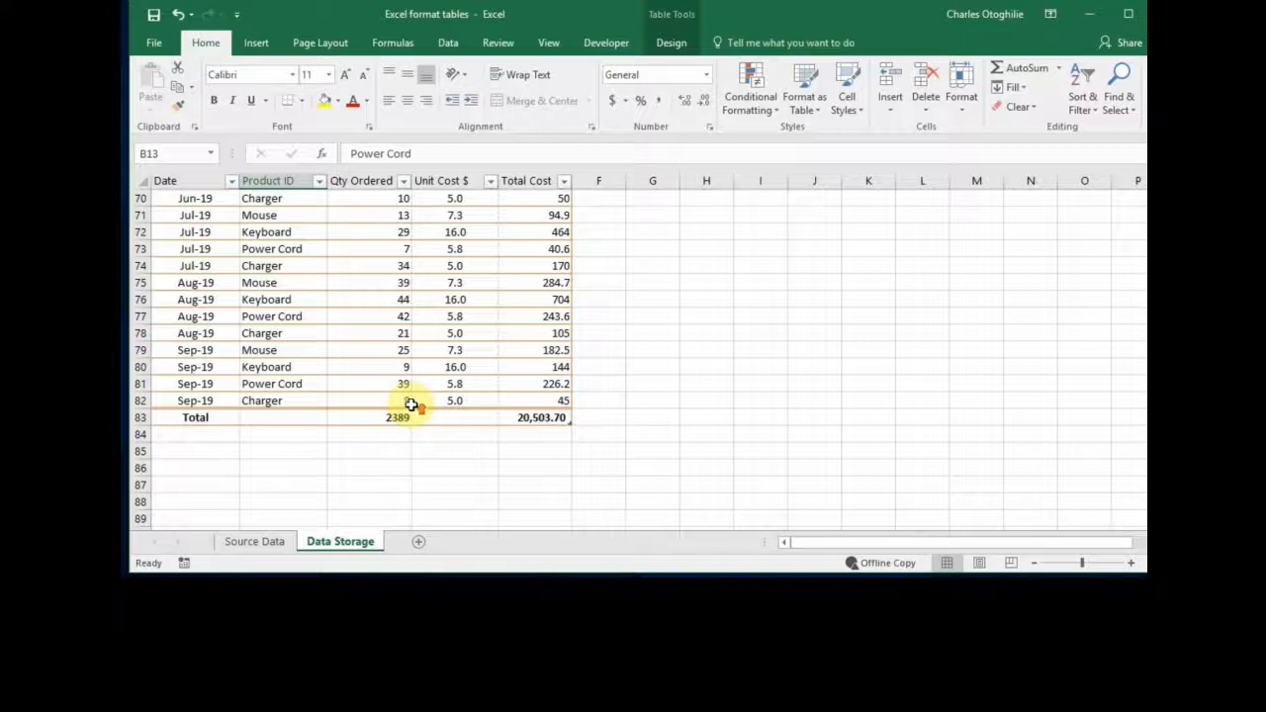
scroll(411, 403, up, 20)
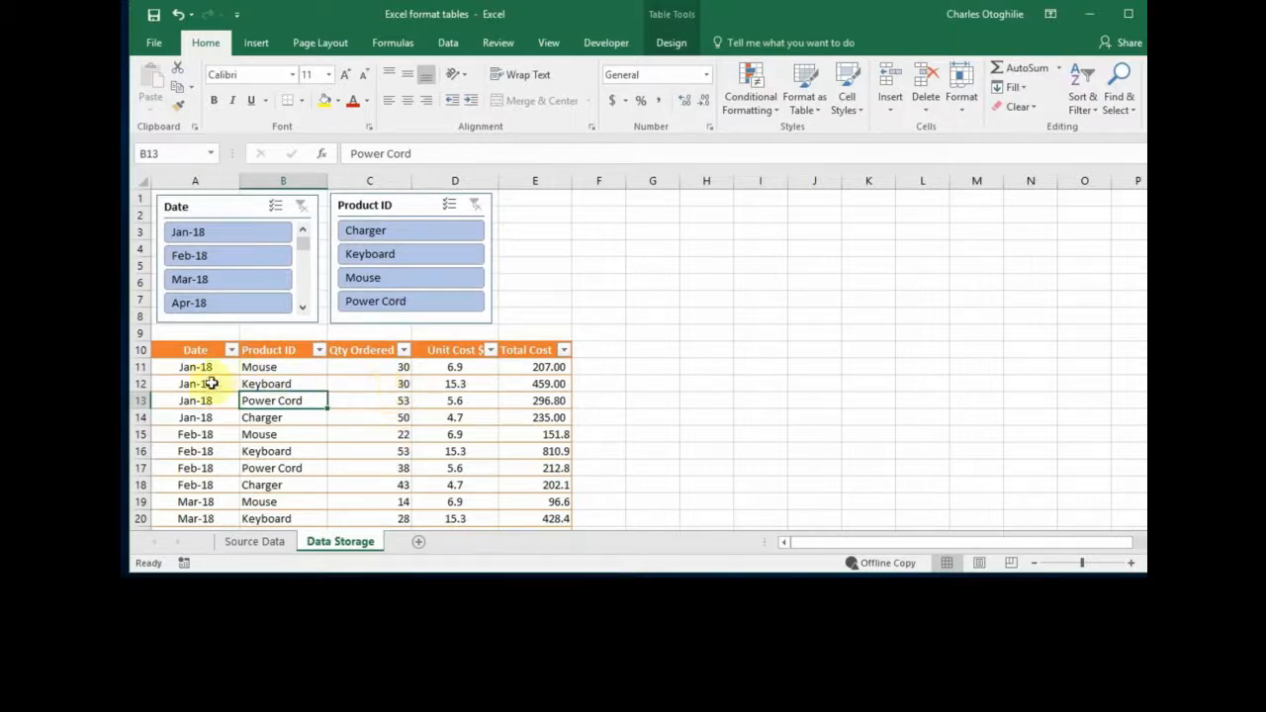
click(457, 417)
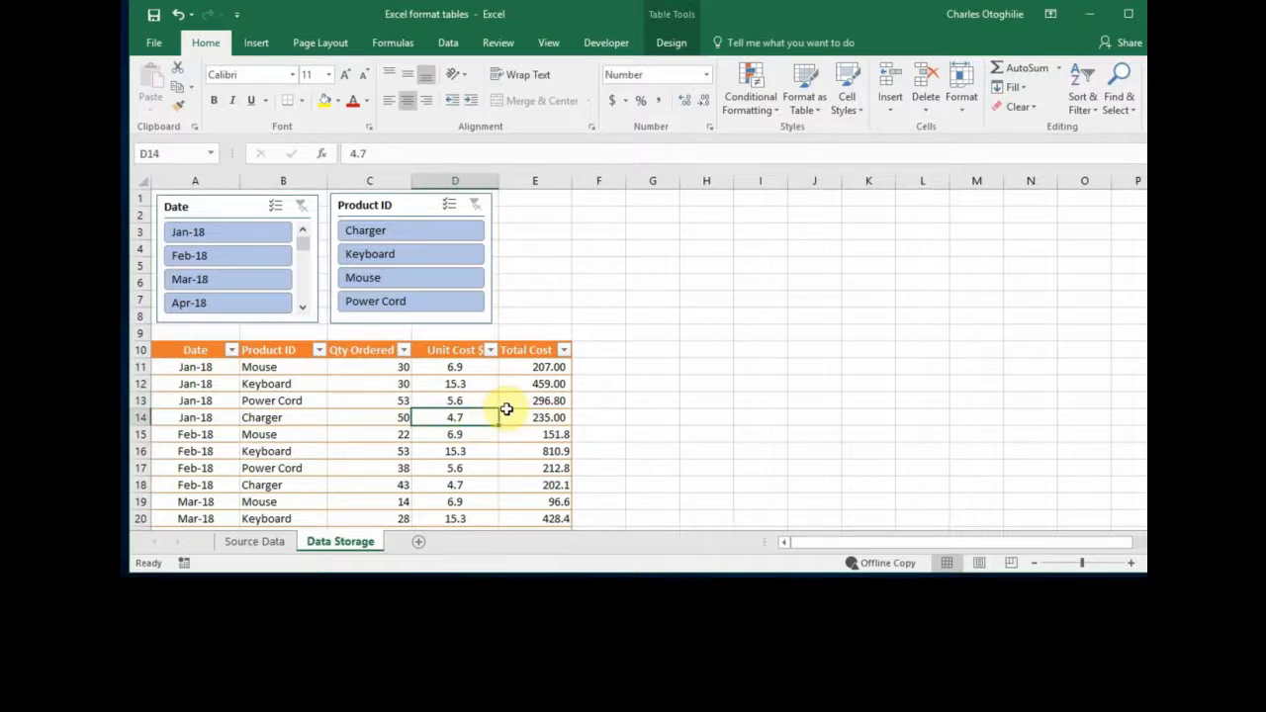
scroll(505, 408, down, 3)
scroll(509, 412, down, 1)
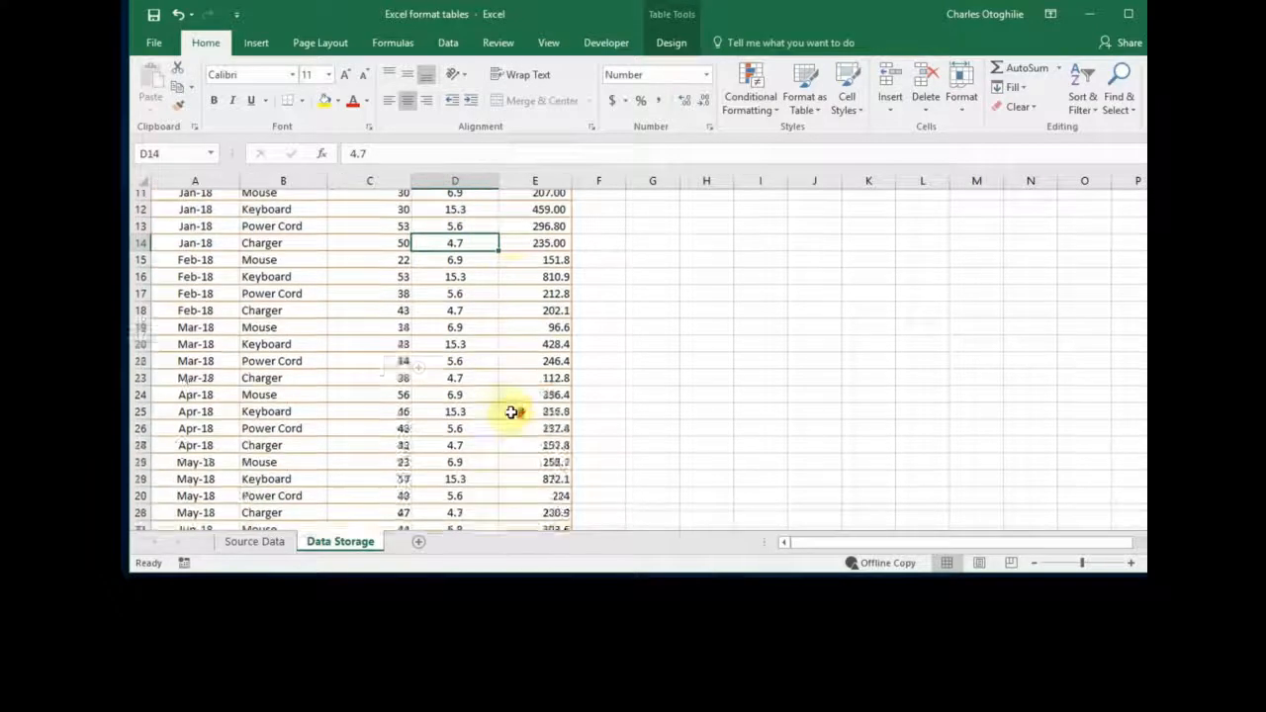
scroll(508, 406, up, 4)
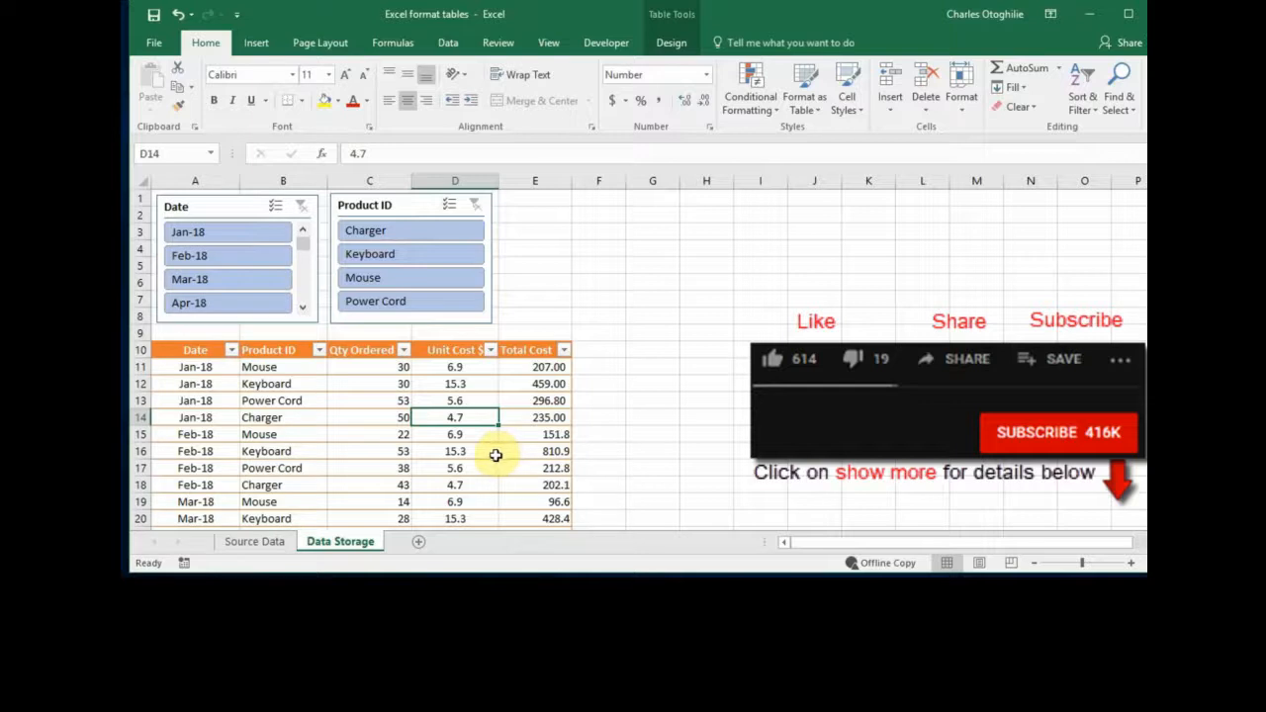
key(Left)
key(Left)
key(Left)
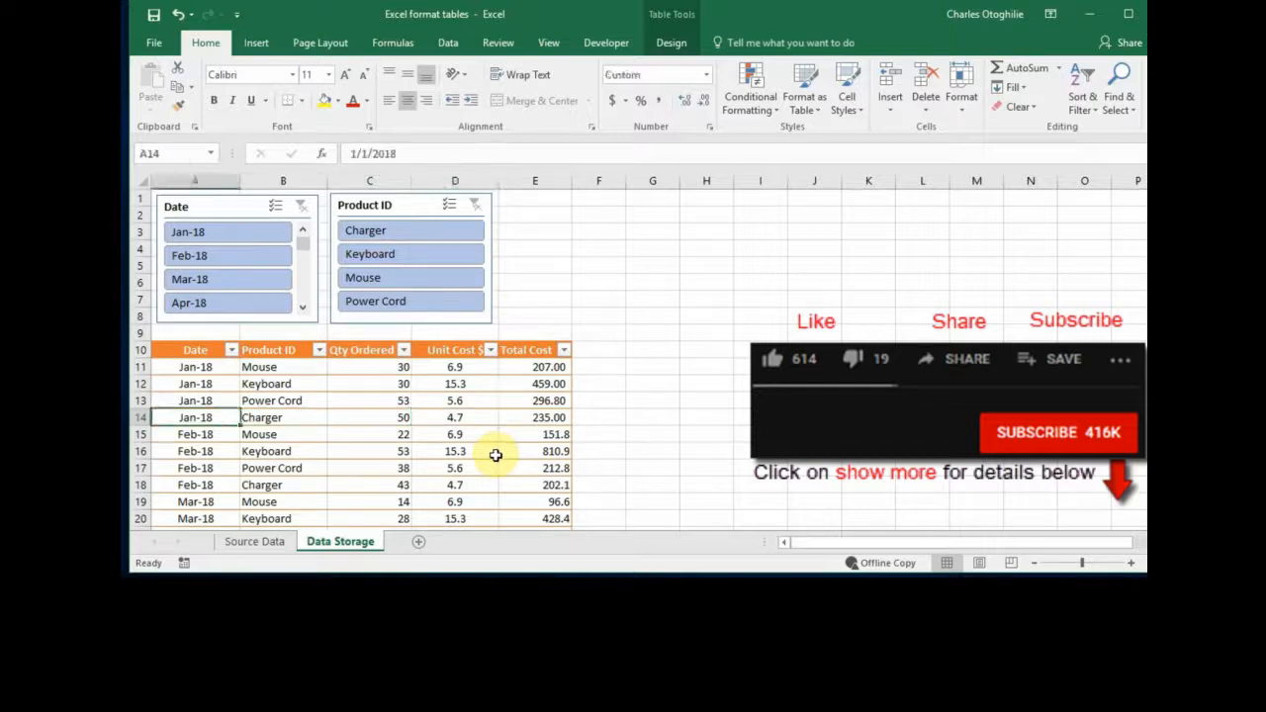
key(Right)
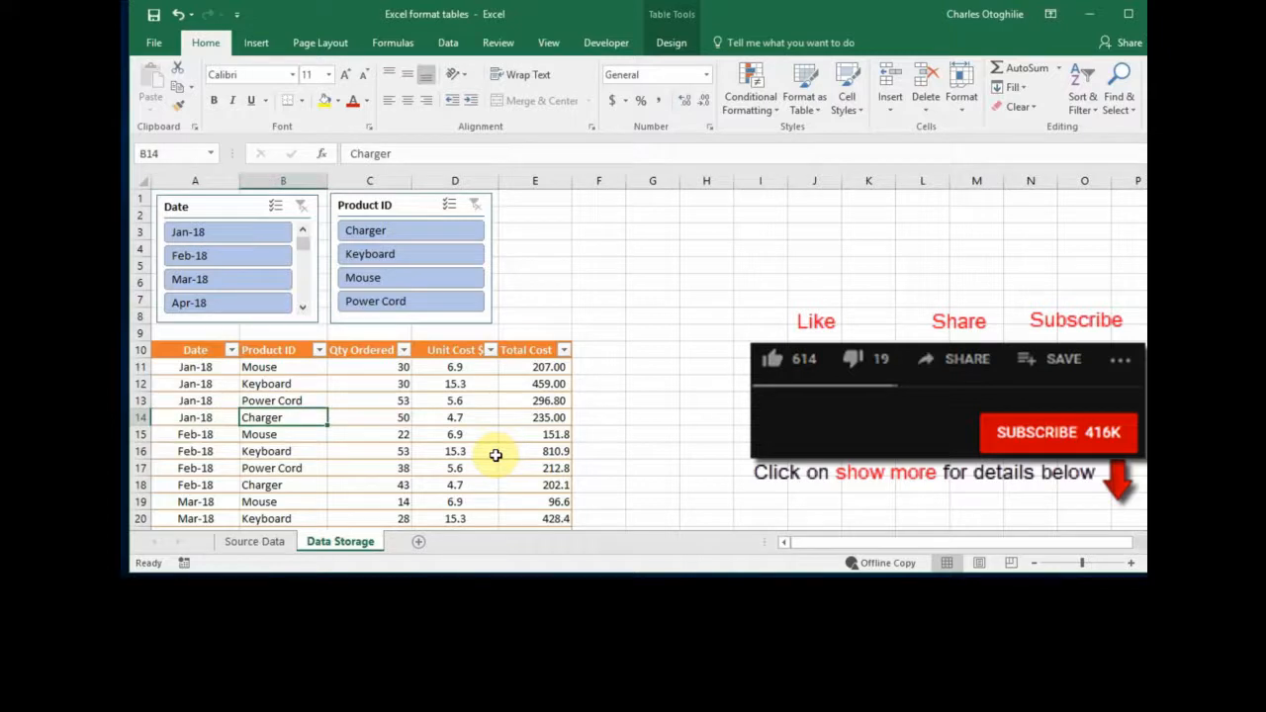
key(Right)
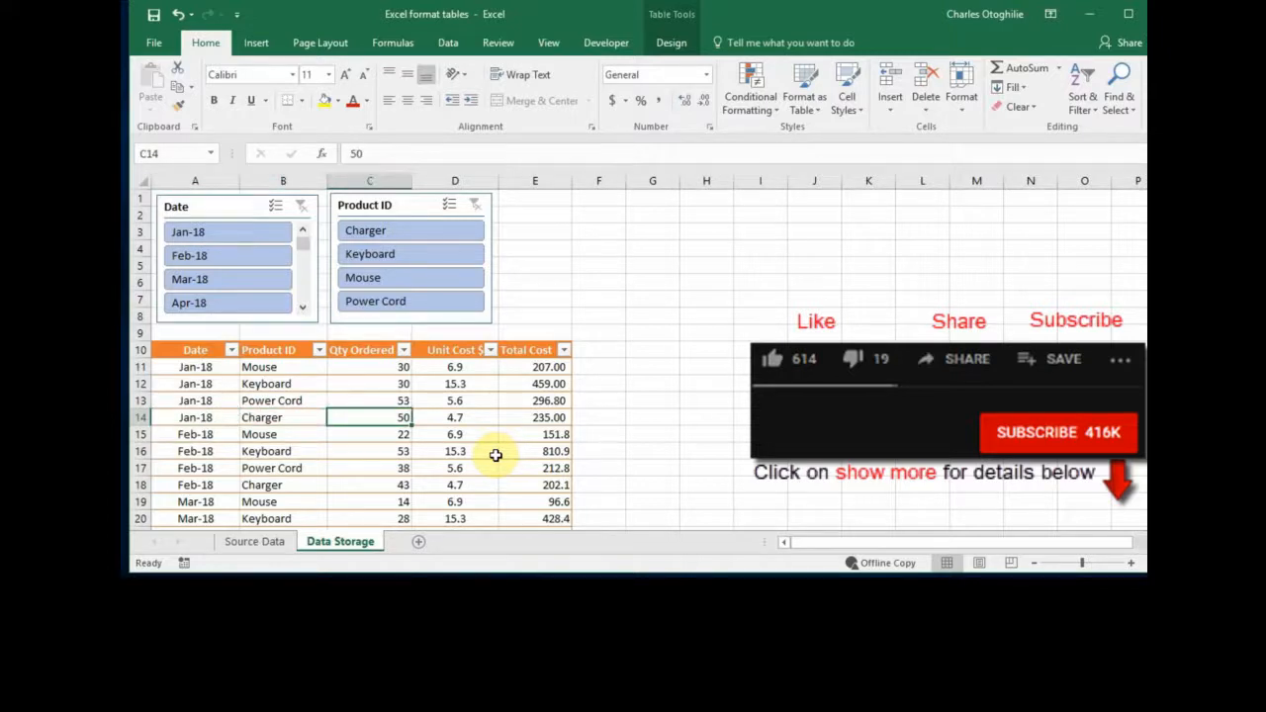
key(Right)
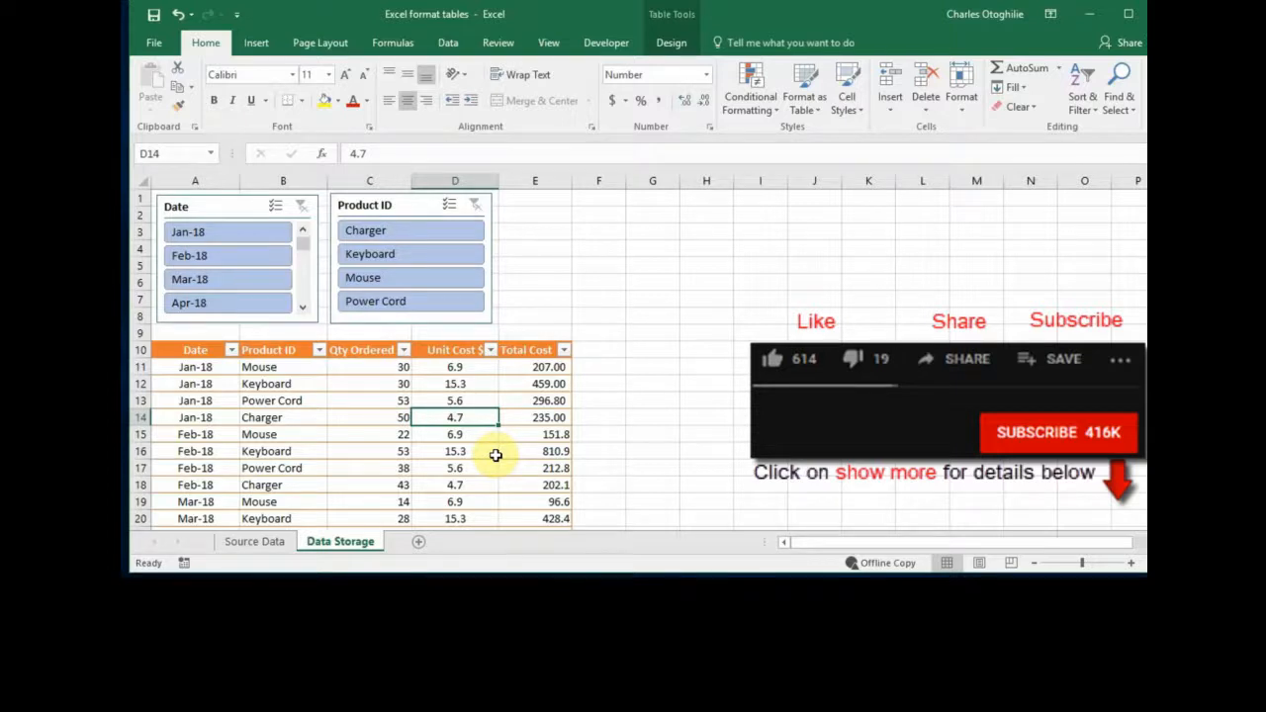
key(Right)
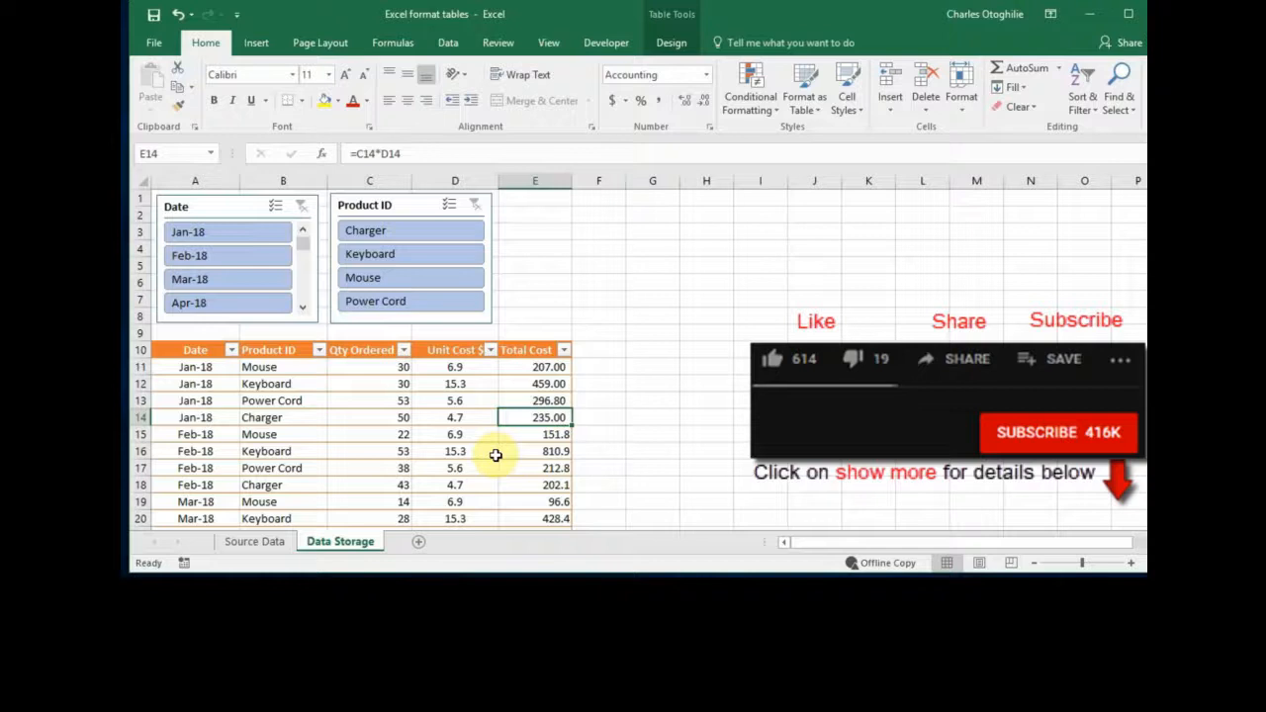
key(Left)
key(Left)
key(Left)
key(Left)
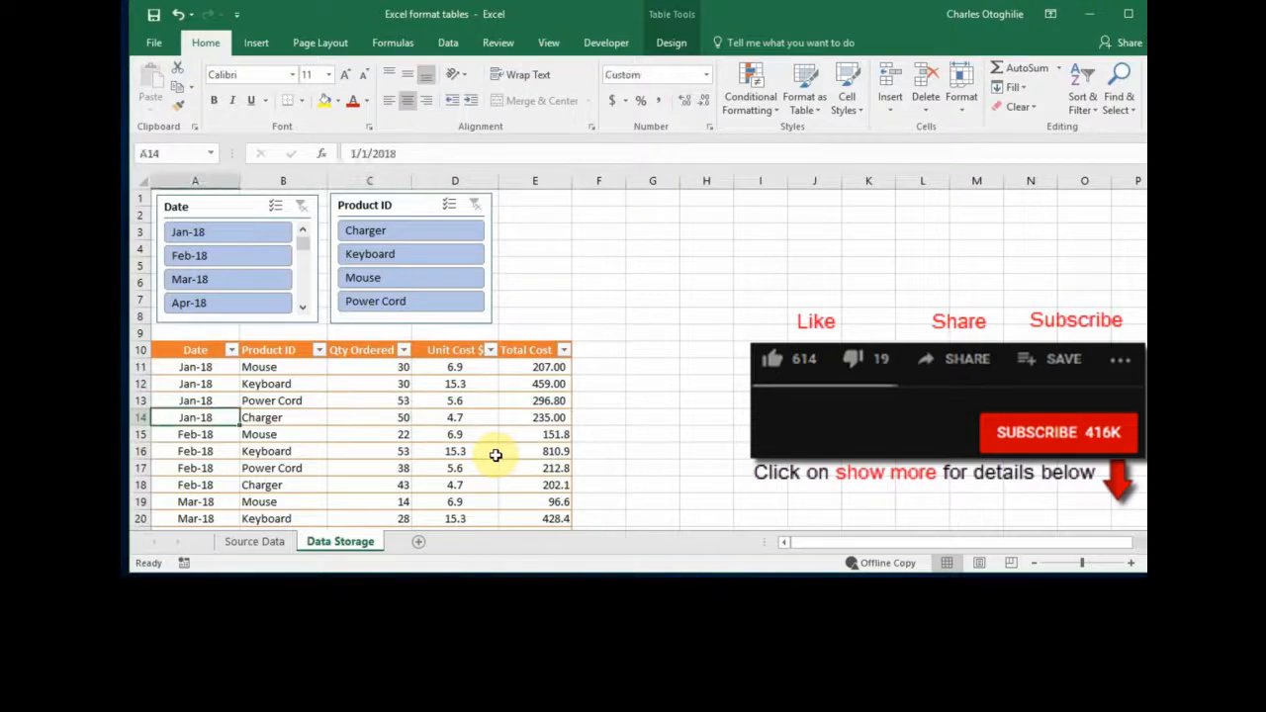
key(Down)
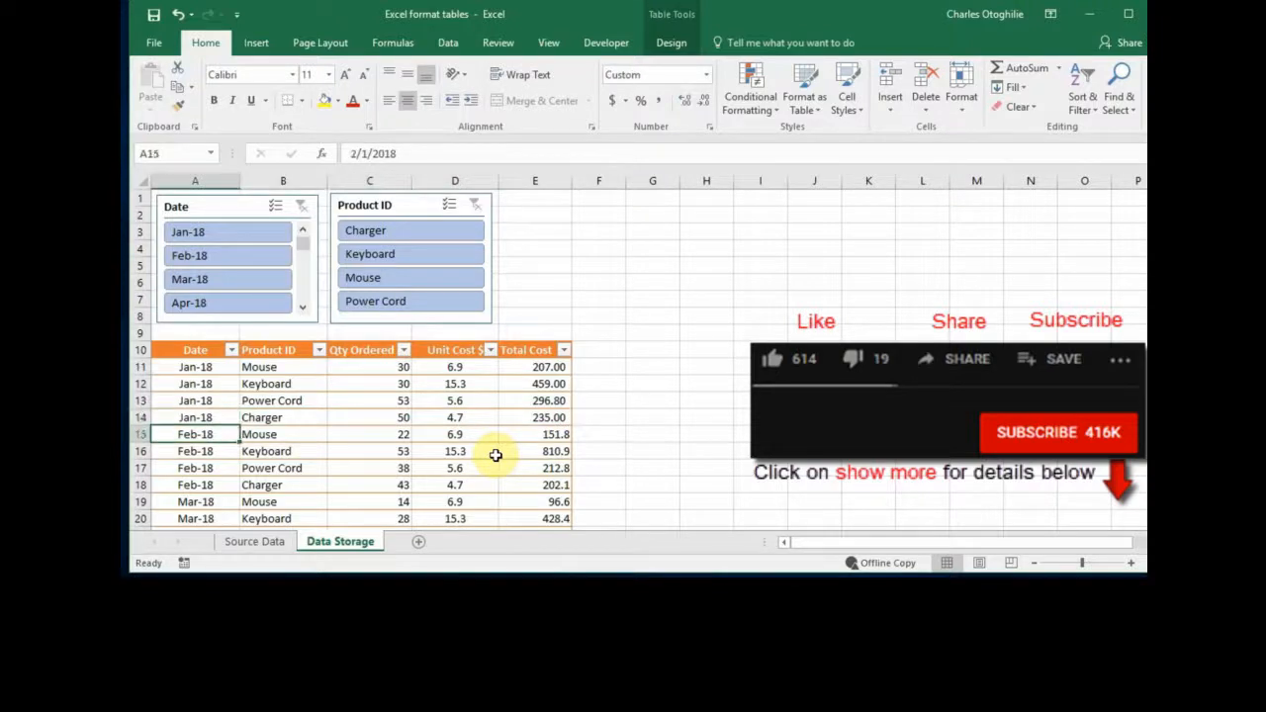